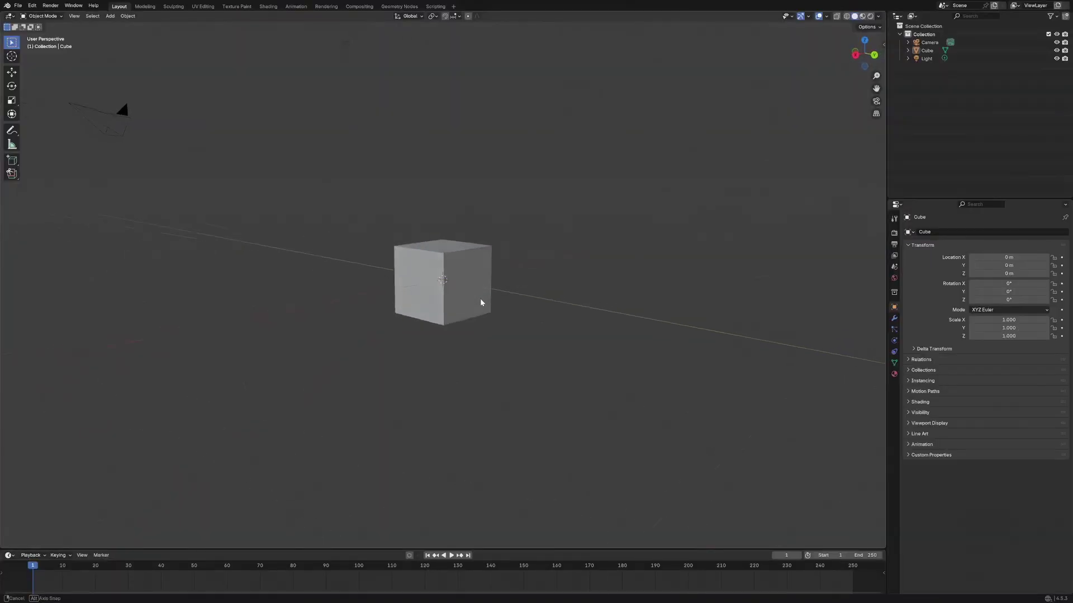
Switch to the Geometry Nodes workspace and create a new geometry node tree on the default cube.
{"action": "middle_click_drag", "start_coordinate": [481, 302], "coordinate": [527, 311]}
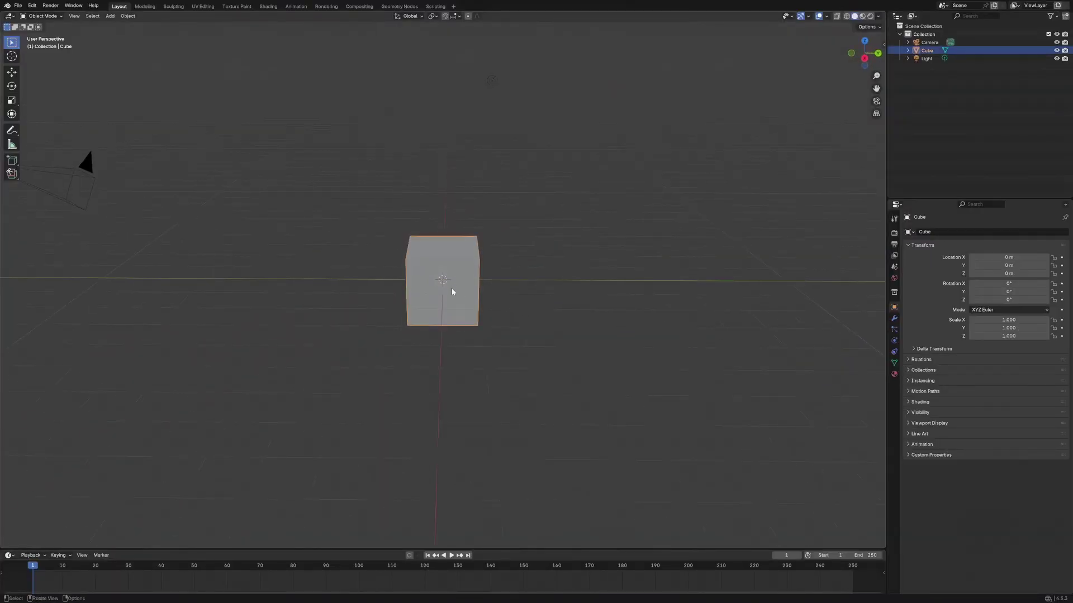
{"action": "left_click", "coordinate": [399, 6]}
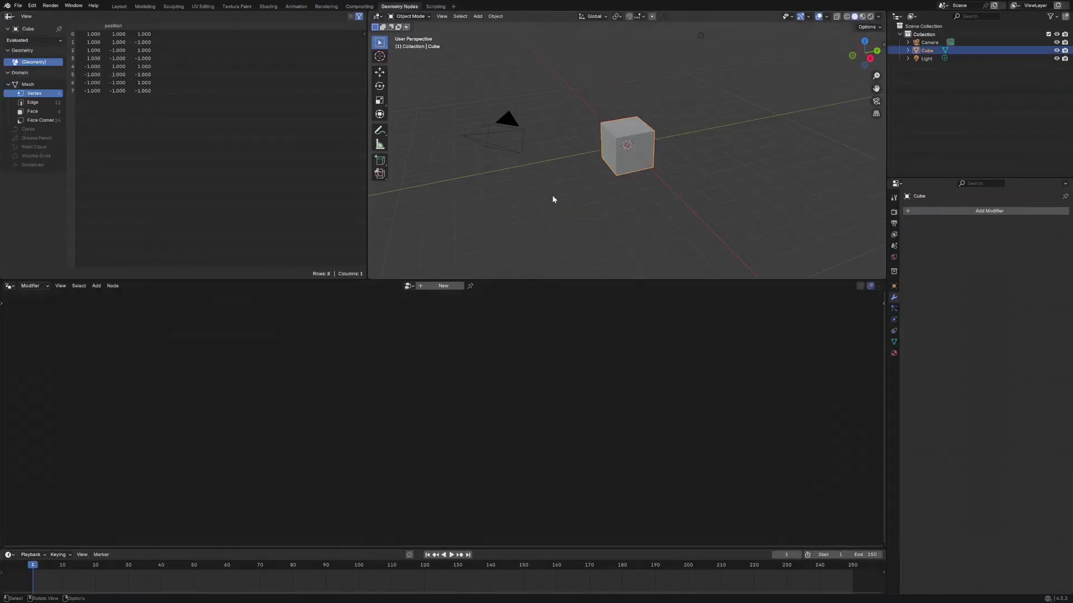
{"action": "scroll", "coordinate": [697, 181], "scroll_direction": "up", "scroll_amount": 3}
{"action": "left_click", "coordinate": [443, 286]}
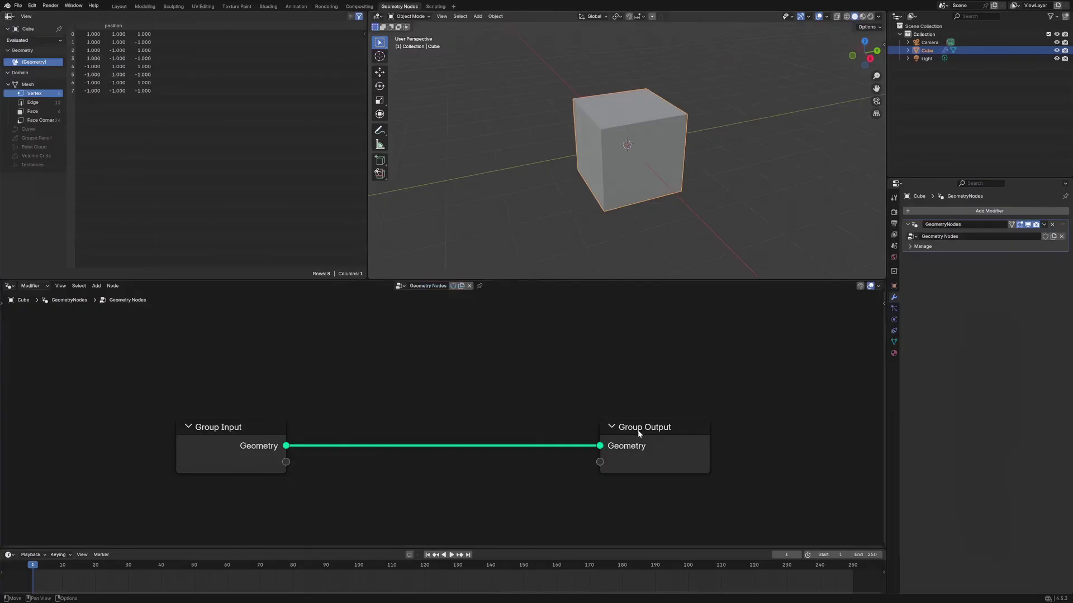
Spread the Group Input and Group Output nodes apart and cut the geometry link between them.
{"action": "left_click_drag", "start_coordinate": [647, 429], "coordinate": [720, 359]}
{"action": "left_click", "coordinate": [502, 380]}
{"action": "left_click_drag", "start_coordinate": [249, 445], "coordinate": [142, 398]}
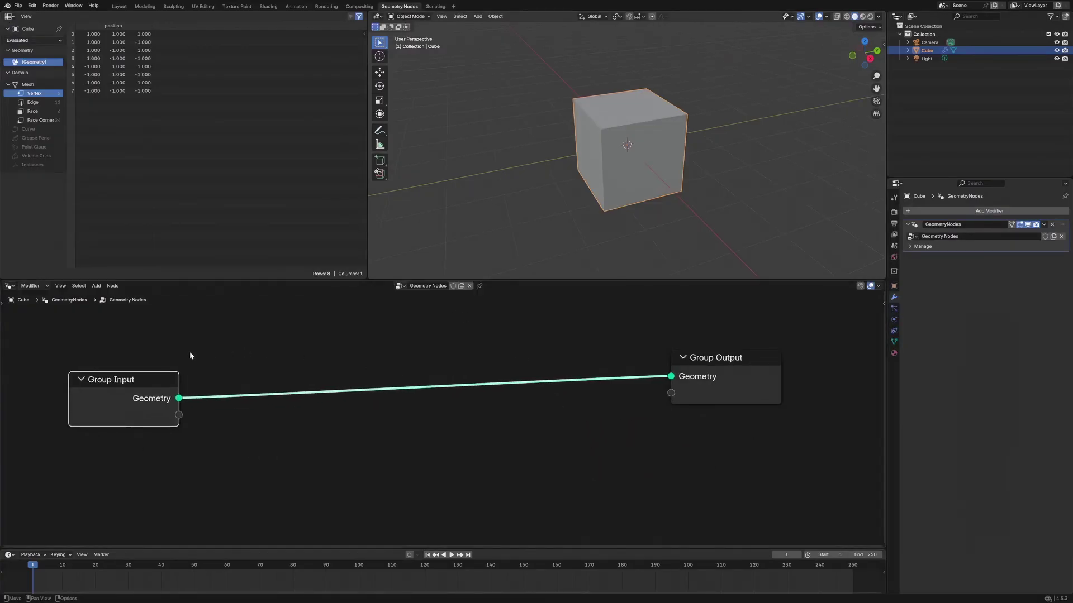
{"action": "right_click_drag", "start_coordinate": [232, 343], "coordinate": [252, 444], "text": "ctrl"}
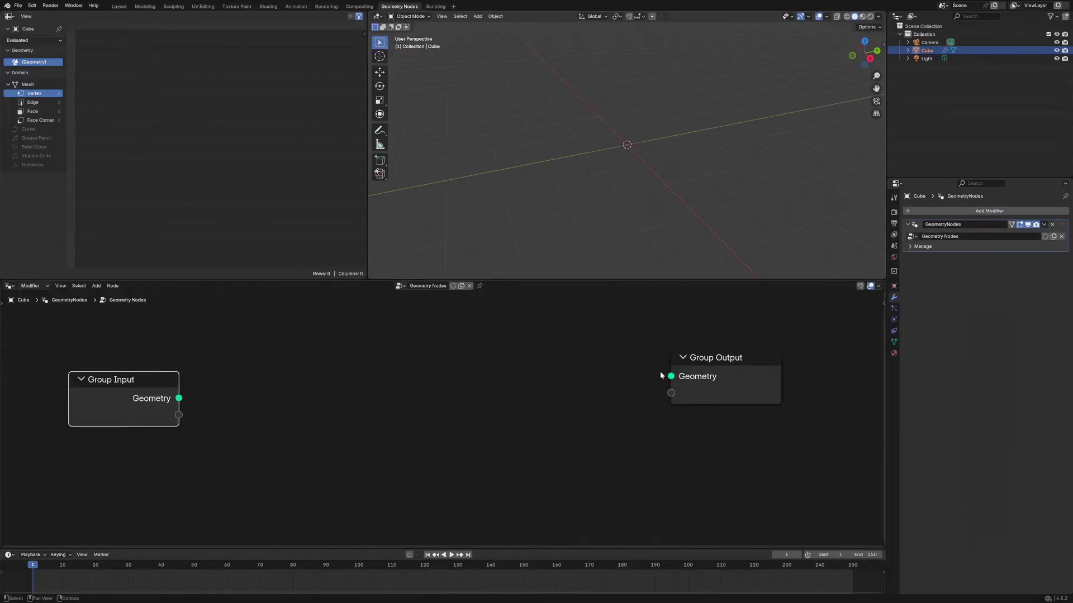
{"action": "left_click_drag", "start_coordinate": [140, 381], "coordinate": [152, 353]}
{"action": "left_click", "coordinate": [386, 390]}
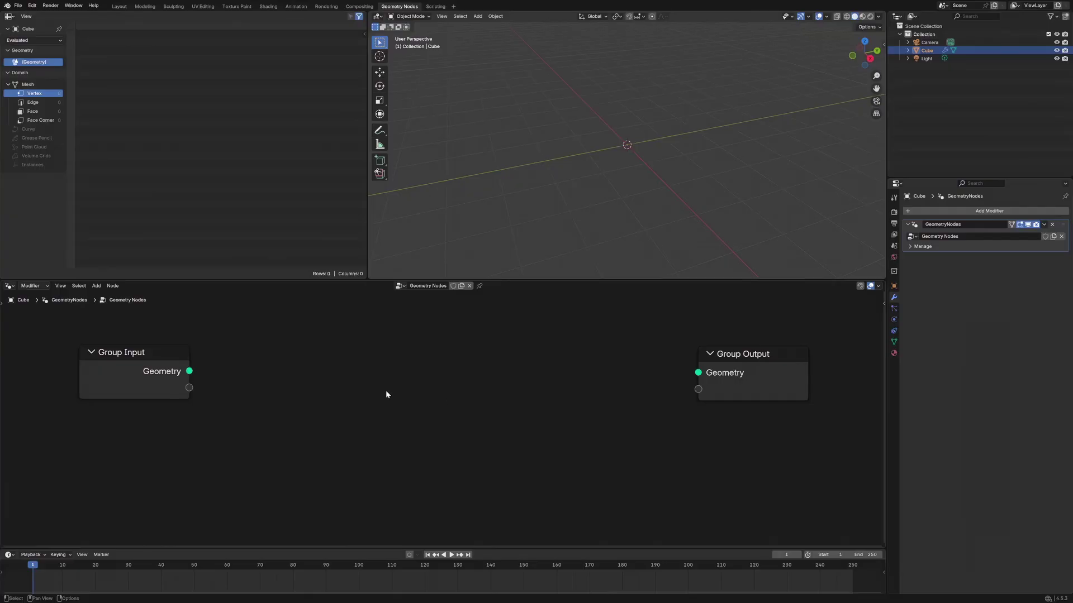
Add a Points node between the Group Input and Group Output nodes.
{"action": "key", "text": "shift+a"}
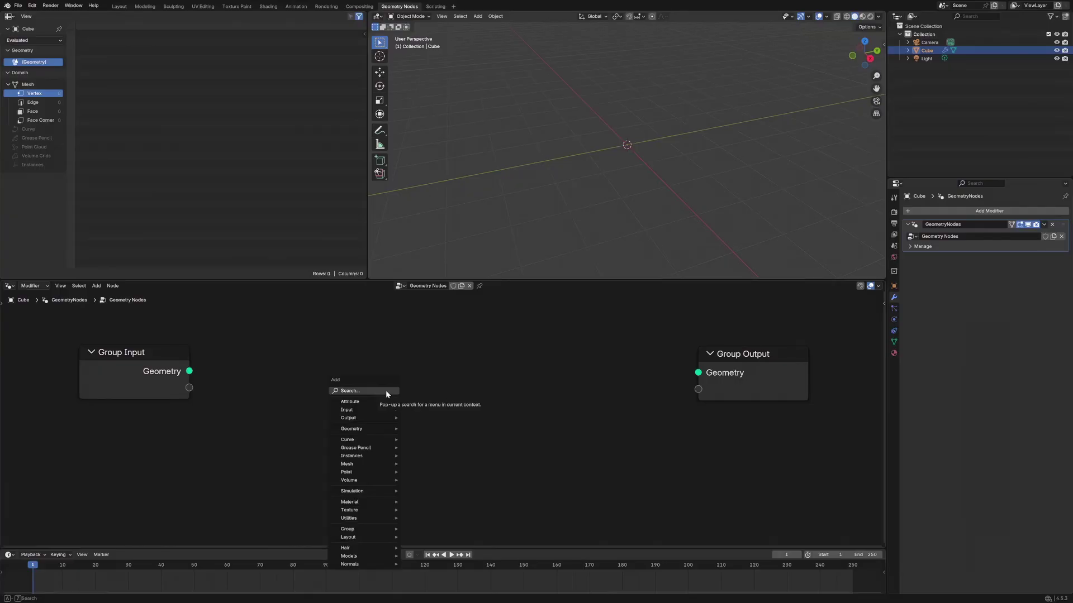
{"action": "type", "text": "poi"}
{"action": "key", "text": "Down"}
{"action": "key", "text": "Return"}
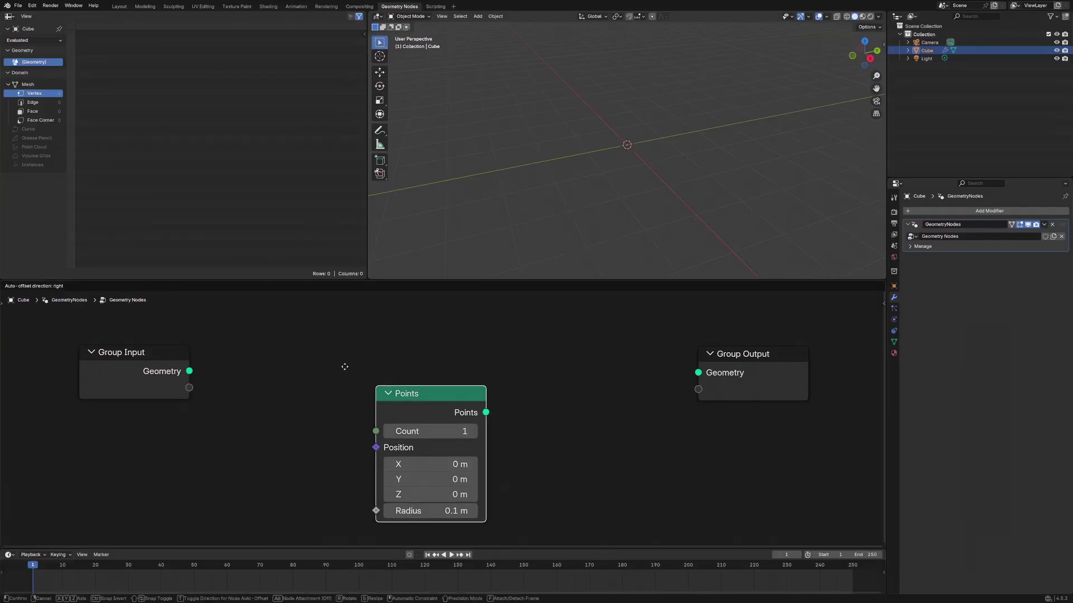
{"action": "left_click", "coordinate": [315, 346]}
Make room before the Group Output and add a Simulation zone between it and the Points node.
{"action": "left_click_drag", "start_coordinate": [730, 357], "coordinate": [782, 346]}
{"action": "scroll", "coordinate": [447, 439], "scroll_direction": "down", "scroll_amount": 6}
{"action": "middle_click_drag", "start_coordinate": [447, 439], "coordinate": [278, 440]}
{"action": "left_click_drag", "start_coordinate": [508, 378], "coordinate": [612, 370]}
{"action": "key", "text": "shift+a"}
{"action": "left_click", "coordinate": [470, 387]}
{"action": "type", "text": "simu"}
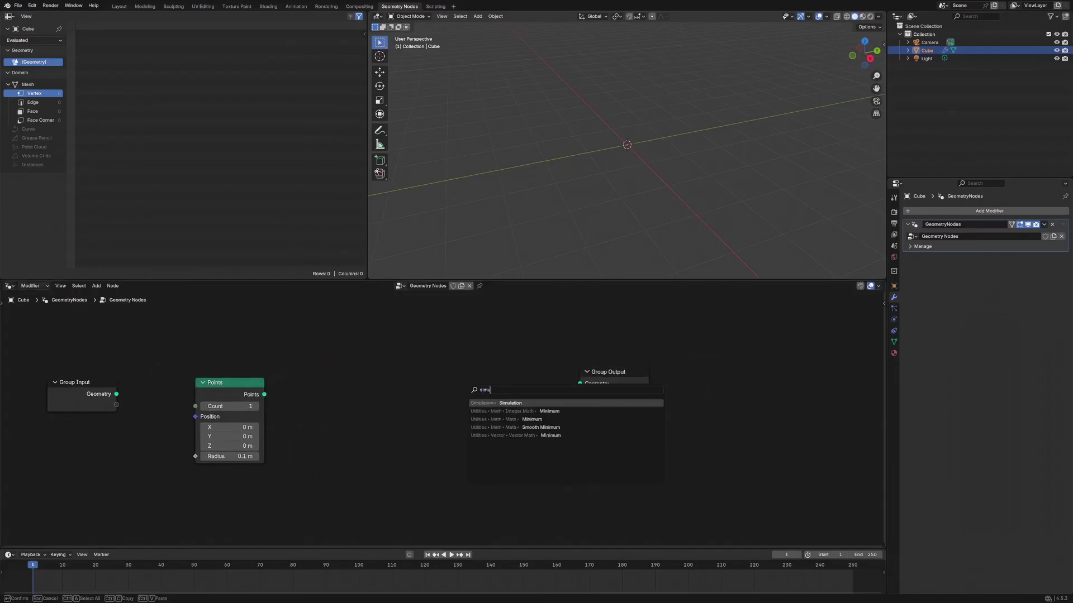
{"action": "key", "text": "Return"}
{"action": "left_click", "coordinate": [412, 369]}
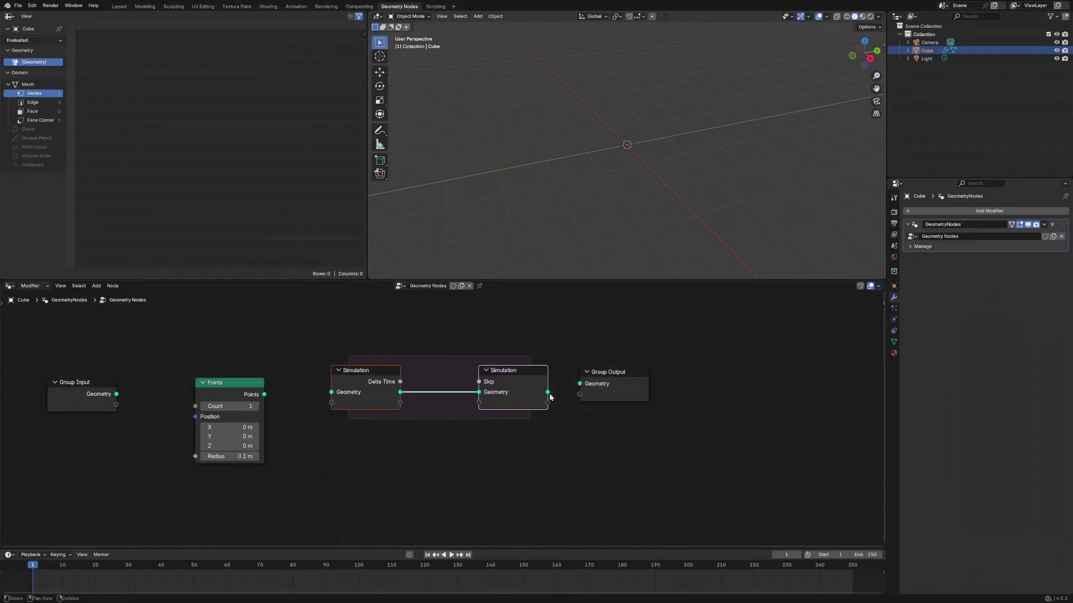
Link Points into the Simulation zone and the zone into Group Output, and set the point count to 5.
{"action": "left_click_drag", "start_coordinate": [548, 392], "coordinate": [580, 384]}
{"action": "left_click_drag", "start_coordinate": [262, 395], "coordinate": [244, 369]}
{"action": "left_click", "coordinate": [238, 388]}
{"action": "type", "text": "5"}
{"action": "key", "text": "Return"}
Widen the Simulation zone by moving its two nodes apart and shifting the Group Output away from it.
{"action": "left_click_drag", "start_coordinate": [636, 380], "coordinate": [697, 370]}
{"action": "left_click_drag", "start_coordinate": [540, 381], "coordinate": [569, 371]}
{"action": "left_click_drag", "start_coordinate": [365, 389], "coordinate": [347, 363]}
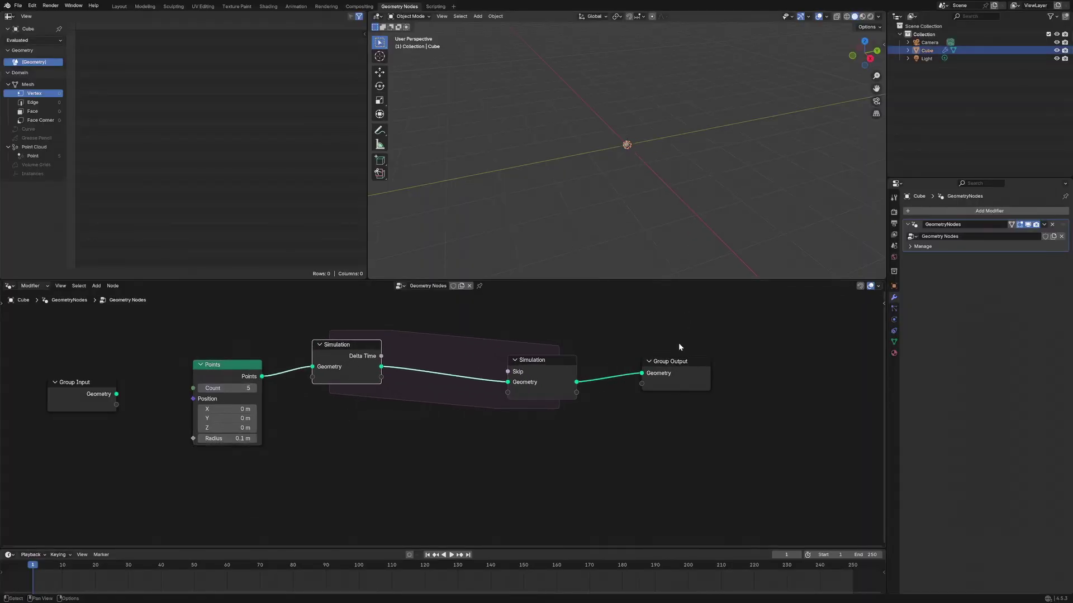
{"action": "left_click", "coordinate": [677, 366]}
{"action": "middle_click_drag", "start_coordinate": [678, 184], "coordinate": [676, 132]}
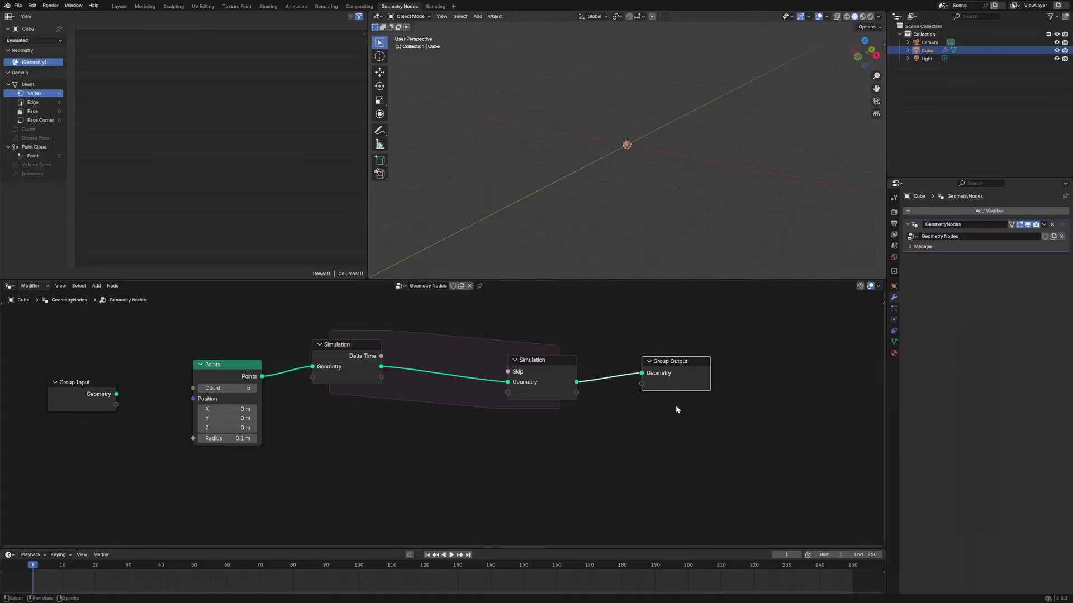
{"action": "left_click_drag", "start_coordinate": [676, 373], "coordinate": [737, 343]}
{"action": "left_click_drag", "start_coordinate": [546, 382], "coordinate": [611, 356]}
{"action": "left_click_drag", "start_coordinate": [346, 345], "coordinate": [345, 350]}
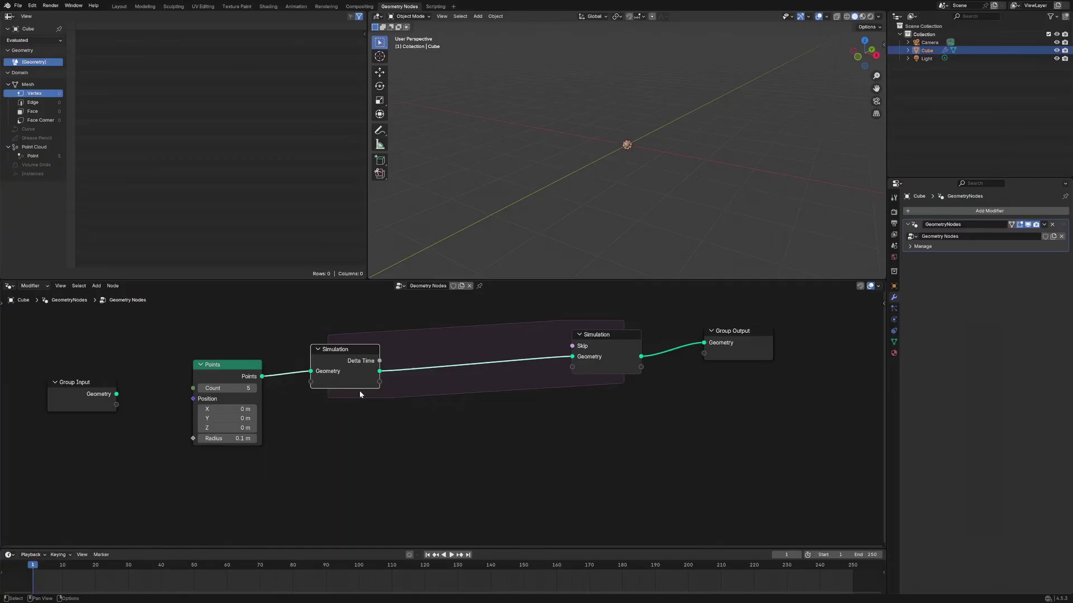
Insert a Set Position node on the geometry link inside the Simulation zone and space out the surrounding nodes.
{"action": "left_click", "coordinate": [555, 435]}
{"action": "key", "text": "shift+a"}
{"action": "type", "text": "s"}
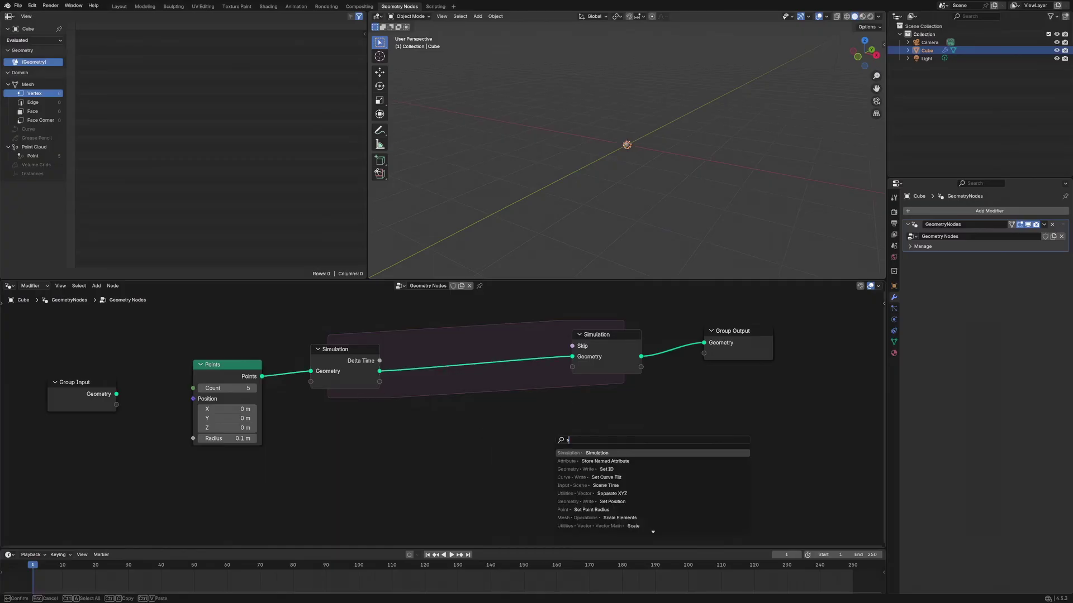
{"action": "type", "text": "et"}
{"action": "key", "text": "Return"}
{"action": "left_click", "coordinate": [475, 341]}
{"action": "left_click_drag", "start_coordinate": [747, 336], "coordinate": [776, 335]}
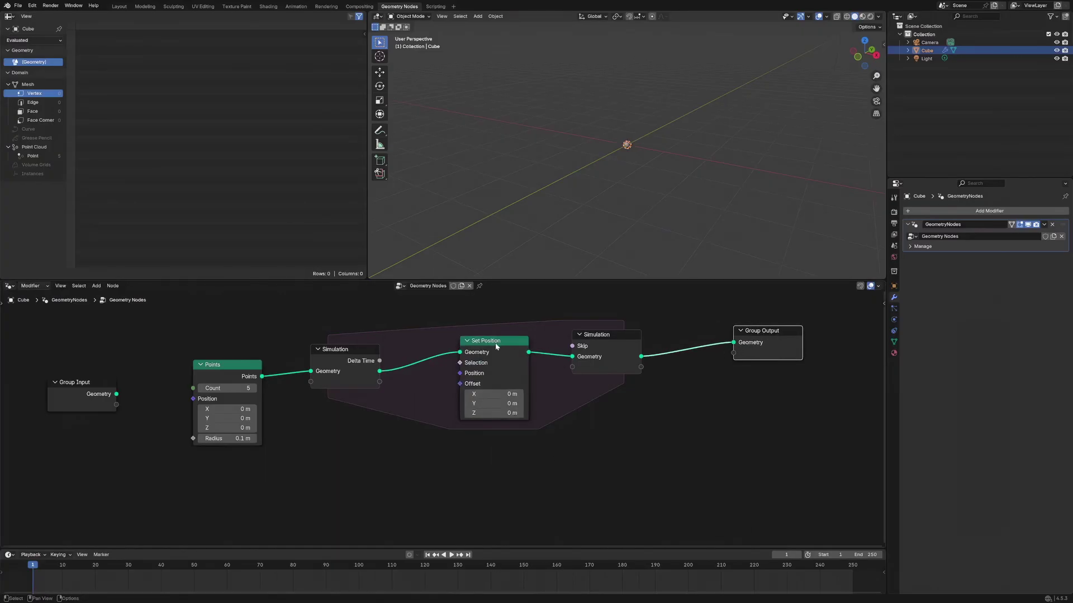
{"action": "left_click_drag", "start_coordinate": [496, 346], "coordinate": [508, 348]}
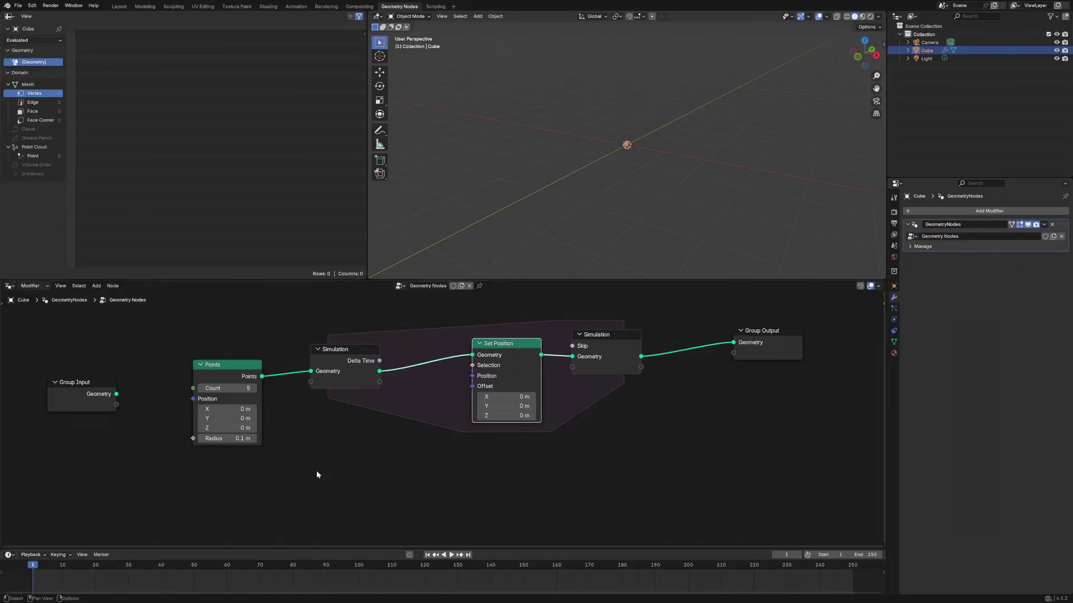
Play the simulation briefly and rewind the timeline to before its first frame.
{"action": "key", "text": "space"}
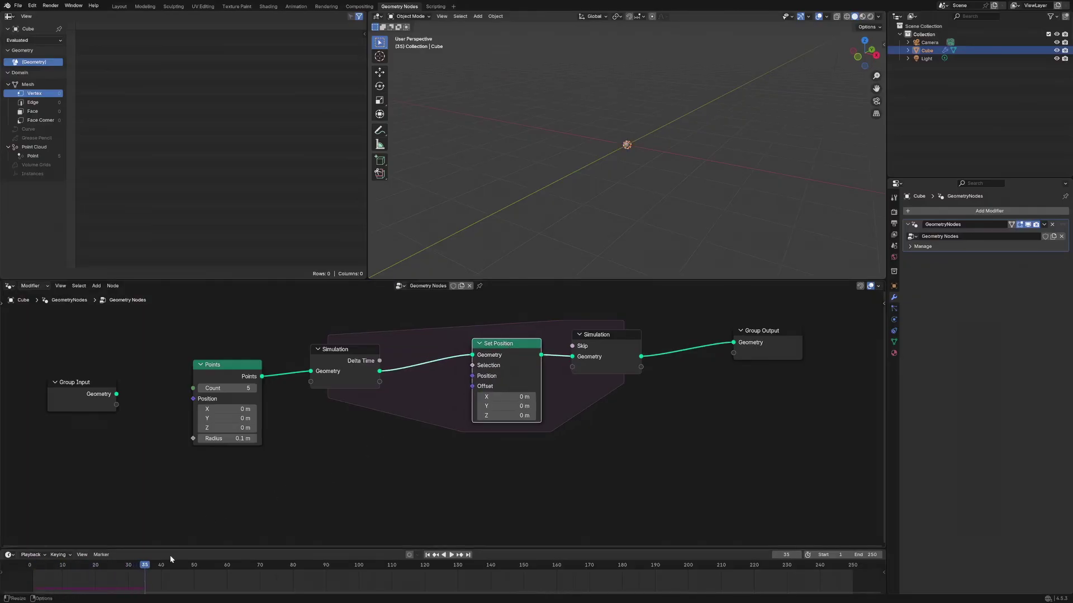
{"action": "left_click_drag", "start_coordinate": [132, 566], "coordinate": [19, 566]}
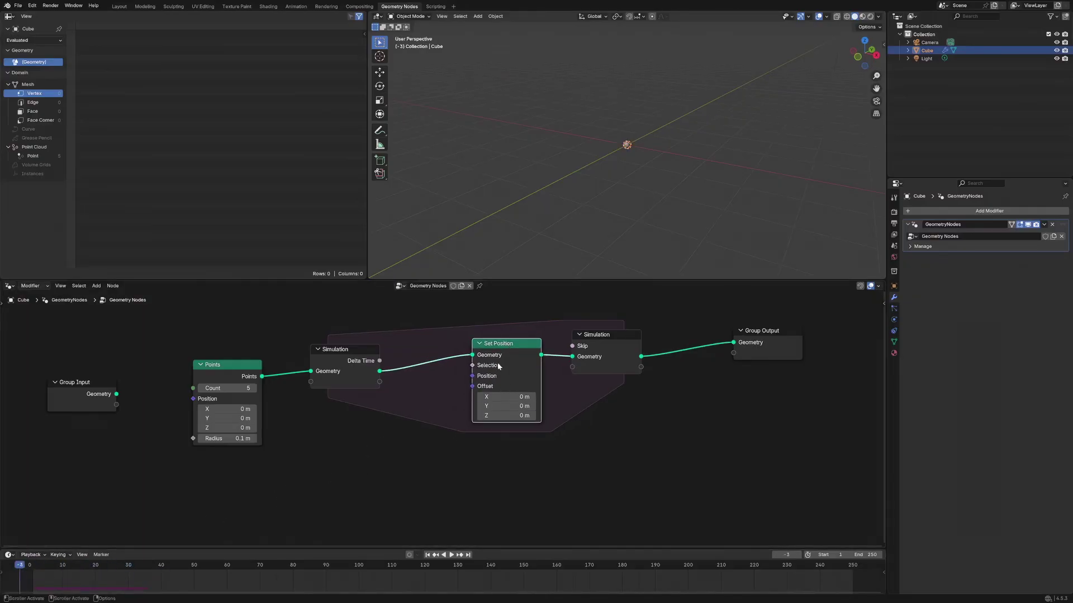
Set the Y offset of the Set Position node to 0.05 m.
{"action": "key", "text": "shift+a"}
{"action": "mouse_move", "coordinate": [570, 502]}
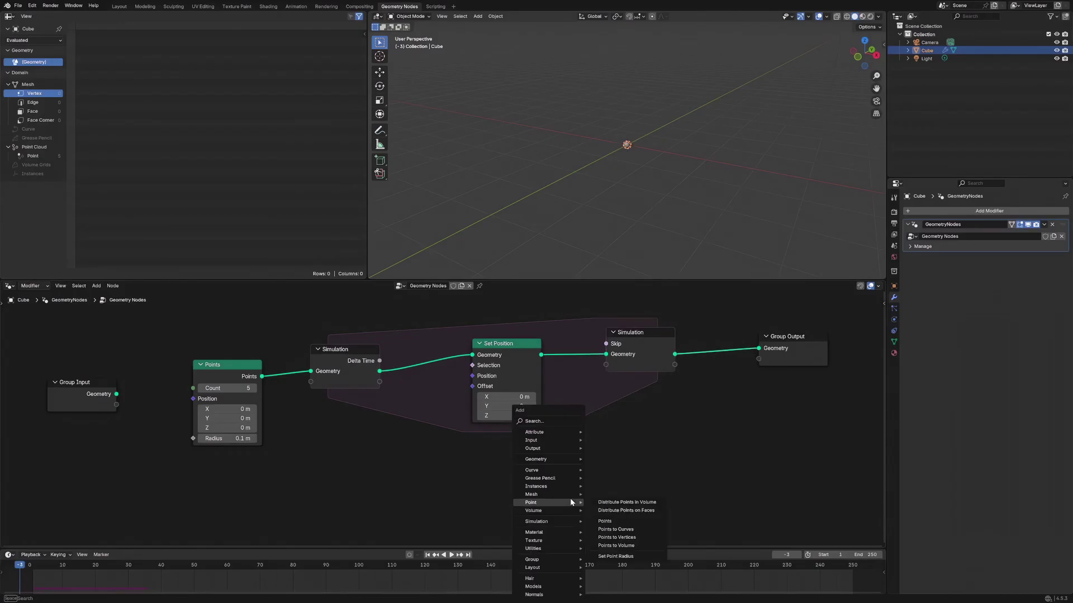
{"action": "left_click", "coordinate": [505, 406]}
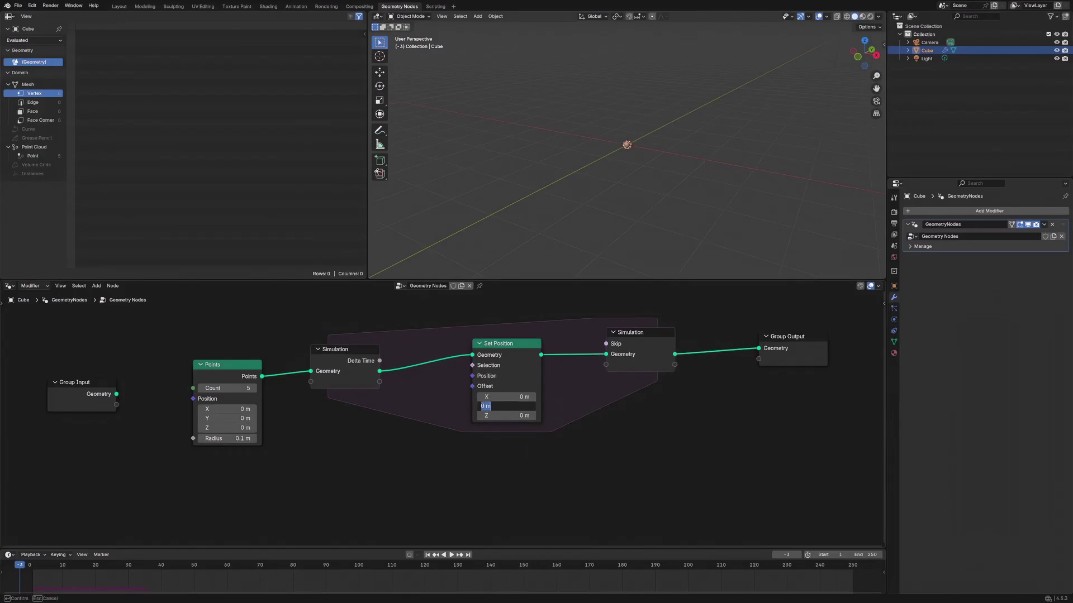
{"action": "key", "text": "BackSpace"}
{"action": "key", "text": "Return"}
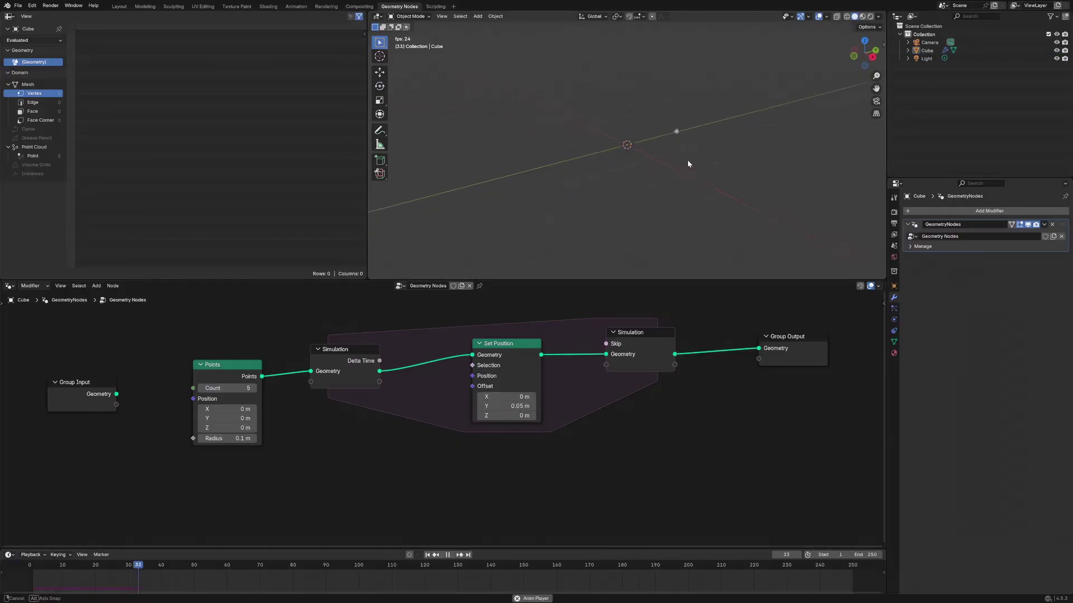
Play the animation to examine how the offset moves the points, and return the timeline to frame 0.
{"action": "middle_click_drag", "start_coordinate": [687, 161], "coordinate": [734, 147]}
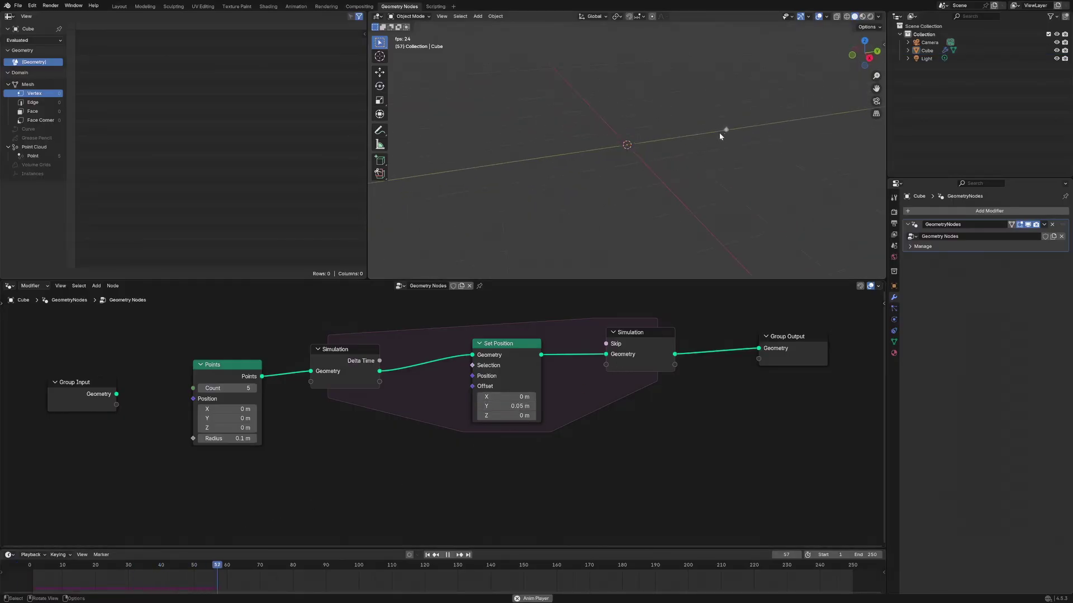
{"action": "key", "text": "space"}
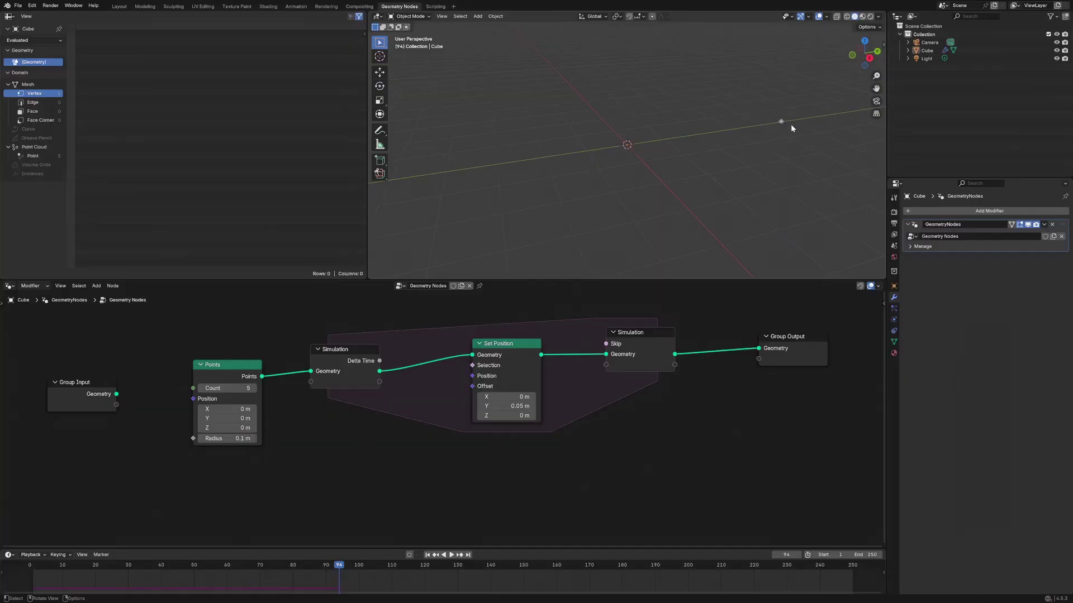
{"action": "left_click_drag", "start_coordinate": [776, 109], "coordinate": [789, 111]}
{"action": "mouse_move", "coordinate": [659, 143]}
{"action": "left_mouse_down"}
{"action": "mouse_move", "coordinate": [746, 122]}
{"action": "mouse_move", "coordinate": [729, 149]}
{"action": "left_mouse_up"}
{"action": "mouse_move", "coordinate": [571, 454]}
{"action": "left_mouse_down"}
{"action": "mouse_move", "coordinate": [550, 397]}
{"action": "mouse_move", "coordinate": [579, 410]}
{"action": "left_mouse_up"}
{"action": "right_click_drag", "start_coordinate": [574, 418], "coordinate": [562, 402]}
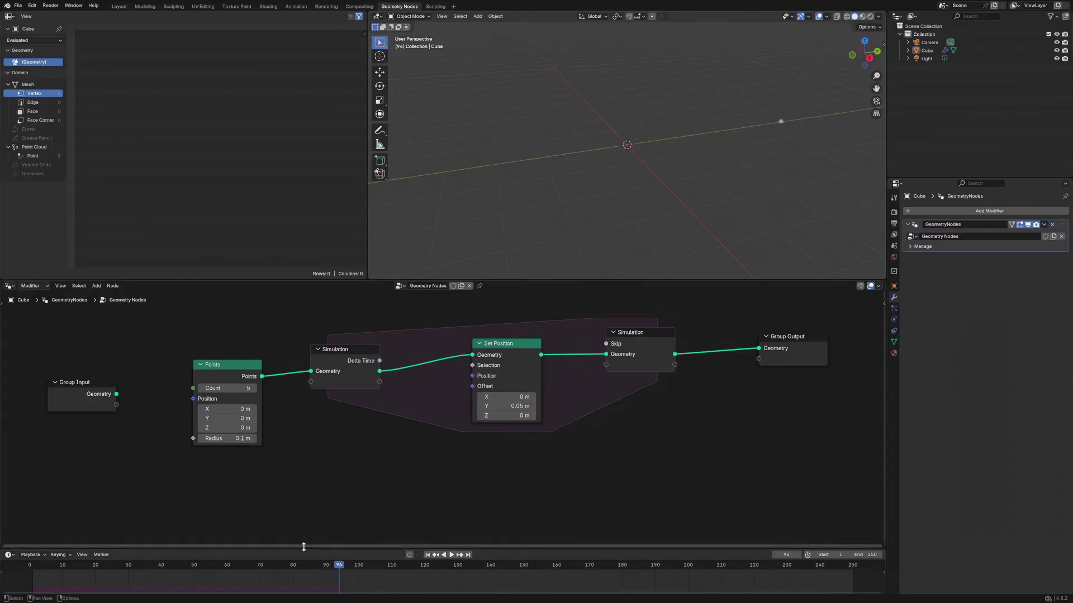
{"action": "key", "text": "space"}
{"action": "mouse_move", "coordinate": [53, 567]}
{"action": "left_mouse_down"}
{"action": "mouse_move", "coordinate": [106, 567]}
{"action": "mouse_move", "coordinate": [30, 567]}
{"action": "left_mouse_up"}
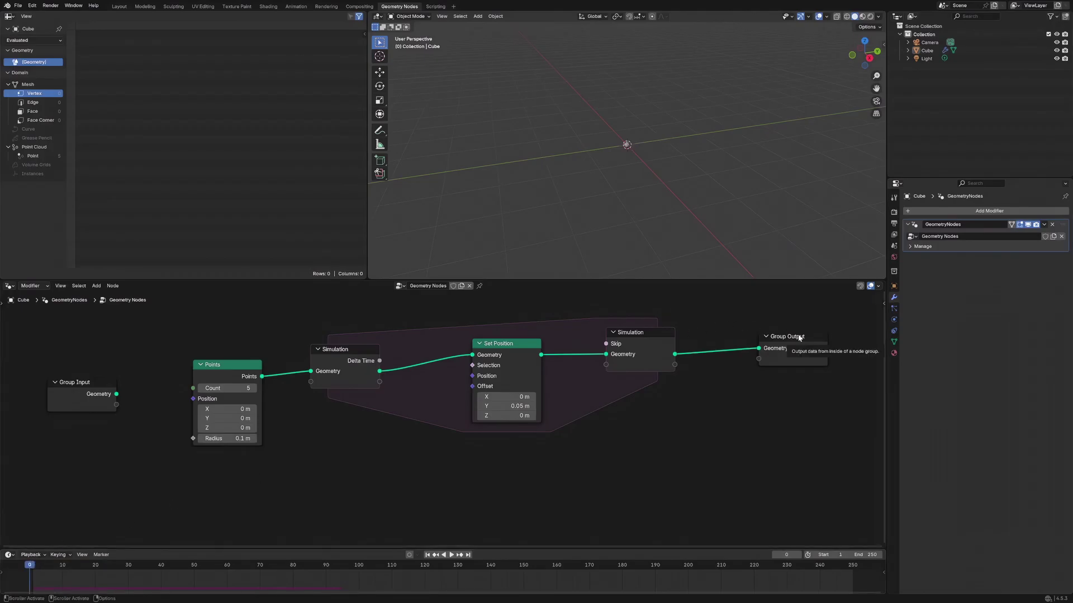
Make room in the Simulation zone and insert a Join Geometry node before the Set Position node.
{"action": "left_click_drag", "start_coordinate": [796, 337], "coordinate": [834, 327]}
{"action": "left_click_drag", "start_coordinate": [642, 333], "coordinate": [674, 327]}
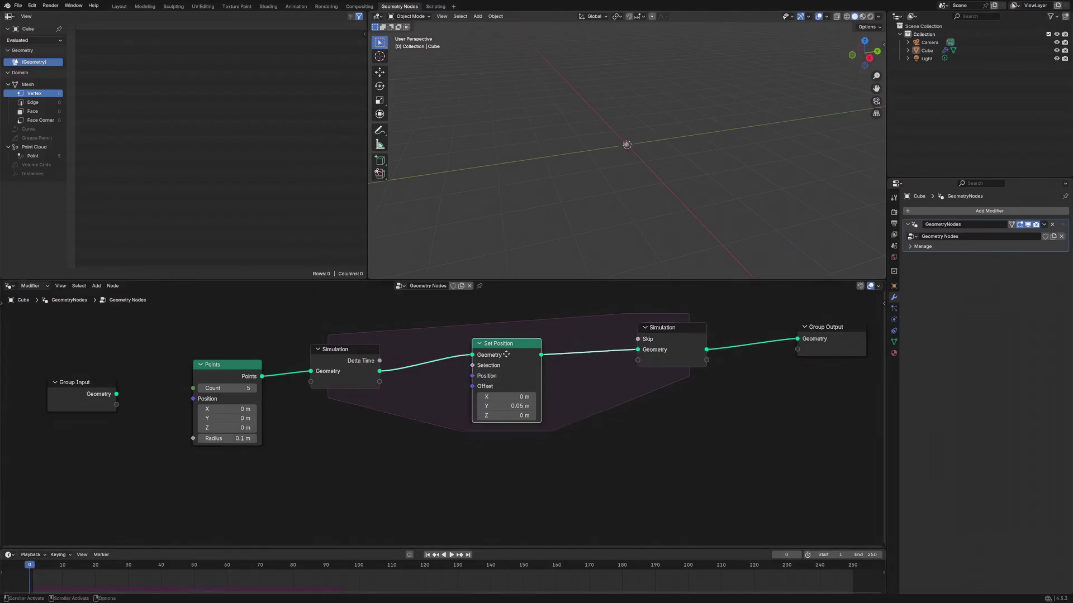
{"action": "left_click_drag", "start_coordinate": [503, 343], "coordinate": [544, 338]}
{"action": "key", "text": "shift+a"}
{"action": "type", "text": "SET P"}
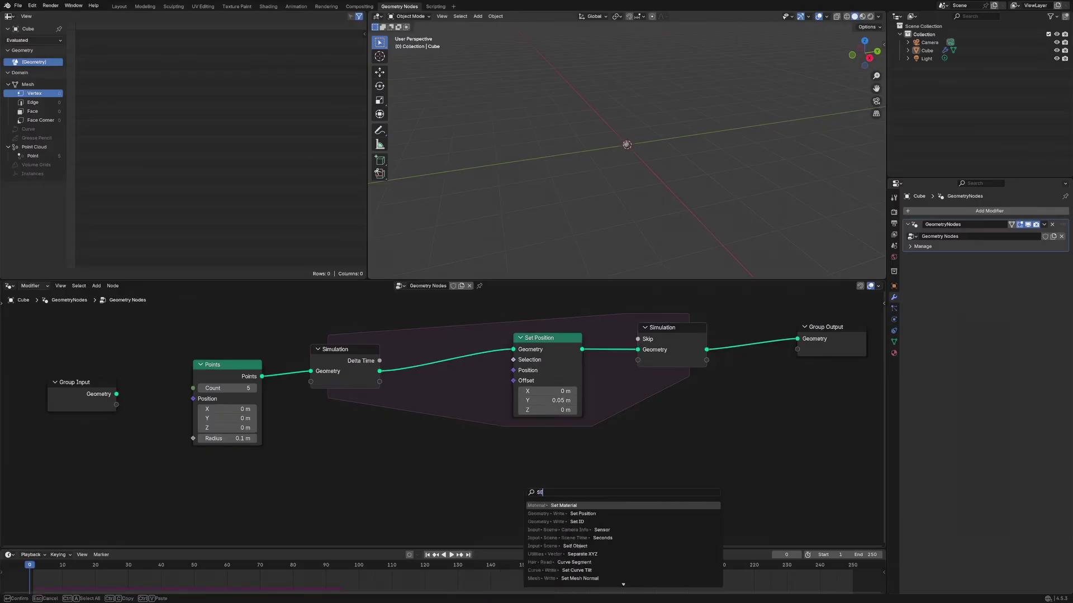
{"action": "key", "text": "BackSpace"}
{"action": "key", "text": "BackSpace"}
{"action": "key", "text": "BackSpace"}
{"action": "key", "text": "BackSpace"}
{"action": "key", "text": "BackSpace"}
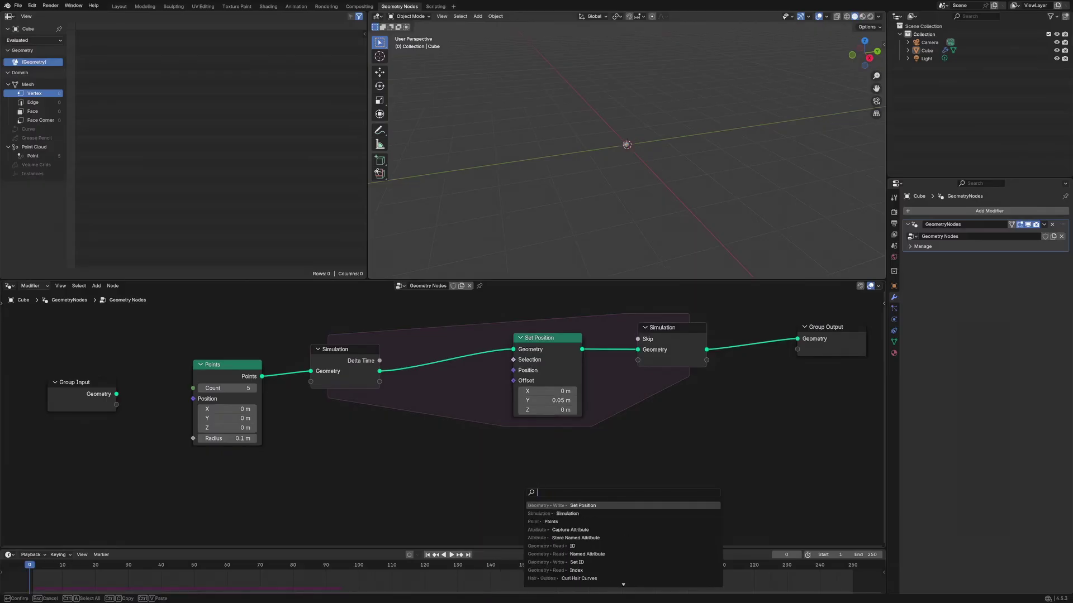
{"action": "type", "text": "jo"}
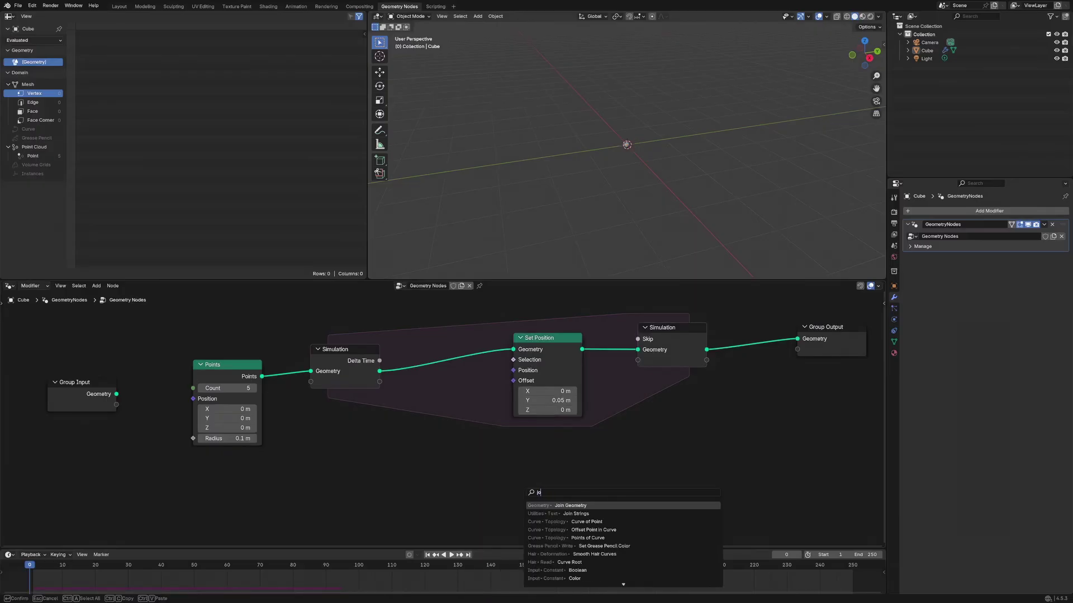
{"action": "key", "text": "Return"}
{"action": "left_click", "coordinate": [436, 350]}
Link the Points output directly into Join Geometry as well and rearrange the nodes around the new link.
{"action": "left_click_drag", "start_coordinate": [261, 375], "coordinate": [425, 358]}
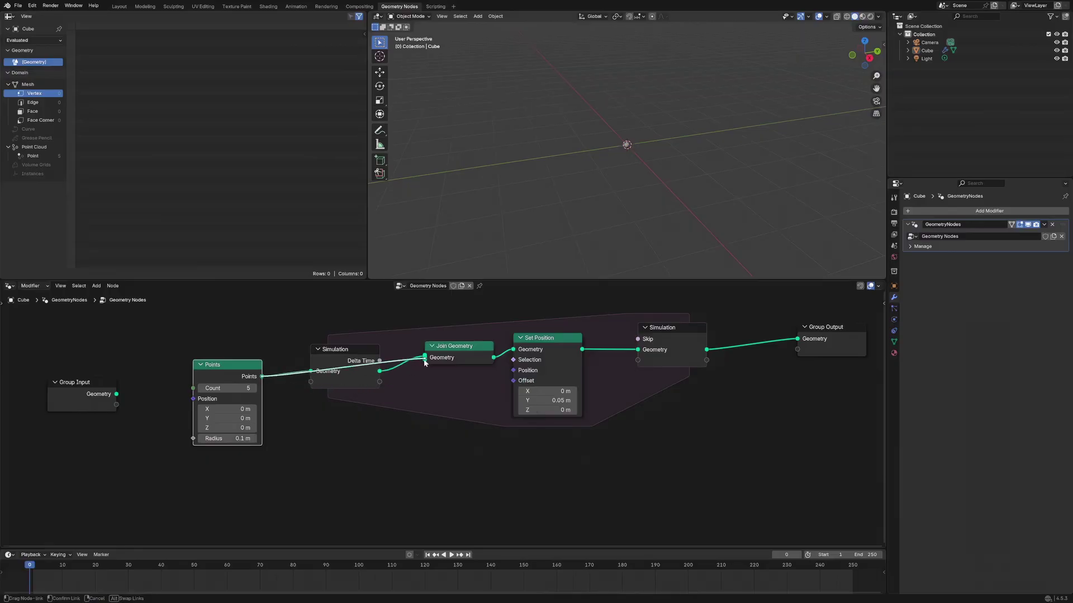
{"action": "left_click_drag", "start_coordinate": [342, 362], "coordinate": [317, 331]}
{"action": "left_click_drag", "start_coordinate": [525, 352], "coordinate": [520, 370]}
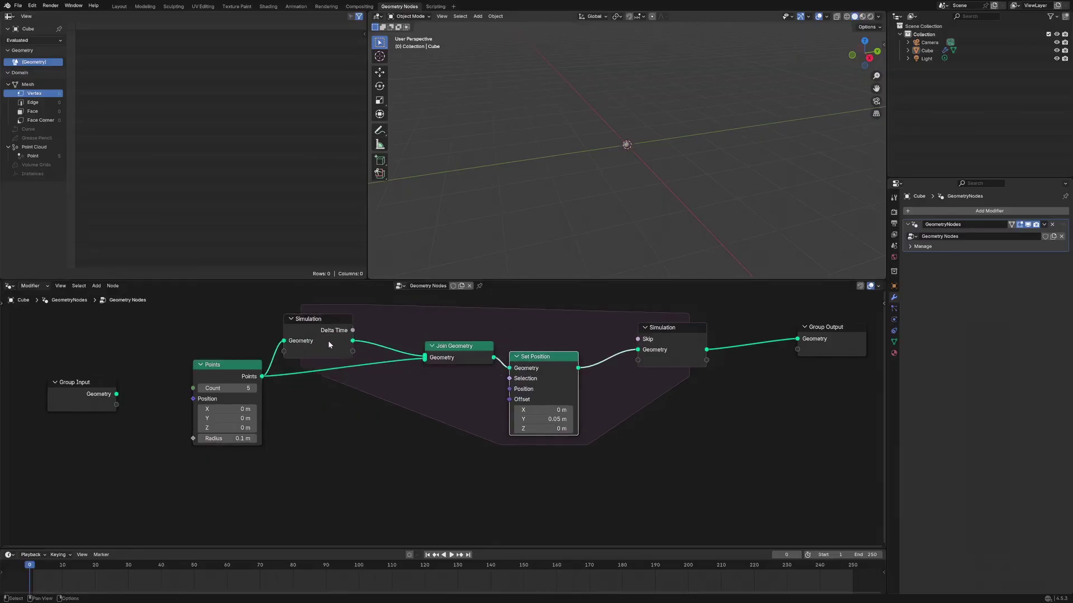
{"action": "left_click_drag", "start_coordinate": [292, 337], "coordinate": [313, 338]}
{"action": "left_click_drag", "start_coordinate": [223, 365], "coordinate": [209, 367]}
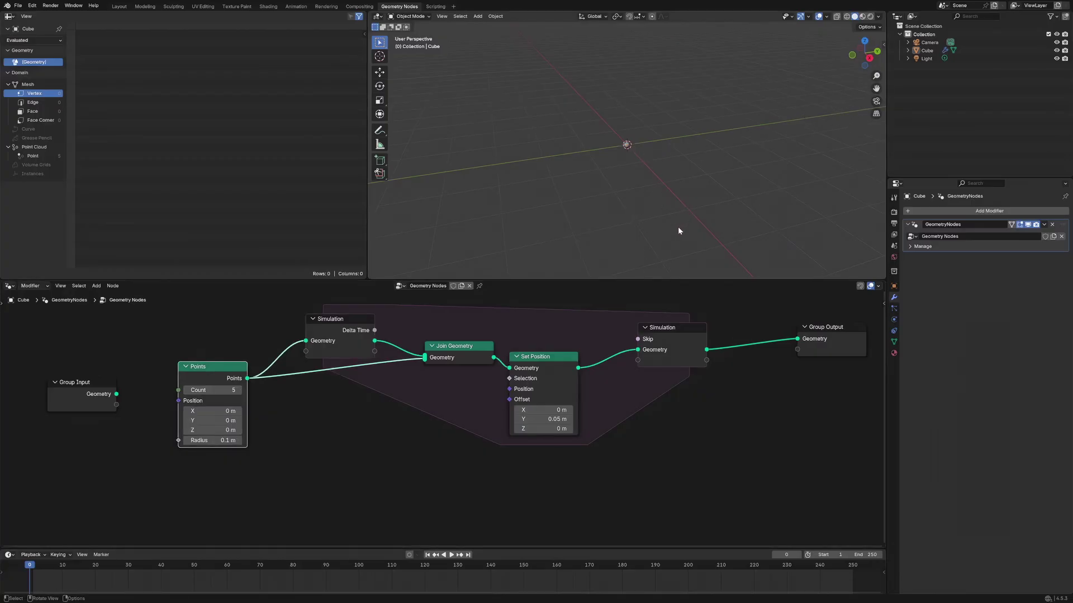
Play the simulation and examine how the points are emitted along the Y axis.
{"action": "key", "text": "space"}
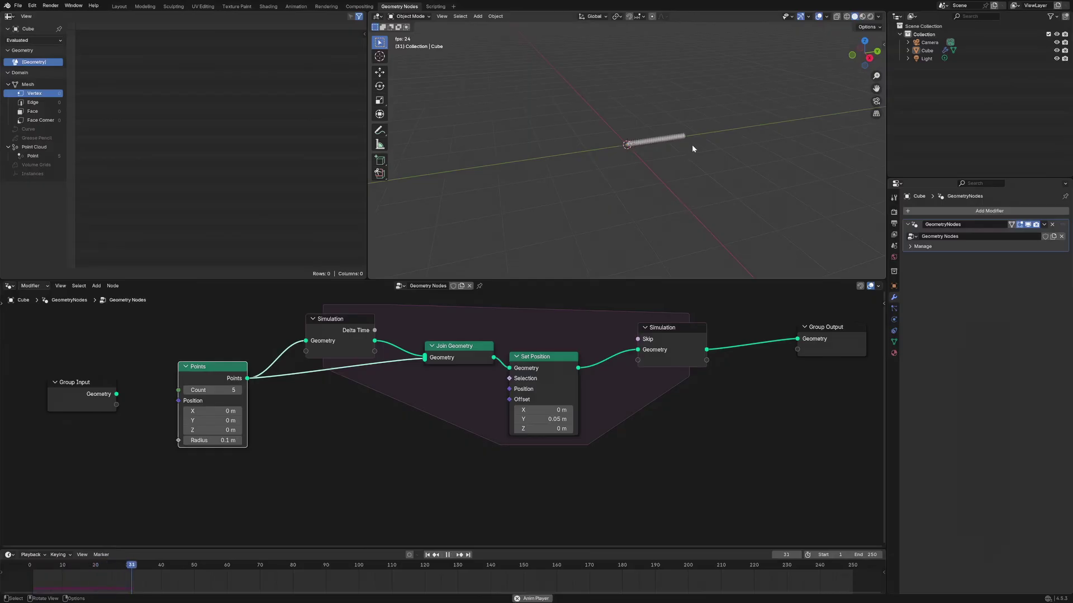
{"action": "key", "text": "space"}
{"action": "mouse_move", "coordinate": [698, 138]}
{"action": "middle_mouse_down"}
{"action": "mouse_move", "coordinate": [733, 160]}
{"action": "mouse_move", "coordinate": [693, 171]}
{"action": "middle_mouse_up"}
Tidy the layout of the Set Position, Join Geometry, Simulation input and Points nodes.
{"action": "left_click_drag", "start_coordinate": [554, 358], "coordinate": [558, 356]}
{"action": "left_click_drag", "start_coordinate": [453, 353], "coordinate": [451, 352]}
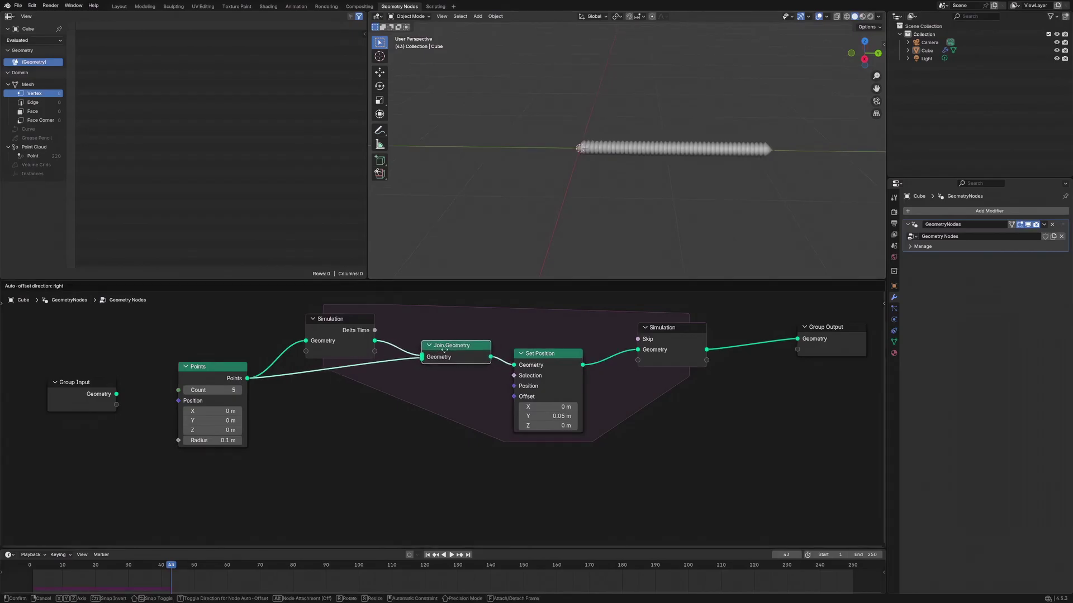
{"action": "left_click_drag", "start_coordinate": [352, 337], "coordinate": [345, 324]}
{"action": "left_click_drag", "start_coordinate": [228, 381], "coordinate": [225, 373]}
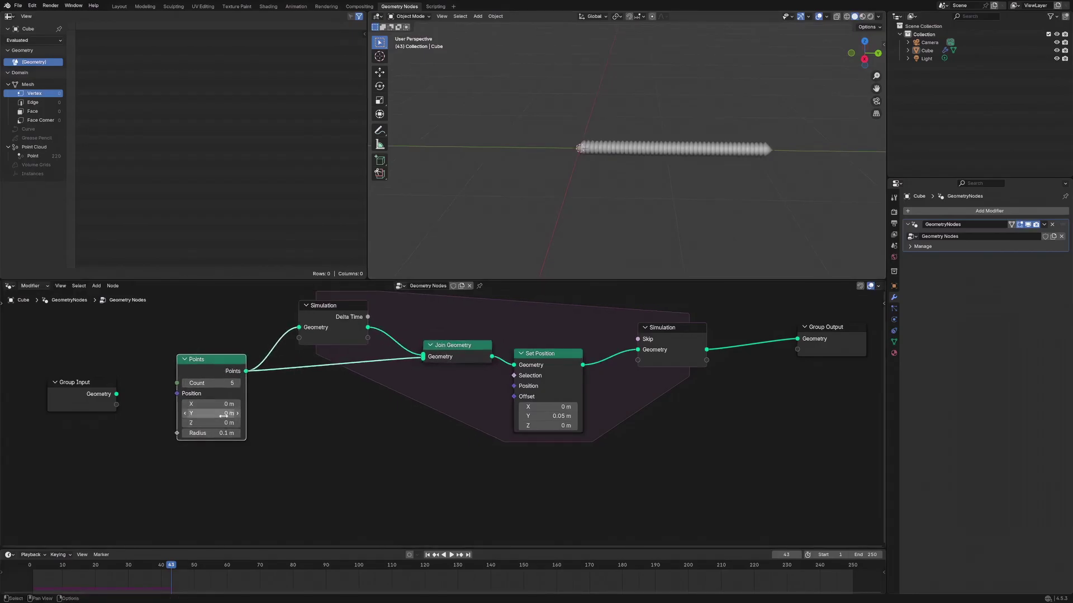
Draw annotation strokes along the emitted row of points in the viewport and erase them.
{"action": "key", "text": "d"}
{"action": "mouse_move", "coordinate": [584, 160]}
{"action": "left_mouse_down"}
{"action": "mouse_move", "coordinate": [578, 143]}
{"action": "mouse_move", "coordinate": [557, 163]}
{"action": "left_mouse_up"}
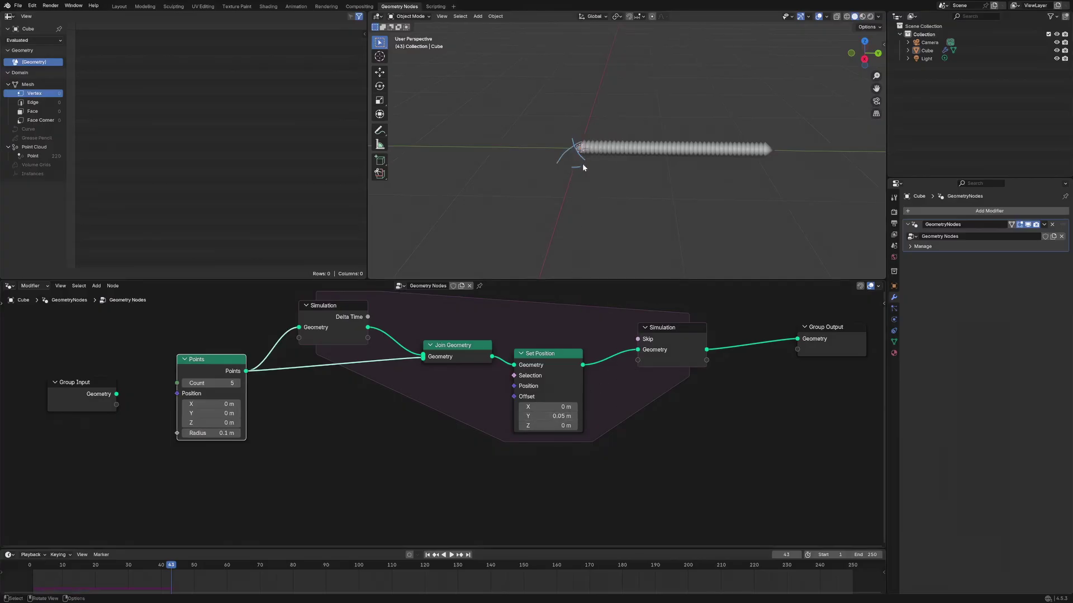
{"action": "left_click_drag", "start_coordinate": [579, 166], "coordinate": [598, 181]}
{"action": "left_click_drag", "start_coordinate": [613, 157], "coordinate": [610, 181]}
{"action": "mouse_move", "coordinate": [625, 161]}
{"action": "left_mouse_down"}
{"action": "mouse_move", "coordinate": [622, 187]}
{"action": "mouse_move", "coordinate": [646, 183]}
{"action": "left_mouse_up"}
{"action": "mouse_move", "coordinate": [660, 160]}
{"action": "left_mouse_down"}
{"action": "mouse_move", "coordinate": [660, 186]}
{"action": "mouse_move", "coordinate": [681, 189]}
{"action": "left_mouse_up"}
{"action": "mouse_move", "coordinate": [695, 166]}
{"action": "left_mouse_down"}
{"action": "mouse_move", "coordinate": [696, 188]}
{"action": "mouse_move", "coordinate": [729, 192]}
{"action": "left_mouse_up"}
{"action": "left_click_drag", "start_coordinate": [742, 162], "coordinate": [743, 192]}
{"action": "mouse_move", "coordinate": [767, 158]}
{"action": "right_mouse_down"}
{"action": "mouse_move", "coordinate": [759, 209]}
{"action": "mouse_move", "coordinate": [628, 202]}
{"action": "mouse_move", "coordinate": [567, 172]}
{"action": "right_mouse_up"}
Move the Set Position node higher and the Group Output node farther from the Simulation output.
{"action": "middle_click_drag", "start_coordinate": [610, 368], "coordinate": [481, 357]}
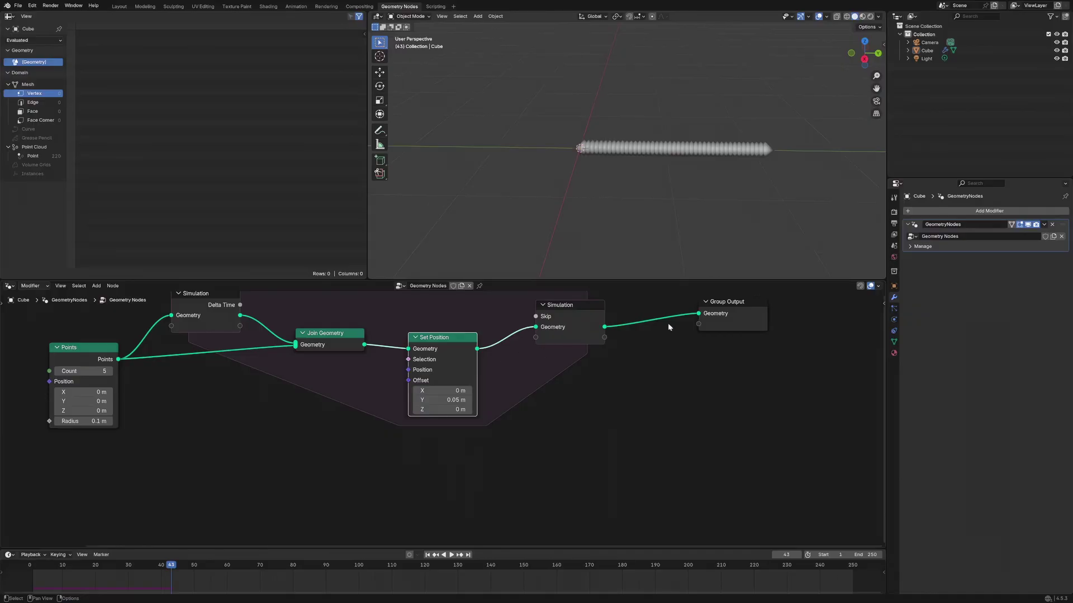
{"action": "key", "text": "ctrl+z"}
{"action": "key", "text": "ctrl+z"}
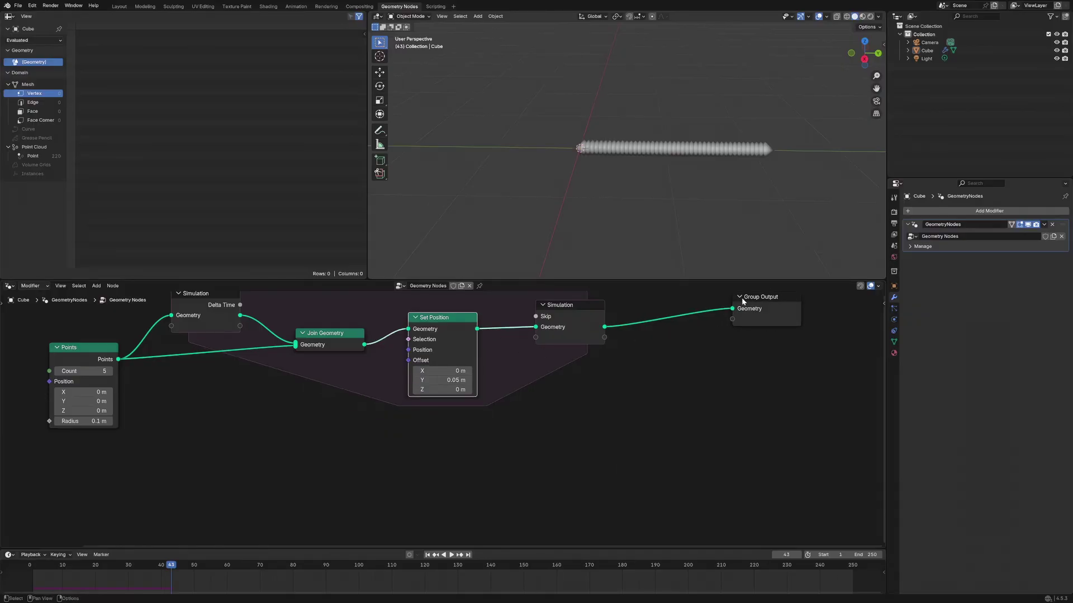
{"action": "middle_click_drag", "start_coordinate": [567, 348], "coordinate": [628, 329]}
{"action": "middle_click_drag", "start_coordinate": [605, 376], "coordinate": [637, 360]}
Add a Vector node below the Simulation zone and set its Z value to -9.81.
{"action": "left_click", "coordinate": [455, 416]}
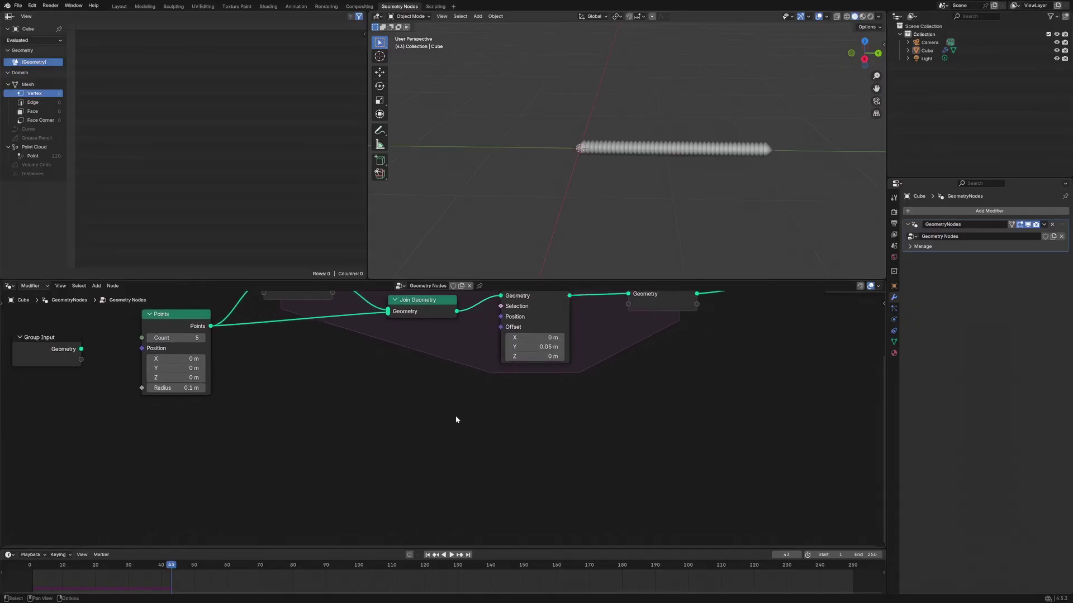
{"action": "key", "text": "shift+a"}
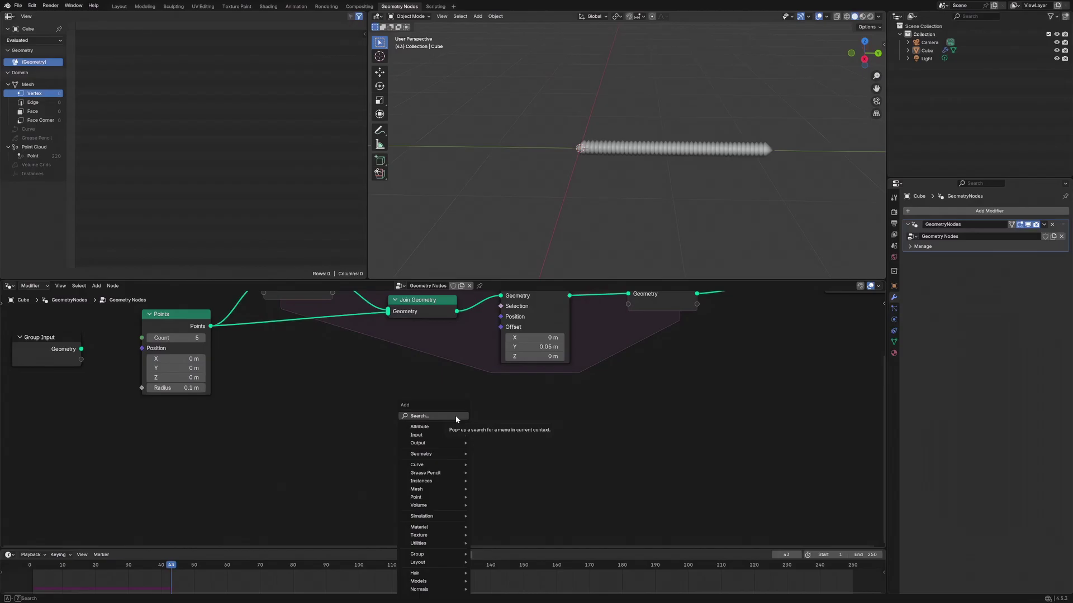
{"action": "left_click", "coordinate": [454, 416]}
{"action": "type", "text": "vecto"}
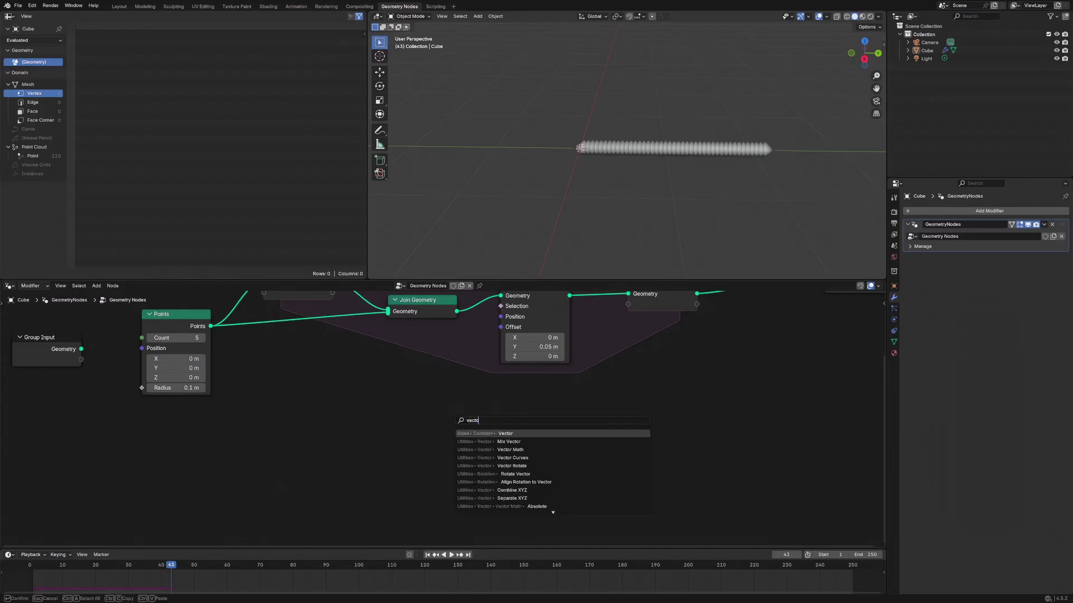
{"action": "key", "text": "Return"}
{"action": "left_click", "coordinate": [384, 399]}
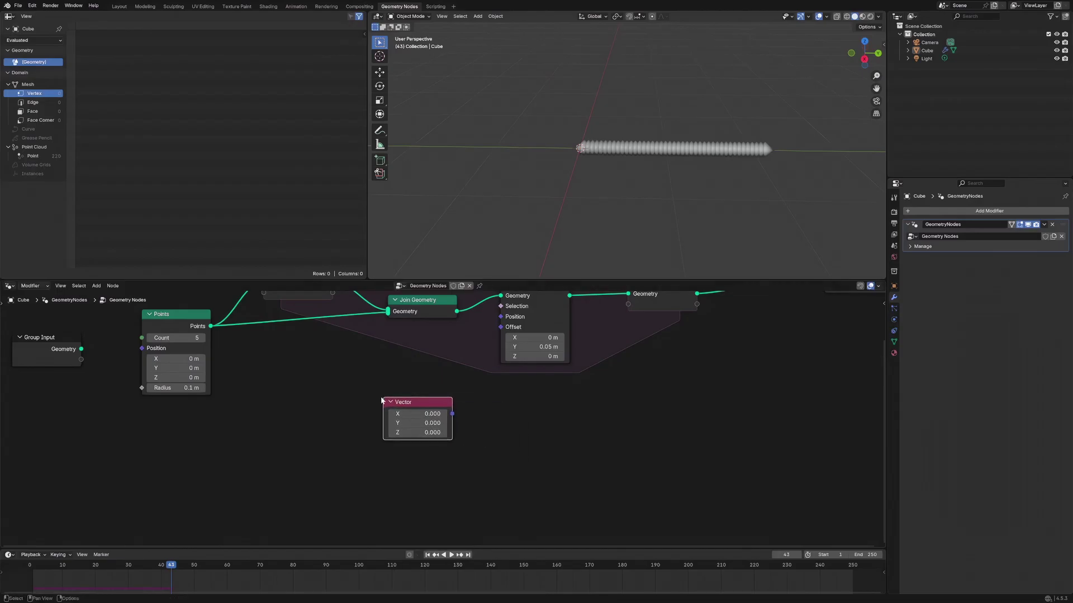
{"action": "left_click", "coordinate": [413, 432]}
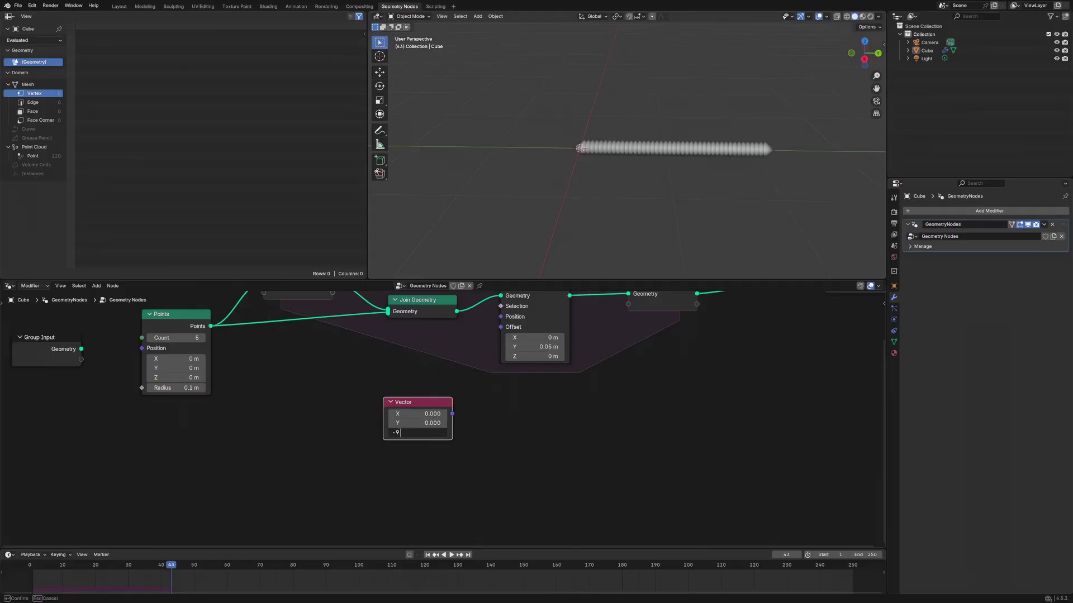
{"action": "type", "text": "-9.81"}
{"action": "key", "text": "Return"}
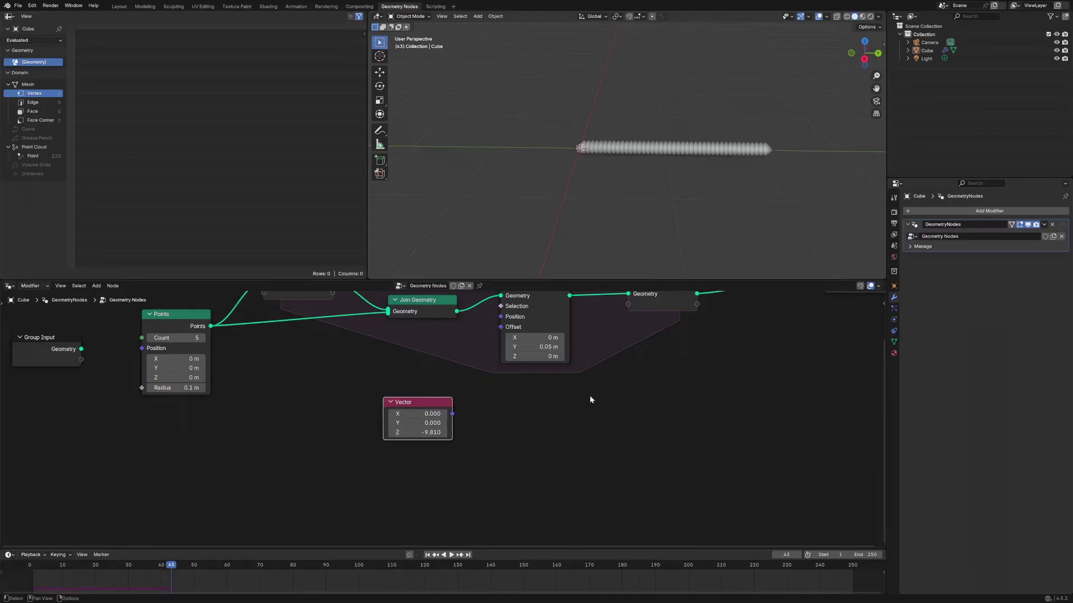
Rearrange the Group Output, Simulation output, Set Position and Vector nodes for more room.
{"action": "scroll", "coordinate": [642, 404], "scroll_direction": "up", "scroll_amount": 1}
{"action": "scroll", "coordinate": [648, 403], "scroll_direction": "down", "scroll_amount": 2}
{"action": "scroll", "coordinate": [652, 404], "scroll_direction": "up", "scroll_amount": 1}
{"action": "middle_click_drag", "start_coordinate": [650, 401], "coordinate": [477, 451]}
{"action": "left_click_drag", "start_coordinate": [700, 326], "coordinate": [703, 327]}
{"action": "left_click_drag", "start_coordinate": [500, 343], "coordinate": [539, 338]}
{"action": "left_click_drag", "start_coordinate": [365, 336], "coordinate": [378, 325]}
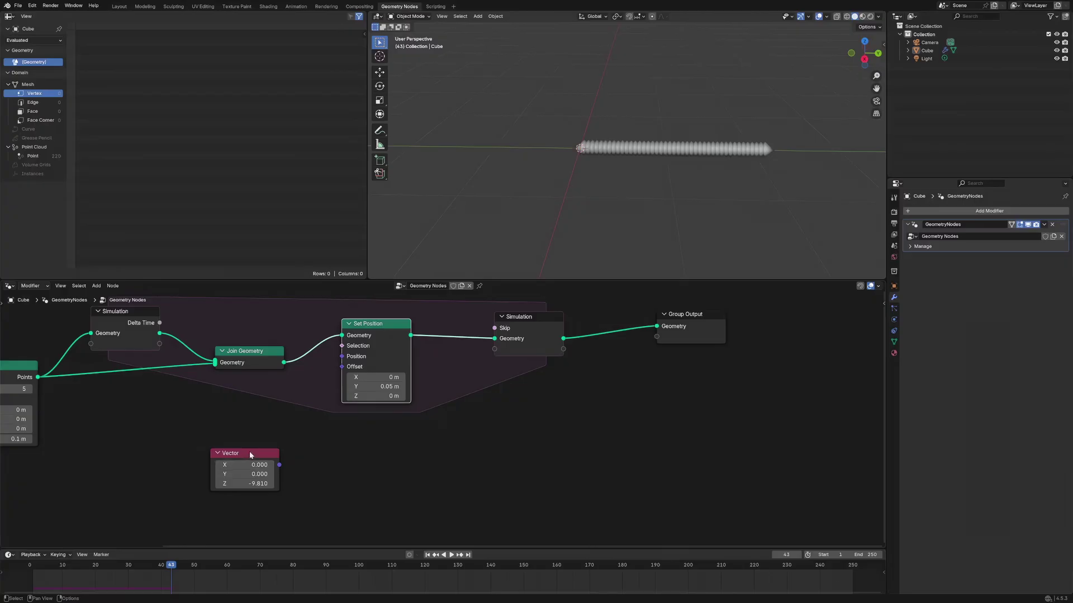
{"action": "left_click_drag", "start_coordinate": [261, 448], "coordinate": [265, 429]}
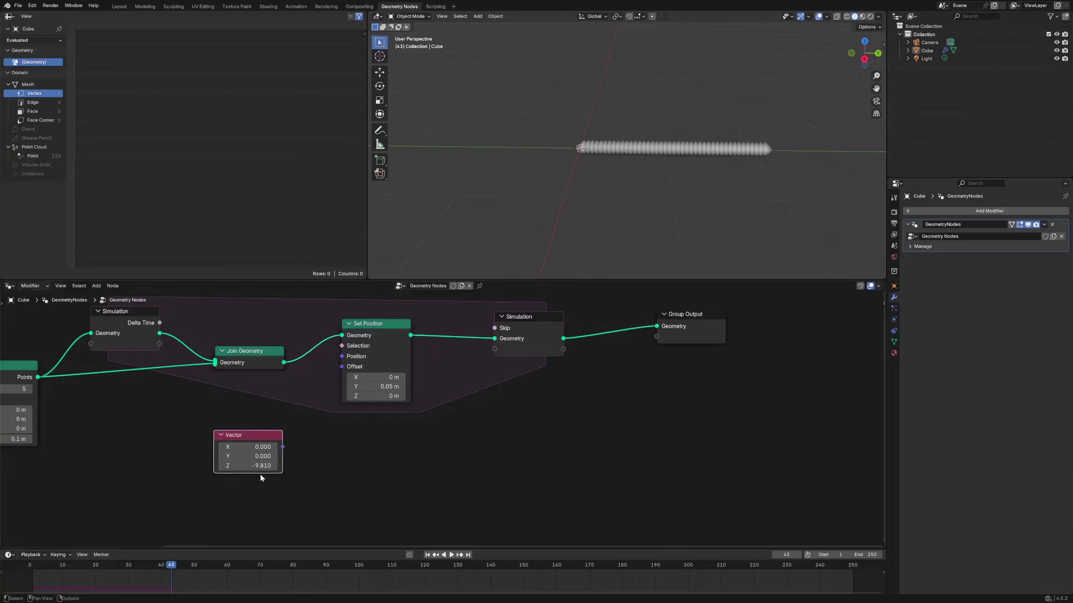
Annotate the Vector node with the unit m/s² and erase the note.
{"action": "key", "text": "m"}
{"action": "left_click_drag", "start_coordinate": [322, 448], "coordinate": [347, 444]}
{"action": "key", "text": "ctrl+z"}
{"action": "mouse_move", "coordinate": [315, 458]}
{"action": "left_mouse_down"}
{"action": "mouse_move", "coordinate": [349, 463]}
{"action": "mouse_move", "coordinate": [366, 438]}
{"action": "mouse_move", "coordinate": [329, 496]}
{"action": "left_mouse_up"}
{"action": "mouse_move", "coordinate": [365, 463]}
{"action": "left_mouse_down"}
{"action": "mouse_move", "coordinate": [355, 485]}
{"action": "mouse_move", "coordinate": [391, 471]}
{"action": "left_mouse_up"}
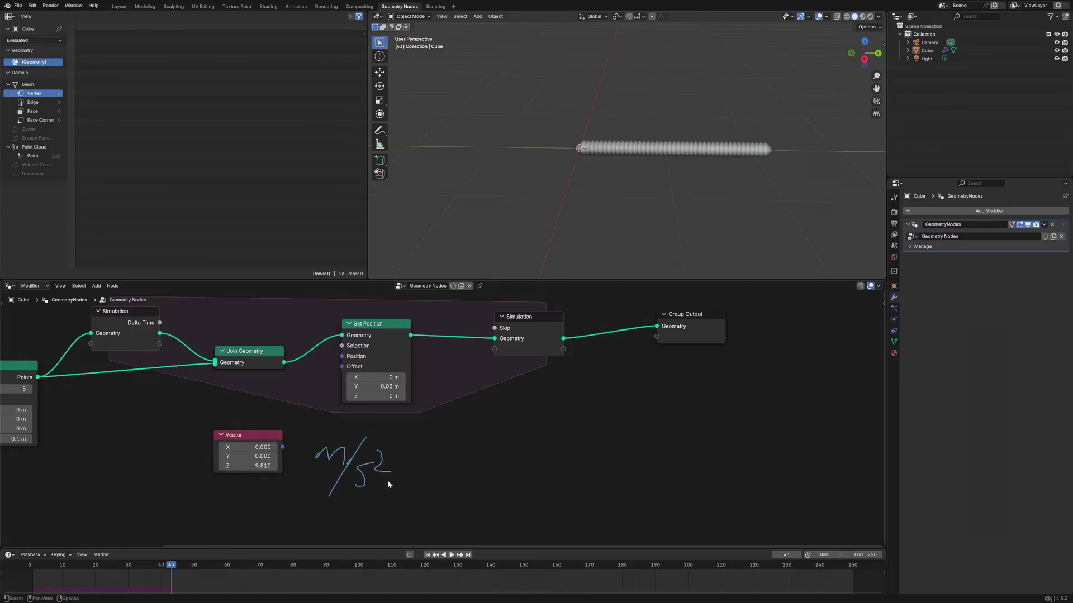
{"action": "mouse_move", "coordinate": [400, 453]}
{"action": "right_mouse_down"}
{"action": "mouse_move", "coordinate": [323, 462]}
{"action": "mouse_move", "coordinate": [386, 472]}
{"action": "right_mouse_up"}
Write the unit notes p = m, v = m/s and a = m/s² beside the Vector node.
{"action": "scroll", "coordinate": [434, 443], "scroll_direction": "up", "scroll_amount": 2}
{"action": "middle_click_drag", "start_coordinate": [434, 443], "coordinate": [531, 376]}
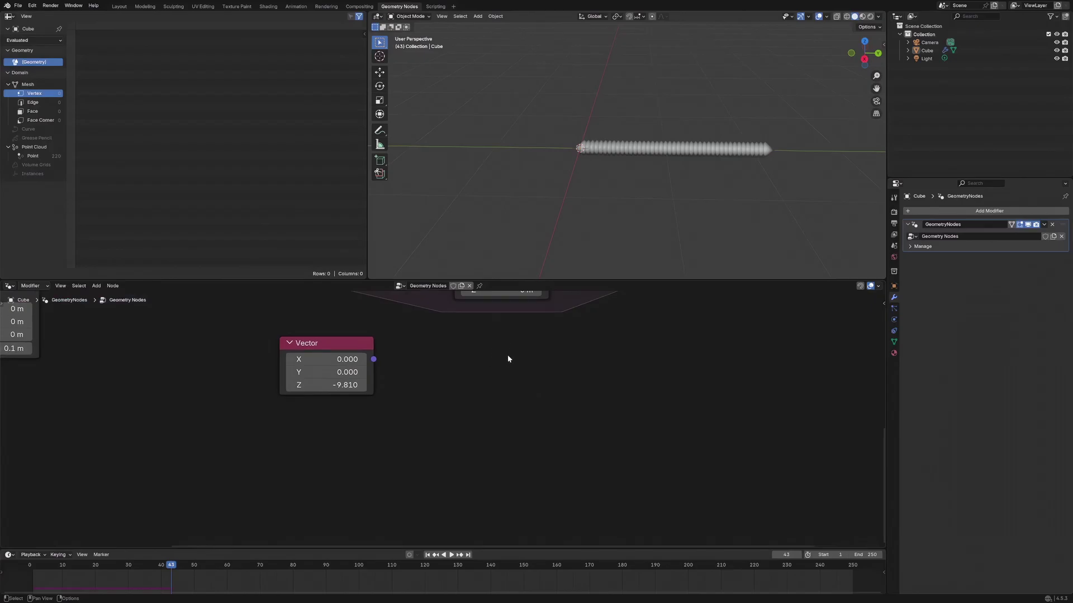
{"action": "left_click_drag", "start_coordinate": [497, 383], "coordinate": [496, 354]}
{"action": "mouse_move", "coordinate": [532, 347]}
{"action": "left_mouse_down"}
{"action": "mouse_move", "coordinate": [591, 342]}
{"action": "mouse_move", "coordinate": [632, 363]}
{"action": "left_mouse_up"}
{"action": "mouse_move", "coordinate": [501, 397]}
{"action": "left_mouse_down"}
{"action": "mouse_move", "coordinate": [593, 416]}
{"action": "mouse_move", "coordinate": [642, 398]}
{"action": "mouse_move", "coordinate": [650, 415]}
{"action": "left_mouse_up"}
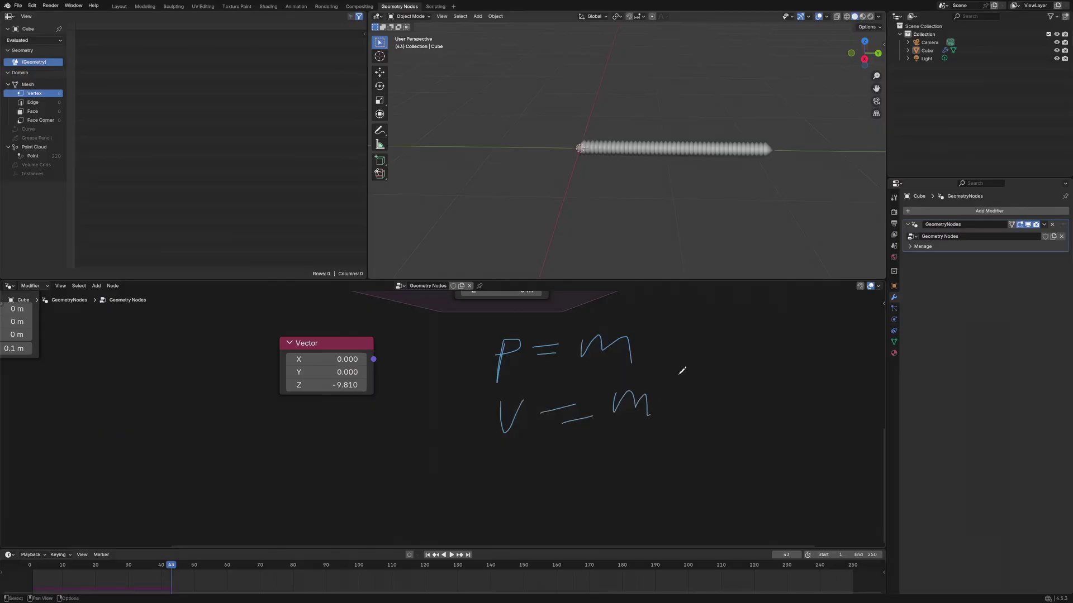
{"action": "left_click_drag", "start_coordinate": [677, 375], "coordinate": [668, 428]}
{"action": "left_click_drag", "start_coordinate": [703, 394], "coordinate": [683, 423]}
{"action": "mouse_move", "coordinate": [550, 468]}
{"action": "left_mouse_down"}
{"action": "mouse_move", "coordinate": [559, 482]}
{"action": "mouse_move", "coordinate": [696, 463]}
{"action": "mouse_move", "coordinate": [713, 479]}
{"action": "mouse_move", "coordinate": [736, 456]}
{"action": "left_mouse_up"}
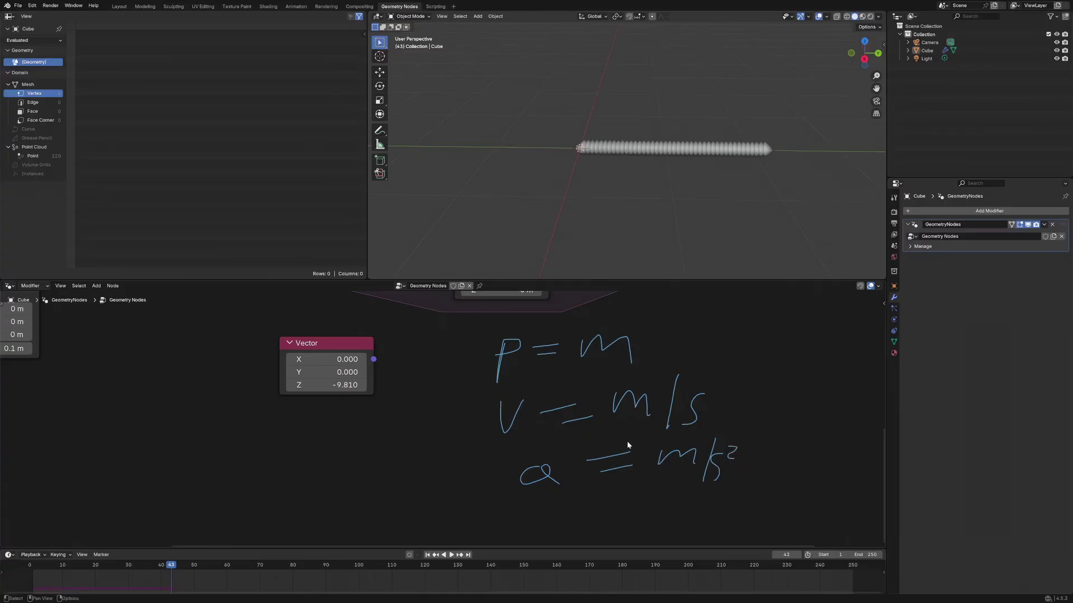
Draw arrows linking the unit notes, label the downward one d/dt, and erase all the annotations.
{"action": "mouse_move", "coordinate": [499, 481]}
{"action": "left_mouse_down"}
{"action": "mouse_move", "coordinate": [479, 483]}
{"action": "mouse_move", "coordinate": [463, 425]}
{"action": "mouse_move", "coordinate": [469, 445]}
{"action": "left_mouse_up"}
{"action": "mouse_move", "coordinate": [690, 340]}
{"action": "left_mouse_down"}
{"action": "mouse_move", "coordinate": [736, 369]}
{"action": "mouse_move", "coordinate": [740, 387]}
{"action": "left_mouse_up"}
{"action": "left_click_drag", "start_coordinate": [729, 378], "coordinate": [749, 376]}
{"action": "mouse_move", "coordinate": [755, 331]}
{"action": "left_mouse_down"}
{"action": "mouse_move", "coordinate": [761, 359]}
{"action": "mouse_move", "coordinate": [787, 320]}
{"action": "mouse_move", "coordinate": [794, 350]}
{"action": "left_mouse_up"}
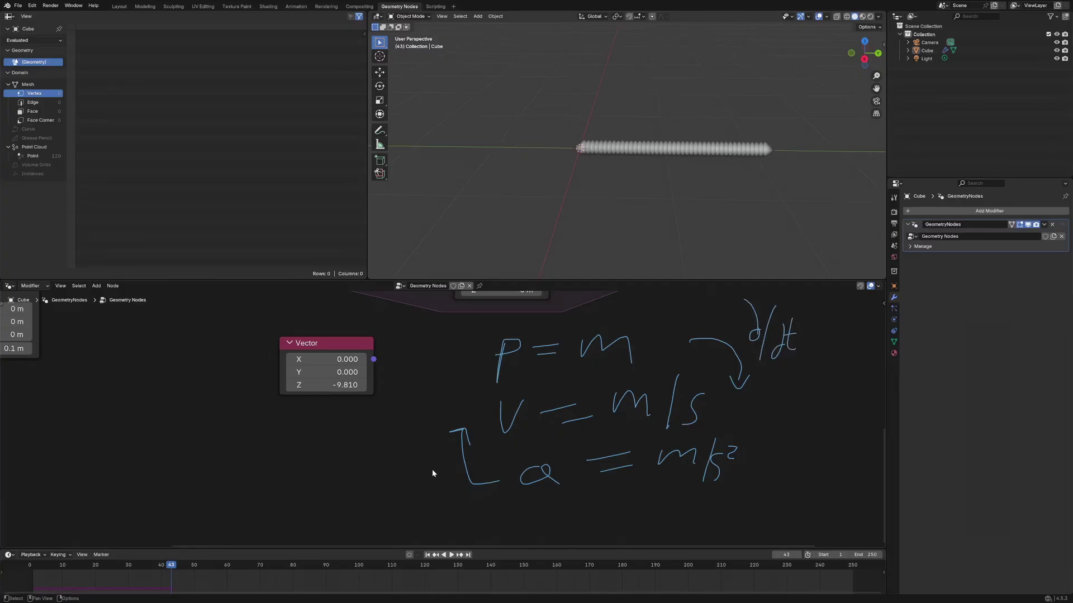
{"action": "left_click_drag", "start_coordinate": [442, 444], "coordinate": [422, 469]}
{"action": "mouse_move", "coordinate": [480, 408]}
{"action": "left_mouse_down"}
{"action": "mouse_move", "coordinate": [469, 359]}
{"action": "mouse_move", "coordinate": [476, 368]}
{"action": "mouse_move", "coordinate": [408, 408]}
{"action": "left_mouse_up"}
{"action": "mouse_move", "coordinate": [511, 357]}
{"action": "right_mouse_down"}
{"action": "mouse_move", "coordinate": [491, 354]}
{"action": "mouse_move", "coordinate": [471, 407]}
{"action": "mouse_move", "coordinate": [498, 354]}
{"action": "mouse_move", "coordinate": [544, 460]}
{"action": "mouse_move", "coordinate": [565, 347]}
{"action": "mouse_move", "coordinate": [735, 307]}
{"action": "mouse_move", "coordinate": [798, 303]}
{"action": "mouse_move", "coordinate": [691, 340]}
{"action": "right_mouse_up"}
Label the Vector node's Z value with an arrow and "a m/s²", and erase the label.
{"action": "mouse_move", "coordinate": [381, 384]}
{"action": "left_mouse_down"}
{"action": "mouse_move", "coordinate": [424, 381]}
{"action": "mouse_move", "coordinate": [381, 380]}
{"action": "mouse_move", "coordinate": [399, 399]}
{"action": "mouse_move", "coordinate": [501, 372]}
{"action": "left_mouse_up"}
{"action": "mouse_move", "coordinate": [523, 356]}
{"action": "left_mouse_down"}
{"action": "mouse_move", "coordinate": [505, 398]}
{"action": "mouse_move", "coordinate": [555, 371]}
{"action": "left_mouse_up"}
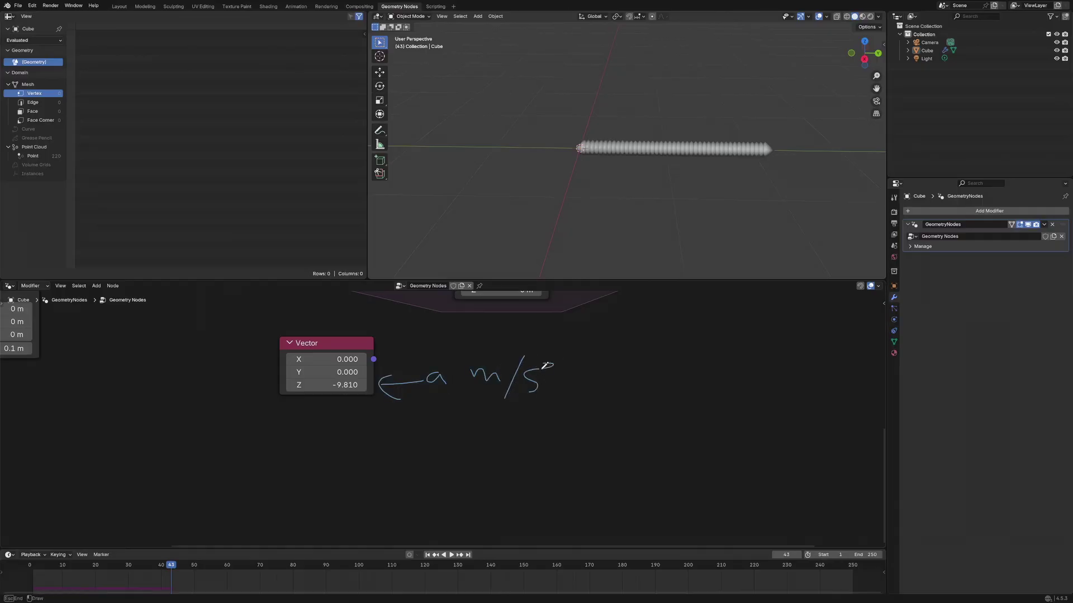
{"action": "mouse_move", "coordinate": [543, 384]}
{"action": "right_mouse_down"}
{"action": "mouse_move", "coordinate": [490, 371]}
{"action": "mouse_move", "coordinate": [391, 407]}
{"action": "right_mouse_up"}
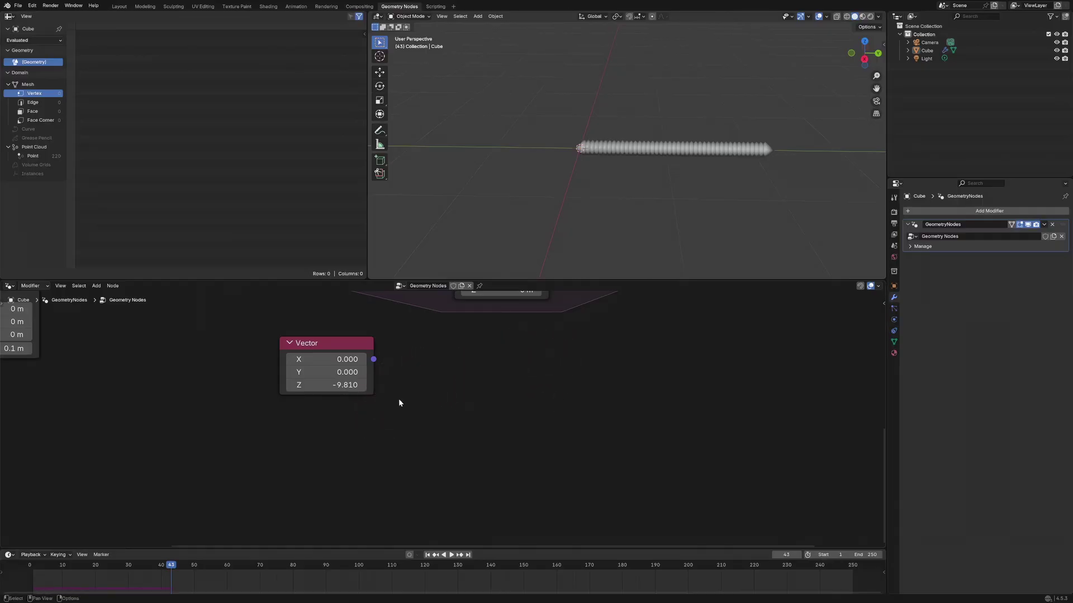
Annotate the Set Position offset with an arrow and the units m/s and m/frame.
{"action": "key", "text": "Home"}
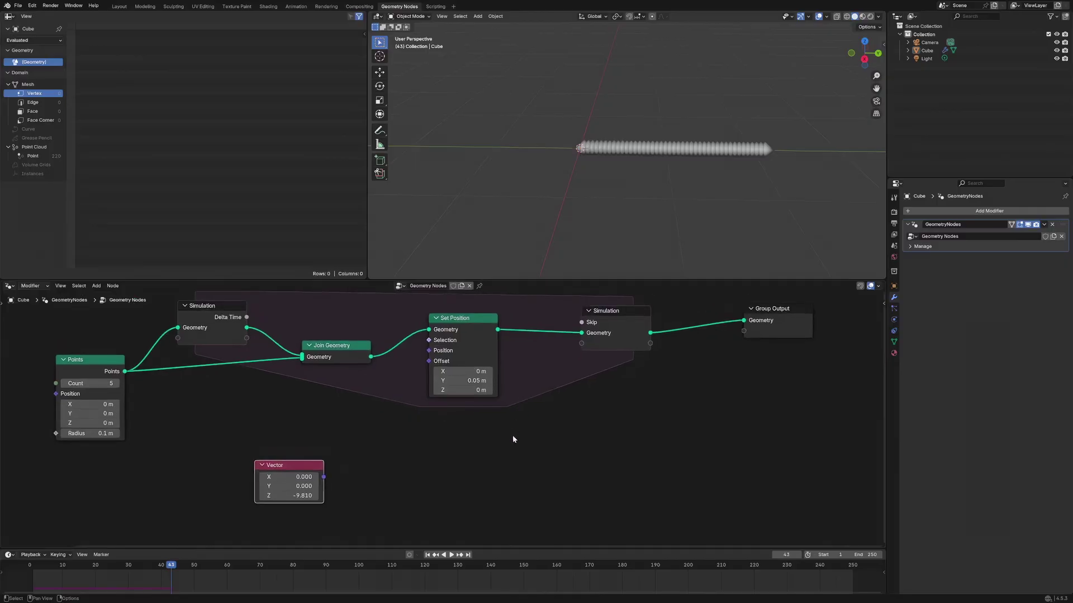
{"action": "mouse_move", "coordinate": [511, 457]}
{"action": "left_mouse_down"}
{"action": "mouse_move", "coordinate": [506, 377]}
{"action": "mouse_move", "coordinate": [529, 374]}
{"action": "left_mouse_up"}
{"action": "mouse_move", "coordinate": [526, 458]}
{"action": "left_mouse_down"}
{"action": "mouse_move", "coordinate": [561, 447]}
{"action": "mouse_move", "coordinate": [569, 471]}
{"action": "left_mouse_up"}
{"action": "mouse_move", "coordinate": [631, 418]}
{"action": "left_mouse_down"}
{"action": "mouse_move", "coordinate": [664, 435]}
{"action": "mouse_move", "coordinate": [675, 464]}
{"action": "left_mouse_up"}
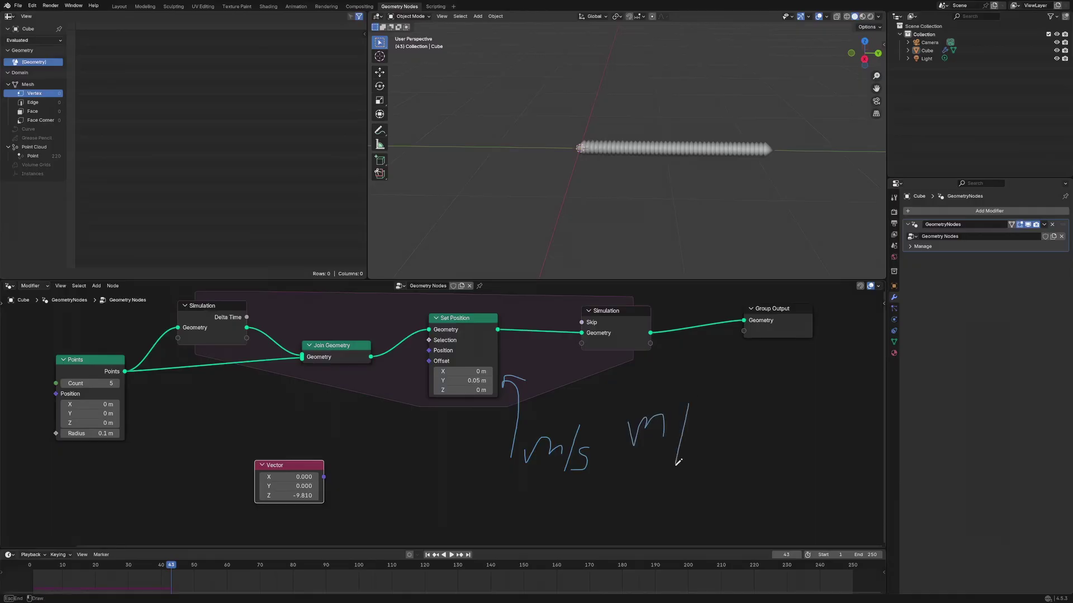
{"action": "mouse_move", "coordinate": [723, 420]}
{"action": "left_mouse_down"}
{"action": "mouse_move", "coordinate": [699, 459]}
{"action": "mouse_move", "coordinate": [706, 441]}
{"action": "mouse_move", "coordinate": [736, 439]}
{"action": "mouse_move", "coordinate": [748, 453]}
{"action": "mouse_move", "coordinate": [793, 458]}
{"action": "left_mouse_up"}
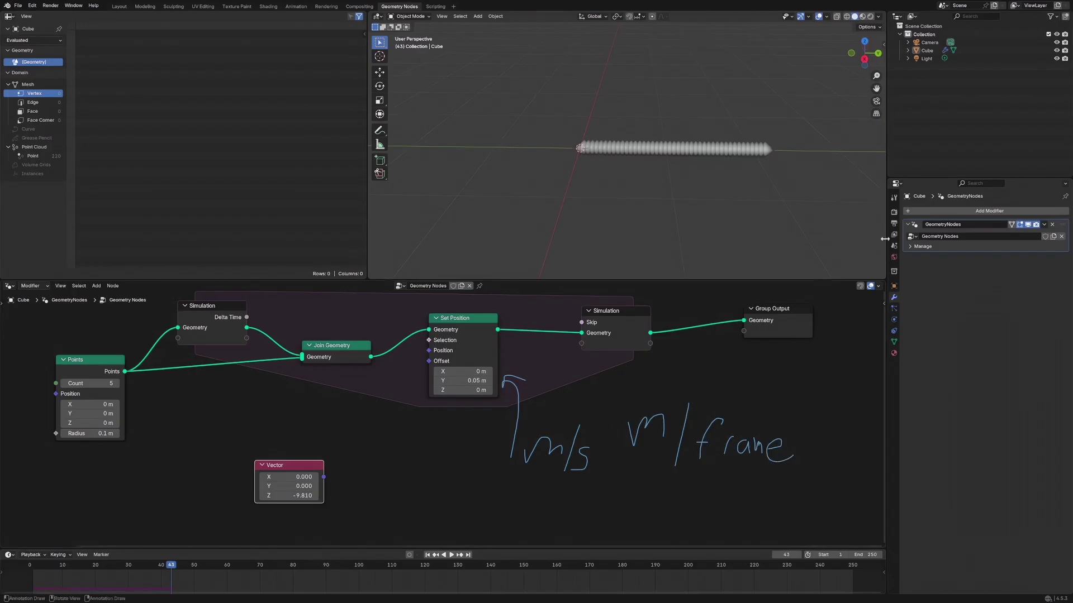
Set the scene's frame rate to 30 fps.
{"action": "left_click", "coordinate": [894, 223]}
{"action": "left_click", "coordinate": [996, 283]}
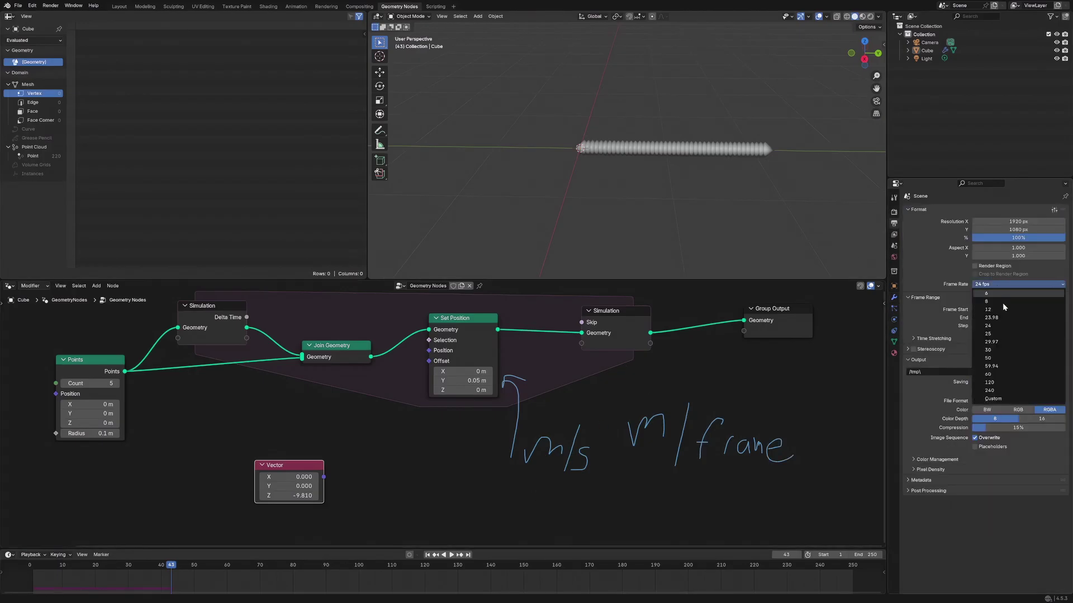
{"action": "left_click", "coordinate": [997, 350]}
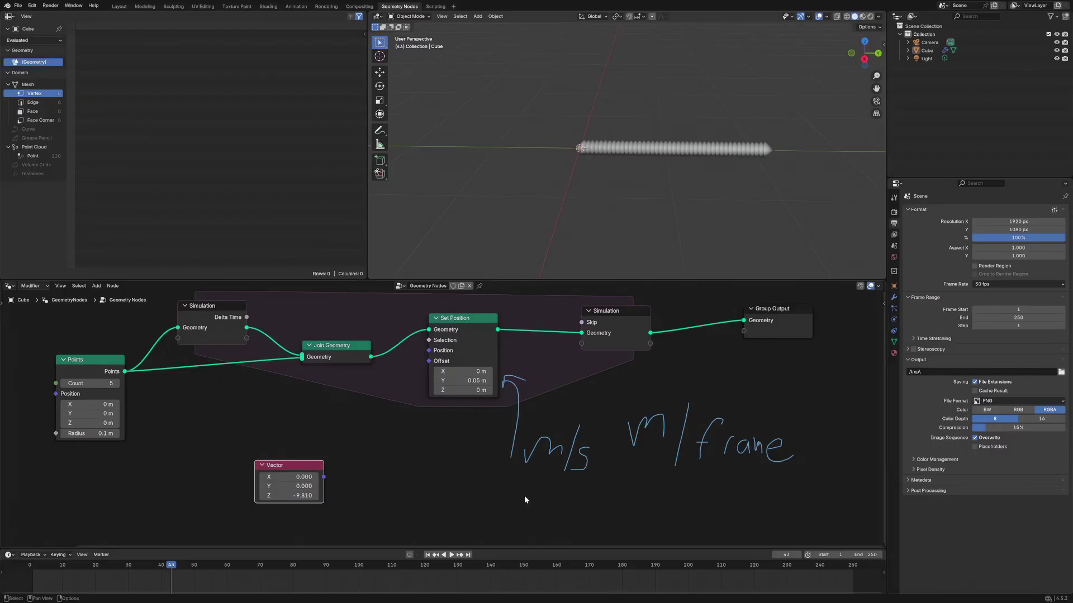
Add the note "(30 frames)" in parentheses below the unit annotations.
{"action": "left_click_drag", "start_coordinate": [526, 492], "coordinate": [525, 517]}
{"action": "left_click_drag", "start_coordinate": [593, 491], "coordinate": [592, 492]}
{"action": "left_click_drag", "start_coordinate": [608, 498], "coordinate": [632, 496]}
{"action": "left_click_drag", "start_coordinate": [629, 491], "coordinate": [691, 496]}
{"action": "left_click_drag", "start_coordinate": [511, 476], "coordinate": [528, 525]}
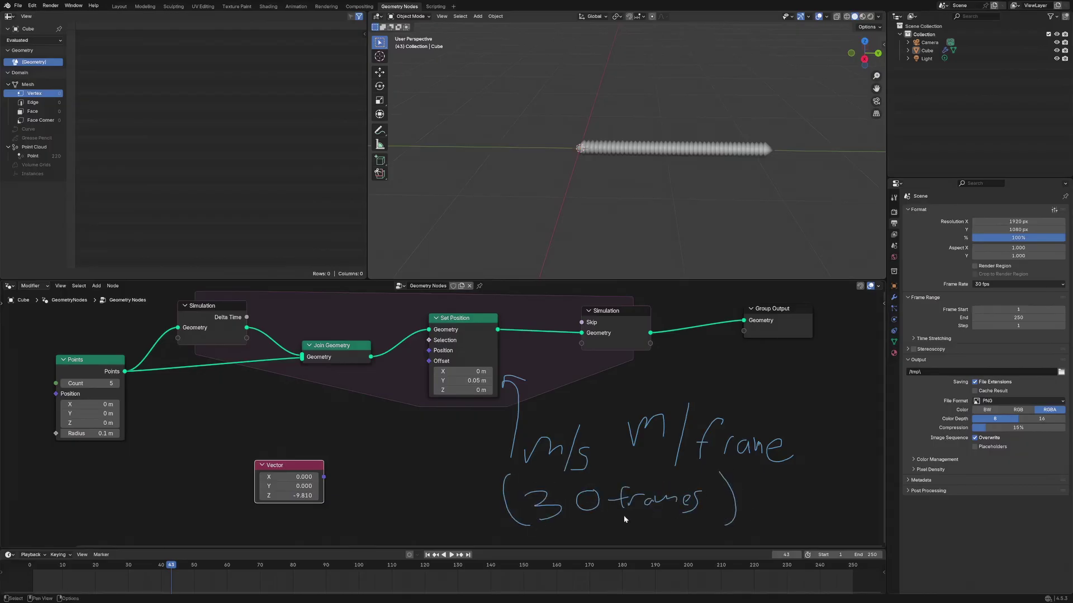
Write the offset figures beside the unit notes and erase all the annotations.
{"action": "left_click_drag", "start_coordinate": [438, 515], "coordinate": [439, 516]}
{"action": "mouse_move", "coordinate": [466, 491]}
{"action": "left_mouse_down"}
{"action": "mouse_move", "coordinate": [458, 487]}
{"action": "mouse_move", "coordinate": [471, 509]}
{"action": "left_mouse_up"}
{"action": "left_click", "coordinate": [435, 465]}
{"action": "left_click_drag", "start_coordinate": [443, 437], "coordinate": [447, 461]}
{"action": "mouse_move", "coordinate": [456, 435]}
{"action": "left_mouse_down"}
{"action": "mouse_move", "coordinate": [473, 455]}
{"action": "mouse_move", "coordinate": [452, 462]}
{"action": "left_mouse_up"}
{"action": "left_click_drag", "start_coordinate": [456, 434], "coordinate": [486, 427]}
{"action": "right_click_drag", "start_coordinate": [470, 414], "coordinate": [466, 412]}
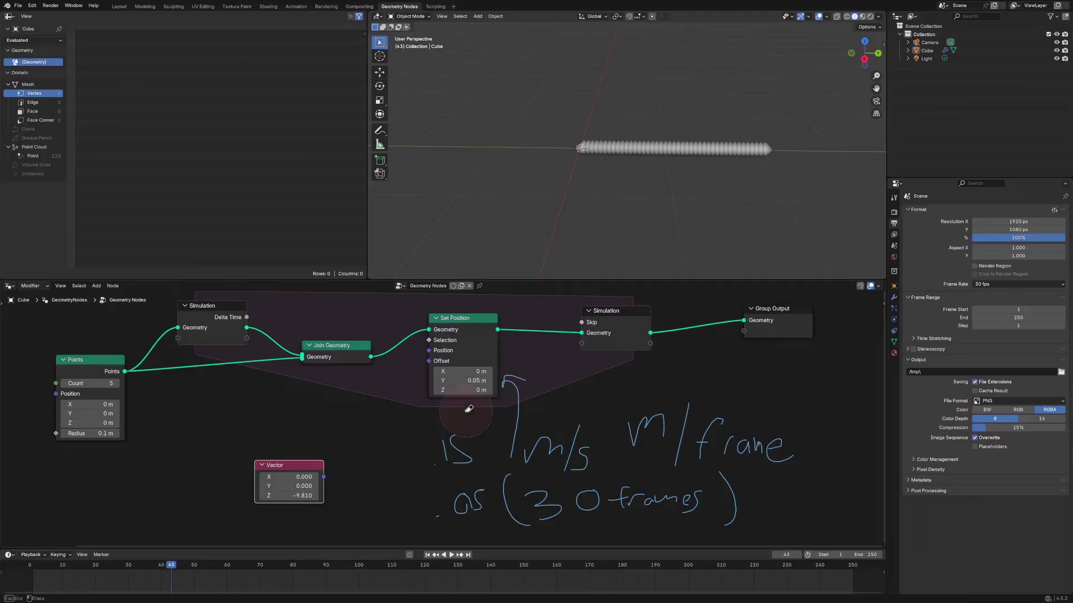
{"action": "mouse_move", "coordinate": [469, 410]}
{"action": "left_mouse_down"}
{"action": "mouse_move", "coordinate": [491, 491]}
{"action": "mouse_move", "coordinate": [529, 447]}
{"action": "mouse_move", "coordinate": [635, 471]}
{"action": "mouse_move", "coordinate": [704, 520]}
{"action": "mouse_move", "coordinate": [783, 455]}
{"action": "left_mouse_up"}
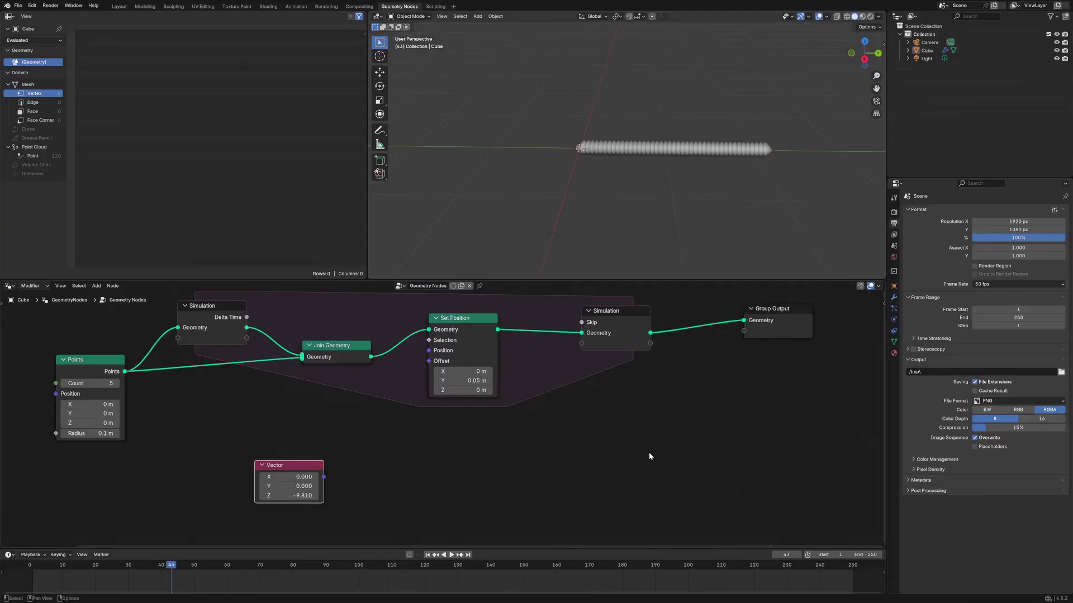
Write a short number annotation in the empty space below the Simulation zone and erase it.
{"action": "left_click_drag", "start_coordinate": [547, 480], "coordinate": [543, 495]}
{"action": "left_click_drag", "start_coordinate": [569, 455], "coordinate": [558, 485]}
{"action": "left_click_drag", "start_coordinate": [570, 455], "coordinate": [605, 451]}
{"action": "mouse_move", "coordinate": [602, 454]}
{"action": "right_mouse_down"}
{"action": "mouse_move", "coordinate": [574, 529]}
{"action": "mouse_move", "coordinate": [524, 508]}
{"action": "right_mouse_up"}
{"action": "left_click_drag", "start_coordinate": [643, 434], "coordinate": [602, 492]}
Go to frame 30 and mark the length of the emitted row of points with temporary annotations.
{"action": "mouse_move", "coordinate": [170, 565]}
{"action": "left_mouse_down"}
{"action": "mouse_move", "coordinate": [33, 584]}
{"action": "mouse_move", "coordinate": [128, 582]}
{"action": "left_mouse_up"}
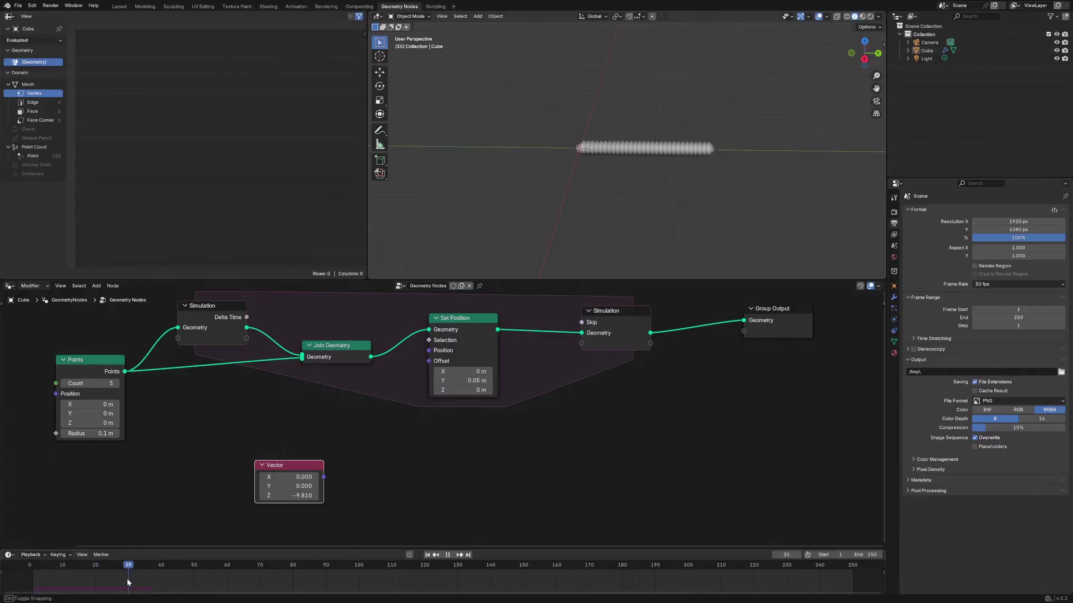
{"action": "middle_click_drag", "start_coordinate": [577, 490], "coordinate": [577, 483]}
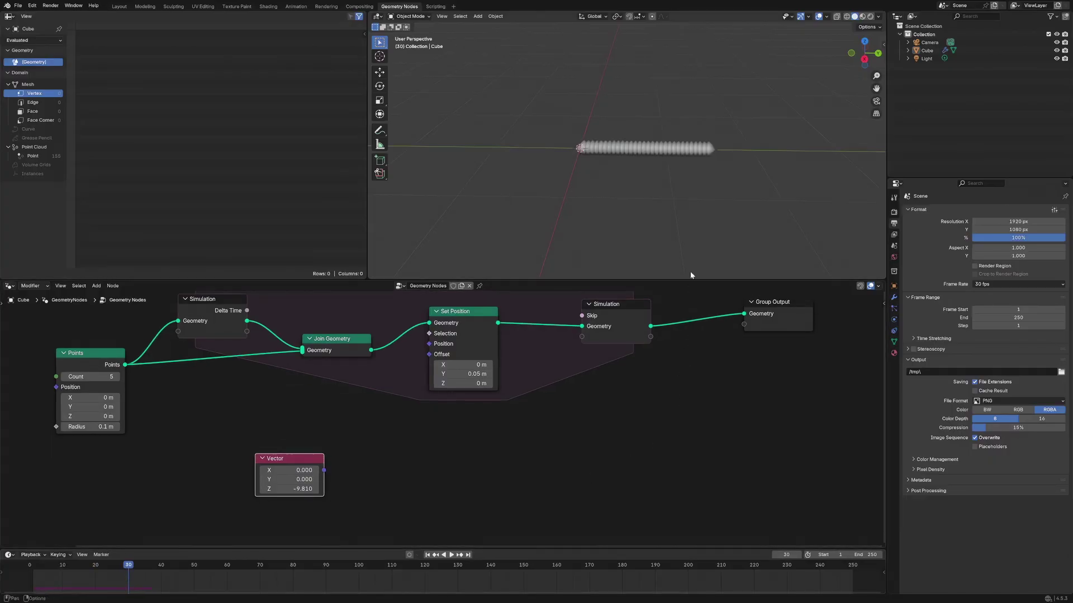
{"action": "middle_click_drag", "start_coordinate": [689, 270], "coordinate": [695, 229]}
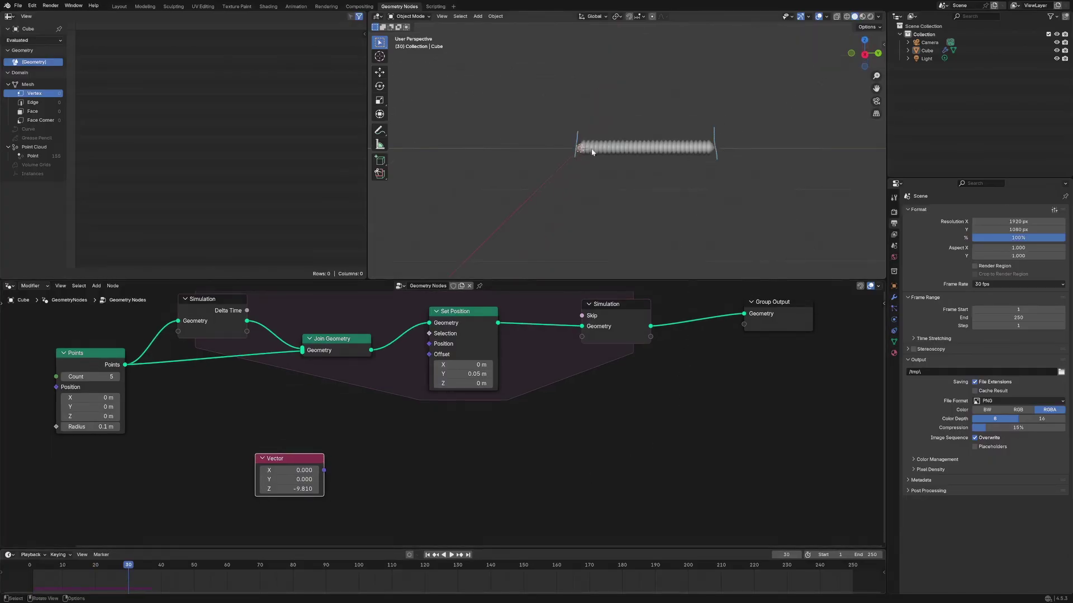
{"action": "mouse_move", "coordinate": [591, 116]}
{"action": "left_mouse_down"}
{"action": "mouse_move", "coordinate": [686, 118]}
{"action": "mouse_move", "coordinate": [677, 117]}
{"action": "left_mouse_up"}
{"action": "left_click_drag", "start_coordinate": [637, 83], "coordinate": [654, 94]}
{"action": "mouse_move", "coordinate": [660, 66]}
{"action": "right_mouse_down"}
{"action": "mouse_move", "coordinate": [656, 91]}
{"action": "mouse_move", "coordinate": [713, 140]}
{"action": "right_mouse_up"}
Move the Simulation output and Set Position nodes farther along to widen the Simulation zone.
{"action": "scroll", "coordinate": [637, 395], "scroll_direction": "down", "scroll_amount": 5}
{"action": "middle_click_drag", "start_coordinate": [670, 377], "coordinate": [585, 429]}
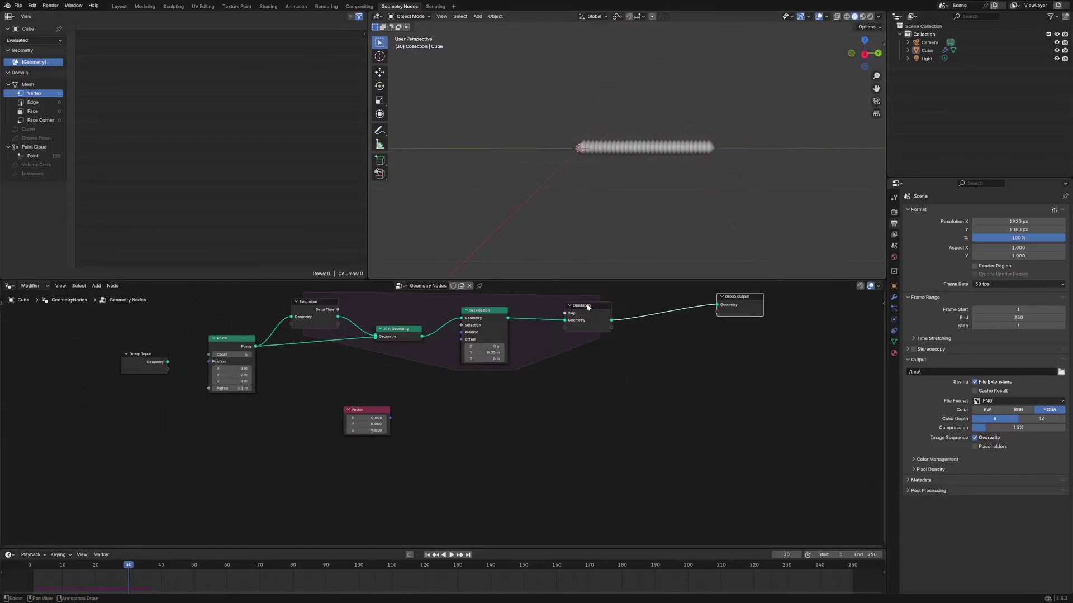
{"action": "left_click_drag", "start_coordinate": [588, 307], "coordinate": [622, 299]}
{"action": "left_click_drag", "start_coordinate": [483, 346], "coordinate": [505, 342]}
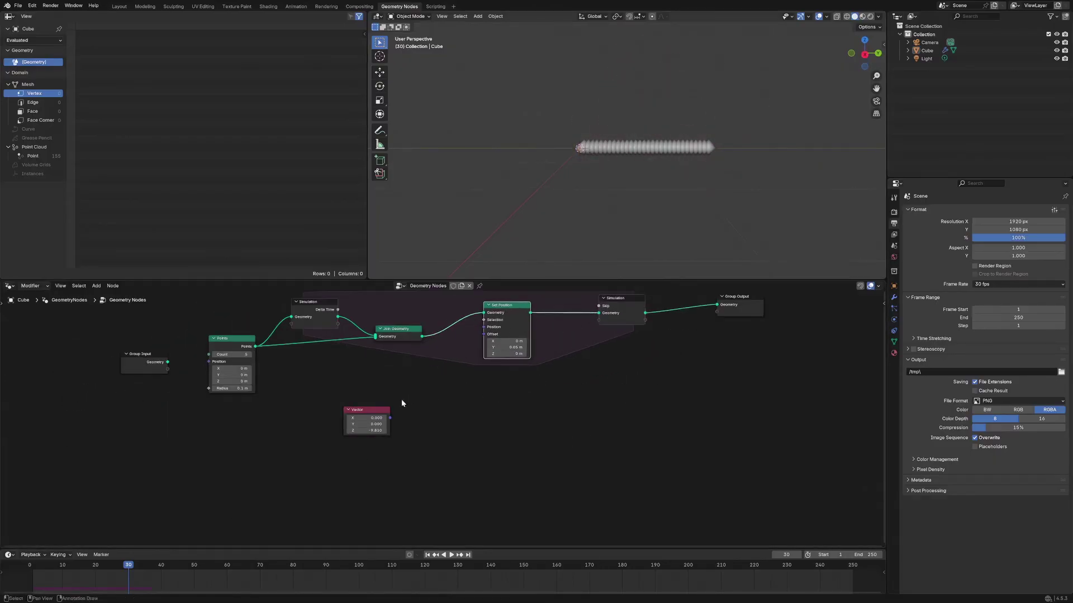
{"action": "left_click_drag", "start_coordinate": [368, 418], "coordinate": [340, 418]}
{"action": "left_click", "coordinate": [372, 416]}
{"action": "type", "text": "0"}
{"action": "key", "text": "Return"}
{"action": "left_click", "coordinate": [520, 387]}
Move the Vector node farther below the Simulation zone.
{"action": "scroll", "coordinate": [523, 386], "scroll_direction": "up", "scroll_amount": 5}
{"action": "middle_click_drag", "start_coordinate": [535, 396], "coordinate": [438, 447]}
{"action": "middle_click_drag", "start_coordinate": [249, 498], "coordinate": [351, 419]}
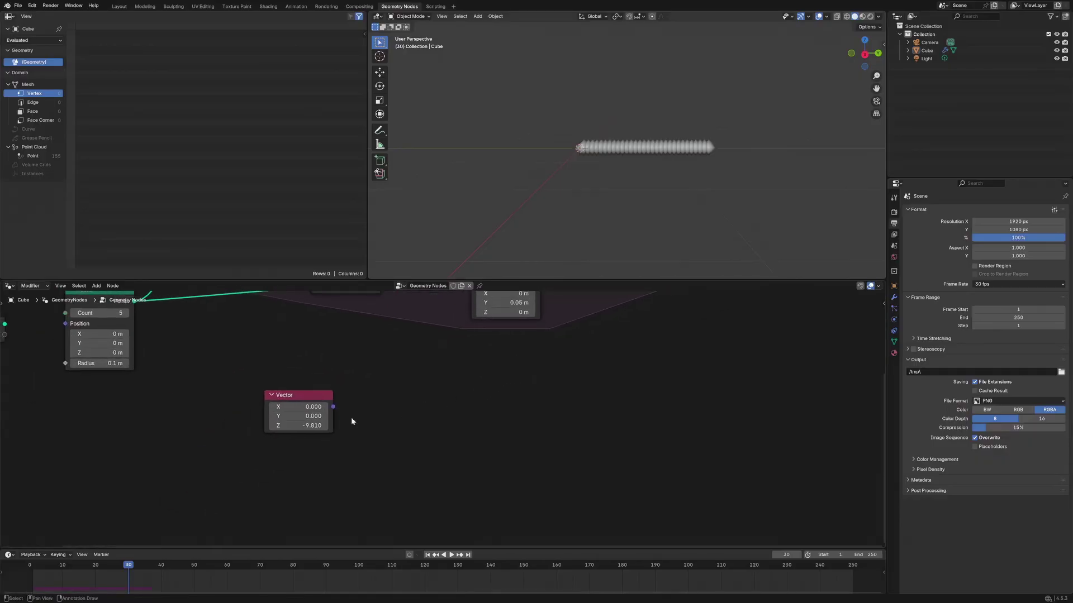
{"action": "left_click_drag", "start_coordinate": [308, 400], "coordinate": [291, 448]}
Erase the stray stroke and write the unit m/s² as an annotation above the Vector node.
{"action": "left_click_drag", "start_coordinate": [270, 403], "coordinate": [280, 416]}
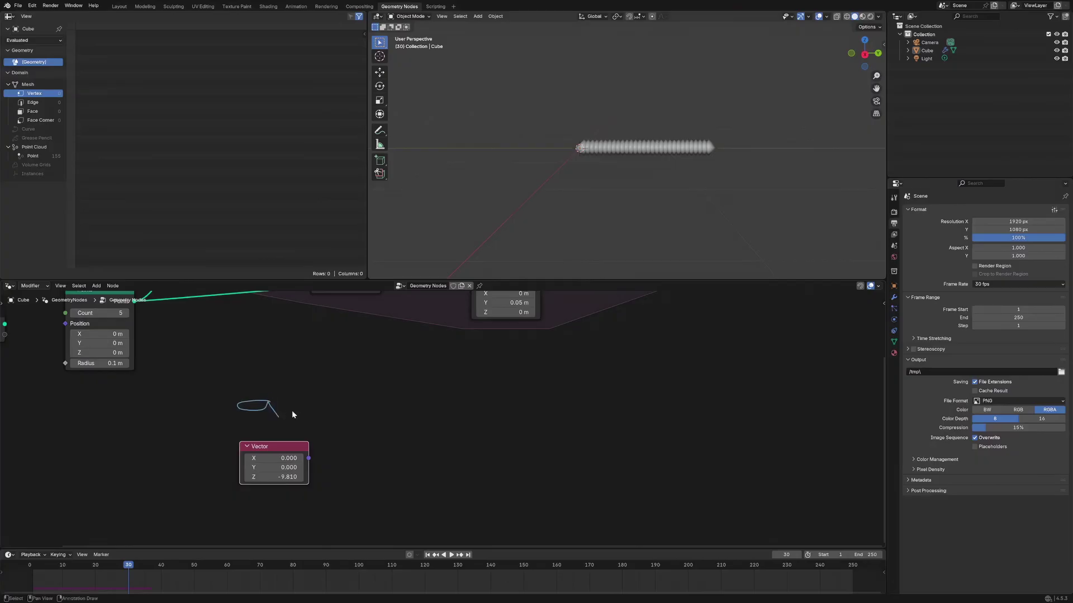
{"action": "right_click_drag", "start_coordinate": [279, 411], "coordinate": [244, 408]}
{"action": "left_click_drag", "start_coordinate": [257, 404], "coordinate": [277, 398]}
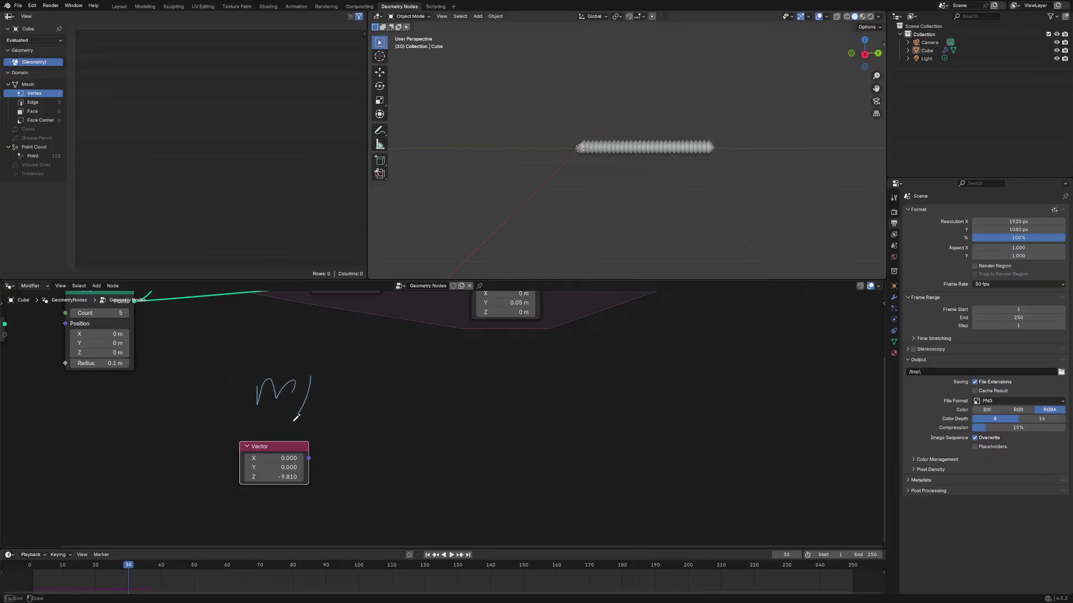
{"action": "left_click_drag", "start_coordinate": [349, 400], "coordinate": [368, 399]}
Add a Scene Time node with the Frame output below the Vector node.
{"action": "key", "text": "shift+a"}
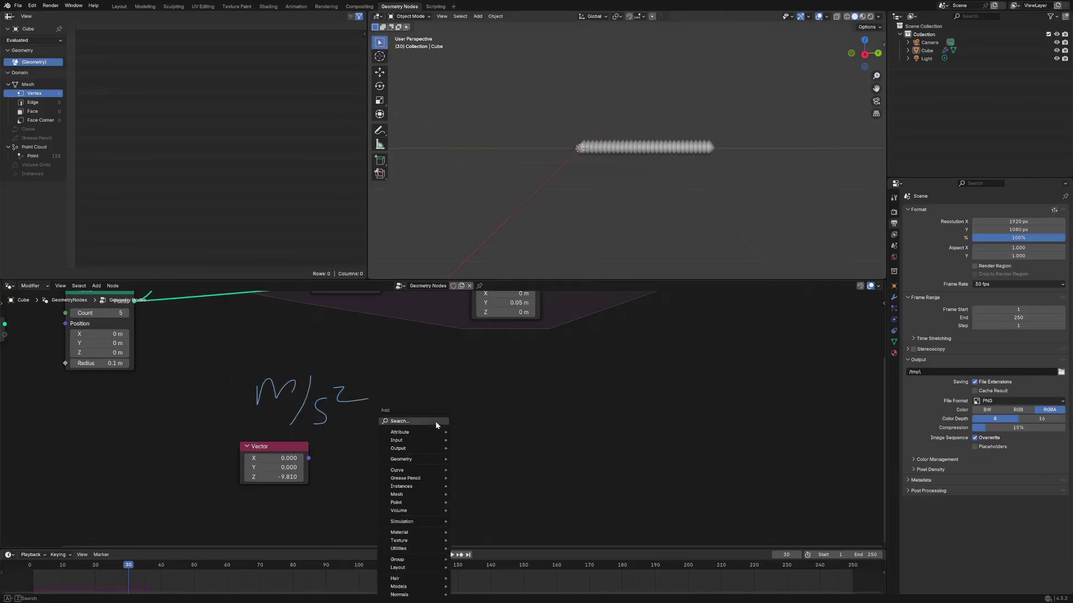
{"action": "type", "text": "frame"}
{"action": "key", "text": "Return"}
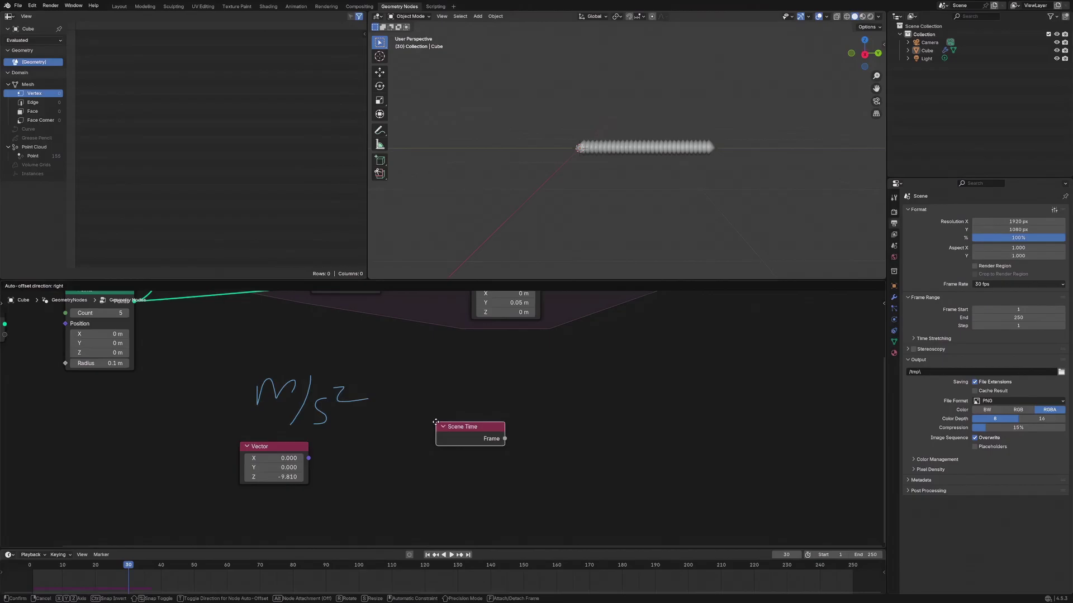
{"action": "left_click", "coordinate": [216, 474]}
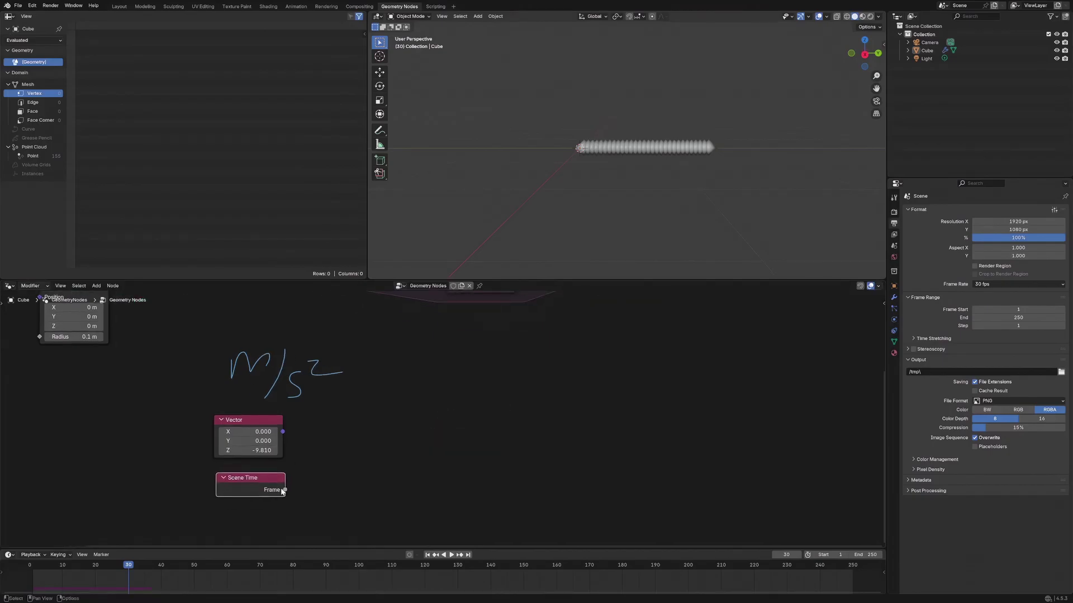
Link the Scene Time Frame output to a new Divide math node and set the divisor to 30.
{"action": "left_click_drag", "start_coordinate": [285, 490], "coordinate": [386, 457]}
{"action": "left_click", "coordinate": [383, 535]}
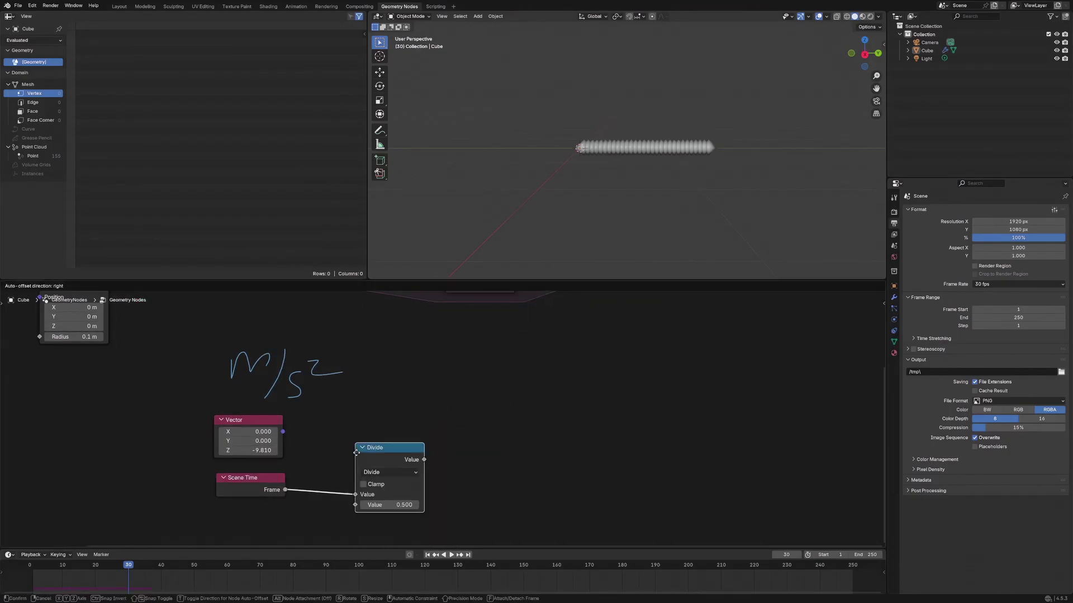
{"action": "left_click", "coordinate": [356, 453]}
{"action": "left_click", "coordinate": [388, 505]}
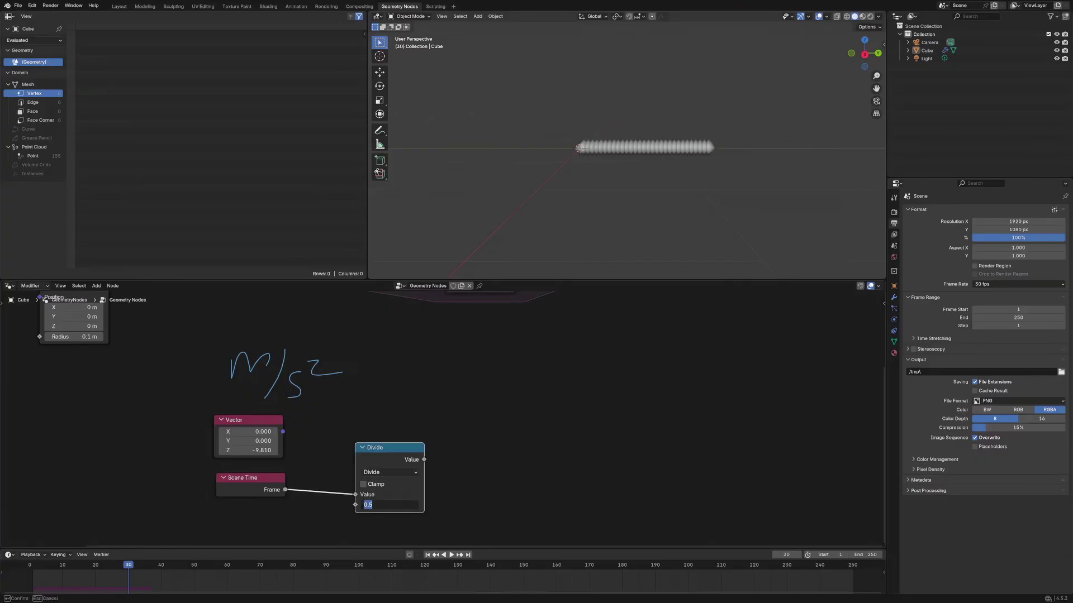
{"action": "type", "text": "30"}
{"action": "key", "text": "Return"}
Arrange the Scene Time and Divide nodes compactly beneath the Vector node, with Vector shifted slightly aside.
{"action": "left_click_drag", "start_coordinate": [393, 452], "coordinate": [364, 467]}
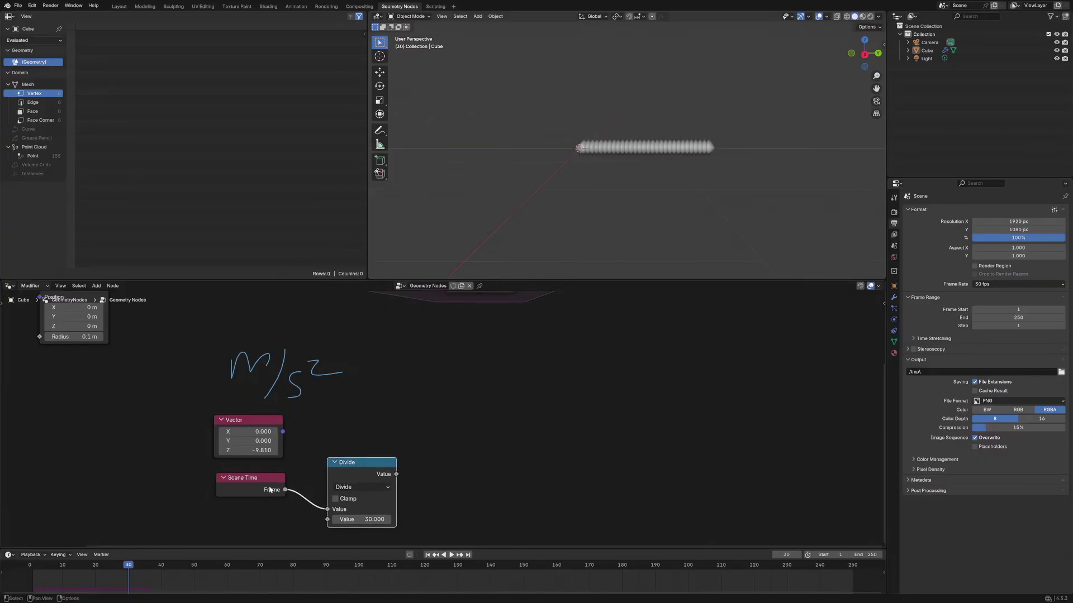
{"action": "left_click_drag", "start_coordinate": [269, 488], "coordinate": [234, 494]}
{"action": "left_click_drag", "start_coordinate": [363, 468], "coordinate": [302, 483]}
{"action": "left_click_drag", "start_coordinate": [238, 497], "coordinate": [218, 504]}
{"action": "left_click_drag", "start_coordinate": [294, 481], "coordinate": [285, 479]}
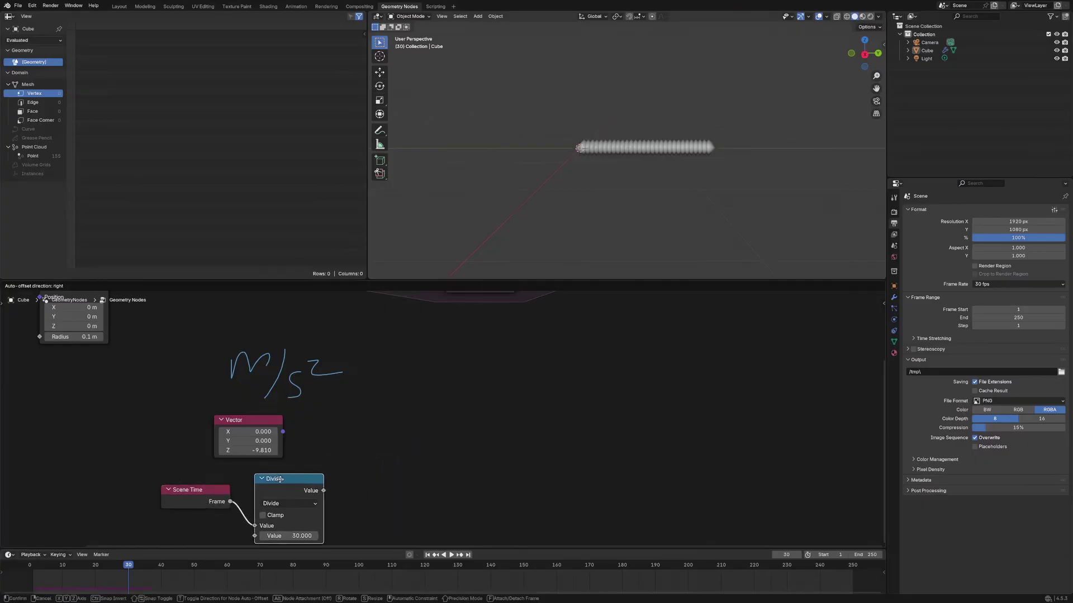
{"action": "left_click_drag", "start_coordinate": [263, 423], "coordinate": [302, 423]}
{"action": "scroll", "coordinate": [332, 456], "scroll_direction": "down", "scroll_amount": 3}
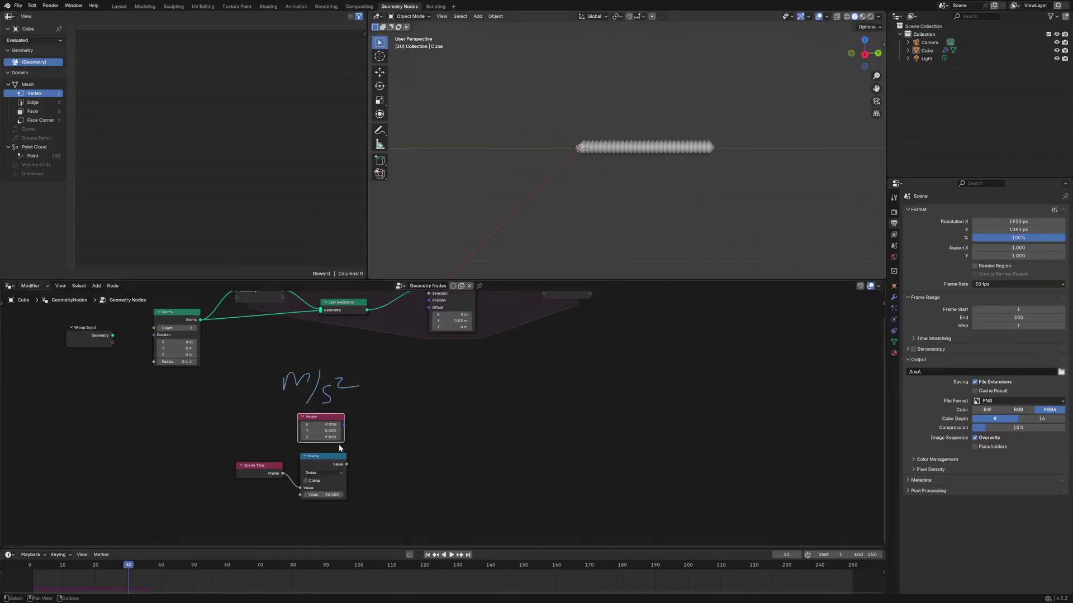
{"action": "left_click", "coordinate": [389, 453]}
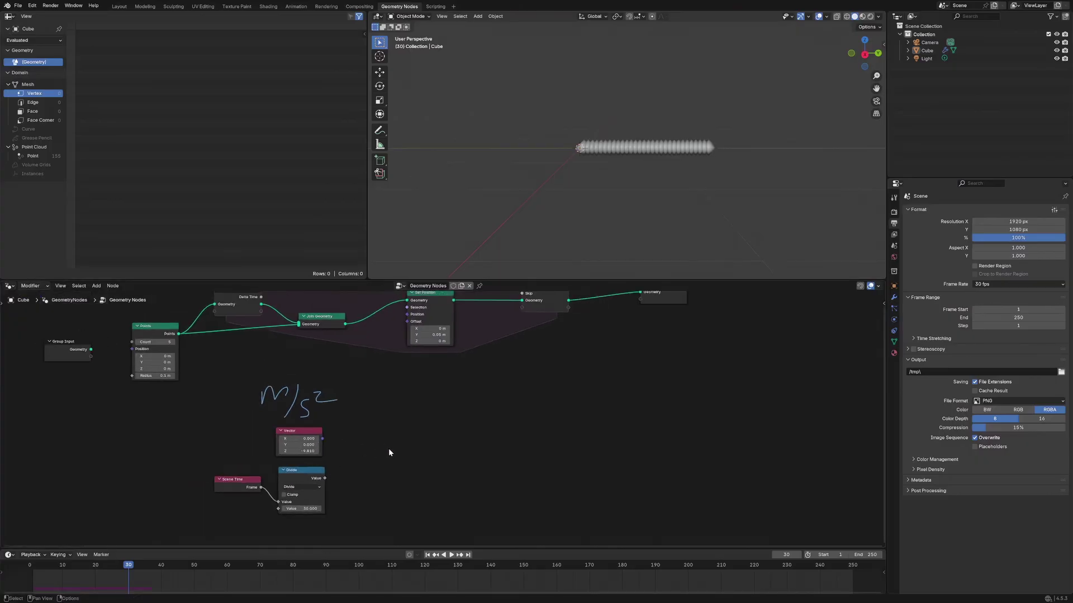
{"action": "left_click_drag", "start_coordinate": [298, 431], "coordinate": [314, 425]}
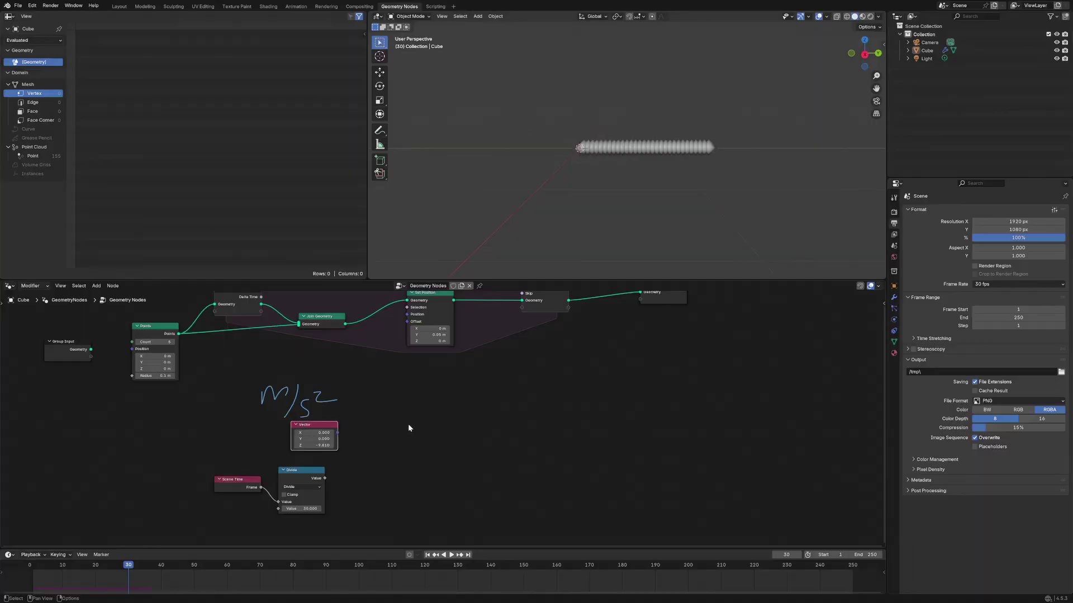
Replace the Vector node with a Value node set to -9.81.
{"action": "key", "text": "shift+a"}
{"action": "type", "text": "value"}
{"action": "key", "text": "Return"}
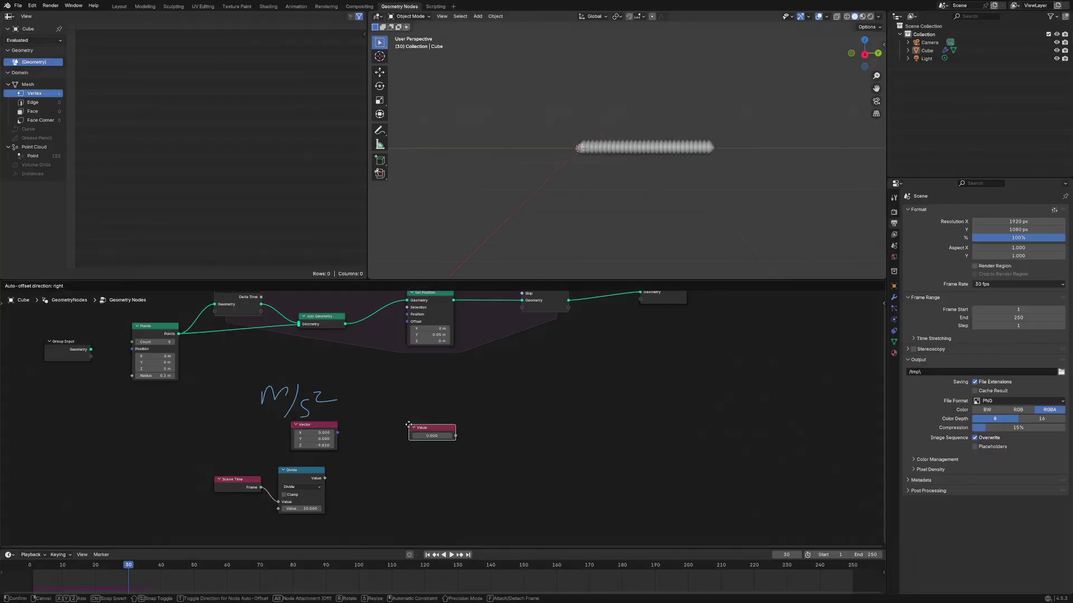
{"action": "left_click", "coordinate": [408, 425]}
{"action": "double_click", "coordinate": [288, 439]}
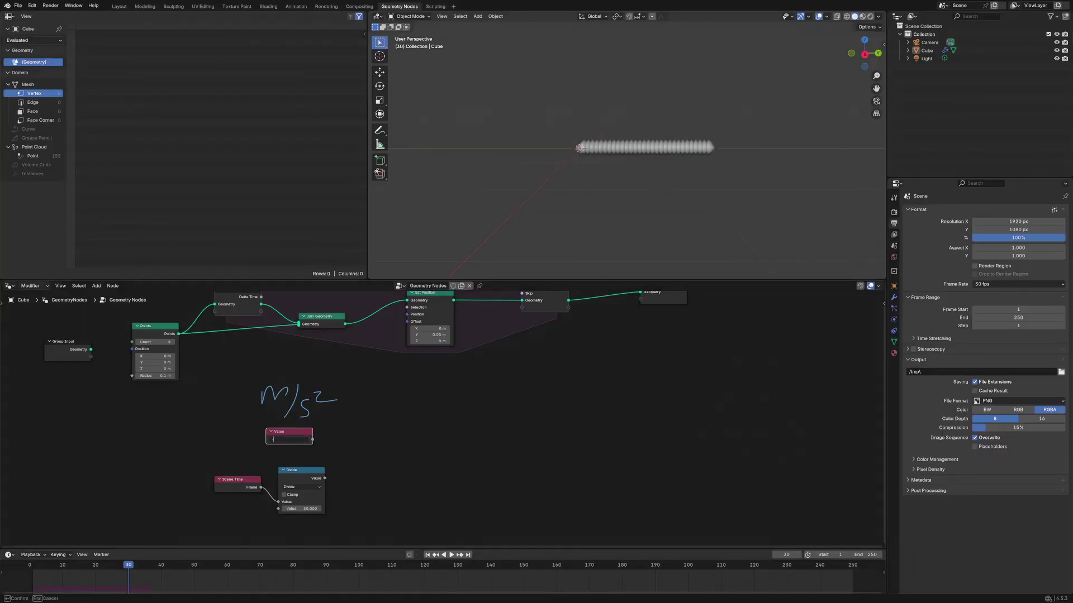
{"action": "type", "text": "-9.81"}
{"action": "key", "text": "Return"}
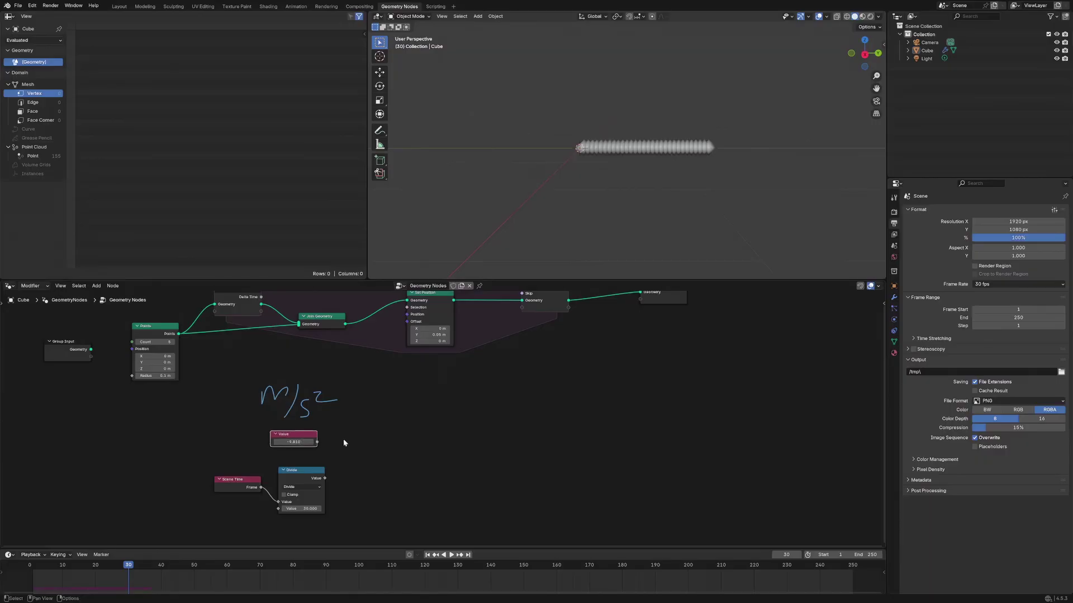
Add a Multiply math node and feed it the -9.81 Value and the Divide result.
{"action": "key", "text": "shift+a"}
{"action": "type", "text": "mul"}
{"action": "key", "text": "Return"}
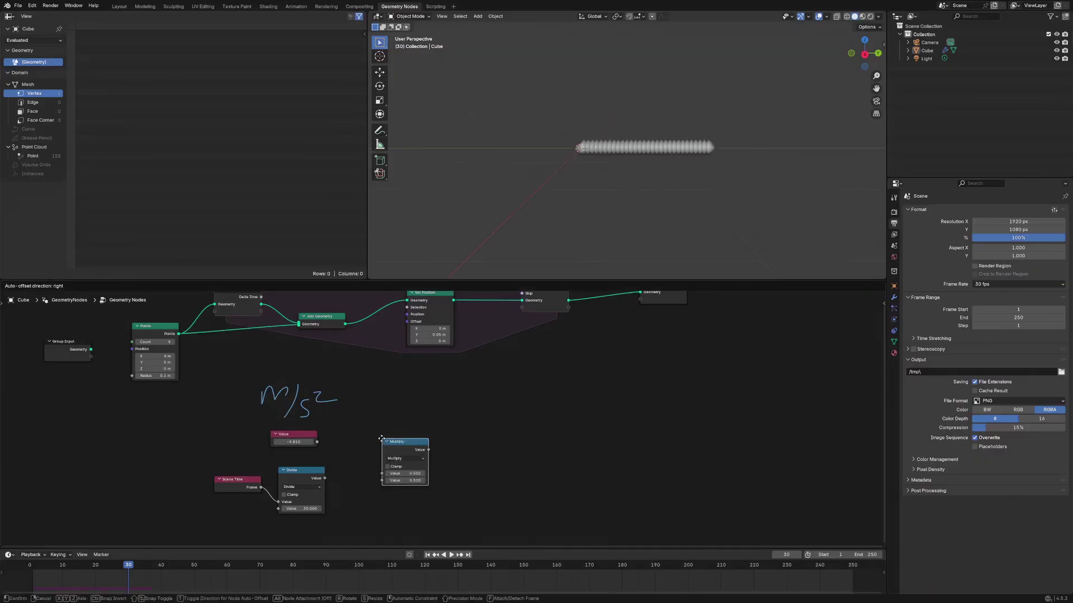
{"action": "left_click", "coordinate": [381, 441]}
{"action": "left_click_drag", "start_coordinate": [316, 442], "coordinate": [380, 474]}
{"action": "mouse_move", "coordinate": [324, 479]}
{"action": "left_mouse_down"}
{"action": "mouse_move", "coordinate": [380, 481]}
{"action": "mouse_move", "coordinate": [404, 431]}
{"action": "left_mouse_up"}
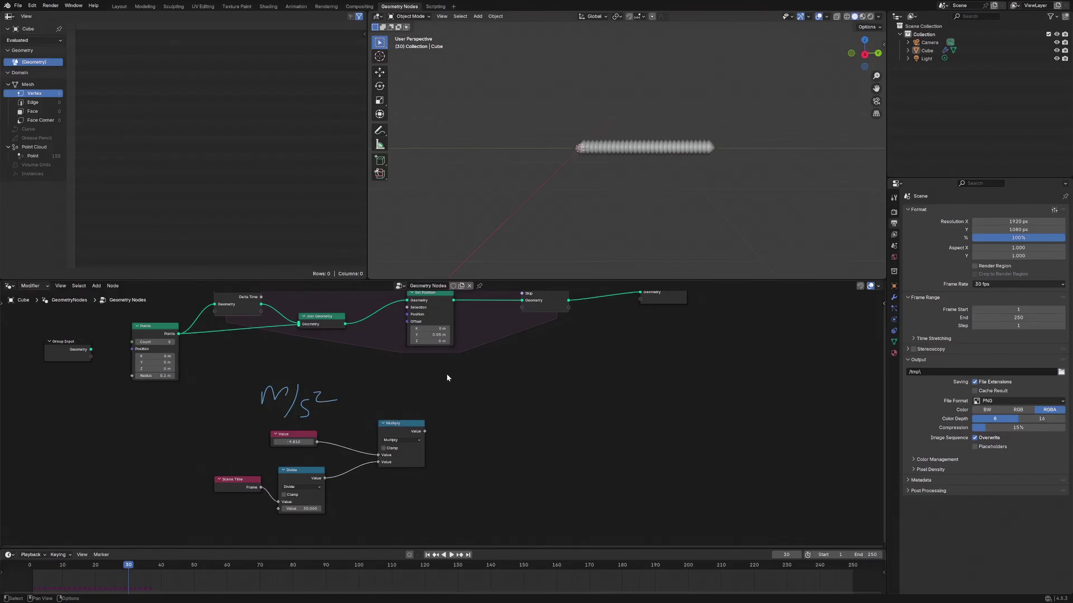
Add a Combine XYZ node below Set Position and set its Y to 0.05.
{"action": "key", "text": "shift+a"}
{"action": "type", "text": "combine xyz"}
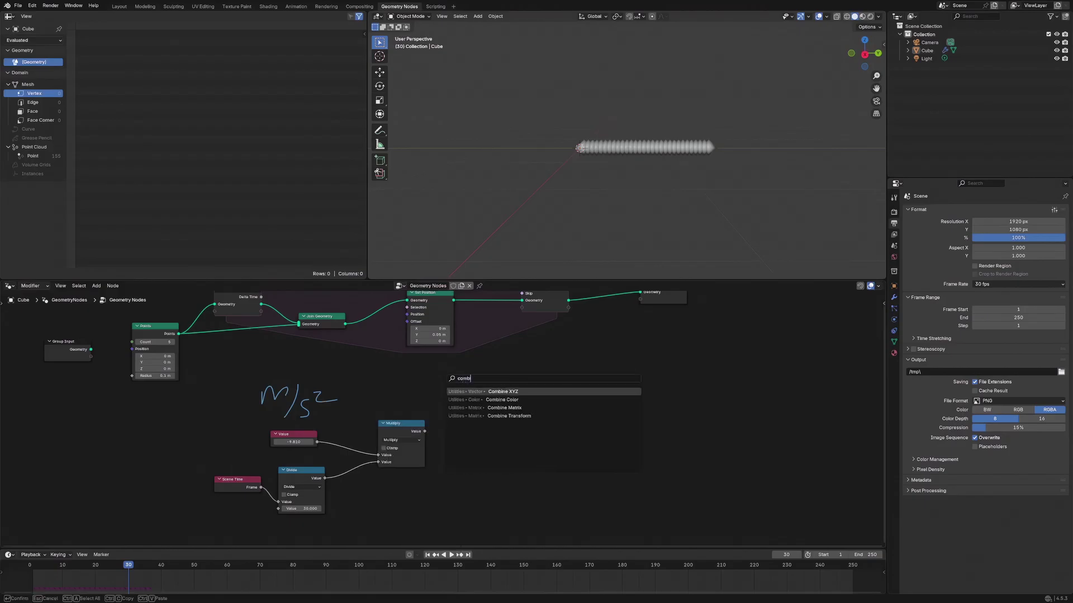
{"action": "key", "text": "Return"}
{"action": "left_click", "coordinate": [446, 375]}
{"action": "double_click", "coordinate": [471, 399]}
{"action": "type", "text": "."}
{"action": "key", "text": "Return"}
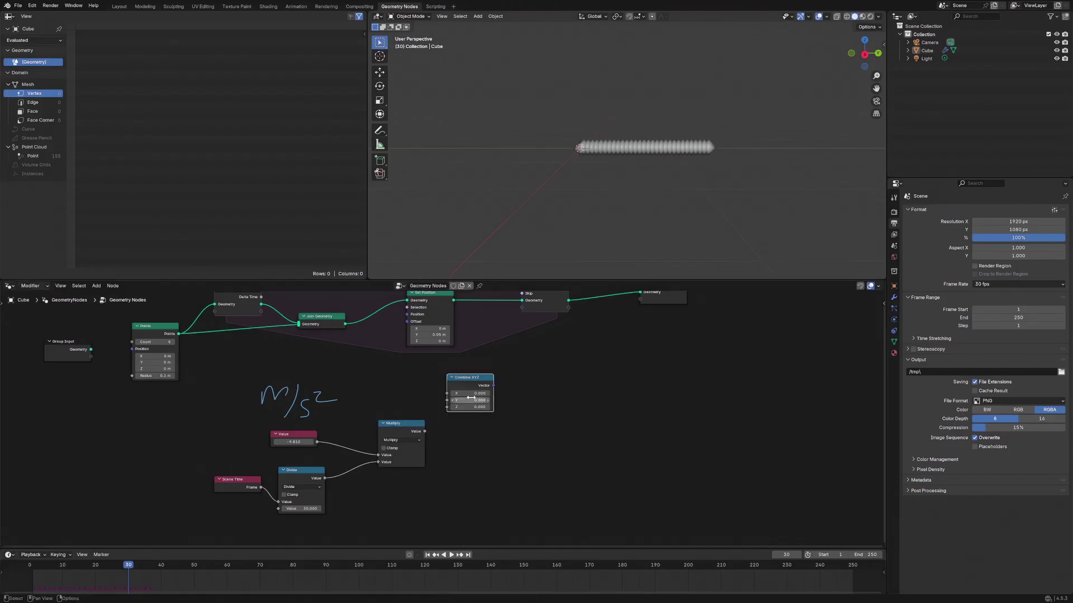
{"action": "double_click", "coordinate": [471, 398]}
{"action": "type", "text": ".05"}
{"action": "key", "text": "Return"}
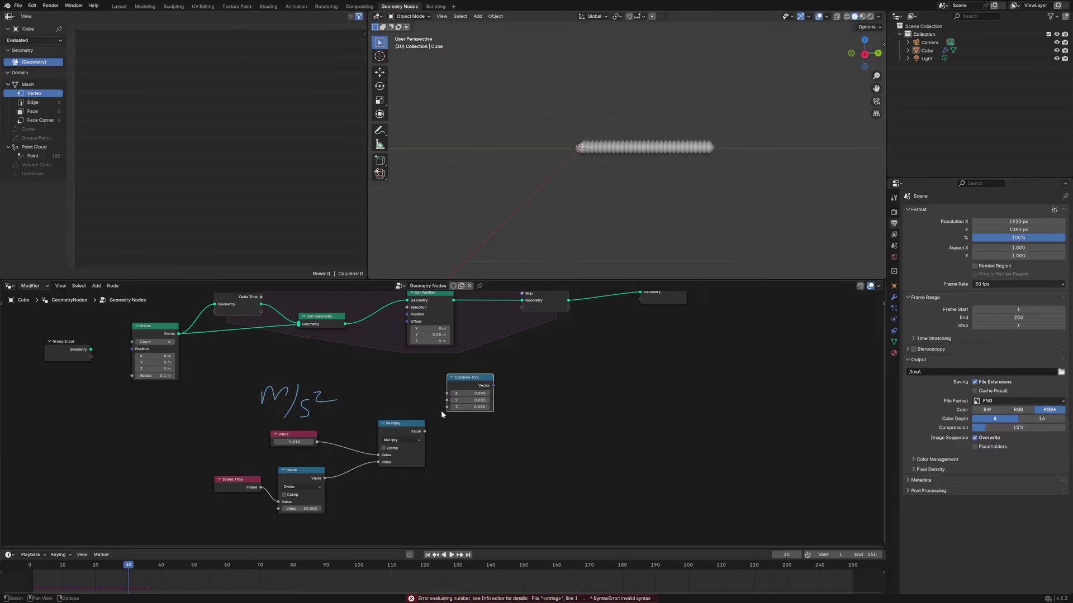
Wire Multiply into Combine XYZ's Z and its vector into Set Position's Offset, and check the points at frame 20.
{"action": "left_click_drag", "start_coordinate": [425, 431], "coordinate": [406, 321]}
{"action": "left_click_drag", "start_coordinate": [462, 380], "coordinate": [417, 376]}
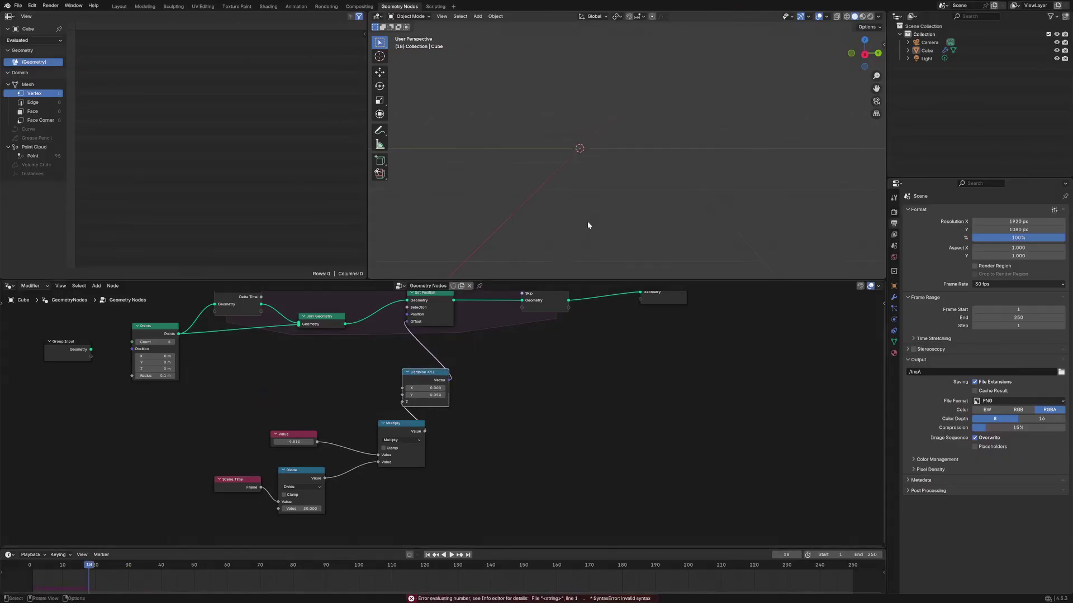
{"action": "mouse_move", "coordinate": [92, 569]}
{"action": "left_mouse_down"}
{"action": "mouse_move", "coordinate": [24, 570]}
{"action": "mouse_move", "coordinate": [96, 568]}
{"action": "left_mouse_up"}
{"action": "scroll", "coordinate": [501, 244], "scroll_direction": "down", "scroll_amount": 6}
{"action": "middle_click_drag", "start_coordinate": [500, 243], "coordinate": [642, 202]}
Spread out the Multiply, Divide, Scene Time and Value nodes and move the Simulation output slightly farther along.
{"action": "left_click_drag", "start_coordinate": [403, 424], "coordinate": [393, 429]}
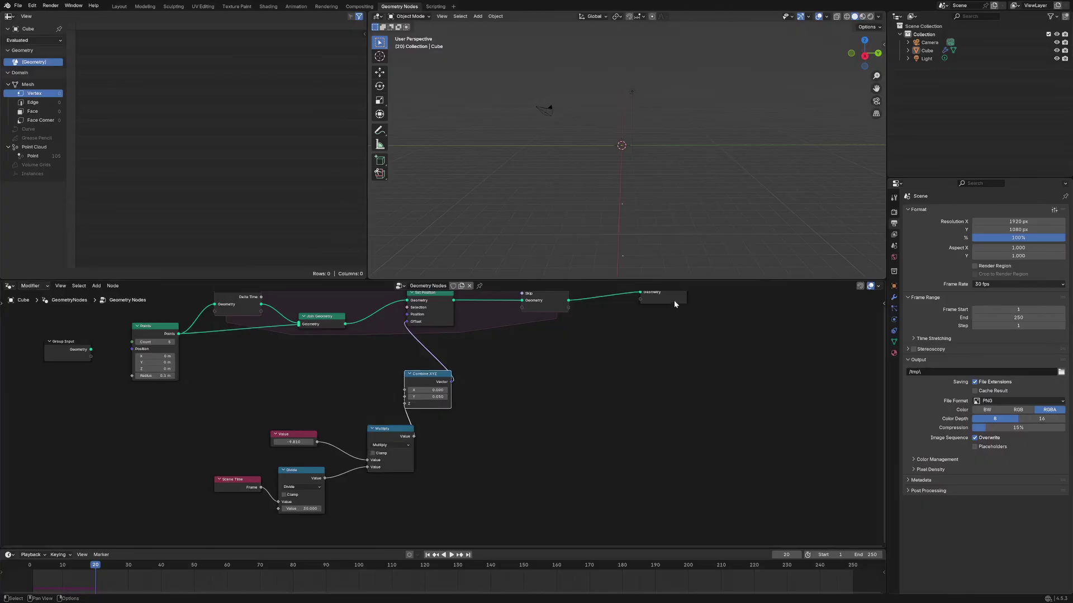
{"action": "left_click_drag", "start_coordinate": [674, 300], "coordinate": [676, 300]}
{"action": "left_click_drag", "start_coordinate": [550, 305], "coordinate": [569, 304]}
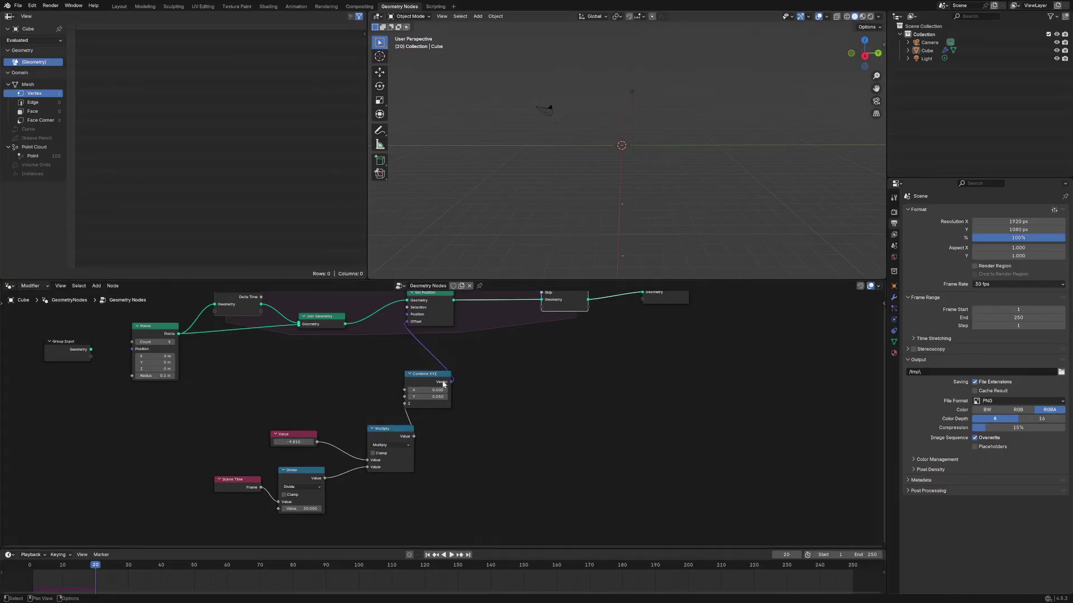
{"action": "scroll", "coordinate": [453, 418], "scroll_direction": "up", "scroll_amount": 5}
{"action": "middle_click_drag", "start_coordinate": [455, 417], "coordinate": [531, 375]}
{"action": "left_click_drag", "start_coordinate": [425, 401], "coordinate": [413, 403]}
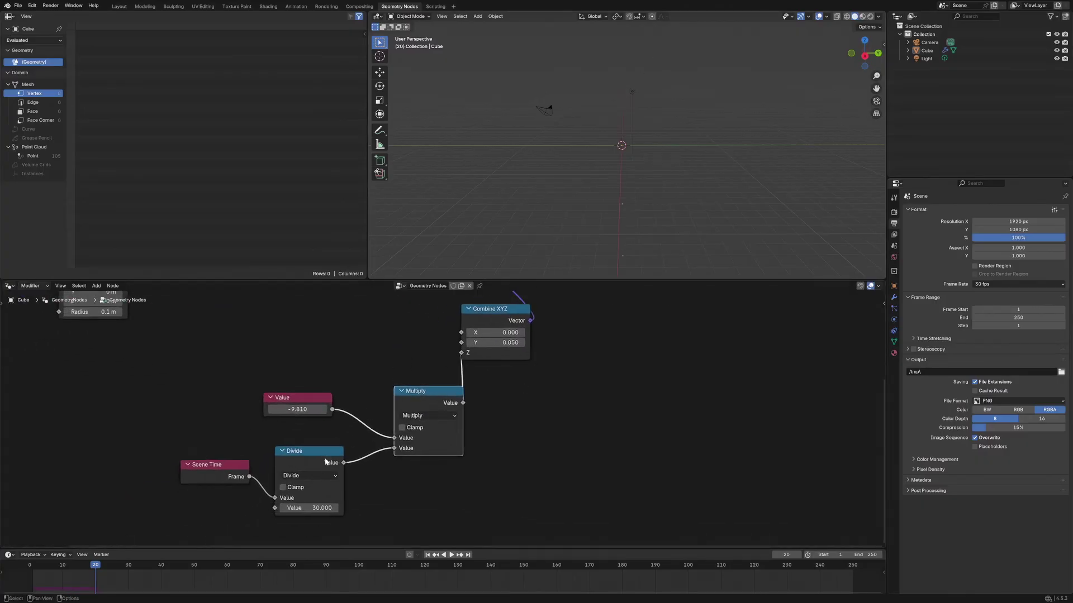
{"action": "left_click_drag", "start_coordinate": [328, 460], "coordinate": [320, 464]}
{"action": "left_click_drag", "start_coordinate": [230, 472], "coordinate": [206, 480]}
{"action": "left_click_drag", "start_coordinate": [296, 456], "coordinate": [307, 446]}
{"action": "left_click_drag", "start_coordinate": [313, 400], "coordinate": [301, 391]}
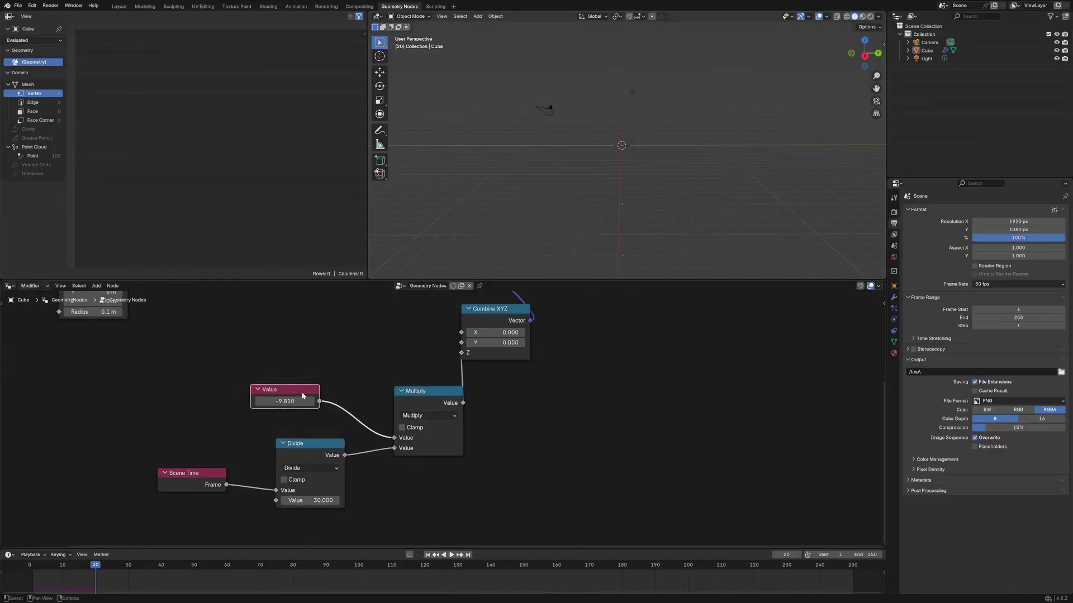
Reposition Combine XYZ and shift the Value, Scene Time, Divide and Multiply nodes away together to leave a gap before it.
{"action": "middle_click_drag", "start_coordinate": [528, 325], "coordinate": [479, 414]}
{"action": "left_click_drag", "start_coordinate": [457, 314], "coordinate": [537, 303]}
{"action": "left_click_drag", "start_coordinate": [446, 411], "coordinate": [480, 414]}
{"action": "middle_click_drag", "start_coordinate": [453, 514], "coordinate": [500, 475]}
{"action": "left_click_drag", "start_coordinate": [443, 454], "coordinate": [440, 467]}
{"action": "left_click", "coordinate": [440, 466]}
{"action": "scroll", "coordinate": [445, 419], "scroll_direction": "down", "scroll_amount": 2}
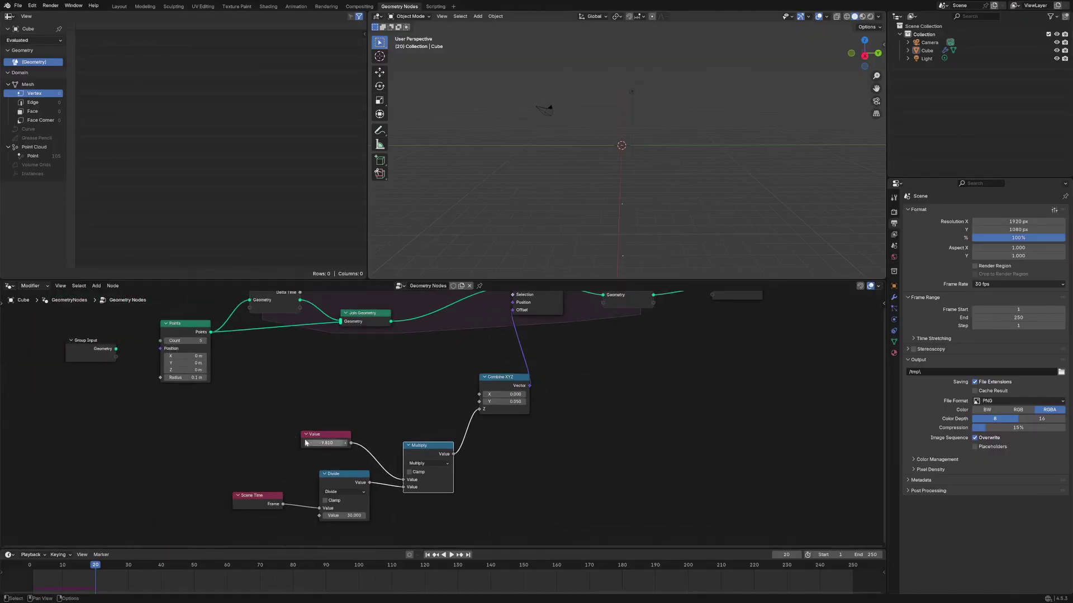
{"action": "left_click_drag", "start_coordinate": [201, 422], "coordinate": [428, 521]}
{"action": "left_click_drag", "start_coordinate": [420, 443], "coordinate": [302, 475]}
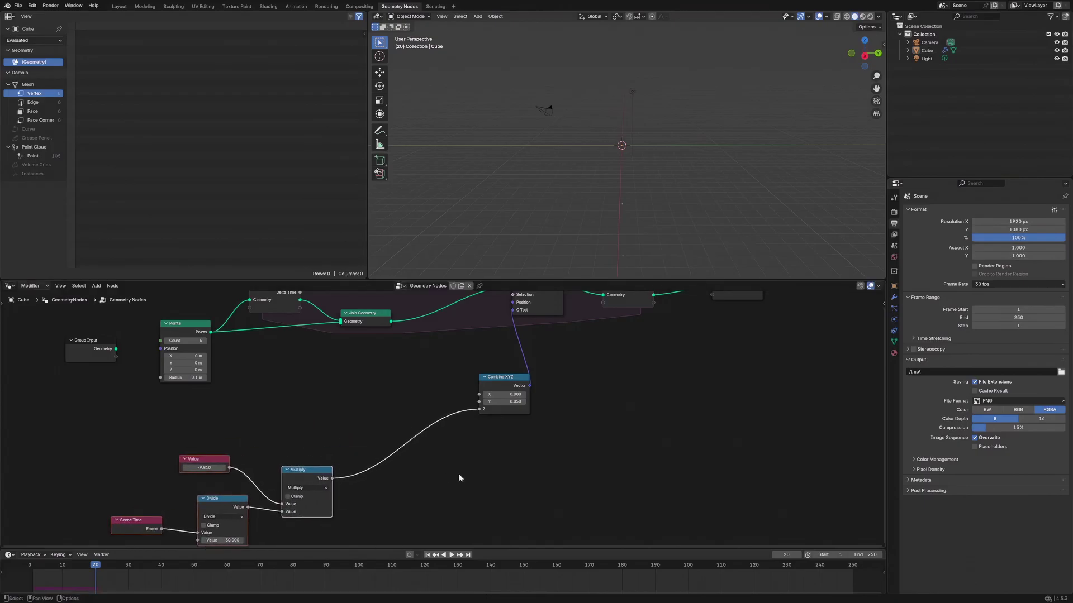
Duplicate the Multiply node and insert the copy into the link between Multiply and Combine XYZ.
{"action": "left_click", "coordinate": [458, 474]}
{"action": "key", "text": "shift+a"}
{"action": "left_click", "coordinate": [314, 479]}
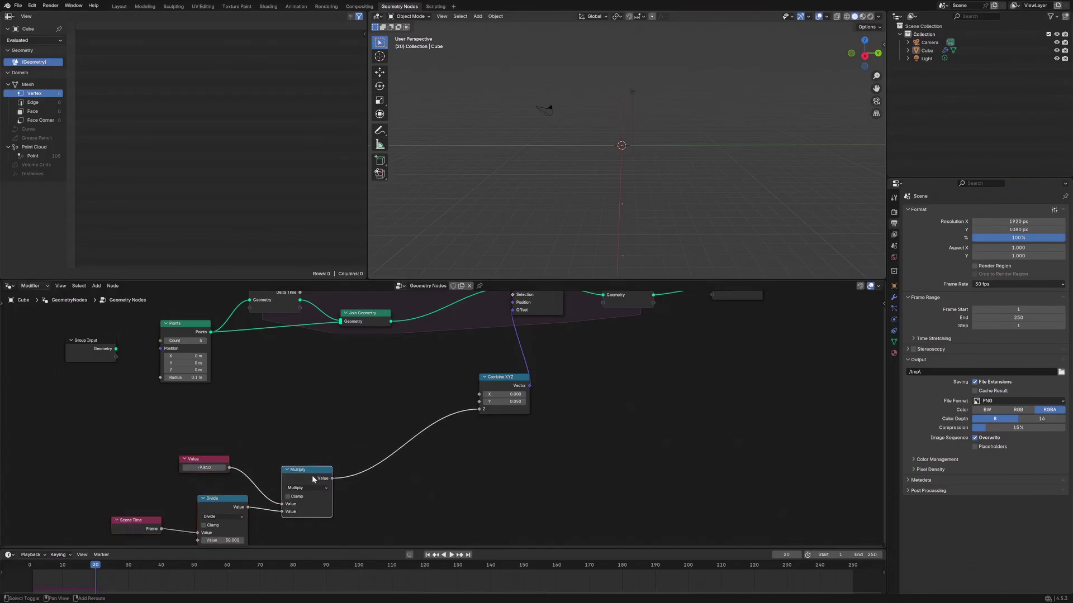
{"action": "key", "text": "shift+d"}
{"action": "left_click", "coordinate": [404, 450]}
Set the duplicated Multiply node's factor to 0.1 and preview the falling points up to frame 37.
{"action": "double_click", "coordinate": [397, 482]}
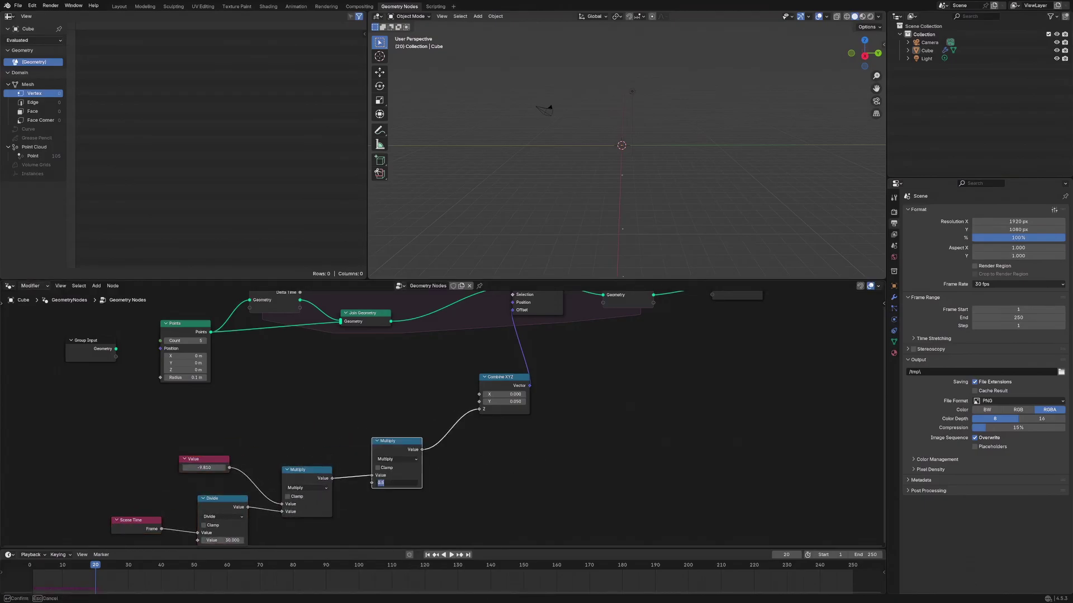
{"action": "type", "text": "."}
{"action": "key", "text": "Return"}
{"action": "double_click", "coordinate": [397, 483]}
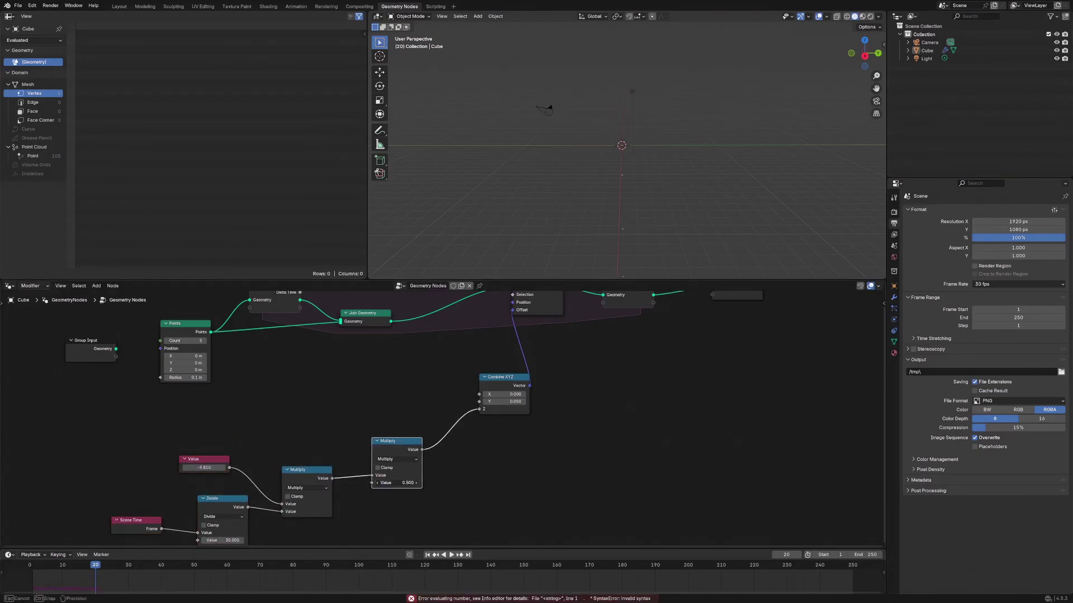
{"action": "type", "text": ".0"}
{"action": "type", "text": "0.1"}
{"action": "key", "text": "Return"}
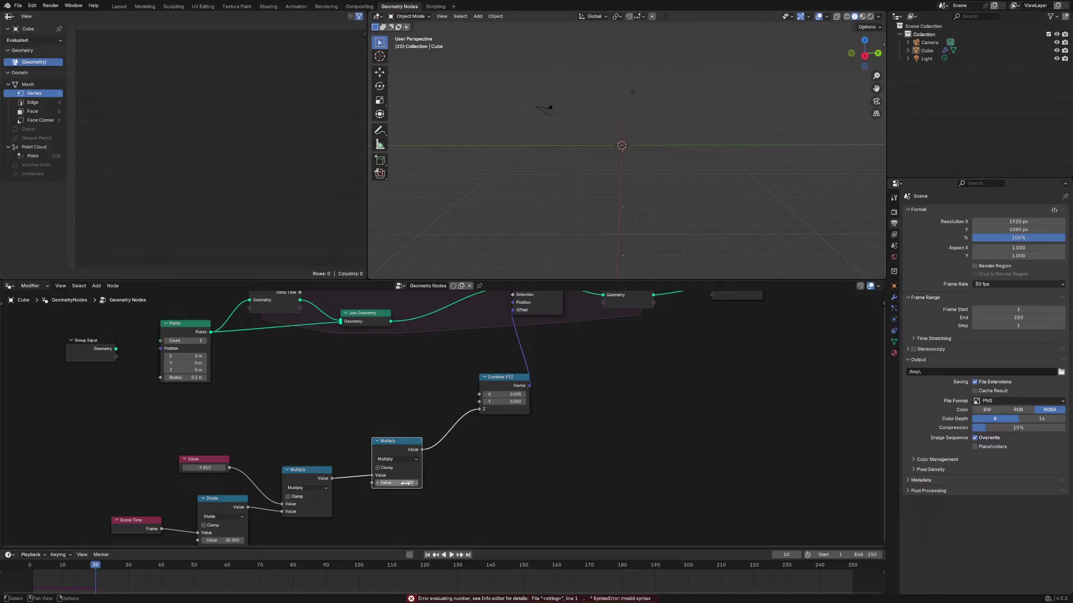
{"action": "left_click_drag", "start_coordinate": [39, 566], "coordinate": [79, 570]}
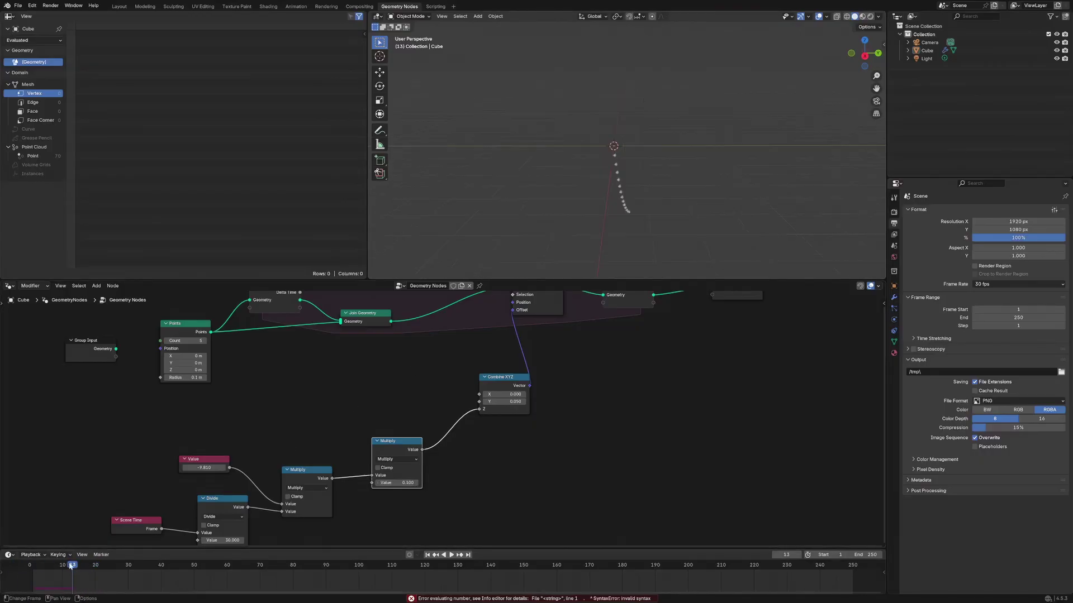
{"action": "mouse_move", "coordinate": [70, 569]}
{"action": "left_mouse_down"}
{"action": "mouse_move", "coordinate": [24, 569]}
{"action": "mouse_move", "coordinate": [151, 570]}
{"action": "left_mouse_up"}
{"action": "key", "text": "space"}
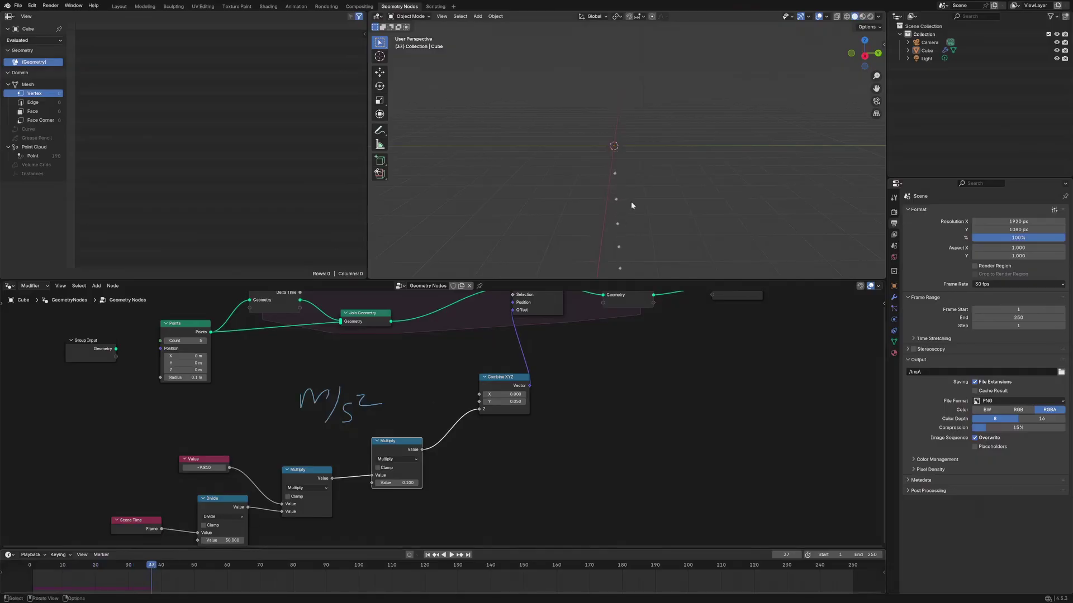
{"action": "scroll", "coordinate": [637, 224], "scroll_direction": "down", "scroll_amount": 3}
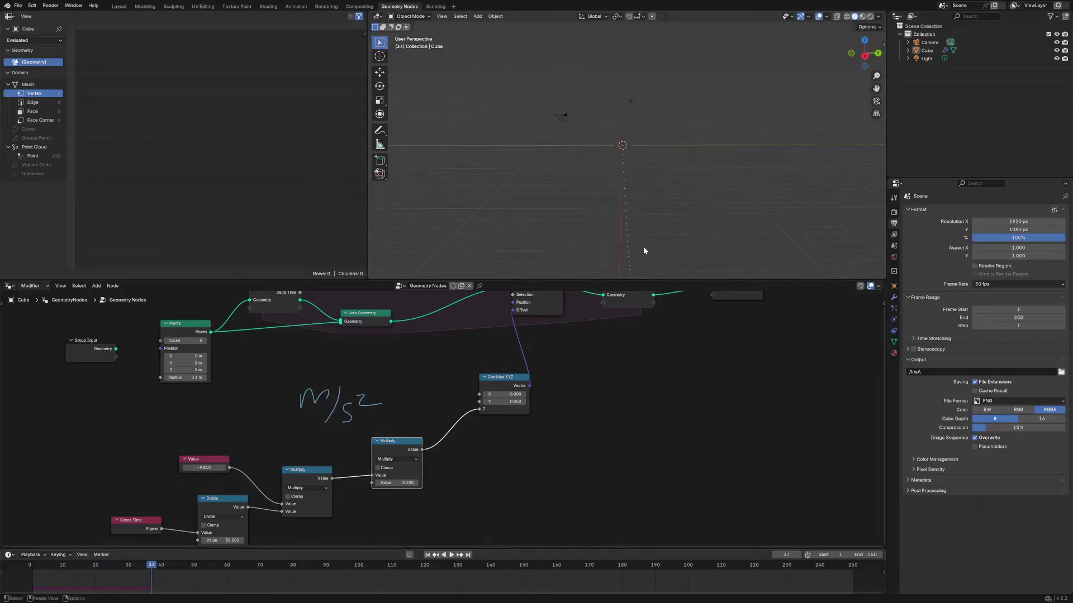
Set the second Multiply node's factor to 0.05 and inspect the falling points at frame 27.
{"action": "left_click", "coordinate": [400, 483]}
{"action": "key", "text": "Return"}
{"action": "key", "text": "space"}
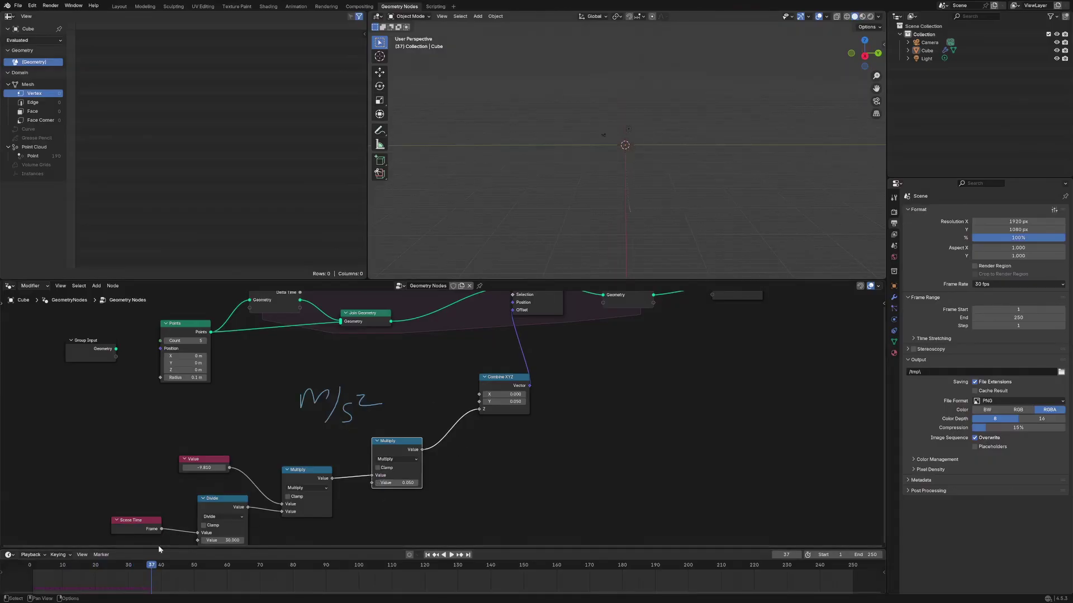
{"action": "left_click_drag", "start_coordinate": [152, 567], "coordinate": [119, 551]}
{"action": "key", "text": "space"}
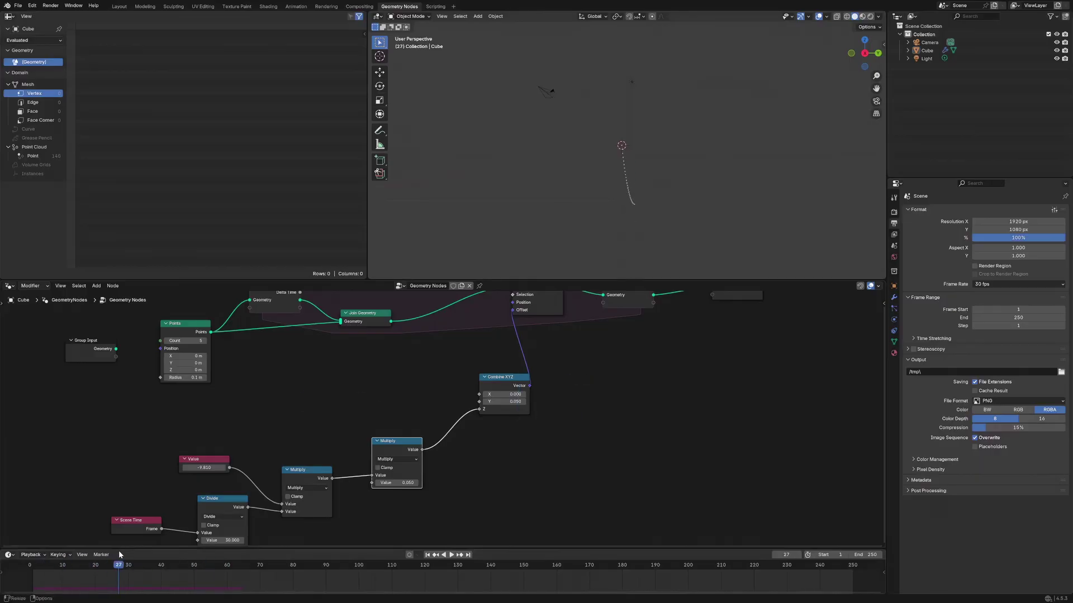
{"action": "middle_click_drag", "start_coordinate": [638, 165], "coordinate": [635, 202]}
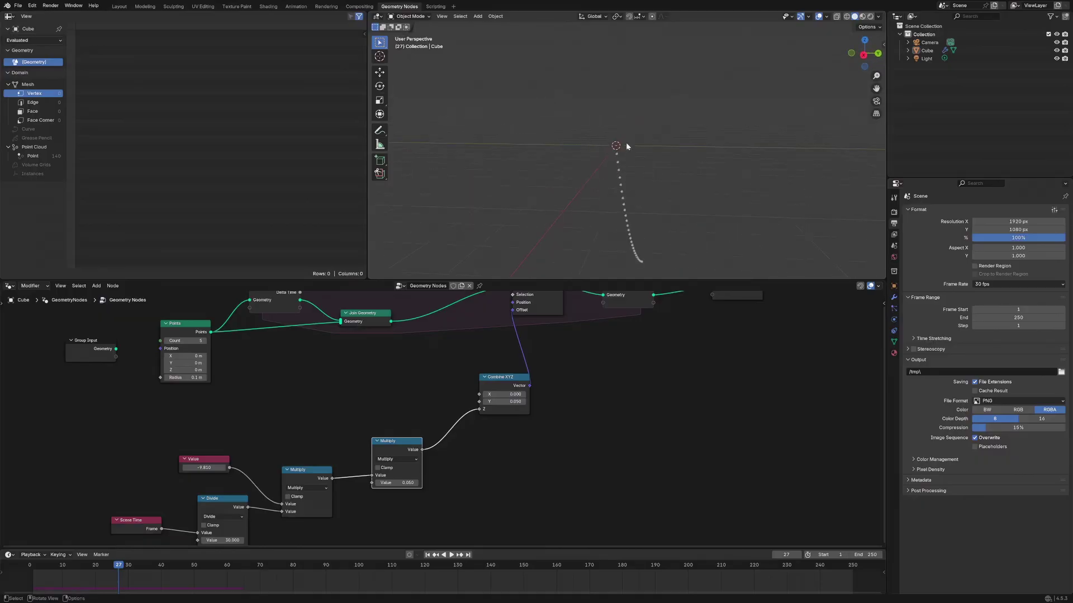
Mark the emitter's origin in the viewport with a short annotation stroke and erase it.
{"action": "key", "text": "d"}
{"action": "mouse_move", "coordinate": [615, 129]}
{"action": "left_mouse_down"}
{"action": "mouse_move", "coordinate": [639, 243]}
{"action": "mouse_move", "coordinate": [719, 122]}
{"action": "mouse_move", "coordinate": [723, 147]}
{"action": "mouse_move", "coordinate": [625, 130]}
{"action": "left_mouse_up"}
{"action": "mouse_move", "coordinate": [715, 122]}
{"action": "right_mouse_down"}
{"action": "mouse_move", "coordinate": [720, 116]}
{"action": "mouse_move", "coordinate": [677, 239]}
{"action": "mouse_move", "coordinate": [613, 220]}
{"action": "mouse_move", "coordinate": [649, 254]}
{"action": "right_mouse_up"}
{"action": "scroll", "coordinate": [531, 453], "scroll_direction": "down", "scroll_amount": 1}
Change the second Multiply node to Divide with a divisor of 100 and preview the points at frame 45.
{"action": "left_click_drag", "start_coordinate": [501, 384], "coordinate": [490, 396]}
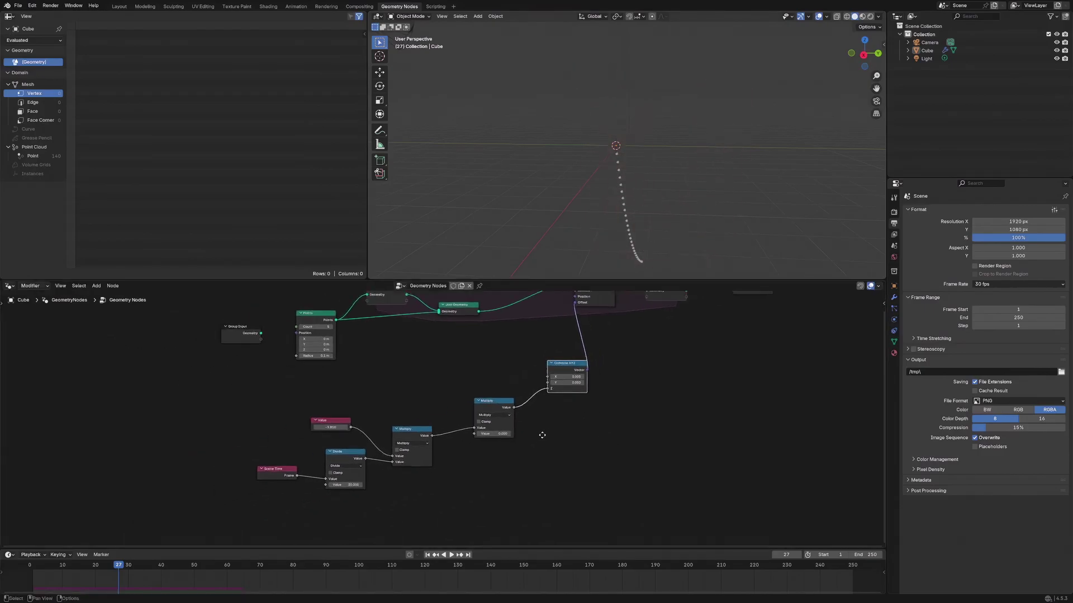
{"action": "middle_click_drag", "start_coordinate": [542, 435], "coordinate": [563, 427]}
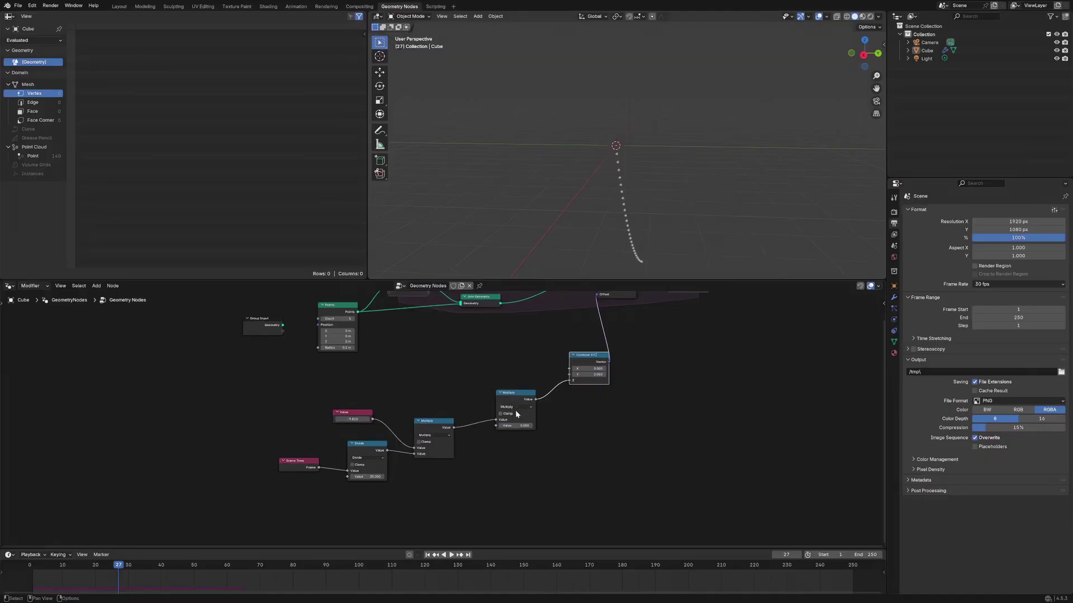
{"action": "left_click", "coordinate": [513, 408]}
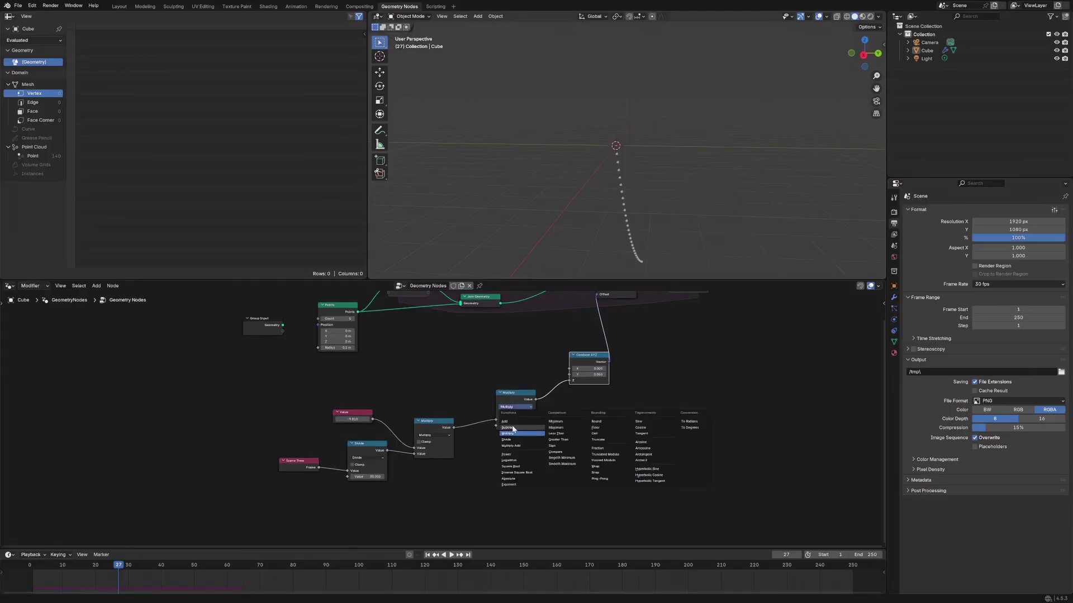
{"action": "left_click", "coordinate": [526, 432]}
{"action": "left_click", "coordinate": [522, 426]}
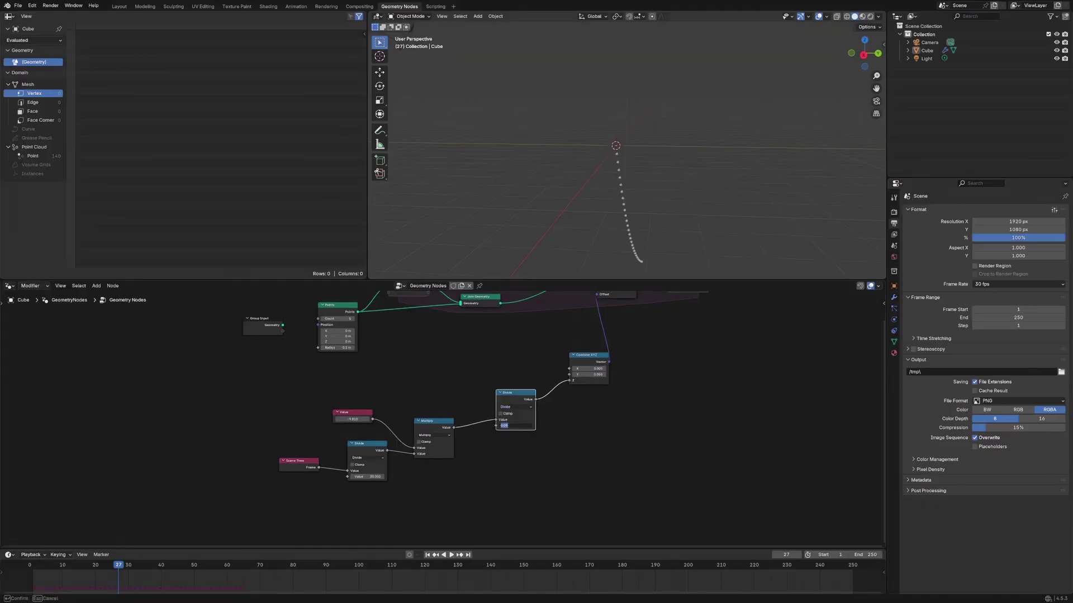
{"action": "type", "text": "100"}
{"action": "key", "text": "Return"}
{"action": "mouse_move", "coordinate": [119, 584]}
{"action": "left_mouse_down"}
{"action": "mouse_move", "coordinate": [235, 582]}
{"action": "mouse_move", "coordinate": [177, 581]}
{"action": "left_mouse_up"}
Tidy the gravity chain by repositioning the final Divide, Value, Scene Time and Combine XYZ nodes.
{"action": "scroll", "coordinate": [459, 388], "scroll_direction": "down", "scroll_amount": 4}
{"action": "middle_click_drag", "start_coordinate": [459, 388], "coordinate": [446, 408]}
{"action": "right_click_drag", "start_coordinate": [615, 386], "coordinate": [553, 436]}
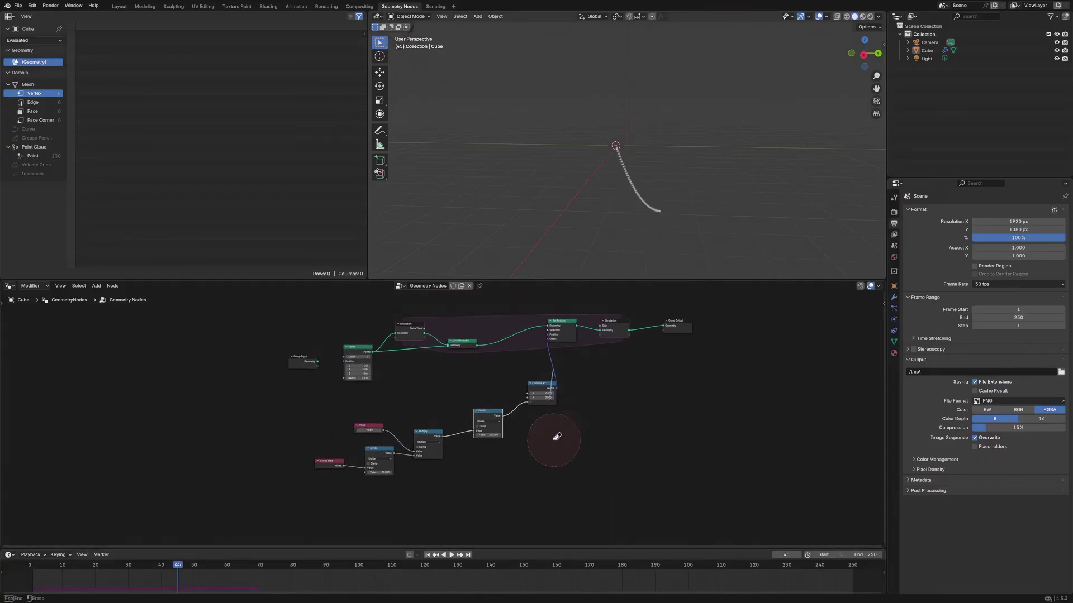
{"action": "middle_click_drag", "start_coordinate": [625, 390], "coordinate": [478, 452]}
{"action": "middle_click_drag", "start_coordinate": [401, 414], "coordinate": [595, 337]}
{"action": "scroll", "coordinate": [609, 368], "scroll_direction": "up", "scroll_amount": 5}
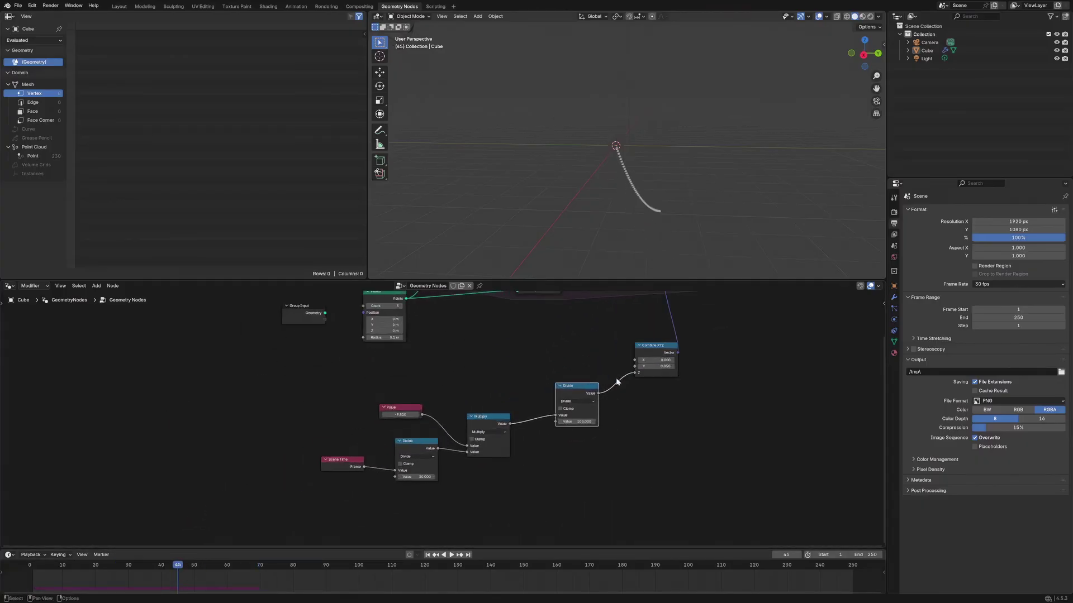
{"action": "middle_click_drag", "start_coordinate": [618, 380], "coordinate": [575, 382]}
{"action": "left_click_drag", "start_coordinate": [524, 388], "coordinate": [515, 401]}
{"action": "left_click_drag", "start_coordinate": [363, 408], "coordinate": [342, 406]}
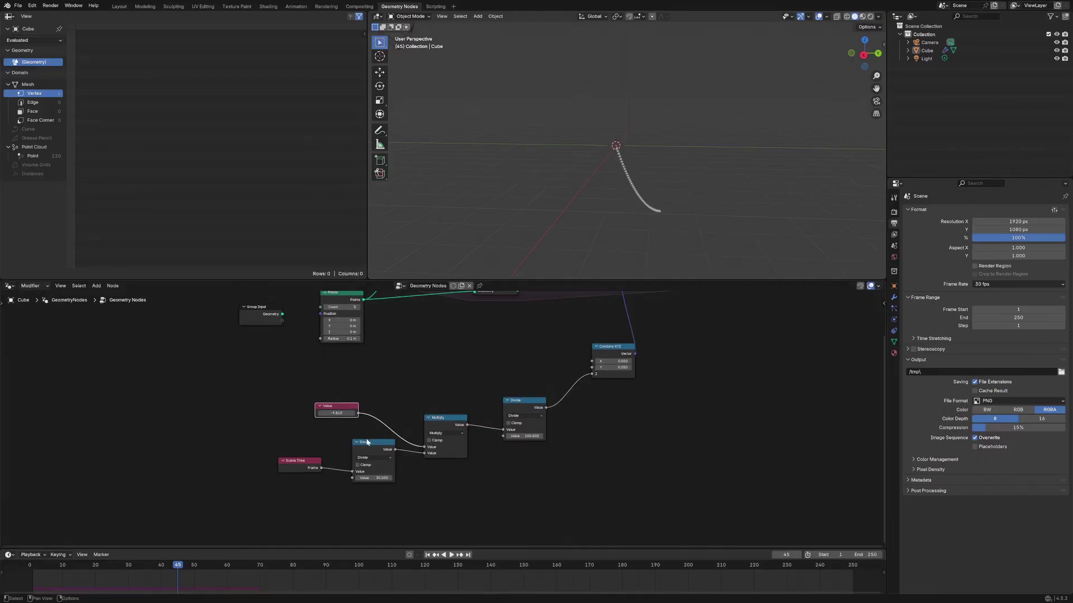
{"action": "left_click_drag", "start_coordinate": [314, 470], "coordinate": [321, 474]}
{"action": "left_click_drag", "start_coordinate": [610, 347], "coordinate": [619, 337]}
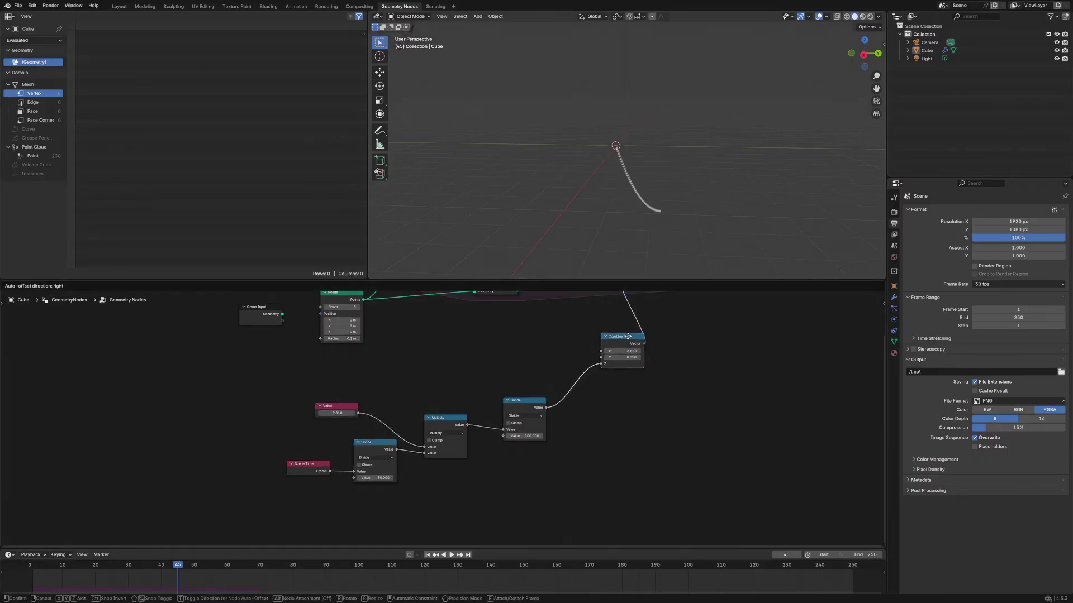
Group the Value, Scene Time, Multiply and both Divide nodes into one node group.
{"action": "left_click_drag", "start_coordinate": [275, 383], "coordinate": [556, 495]}
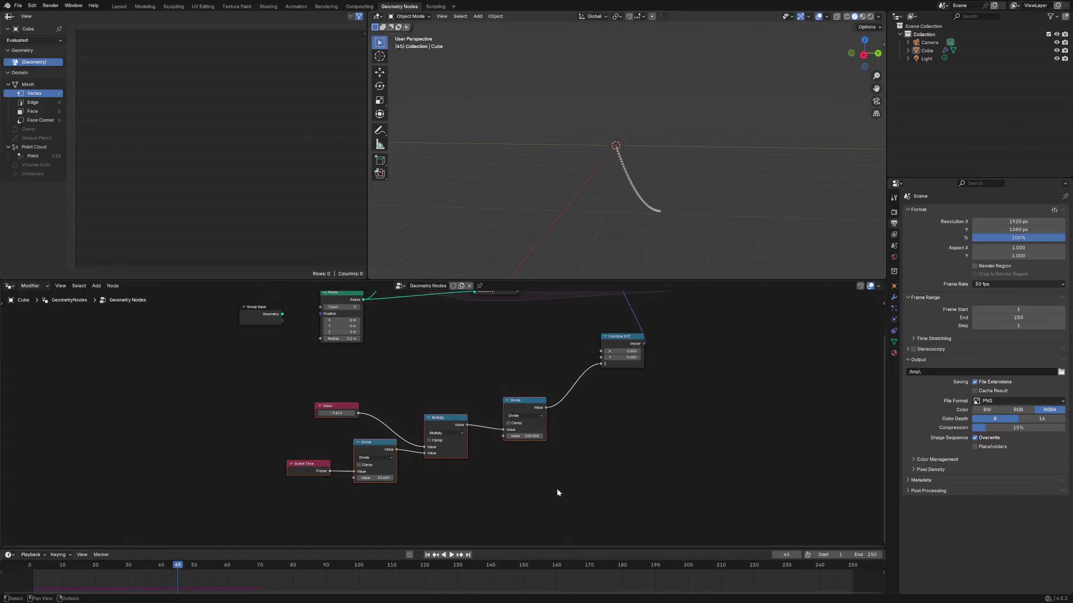
{"action": "key", "text": "ctrl+g"}
{"action": "left_click", "coordinate": [481, 501]}
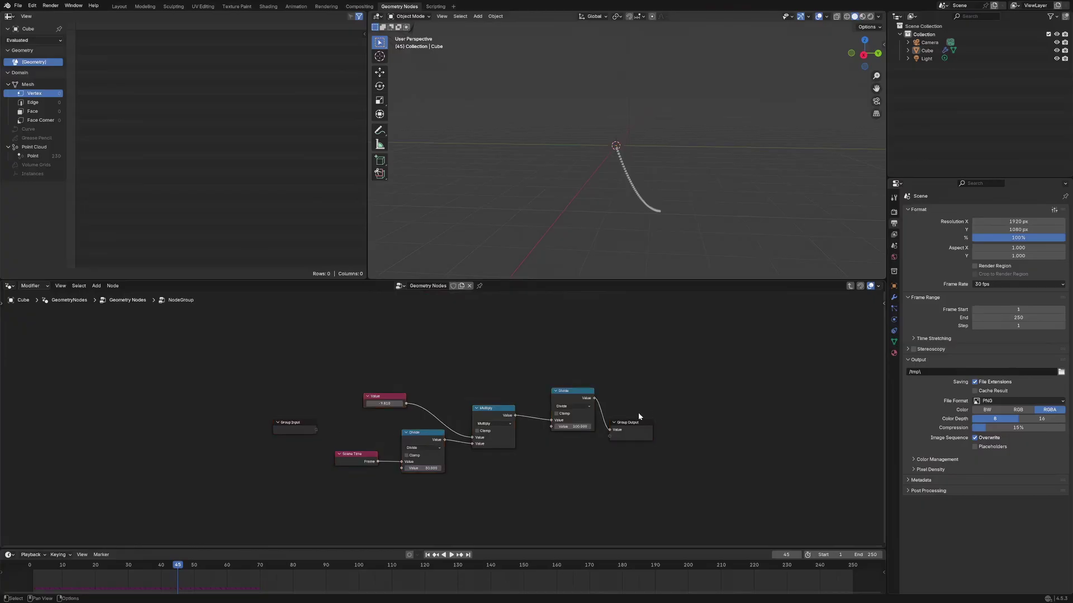
Expose the final Divide node's divisor as a group input, tidy the nodes inside the group and exit it.
{"action": "left_click_drag", "start_coordinate": [638, 422], "coordinate": [663, 413]}
{"action": "left_click_drag", "start_coordinate": [576, 392], "coordinate": [578, 387]}
{"action": "left_click_drag", "start_coordinate": [316, 430], "coordinate": [501, 412]}
{"action": "left_click_drag", "start_coordinate": [422, 435], "coordinate": [426, 437]}
{"action": "left_click_drag", "start_coordinate": [362, 454], "coordinate": [362, 465]}
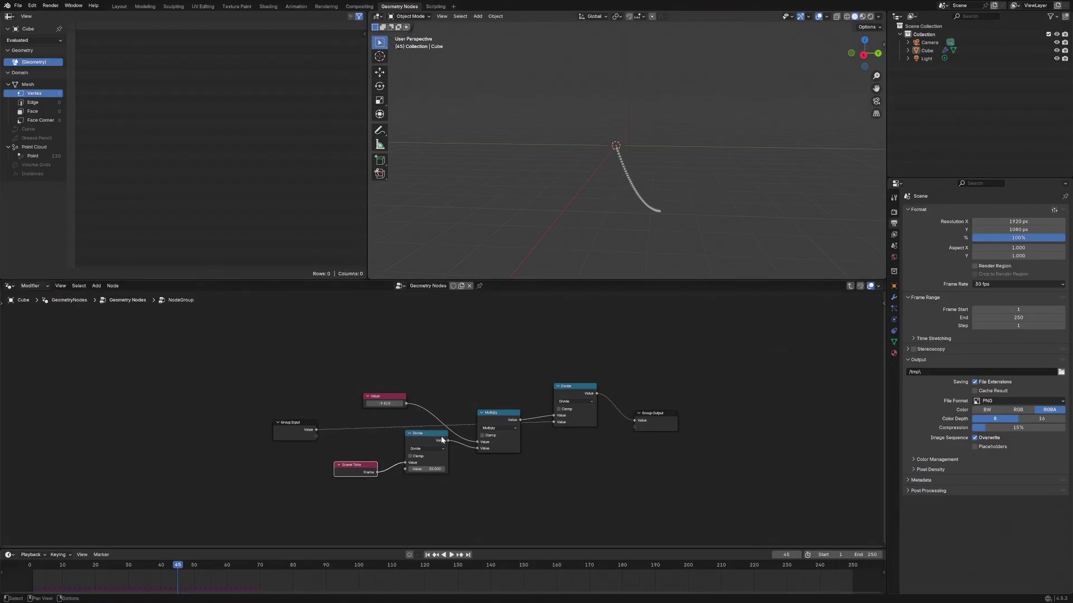
{"action": "left_click_drag", "start_coordinate": [422, 433], "coordinate": [429, 431]}
{"action": "left_click_drag", "start_coordinate": [384, 396], "coordinate": [408, 382]}
{"action": "key", "text": "Tab"}
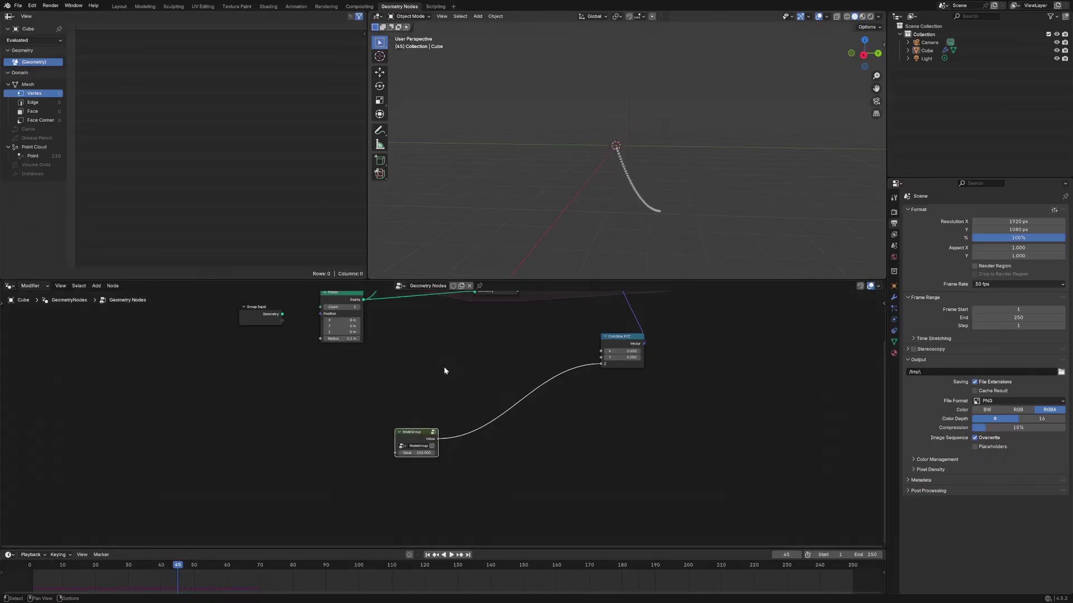
Move the node group closer to Combine XYZ and rename it gravity.
{"action": "left_click_drag", "start_coordinate": [416, 438], "coordinate": [425, 385]}
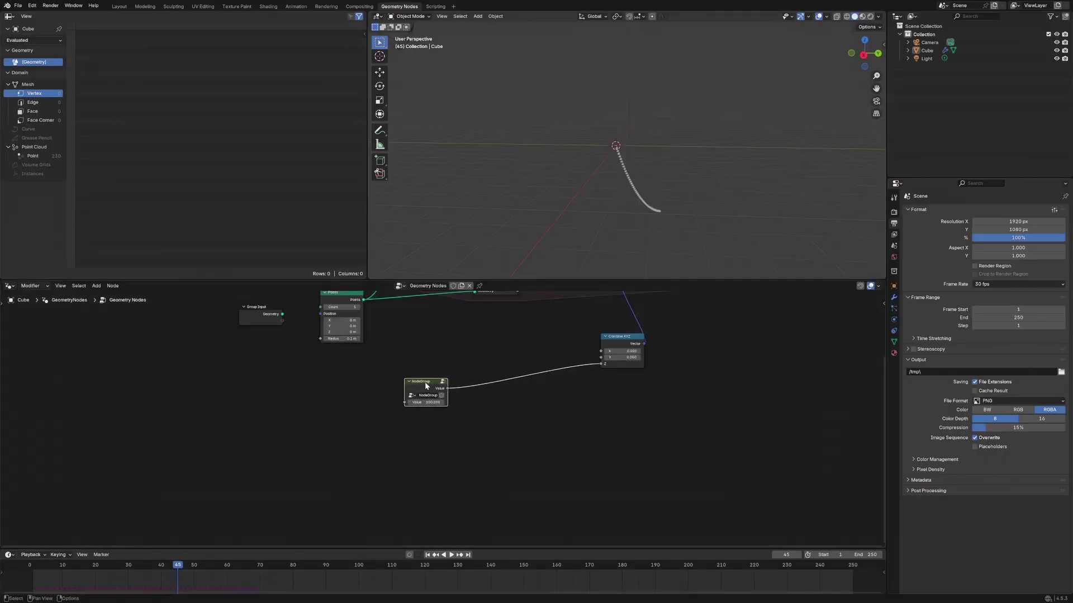
{"action": "double_click", "coordinate": [428, 395]}
{"action": "type", "text": "grav"}
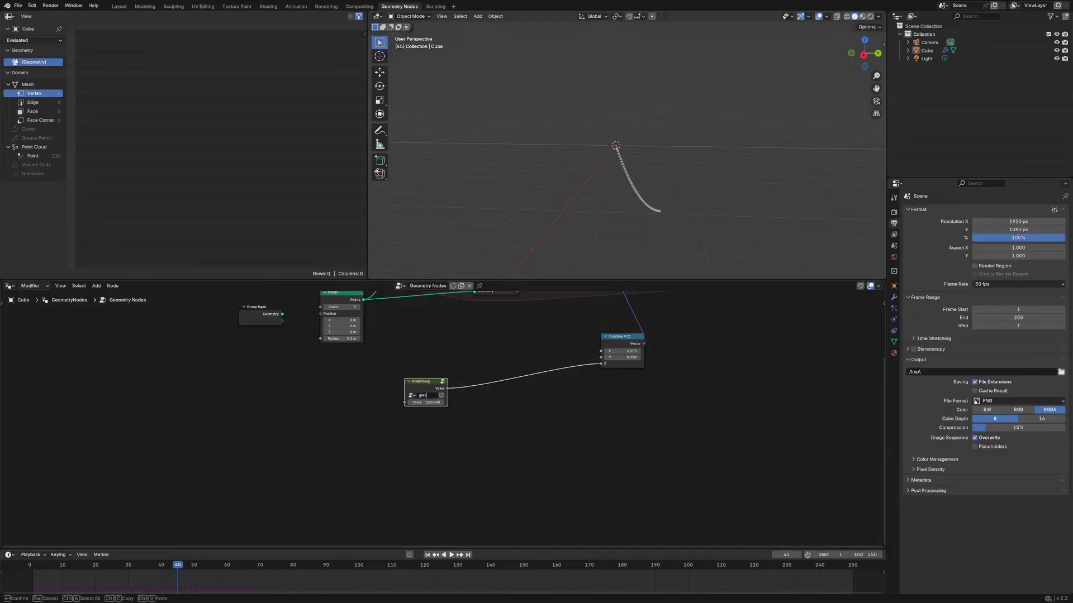
{"action": "type", "text": "ity"}
{"action": "key", "text": "Return"}
Space out the Combine XYZ, Simulation output, Group Output and gravity nodes for a clearer layout.
{"action": "middle_click_drag", "start_coordinate": [608, 357], "coordinate": [535, 430]}
{"action": "left_click_drag", "start_coordinate": [537, 434], "coordinate": [522, 420]}
{"action": "scroll", "coordinate": [605, 397], "scroll_direction": "up", "scroll_amount": 5}
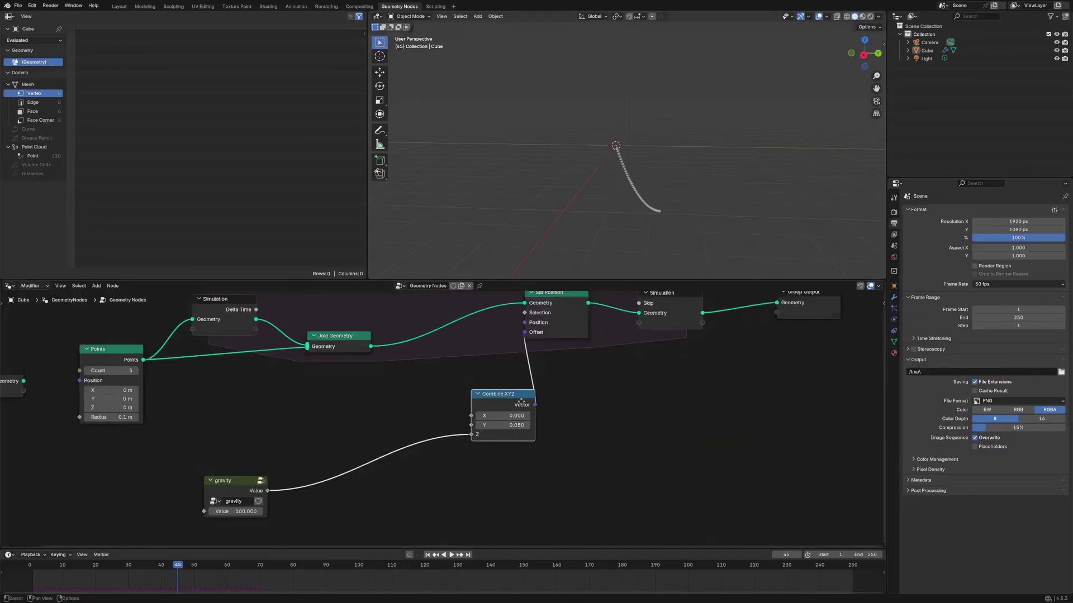
{"action": "middle_click_drag", "start_coordinate": [726, 346], "coordinate": [636, 364]}
{"action": "left_click_drag", "start_coordinate": [717, 323], "coordinate": [762, 319]}
{"action": "left_click_drag", "start_coordinate": [587, 334], "coordinate": [622, 337]}
{"action": "left_click", "coordinate": [623, 338]}
{"action": "left_click_drag", "start_coordinate": [413, 412], "coordinate": [444, 406]}
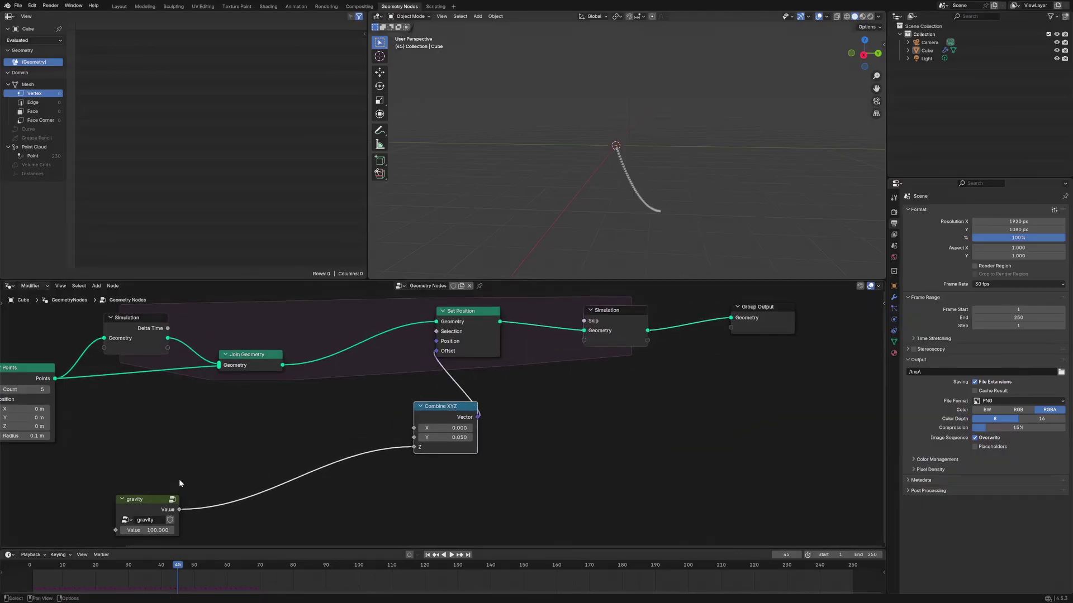
{"action": "left_click_drag", "start_coordinate": [142, 498], "coordinate": [196, 490]}
{"action": "middle_click_drag", "start_coordinate": [627, 161], "coordinate": [653, 211]}
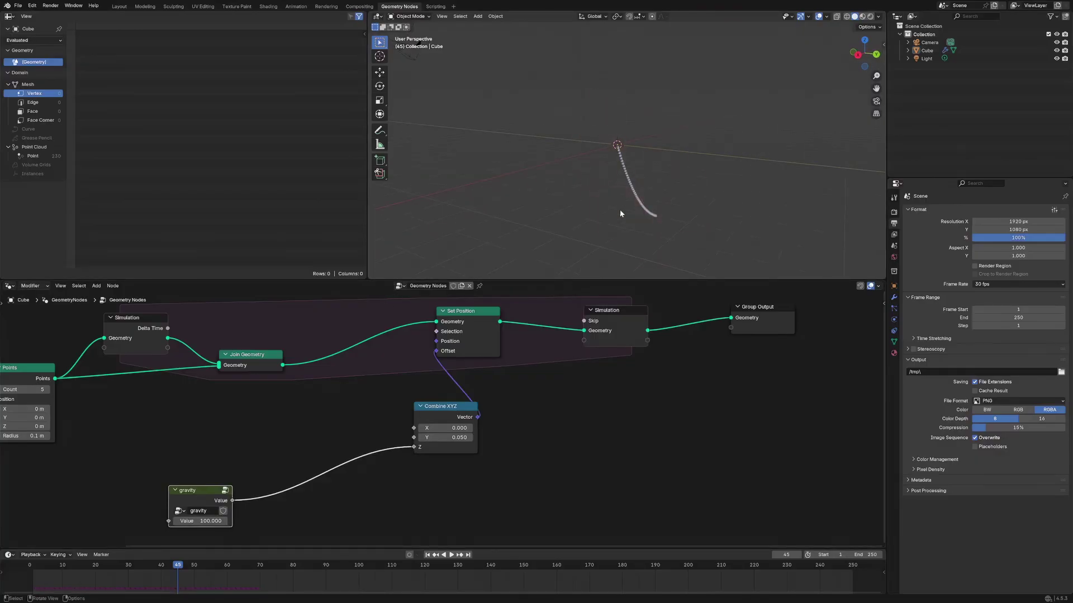
{"action": "scroll", "coordinate": [464, 371], "scroll_direction": "down", "scroll_amount": 2}
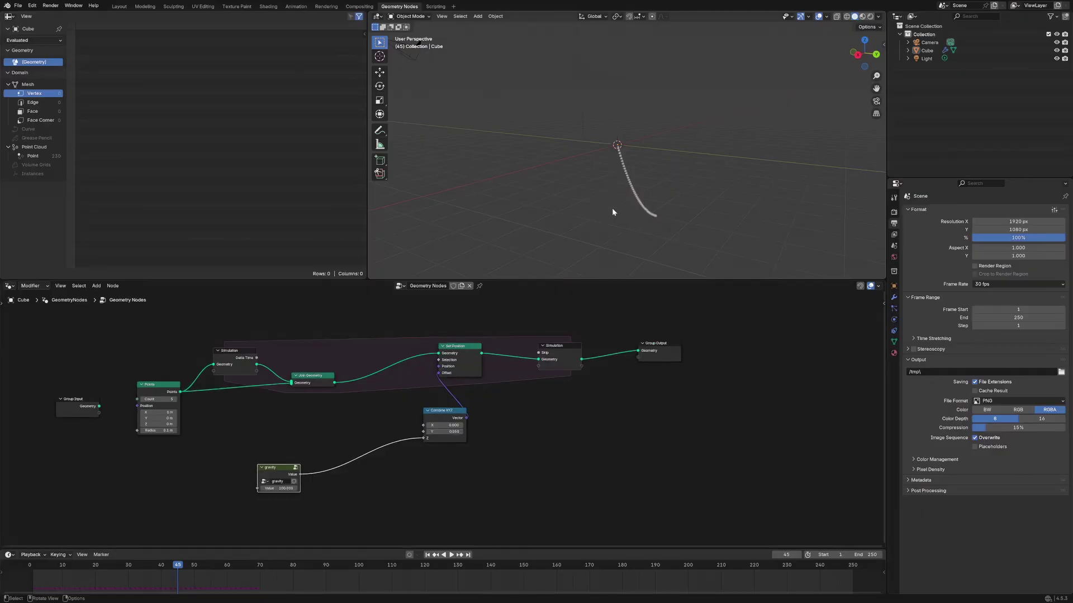
{"action": "left_click_drag", "start_coordinate": [661, 344], "coordinate": [677, 336]}
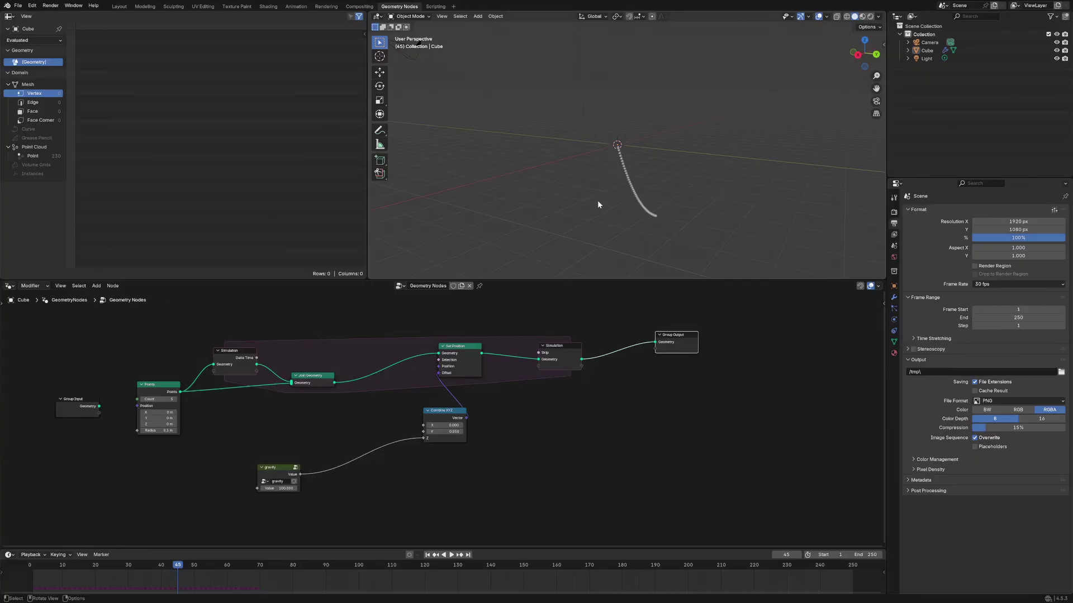
Move Group Input and Points away from the simulation and add a reroute joining the two Points output links.
{"action": "middle_click_drag", "start_coordinate": [268, 412], "coordinate": [426, 378]}
{"action": "left_click_drag", "start_coordinate": [245, 368], "coordinate": [176, 366]}
{"action": "left_click_drag", "start_coordinate": [313, 351], "coordinate": [252, 350]}
{"action": "right_click_drag", "start_coordinate": [329, 323], "coordinate": [362, 404], "text": "shift"}
{"action": "left_click_drag", "start_coordinate": [257, 350], "coordinate": [231, 343]}
{"action": "scroll", "coordinate": [371, 354], "scroll_direction": "up", "scroll_amount": 4}
{"action": "scroll", "coordinate": [371, 353], "scroll_direction": "up", "scroll_amount": 1}
{"action": "middle_click_drag", "start_coordinate": [334, 366], "coordinate": [413, 391]}
{"action": "key", "text": "g"}
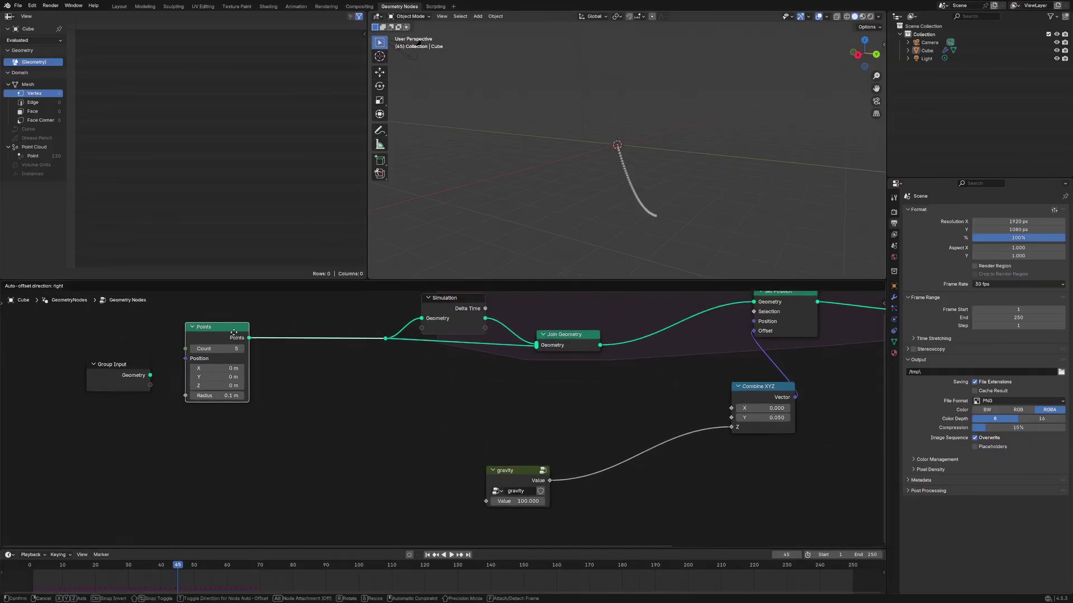
{"action": "left_click", "coordinate": [367, 367]}
Add a Store Named Attribute node on the link between Points and the reroute.
{"action": "left_click", "coordinate": [366, 367]}
{"action": "key", "text": "shift+a"}
{"action": "type", "text": "sto"}
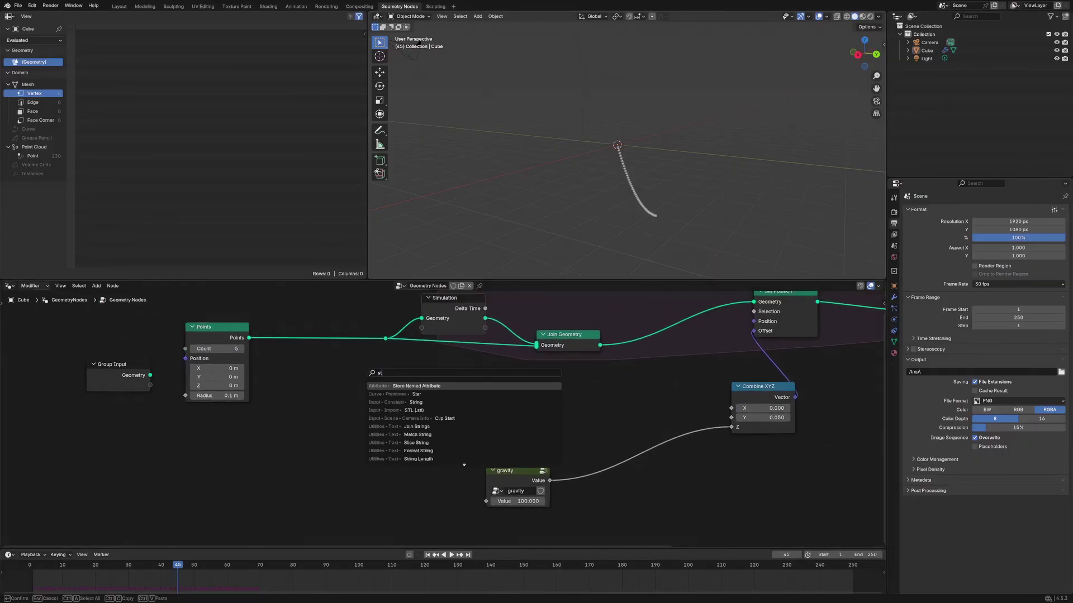
{"action": "key", "text": "Return"}
{"action": "left_click", "coordinate": [299, 310]}
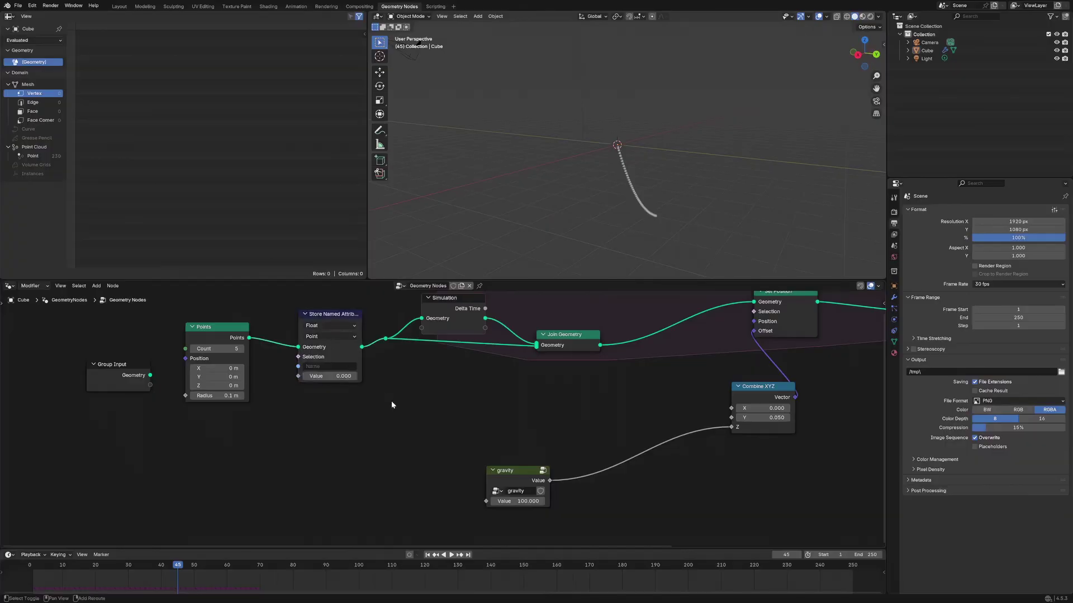
{"action": "key", "text": "shift+a"}
{"action": "type", "text": "value"}
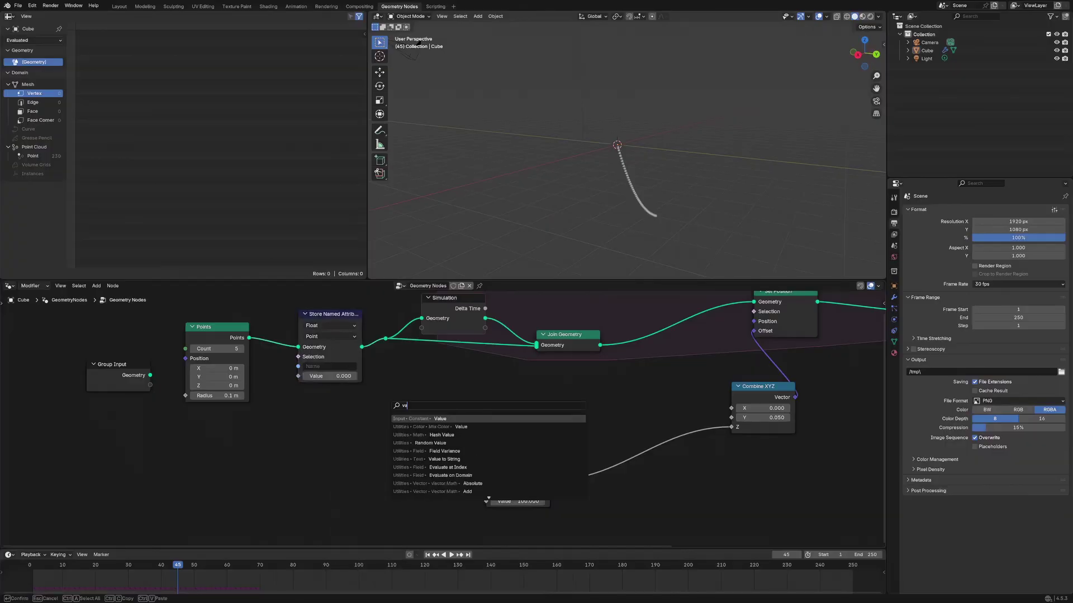
{"action": "key", "text": "Return"}
{"action": "left_click", "coordinate": [295, 409]}
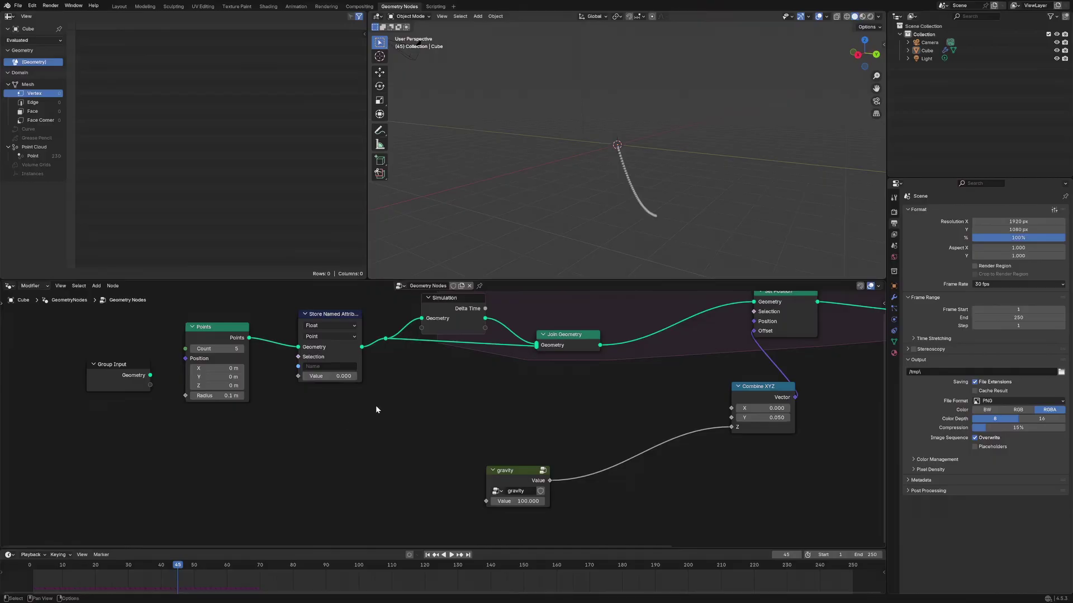
Name the stored attribute age and nudge the Join Geometry node.
{"action": "left_click", "coordinate": [330, 366]}
{"action": "type", "text": "age"}
{"action": "key", "text": "Return"}
{"action": "scroll", "coordinate": [481, 351], "scroll_direction": "down", "scroll_amount": 1}
{"action": "left_click_drag", "start_coordinate": [479, 349], "coordinate": [483, 348]}
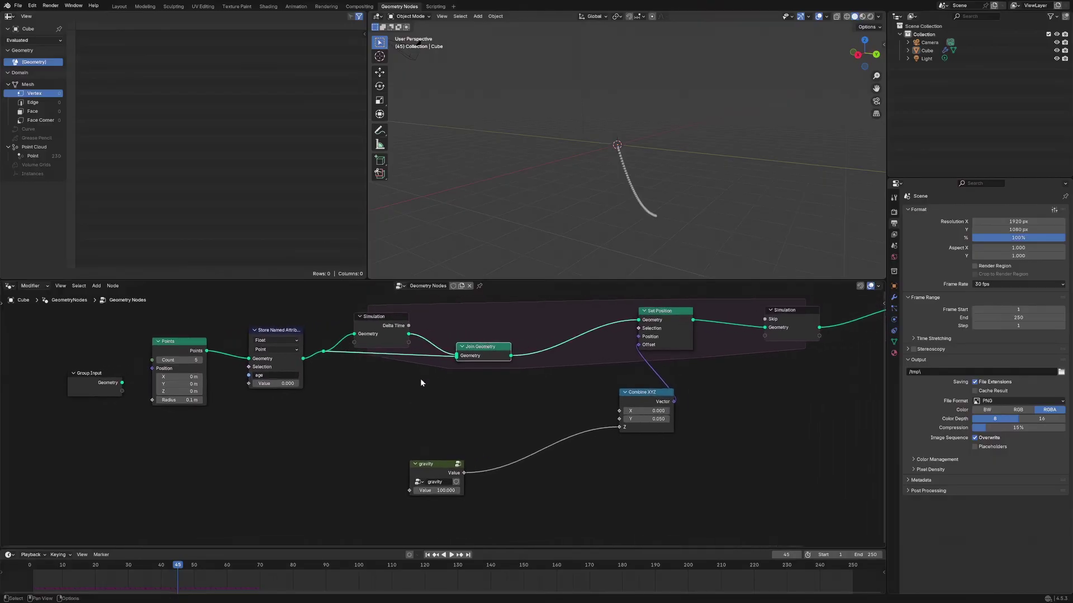
Replay the simulation and examine the age values in the point cloud's spreadsheet data.
{"action": "key", "text": "space"}
{"action": "left_click_drag", "start_coordinate": [163, 560], "coordinate": [77, 575]}
{"action": "key", "text": "space"}
{"action": "left_click", "coordinate": [33, 156]}
{"action": "scroll", "coordinate": [208, 80], "scroll_direction": "down", "scroll_amount": 5}
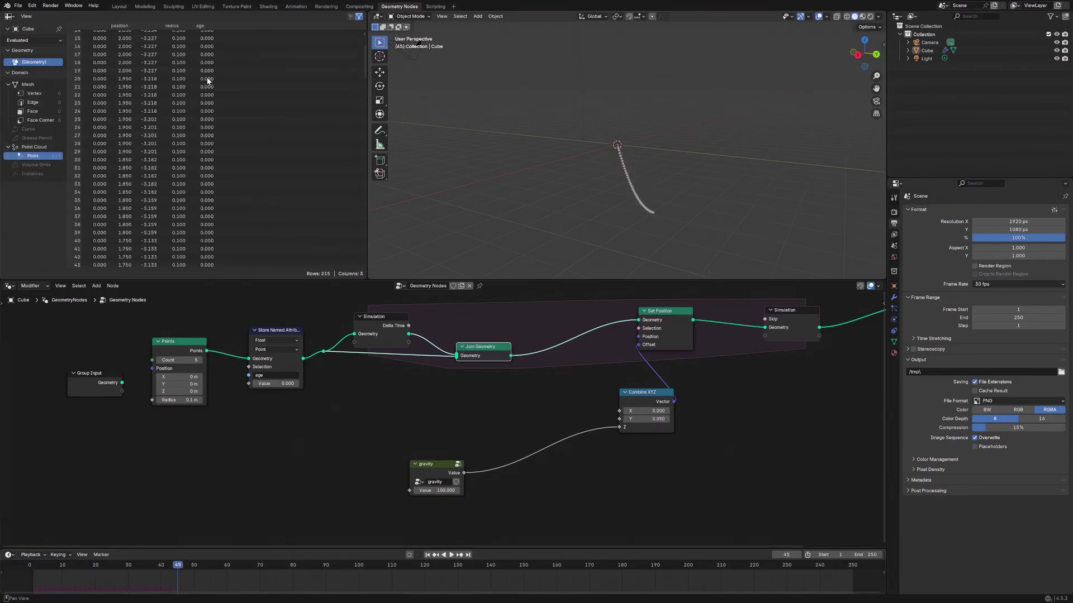
Open a gap between Set Position and the Simulation output, moving Group Output and Combine XYZ to suit.
{"action": "middle_click_drag", "start_coordinate": [555, 387], "coordinate": [341, 402]}
{"action": "left_click_drag", "start_coordinate": [707, 324], "coordinate": [756, 319]}
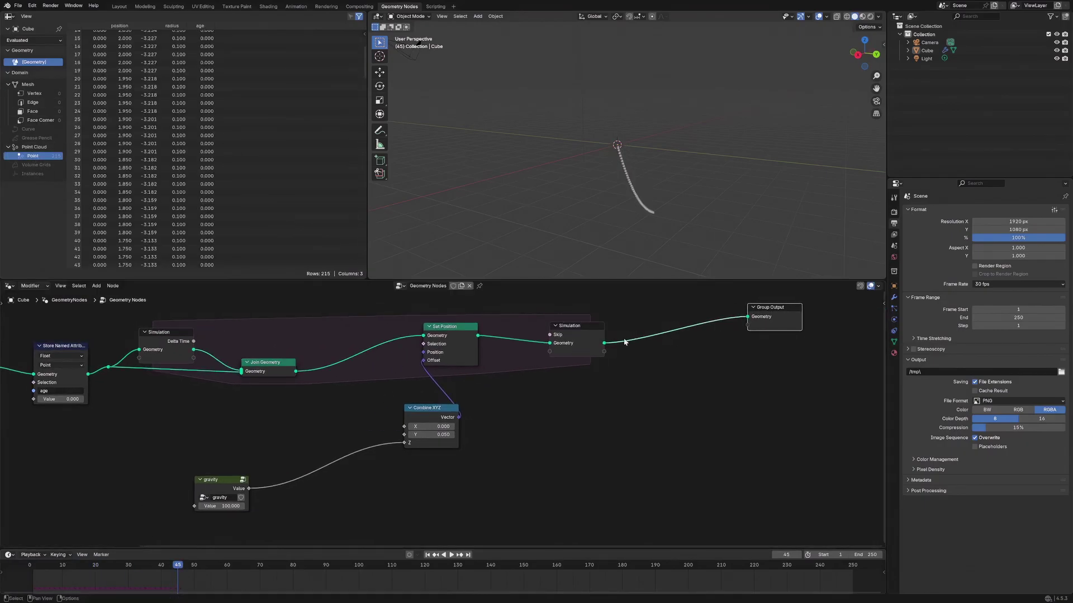
{"action": "left_click_drag", "start_coordinate": [580, 338], "coordinate": [644, 336]}
{"action": "left_click_drag", "start_coordinate": [452, 326], "coordinate": [415, 329]}
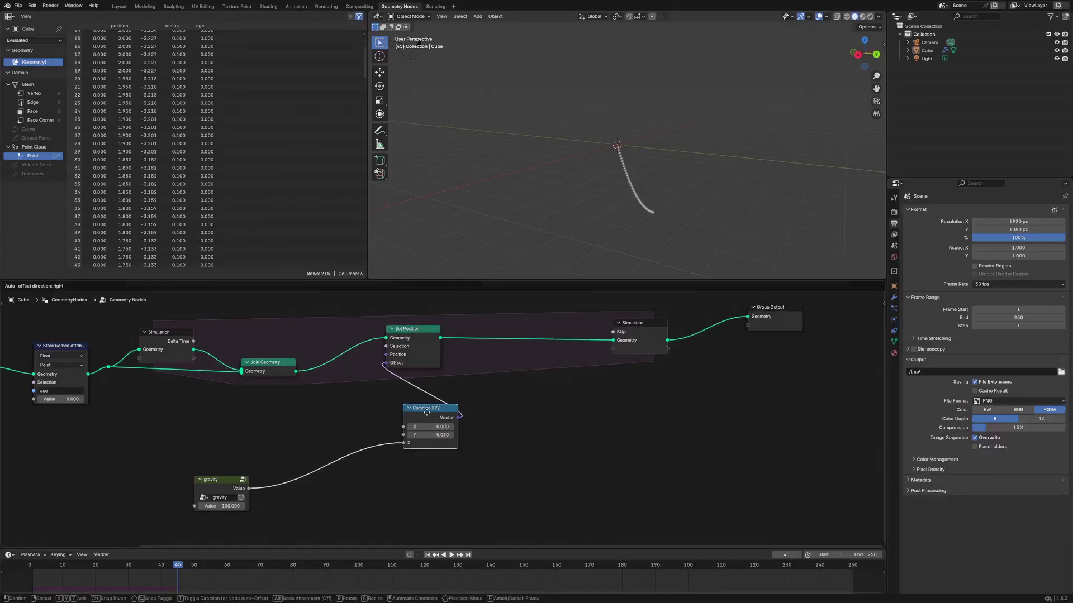
{"action": "left_click_drag", "start_coordinate": [427, 408], "coordinate": [400, 411]}
Insert a Store Named Attribute node between Set Position and the Simulation output, with the attribute name age.
{"action": "key", "text": "shift+a"}
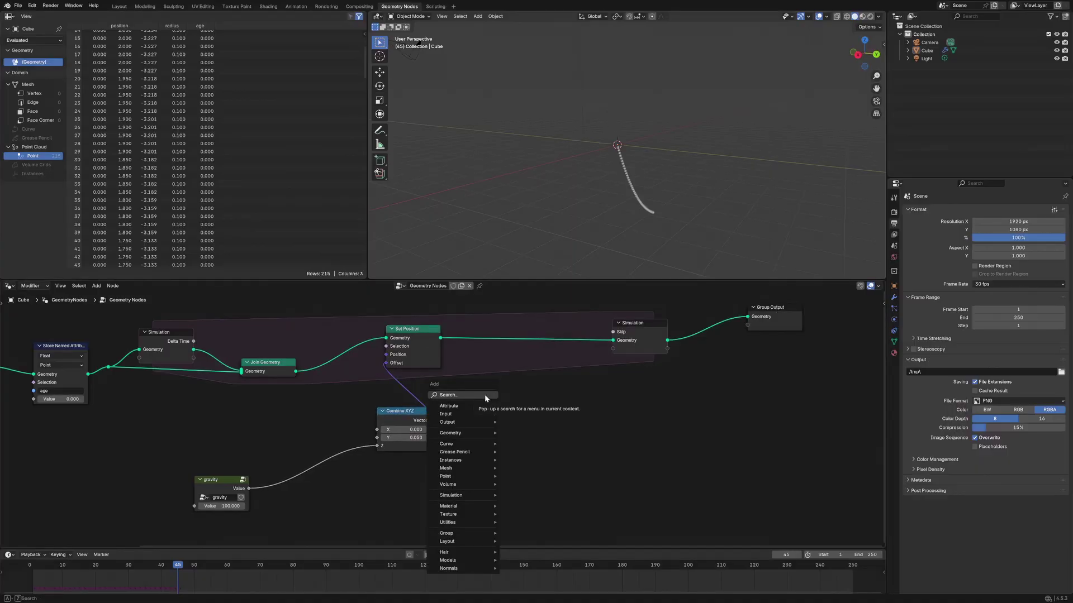
{"action": "type", "text": "sto"}
{"action": "key", "text": "Return"}
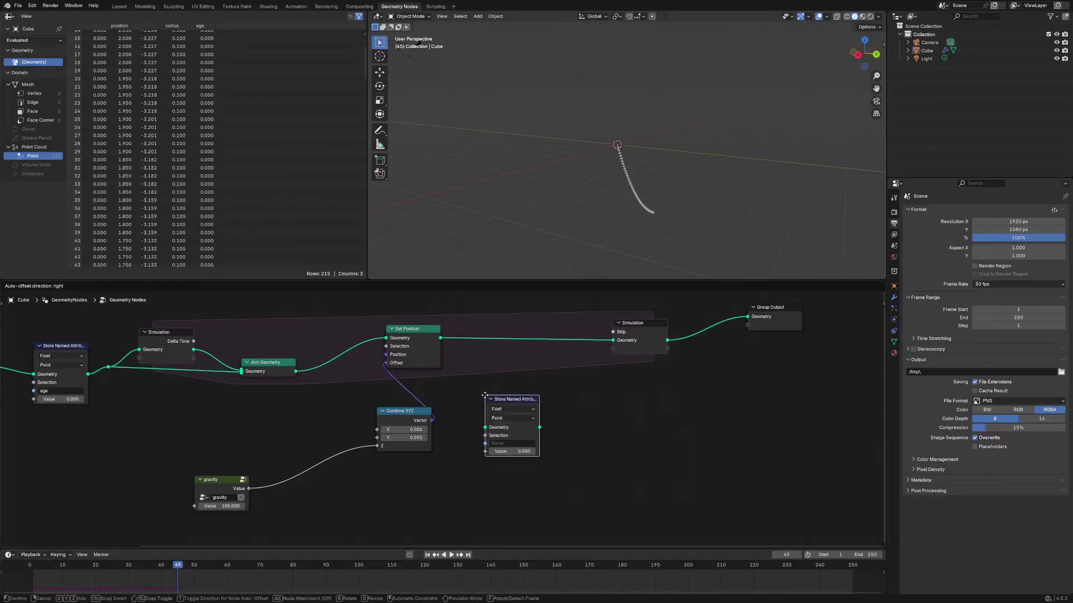
{"action": "left_click", "coordinate": [515, 291]}
{"action": "left_click", "coordinate": [539, 345]}
{"action": "type", "text": "age"}
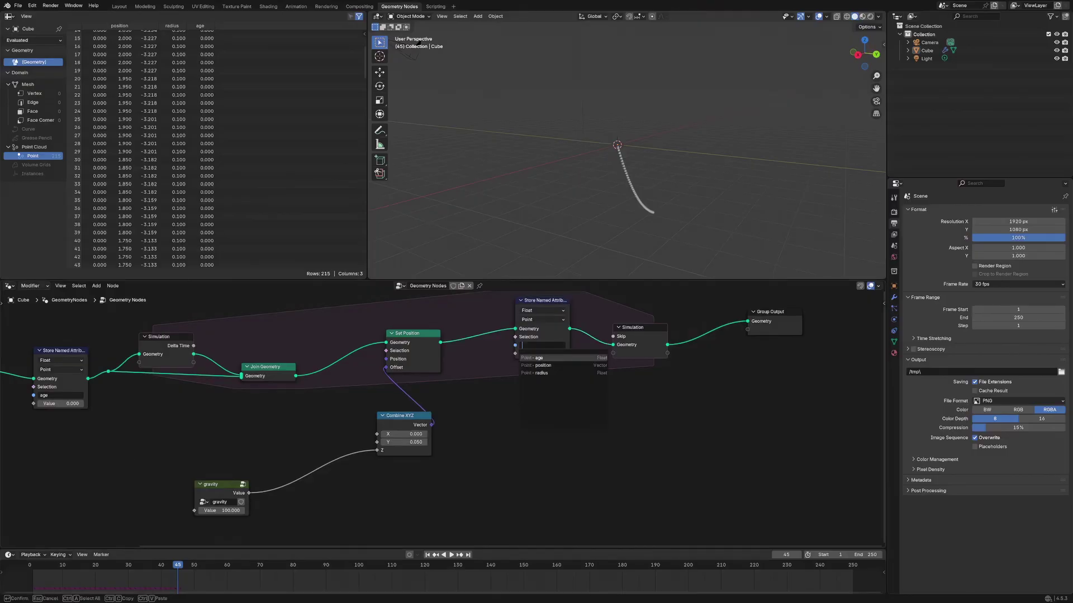
{"action": "key", "text": "Return"}
Add a Named Attribute node below the simulation zone's Store Named Attribute node.
{"action": "key", "text": "shift+a"}
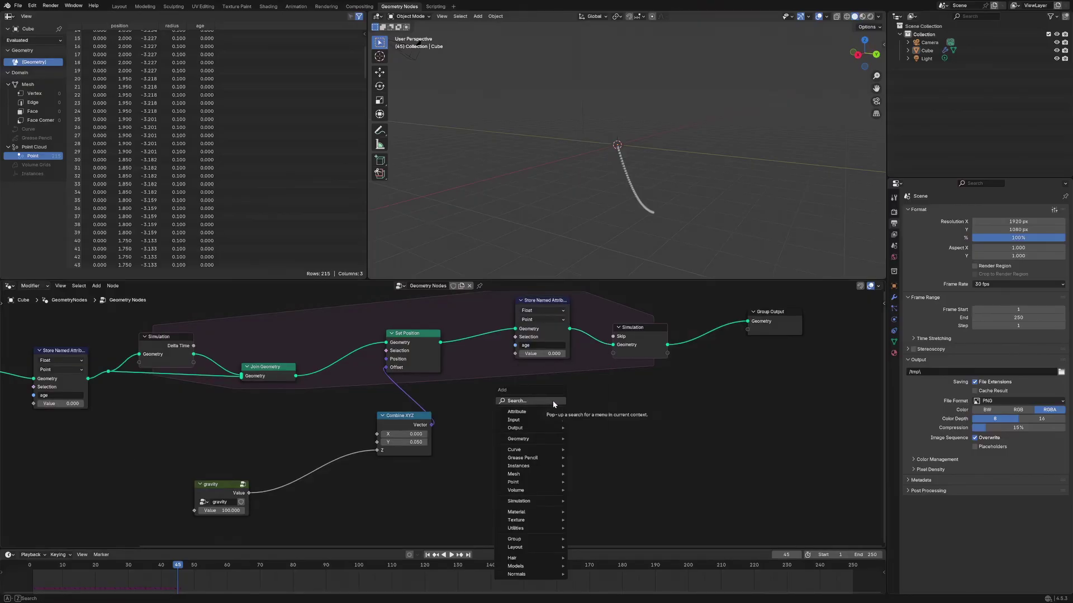
{"action": "key", "text": "Escape"}
{"action": "key", "text": "shift+a"}
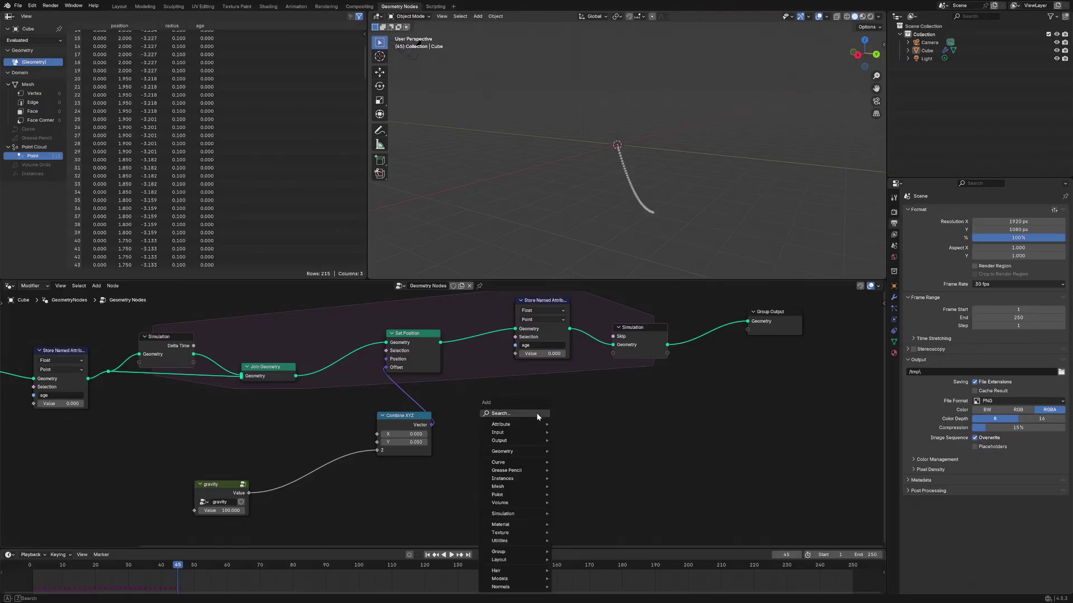
{"action": "type", "text": "a"}
{"action": "key", "text": "BackSpace"}
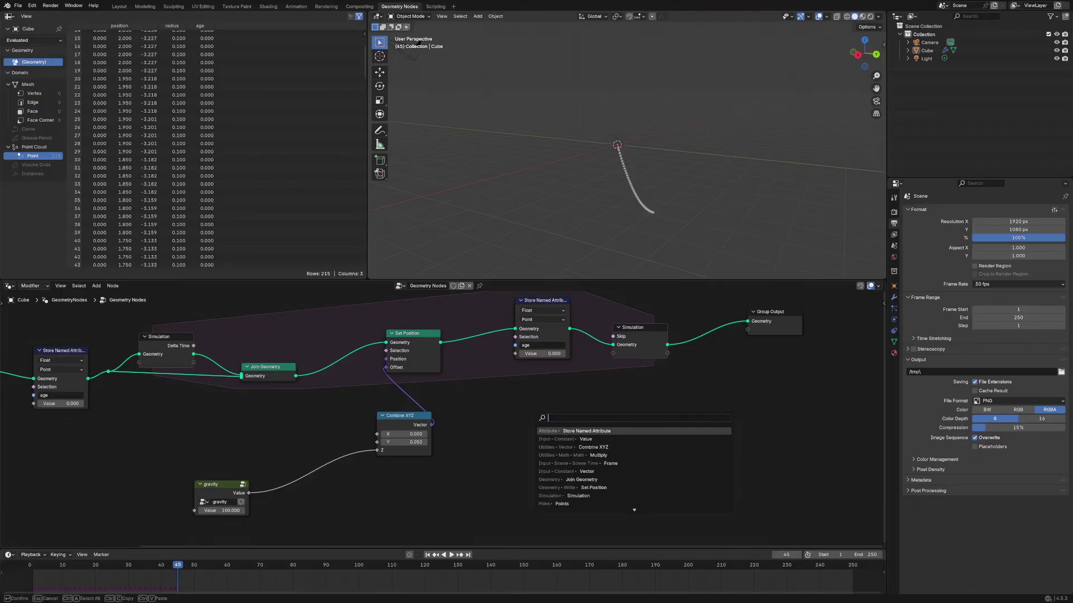
{"action": "type", "text": "named"}
{"action": "key", "text": "Return"}
{"action": "left_click", "coordinate": [559, 433]}
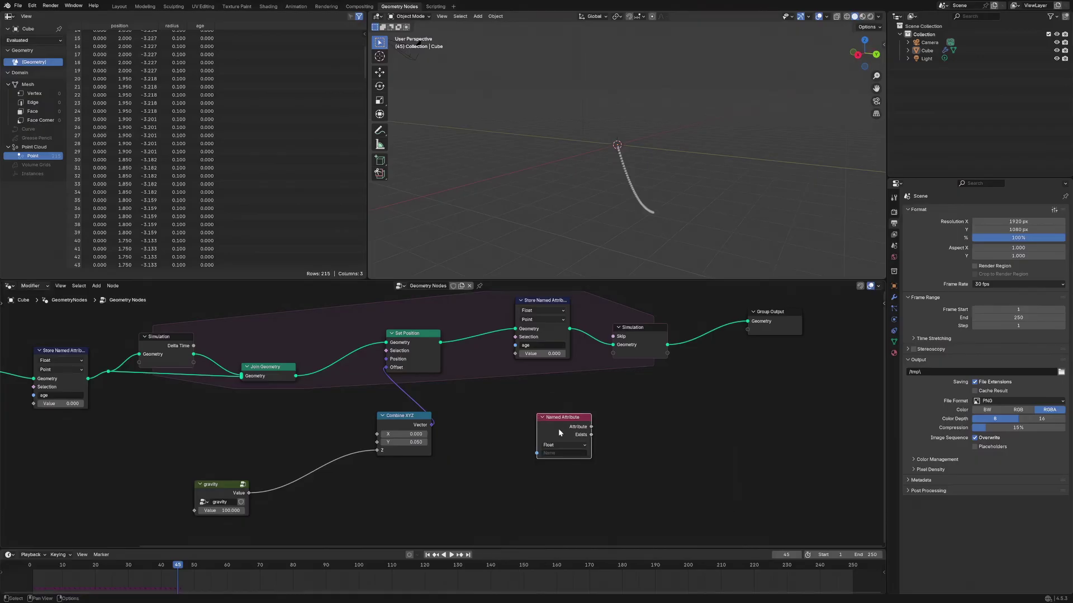
Set the attribute name of the Named Attribute node below the simulation zone to age.
{"action": "left_click", "coordinate": [556, 453]}
{"action": "type", "text": "age"}
{"action": "key", "text": "Return"}
{"action": "left_click_drag", "start_coordinate": [591, 427], "coordinate": [664, 409]}
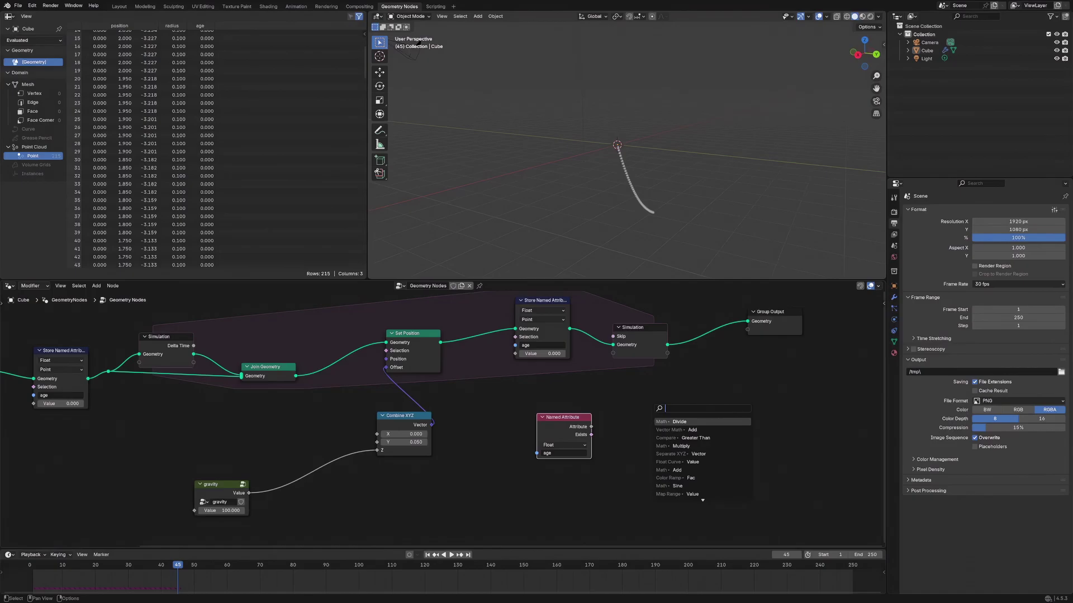
{"action": "type", "text": "add"}
{"action": "key", "text": "Return"}
{"action": "right_click", "coordinate": [657, 410]}
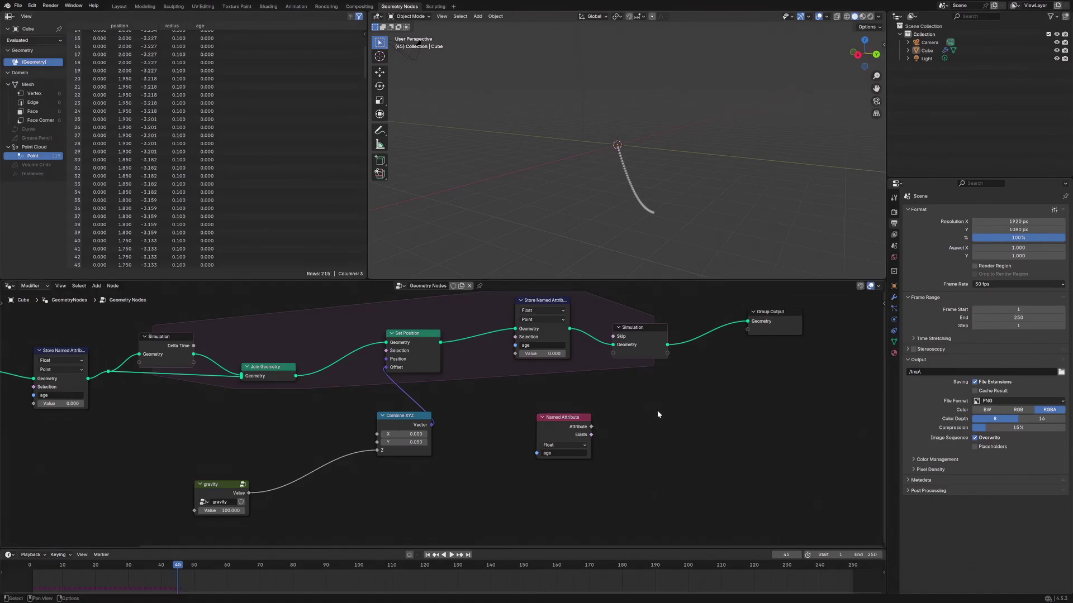
Add a Math node set to Add, fed by the age Named Attribute, with its second value set to 1.
{"action": "left_click_drag", "start_coordinate": [582, 428], "coordinate": [604, 404]}
{"action": "type", "text": "mat"}
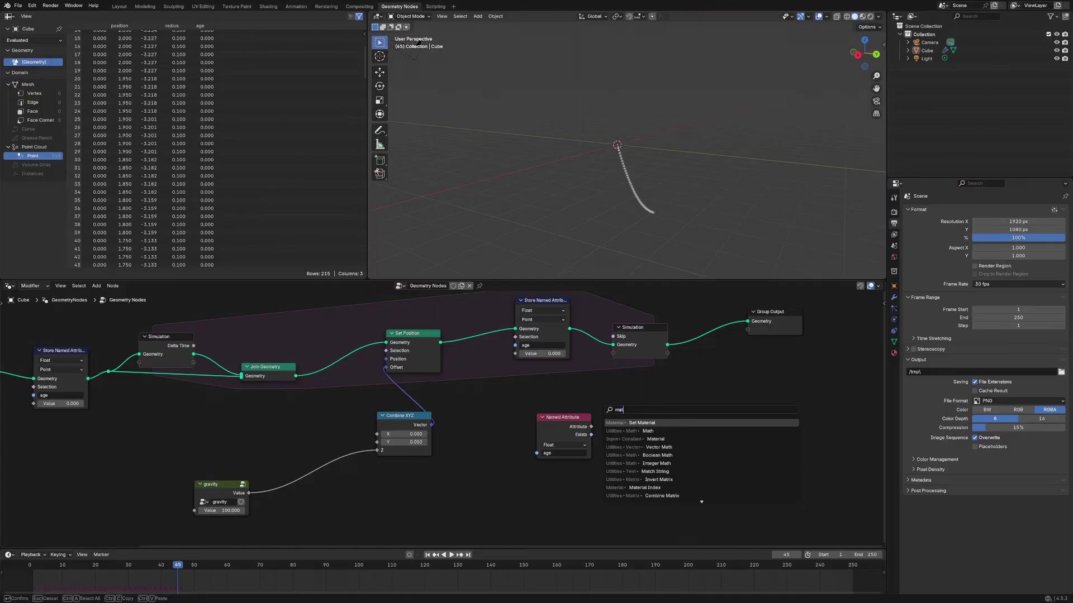
{"action": "key", "text": "Down"}
{"action": "key", "text": "Return"}
{"action": "left_click", "coordinate": [613, 414]}
{"action": "double_click", "coordinate": [629, 455]}
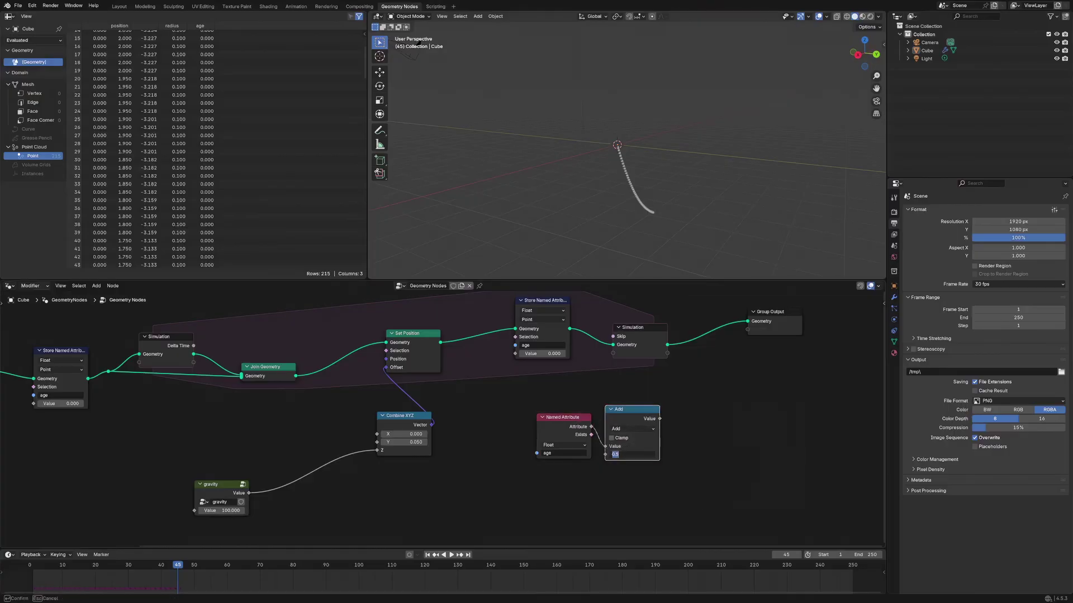
{"action": "type", "text": "1"}
{"action": "key", "text": "Return"}
Connect the Add result to the Value of the simulation's Store Named Attribute and stack the Add and Named Attribute nodes beneath it.
{"action": "left_click_drag", "start_coordinate": [660, 419], "coordinate": [514, 353]}
{"action": "left_click_drag", "start_coordinate": [606, 450], "coordinate": [542, 493]}
{"action": "left_click_drag", "start_coordinate": [567, 388], "coordinate": [534, 394]}
{"action": "left_click_drag", "start_coordinate": [544, 476], "coordinate": [537, 464]}
Replay the simulation and examine how the age values differ between the oldest and newest points in the spreadsheet.
{"action": "left_click_drag", "start_coordinate": [175, 568], "coordinate": [42, 574]}
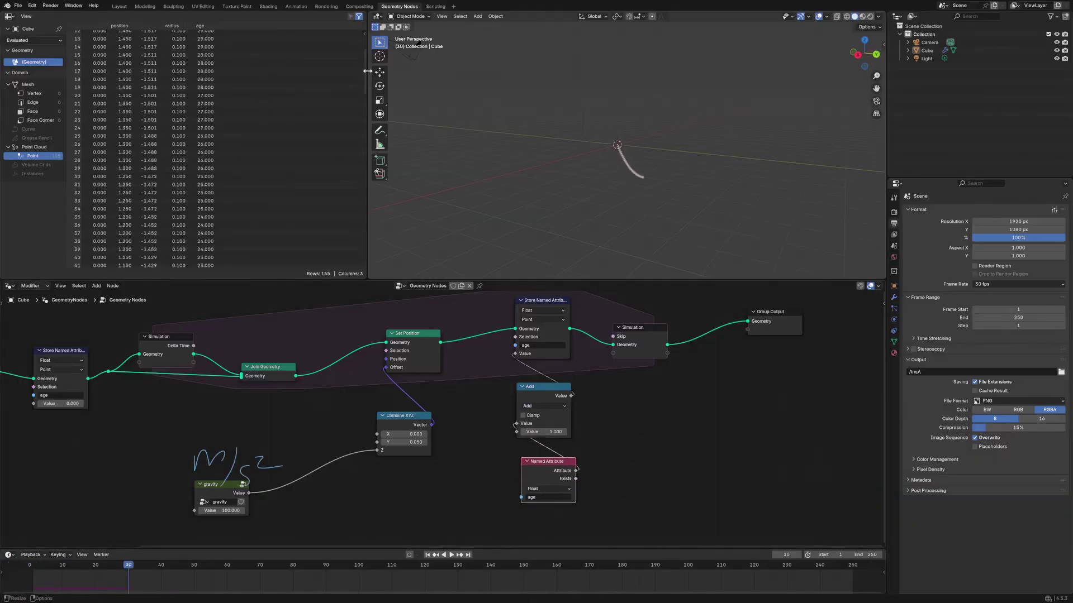
{"action": "middle_click_drag", "start_coordinate": [198, 388], "coordinate": [486, 392]}
{"action": "middle_click_drag", "start_coordinate": [307, 426], "coordinate": [412, 411]}
{"action": "mouse_move", "coordinate": [366, 360]}
{"action": "left_mouse_down"}
{"action": "mouse_move", "coordinate": [361, 372]}
{"action": "mouse_move", "coordinate": [377, 383]}
{"action": "left_mouse_up"}
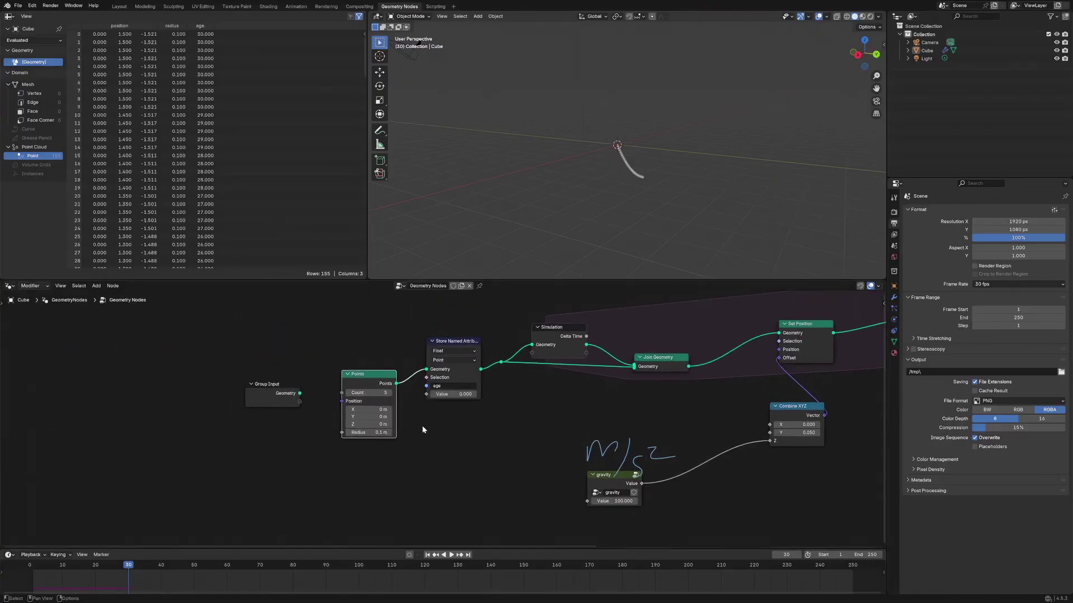
{"action": "middle_click_drag", "start_coordinate": [422, 428], "coordinate": [540, 421]}
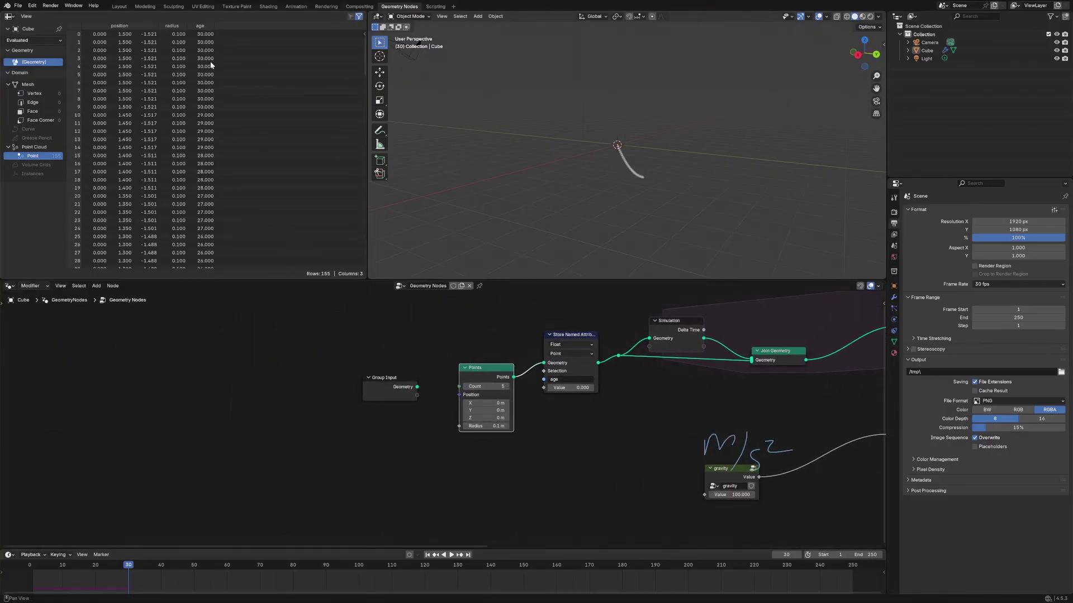
{"action": "left_click_drag", "start_coordinate": [365, 42], "coordinate": [354, 263]}
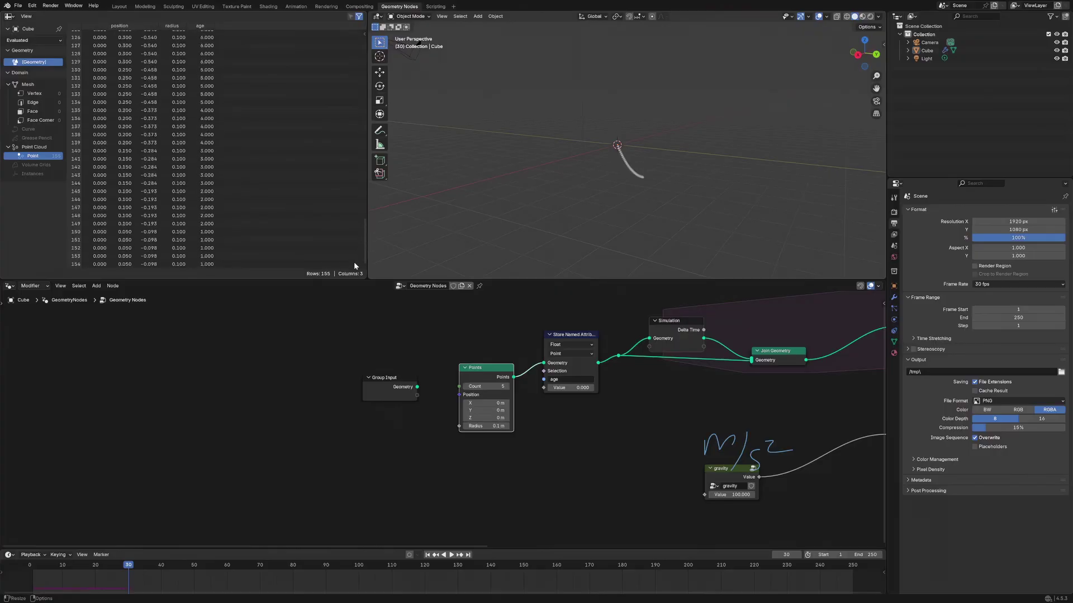
{"action": "key", "text": "space"}
{"action": "mouse_move", "coordinate": [143, 562]}
{"action": "left_mouse_down"}
{"action": "mouse_move", "coordinate": [23, 568]}
{"action": "mouse_move", "coordinate": [73, 567]}
{"action": "left_mouse_up"}
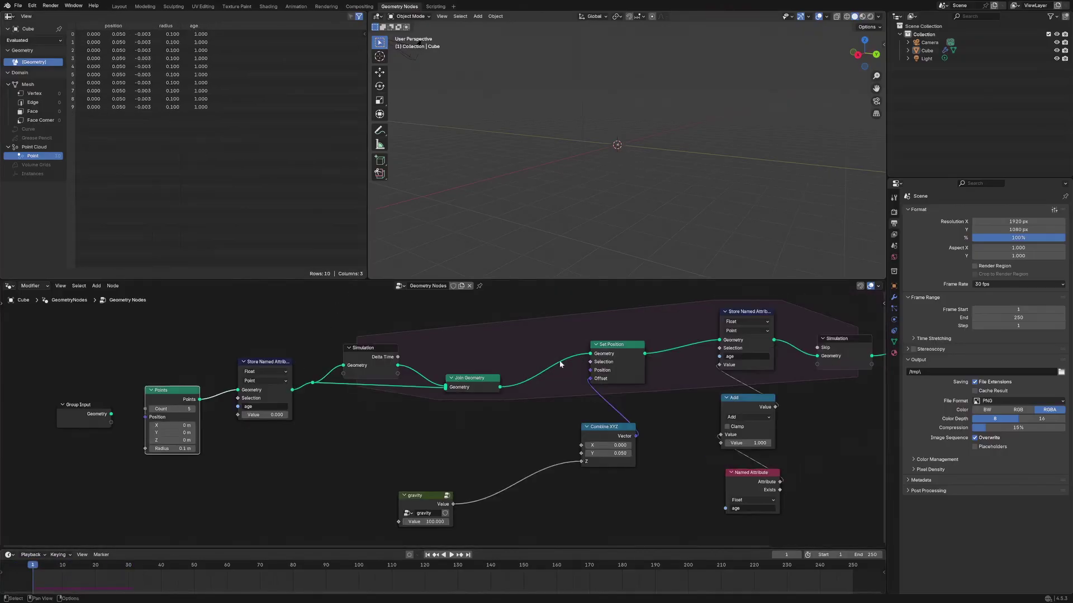
Group the simulation's Store Named Attribute, Add and Named Attribute nodes, then return to the main node tree.
{"action": "middle_click_drag", "start_coordinate": [760, 326], "coordinate": [642, 314]}
{"action": "left_click_drag", "start_coordinate": [637, 309], "coordinate": [637, 308]}
{"action": "left_click", "coordinate": [637, 308]}
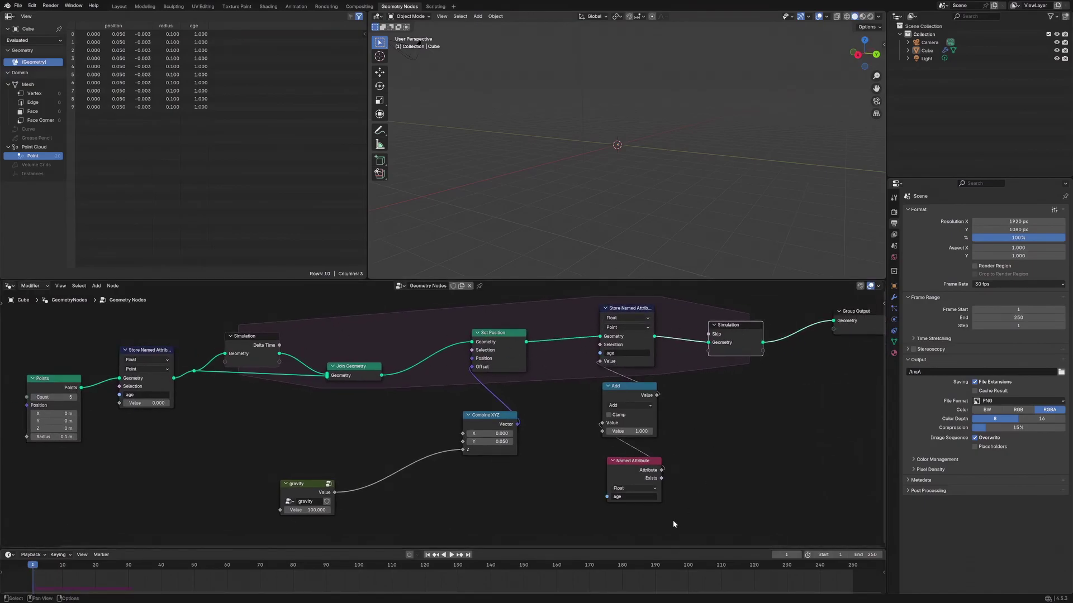
{"action": "left_click_drag", "start_coordinate": [674, 524], "coordinate": [564, 308]}
{"action": "key", "text": "ctrl+g"}
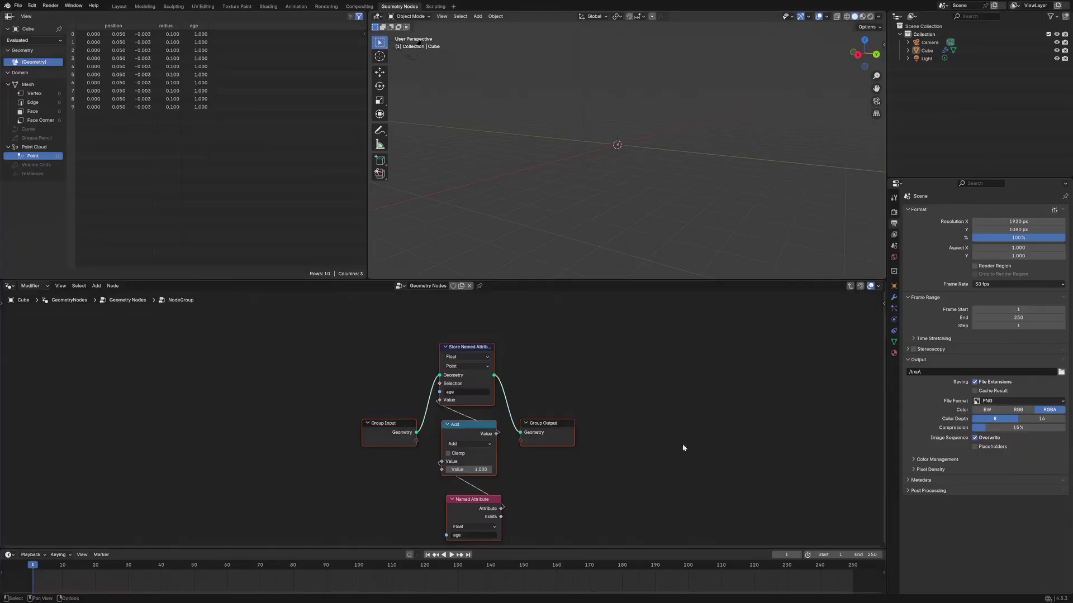
{"action": "key", "text": "Tab"}
Rename the new node group AGE COUNTER.
{"action": "left_click", "coordinate": [596, 419]}
{"action": "double_click", "coordinate": [633, 401]}
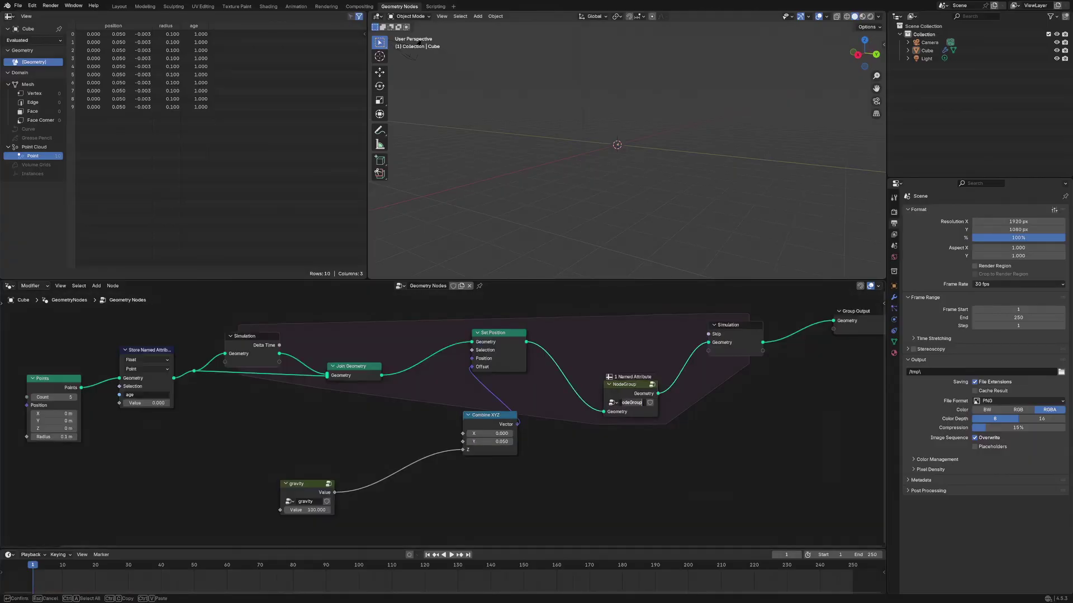
{"action": "type", "text": "AGE COUNTER"}
{"action": "key", "text": "Return"}
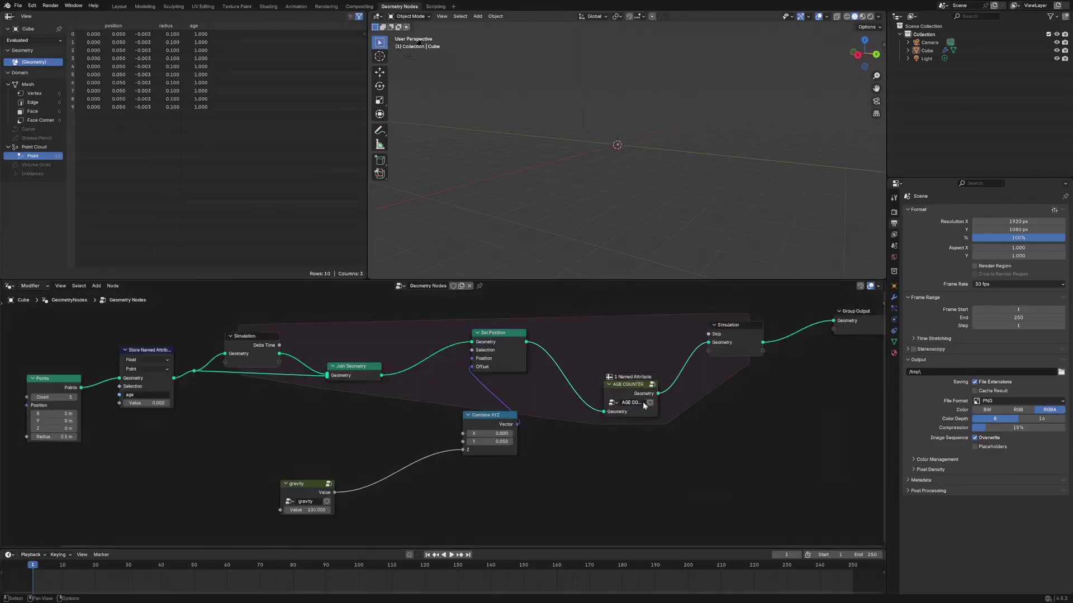
{"action": "left_click", "coordinate": [643, 407]}
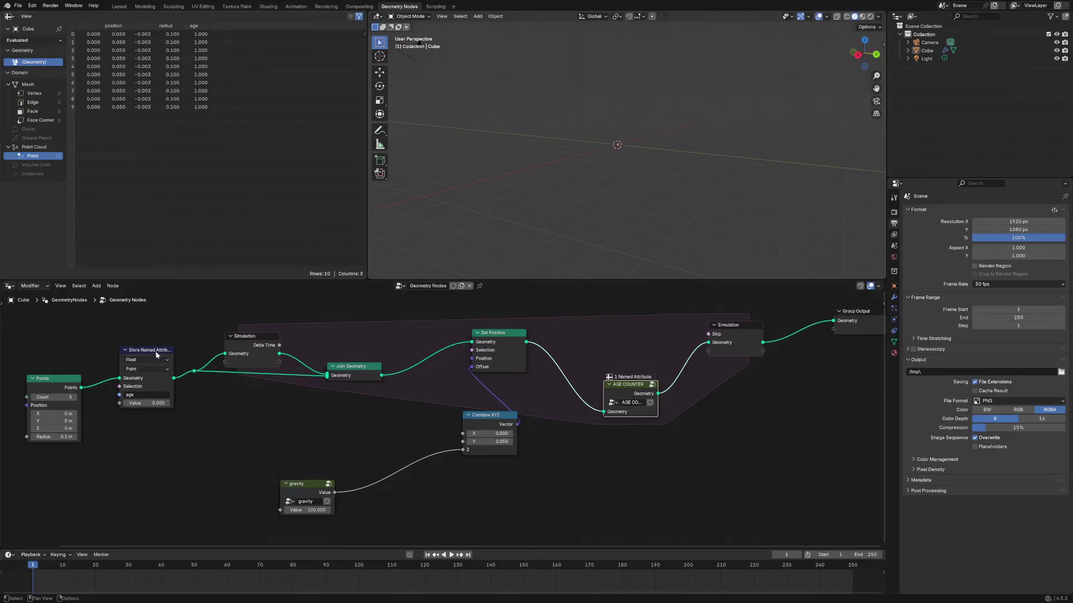
Move AGE COUNTER between the Simulation input and Join Geometry, and check the points' age values at frame 13.
{"action": "left_click_drag", "start_coordinate": [157, 354], "coordinate": [170, 370]}
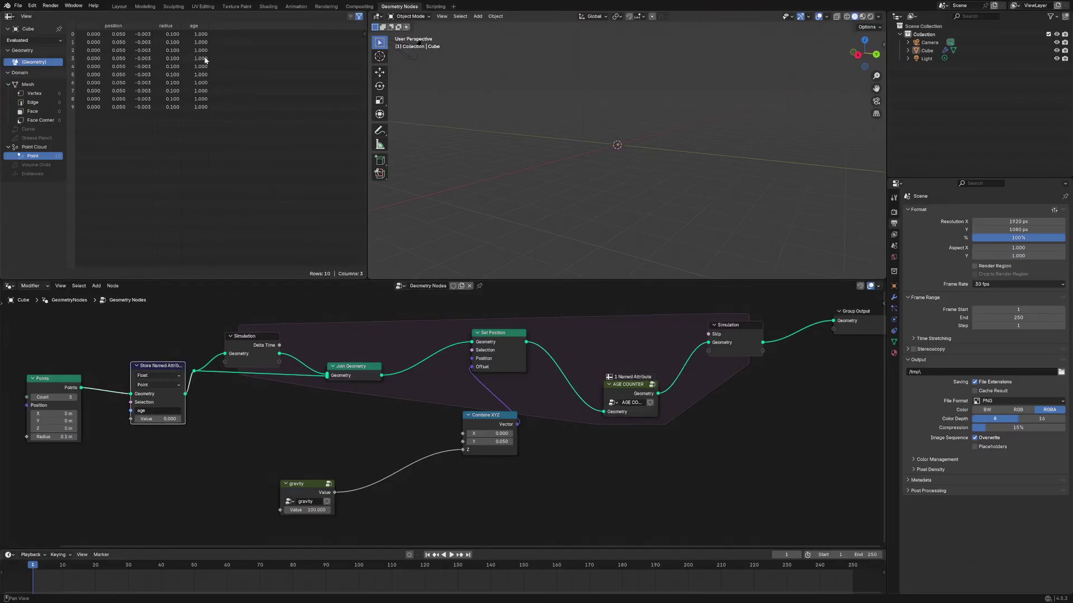
{"action": "left_click_drag", "start_coordinate": [622, 389], "coordinate": [314, 336], "text": "alt"}
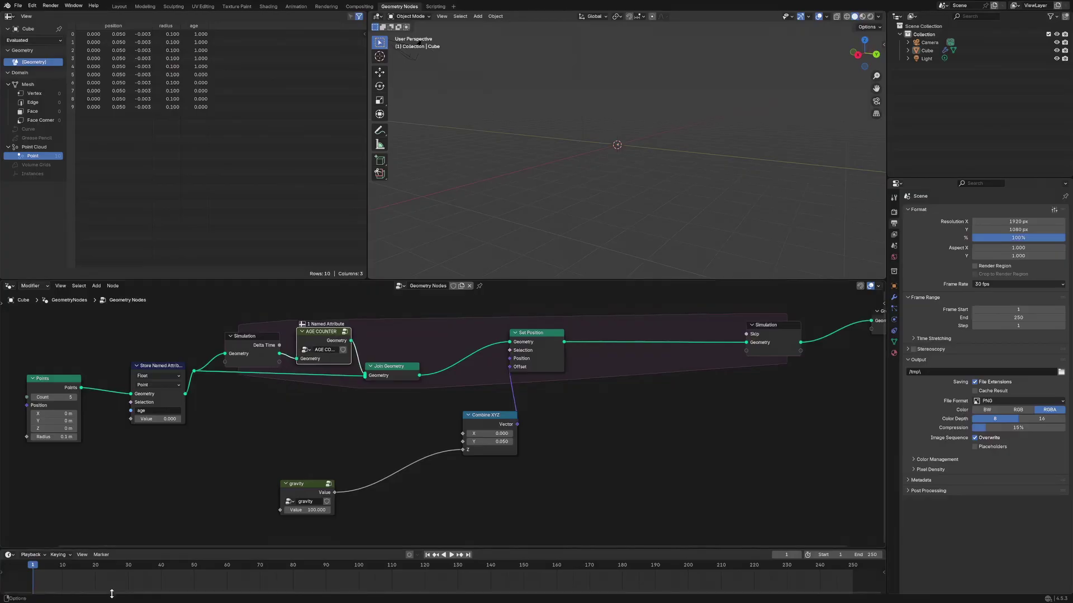
{"action": "left_click_drag", "start_coordinate": [34, 566], "coordinate": [73, 566]}
{"action": "scroll", "coordinate": [224, 346], "scroll_direction": "down", "scroll_amount": 6}
{"action": "scroll", "coordinate": [249, 207], "scroll_direction": "down", "scroll_amount": 1}
{"action": "scroll", "coordinate": [240, 312], "scroll_direction": "up", "scroll_amount": 5}
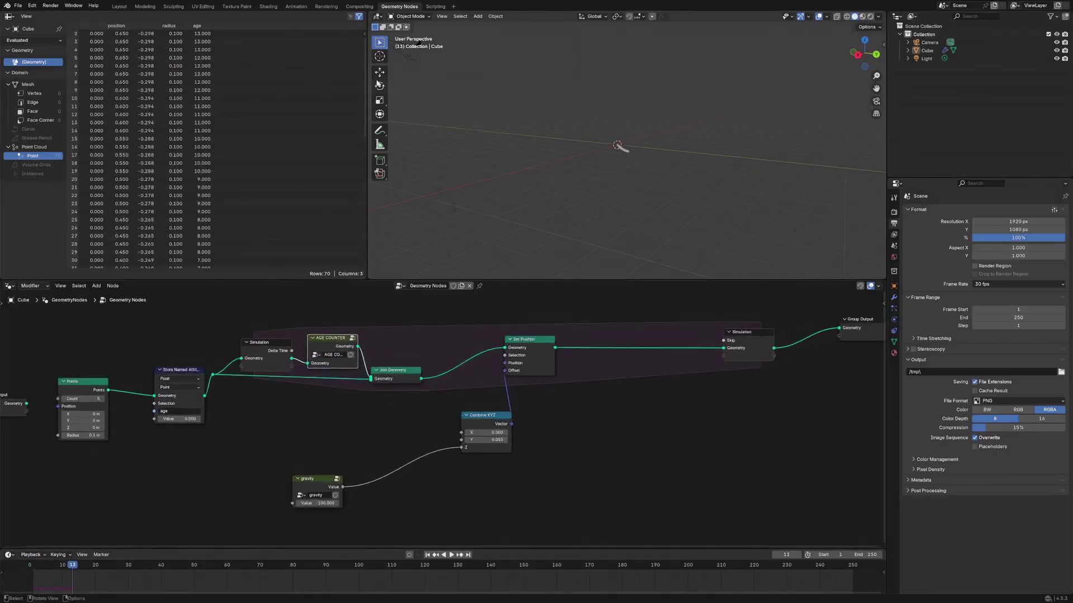
{"action": "scroll", "coordinate": [364, 80], "scroll_direction": "down", "scroll_amount": 10}
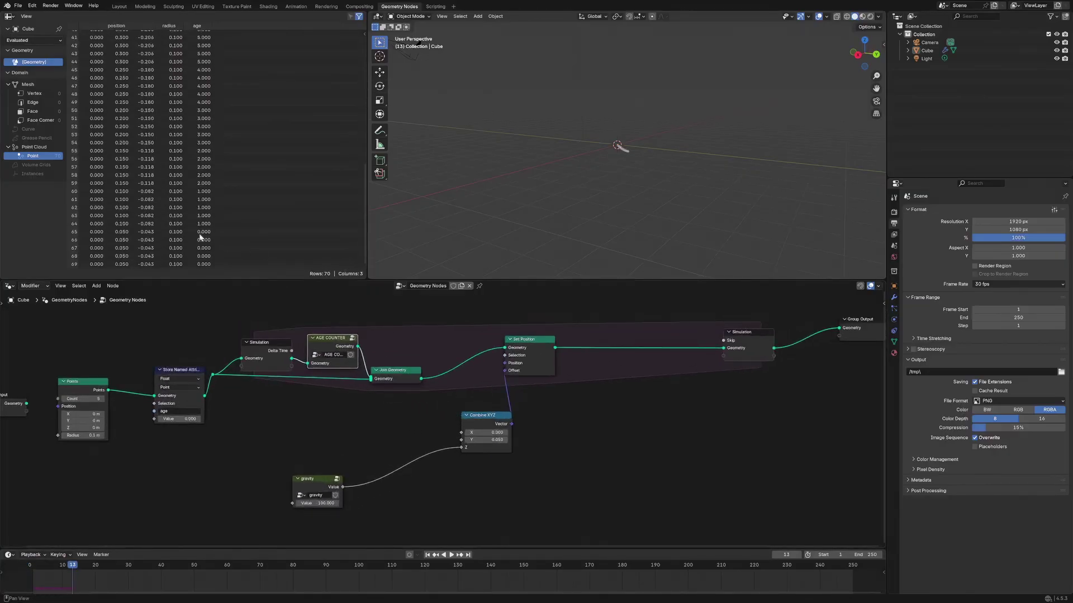
Tidy the node layout around the simulation zone and place the gravity group closer to Combine XYZ.
{"action": "left_click_drag", "start_coordinate": [393, 374], "coordinate": [408, 372]}
{"action": "left_click_drag", "start_coordinate": [268, 350], "coordinate": [260, 339]}
{"action": "left_click_drag", "start_coordinate": [184, 373], "coordinate": [172, 374]}
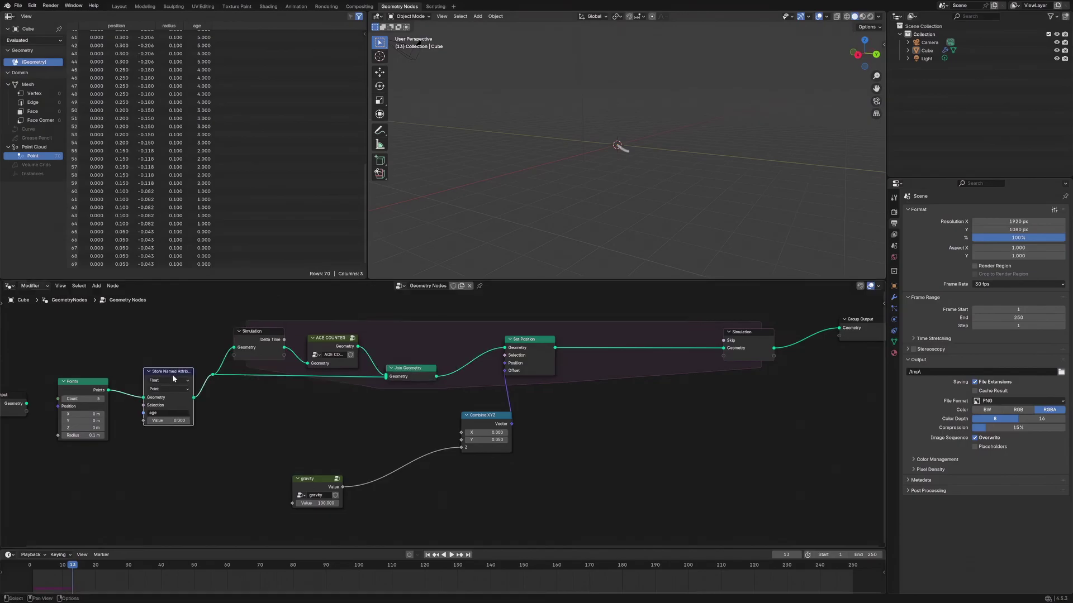
{"action": "left_click", "coordinate": [81, 388]}
{"action": "left_click_drag", "start_coordinate": [526, 359], "coordinate": [522, 356]}
{"action": "left_click", "coordinate": [419, 375]}
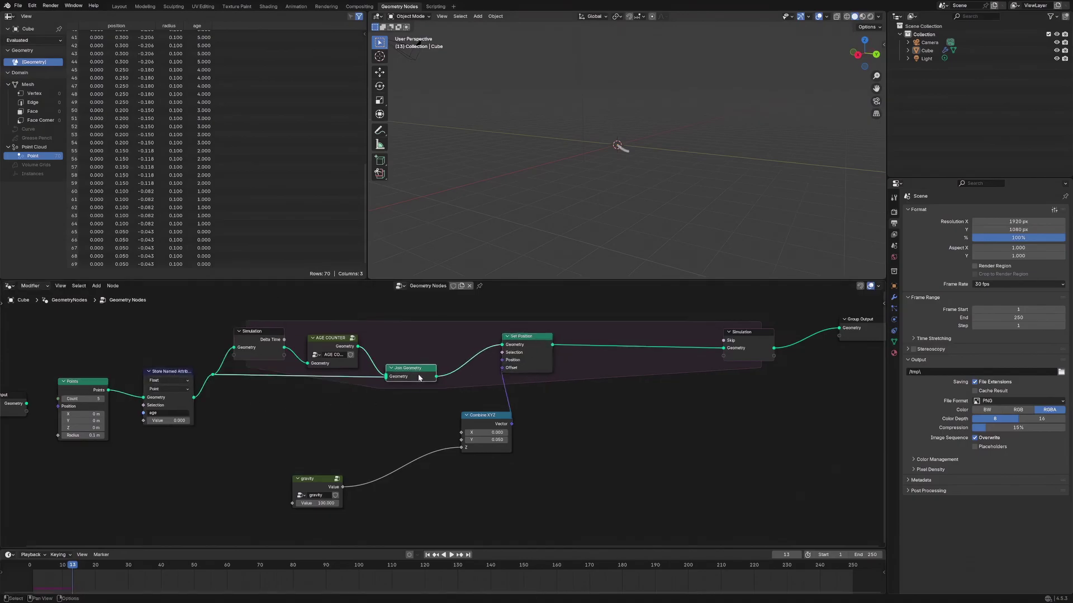
{"action": "middle_click_drag", "start_coordinate": [589, 415], "coordinate": [414, 409]}
{"action": "left_click_drag", "start_coordinate": [577, 331], "coordinate": [586, 327]}
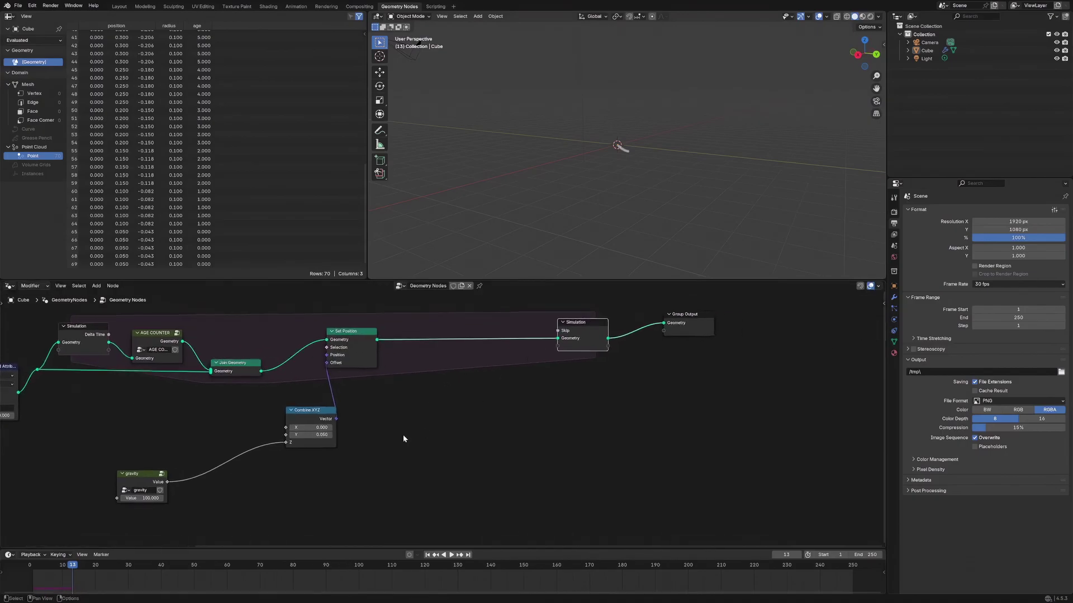
{"action": "middle_click_drag", "start_coordinate": [341, 451], "coordinate": [439, 412]}
{"action": "left_click_drag", "start_coordinate": [238, 436], "coordinate": [276, 398]}
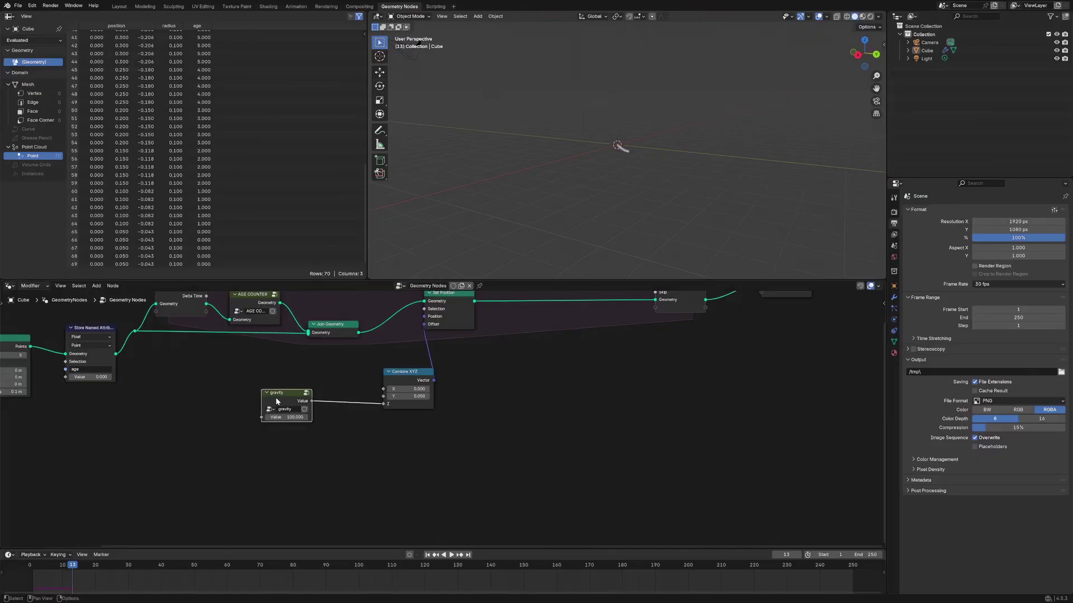
Inside the gravity group, shift Scene Time up and add a Named Attribute node below it.
{"action": "key", "text": "Tab"}
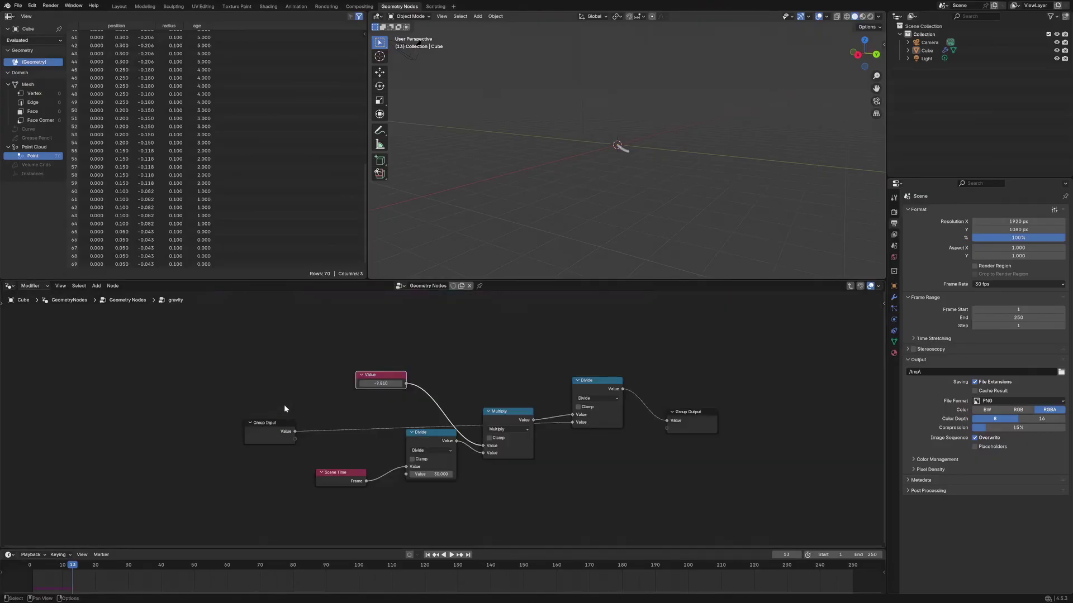
{"action": "left_click_drag", "start_coordinate": [346, 478], "coordinate": [350, 457]}
{"action": "key", "text": "shift+a"}
{"action": "mouse_move", "coordinate": [332, 504]}
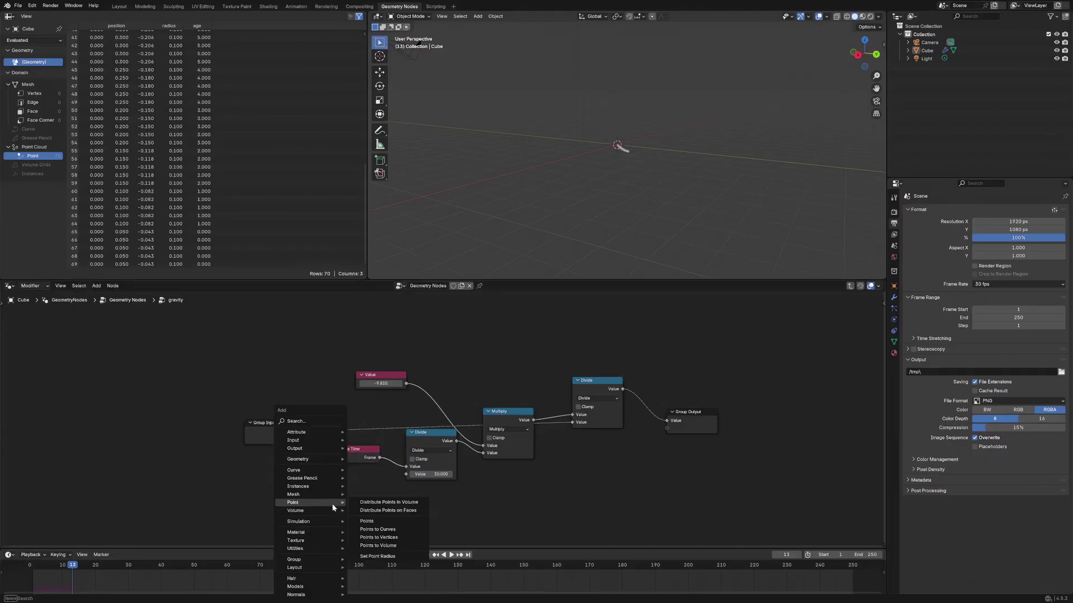
{"action": "type", "text": "named"}
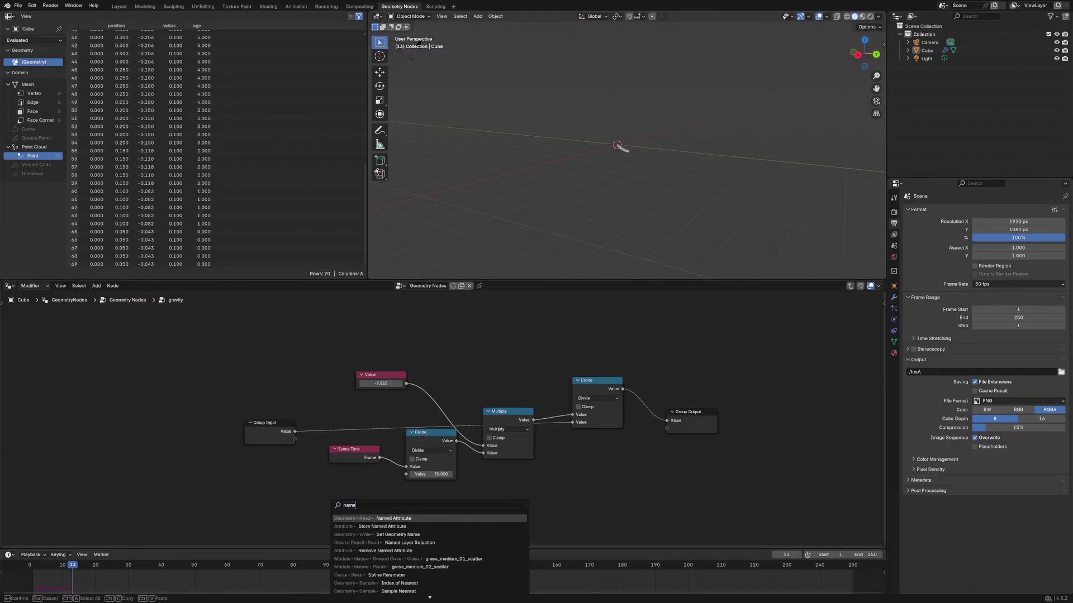
{"action": "key", "text": "Return"}
{"action": "left_click", "coordinate": [318, 486]}
Set the gravity group's Named Attribute to age, feeding the Divide node in place of Scene Time, and leave the group.
{"action": "left_click", "coordinate": [342, 523]}
{"action": "type", "text": "age"}
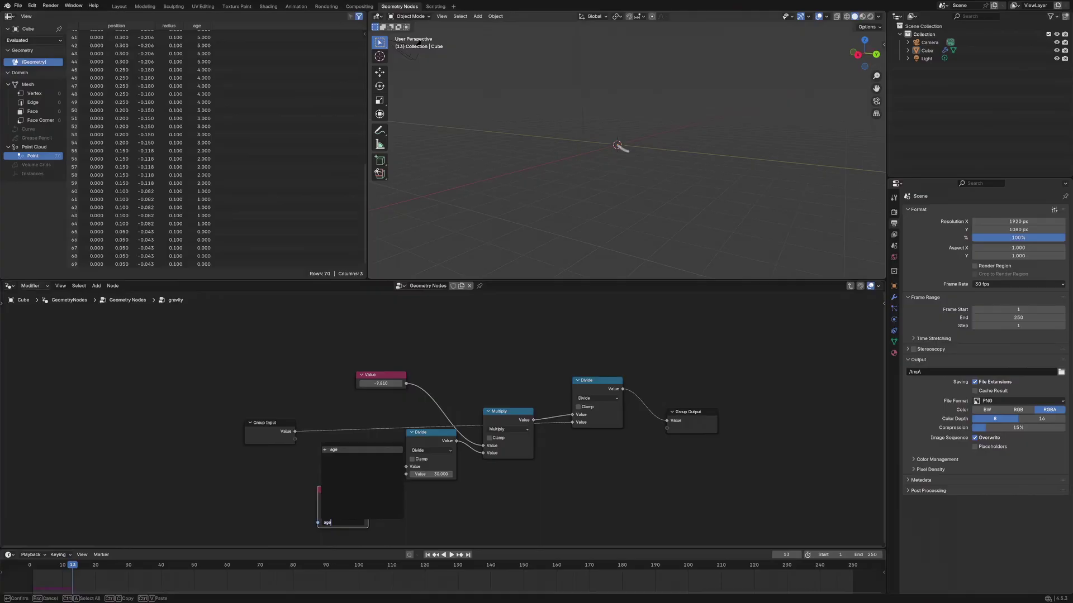
{"action": "key", "text": "Return"}
{"action": "key", "text": "Tab"}
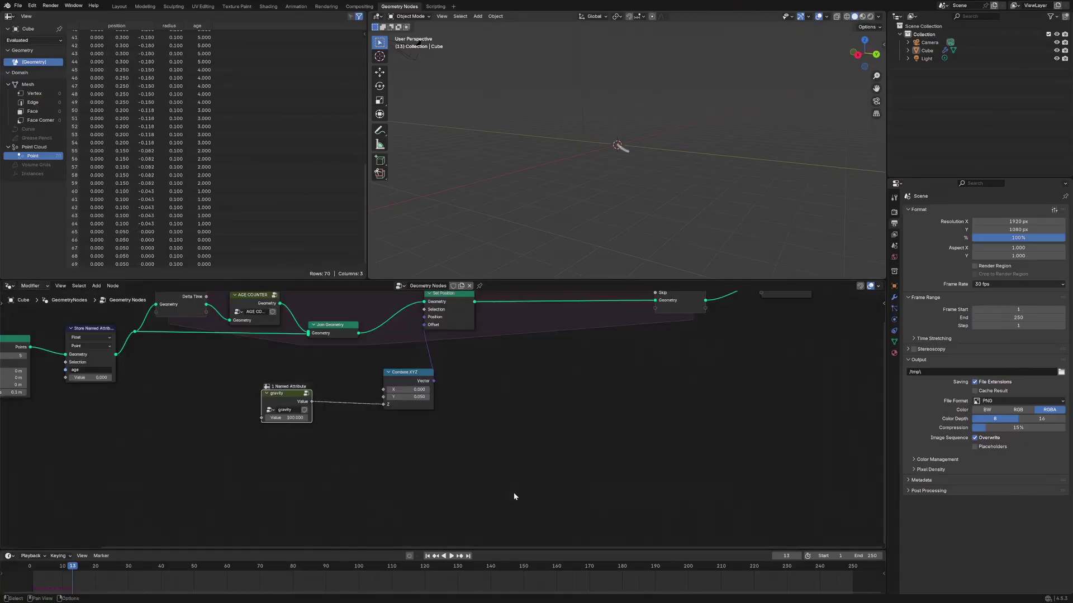
Replay the simulation and examine the particle arc alongside the age-driven nodes inside the gravity group.
{"action": "left_click_drag", "start_coordinate": [73, 570], "coordinate": [161, 571]}
{"action": "middle_click_drag", "start_coordinate": [560, 206], "coordinate": [589, 192]}
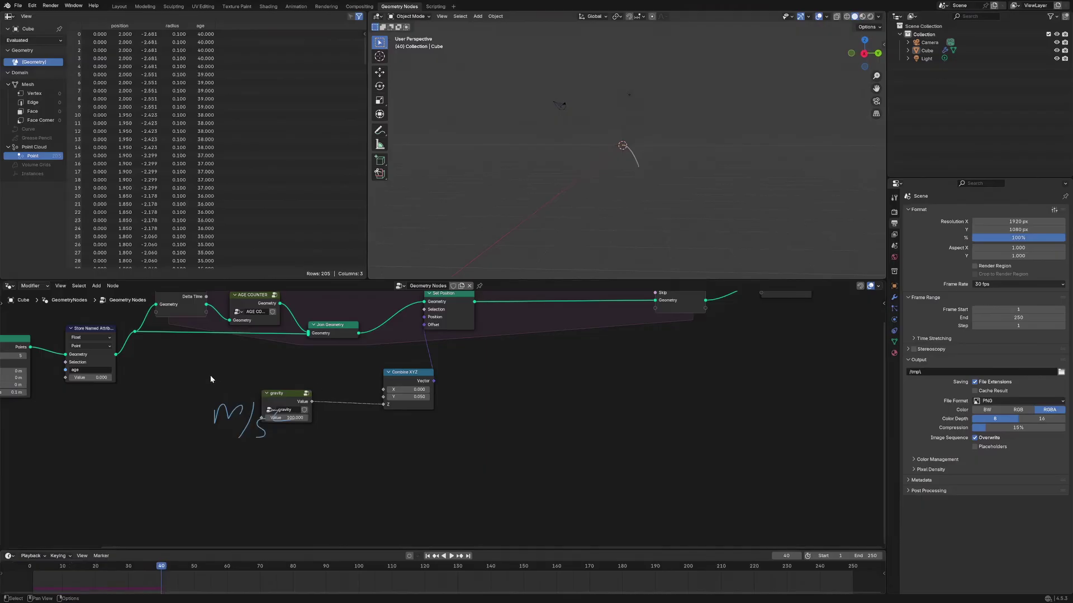
{"action": "left_click", "coordinate": [287, 394]}
{"action": "key", "text": "Tab"}
{"action": "scroll", "coordinate": [498, 467], "scroll_direction": "up", "scroll_amount": 2}
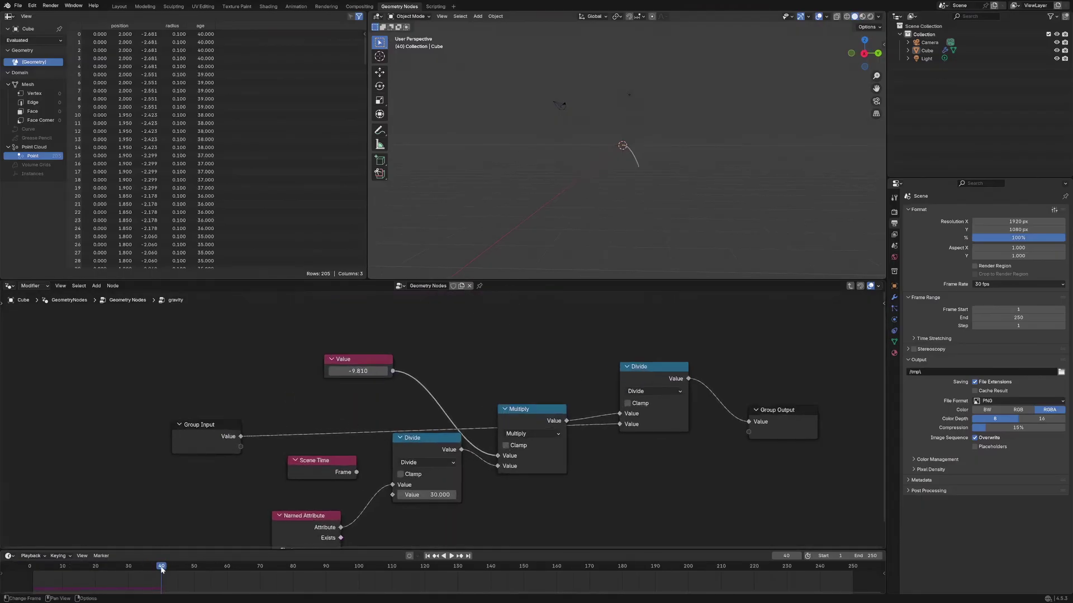
{"action": "left_click_drag", "start_coordinate": [23, 579], "coordinate": [188, 579]}
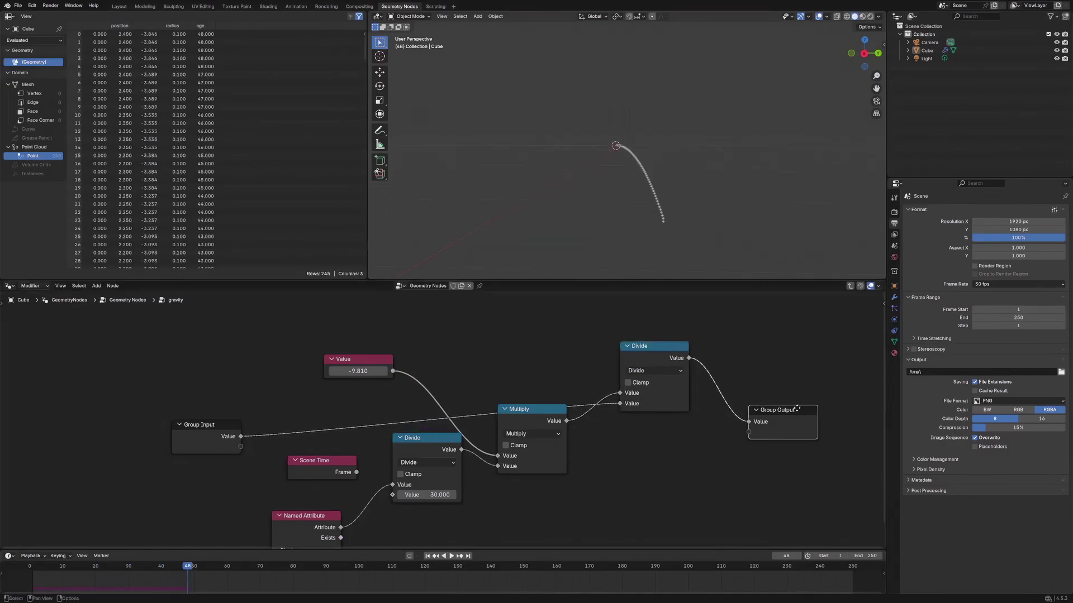
{"action": "left_click_drag", "start_coordinate": [795, 409], "coordinate": [799, 383]}
{"action": "scroll", "coordinate": [667, 226], "scroll_direction": "up", "scroll_amount": 4}
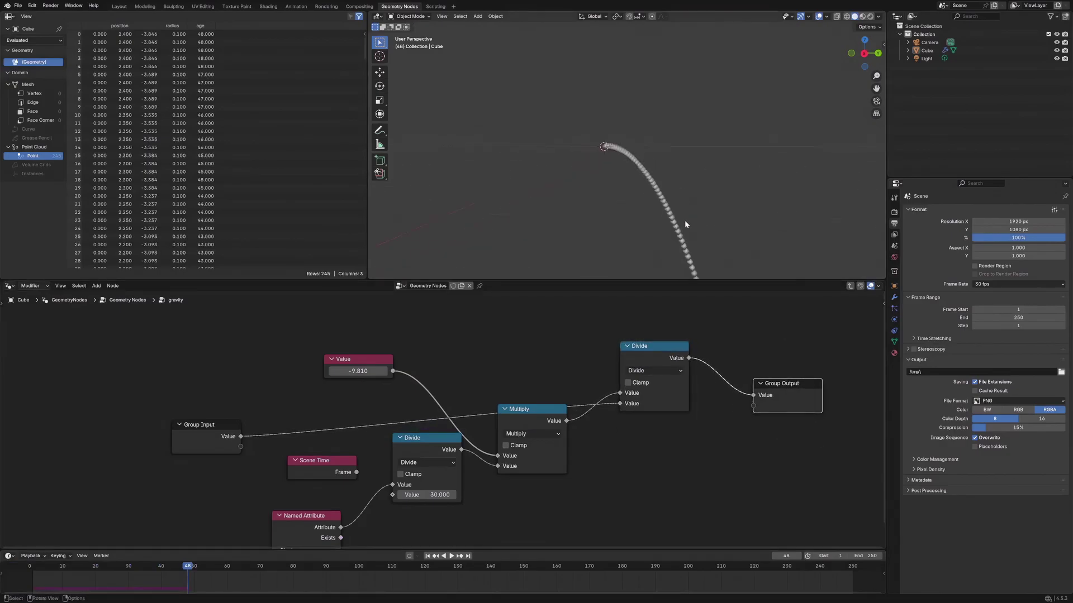
{"action": "left_click_drag", "start_coordinate": [685, 220], "coordinate": [623, 159], "text": "shift"}
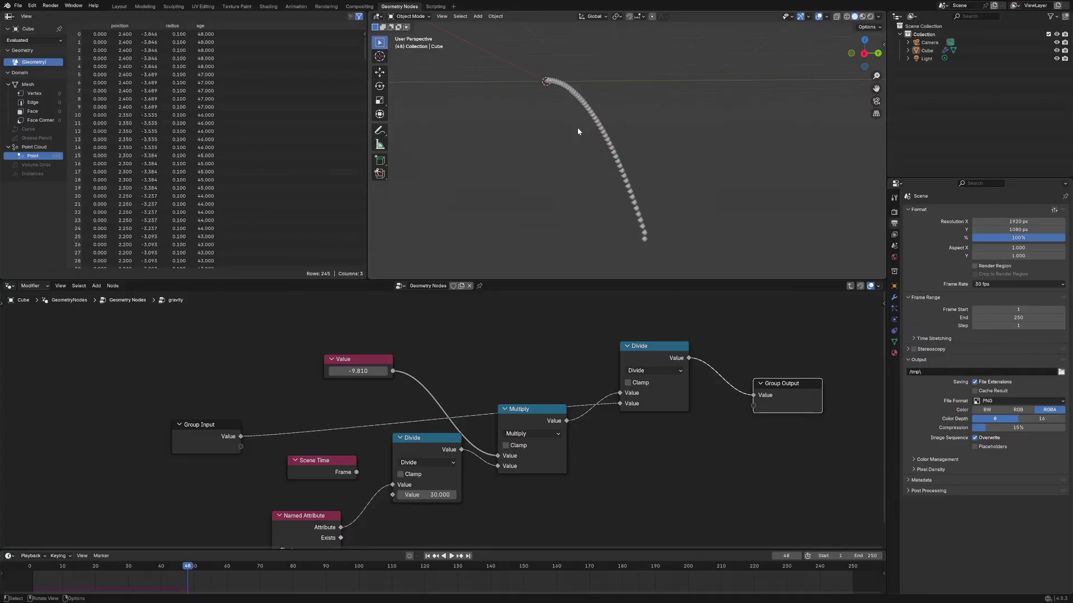
{"action": "middle_click_drag", "start_coordinate": [297, 502], "coordinate": [307, 431]}
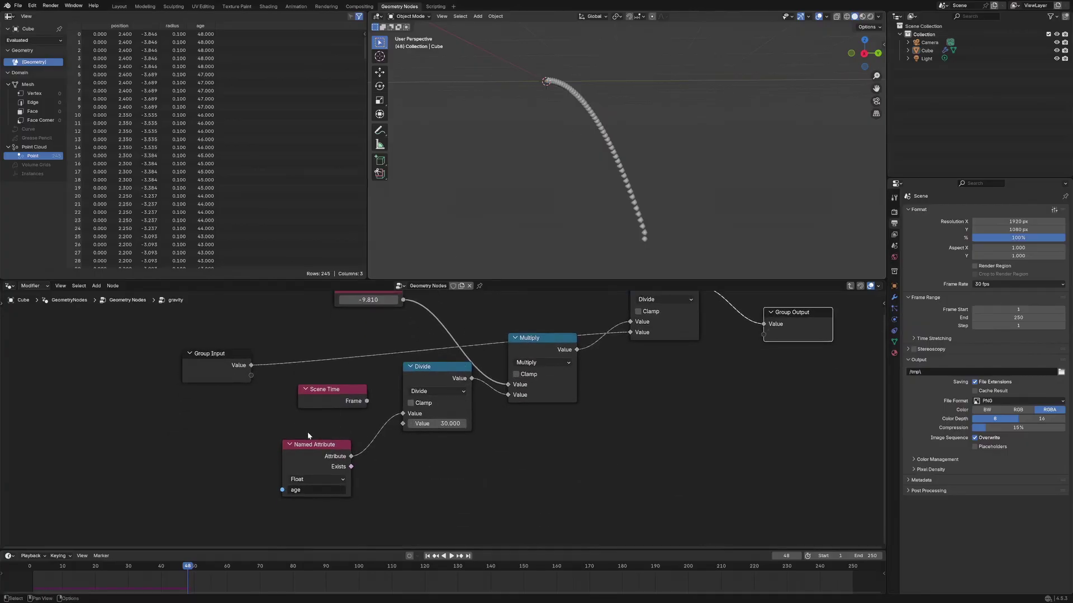
Set the gravity group's Value to 20 in the main node tree and restart the simulation from frame 1.
{"action": "key", "text": "Tab"}
{"action": "left_click", "coordinate": [234, 417]}
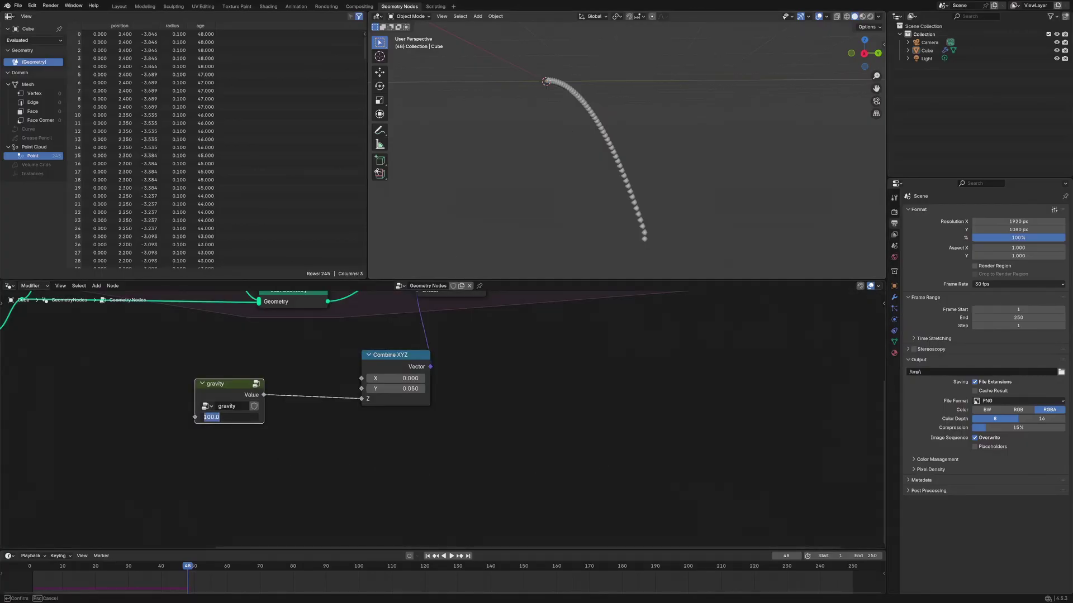
{"action": "type", "text": "20"}
{"action": "key", "text": "Return"}
{"action": "left_click_drag", "start_coordinate": [188, 566], "coordinate": [33, 564]}
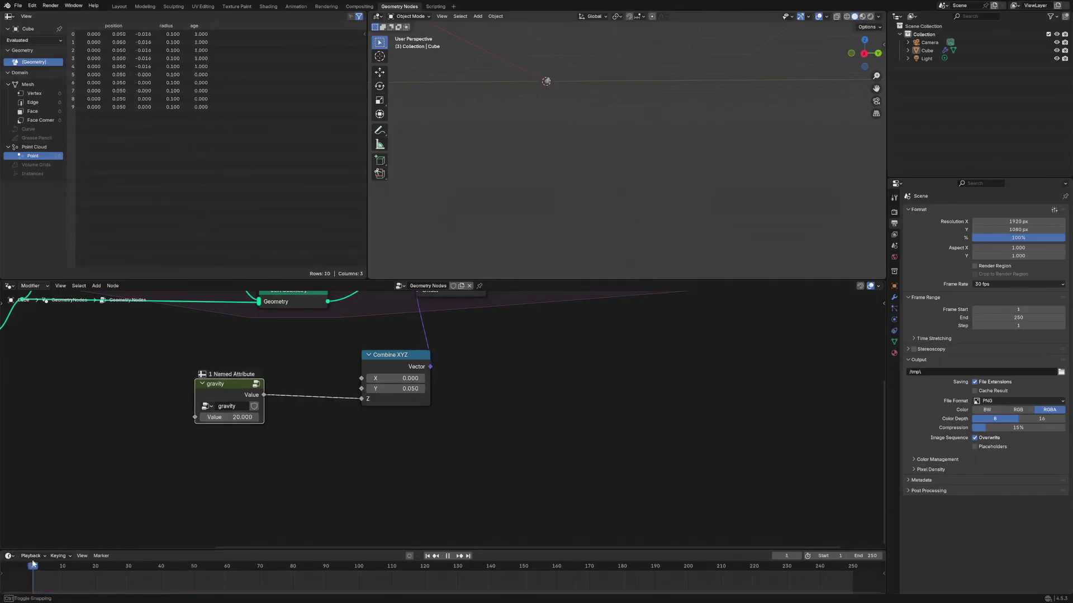
Replay the simulation and examine the particle trail from the side.
{"action": "key", "text": "space"}
{"action": "scroll", "coordinate": [606, 178], "scroll_direction": "down", "scroll_amount": 5}
{"action": "middle_click_drag", "start_coordinate": [606, 177], "coordinate": [560, 180]}
{"action": "middle_click_drag", "start_coordinate": [622, 197], "coordinate": [624, 196]}
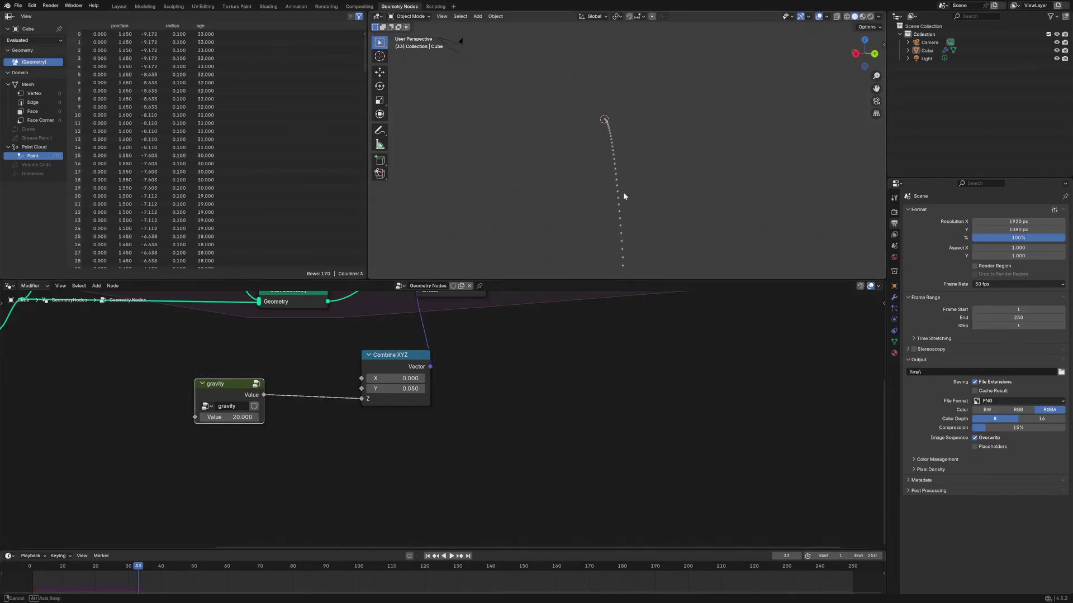
Set the gravity group's Value to 40 and replay the simulation from the start up to frame 21.
{"action": "left_click", "coordinate": [226, 417]}
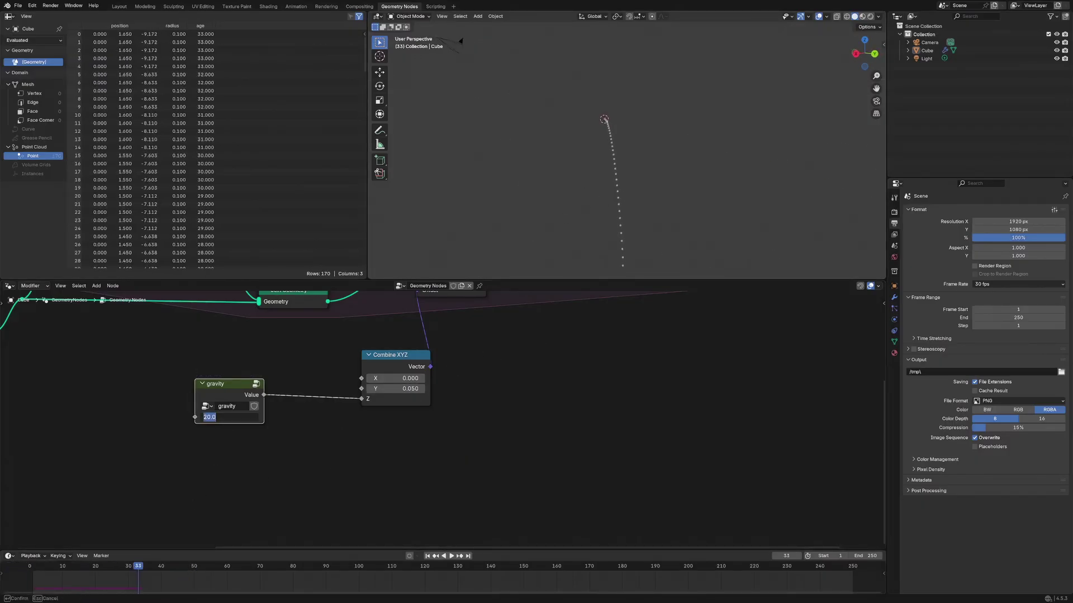
{"action": "type", "text": "40"}
{"action": "key", "text": "Return"}
{"action": "left_click_drag", "start_coordinate": [136, 569], "coordinate": [7, 577]}
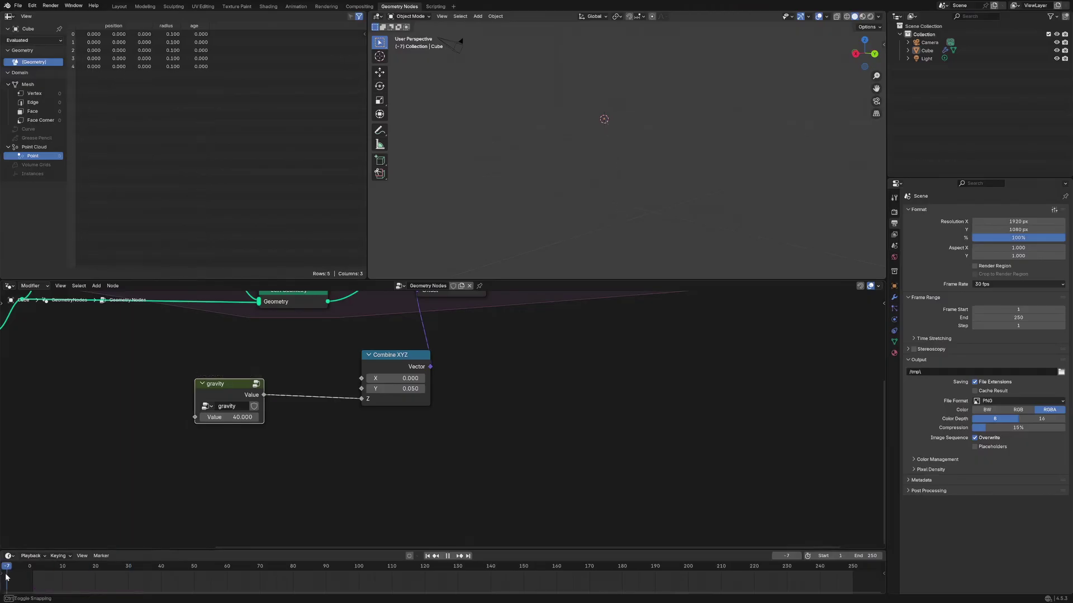
{"action": "key", "text": "space"}
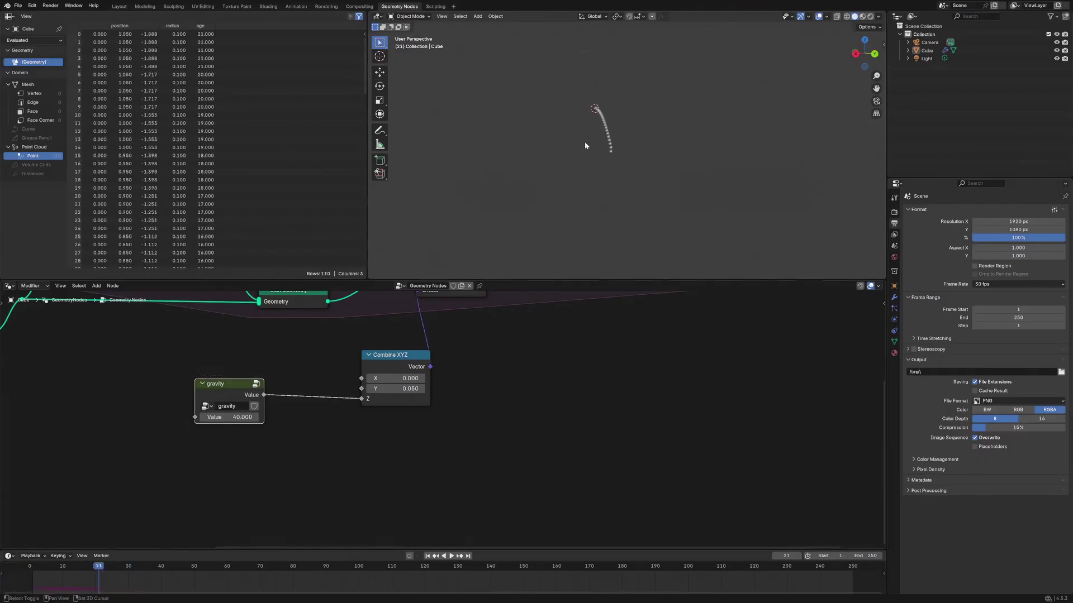
{"action": "middle_click_drag", "start_coordinate": [585, 146], "coordinate": [563, 194]}
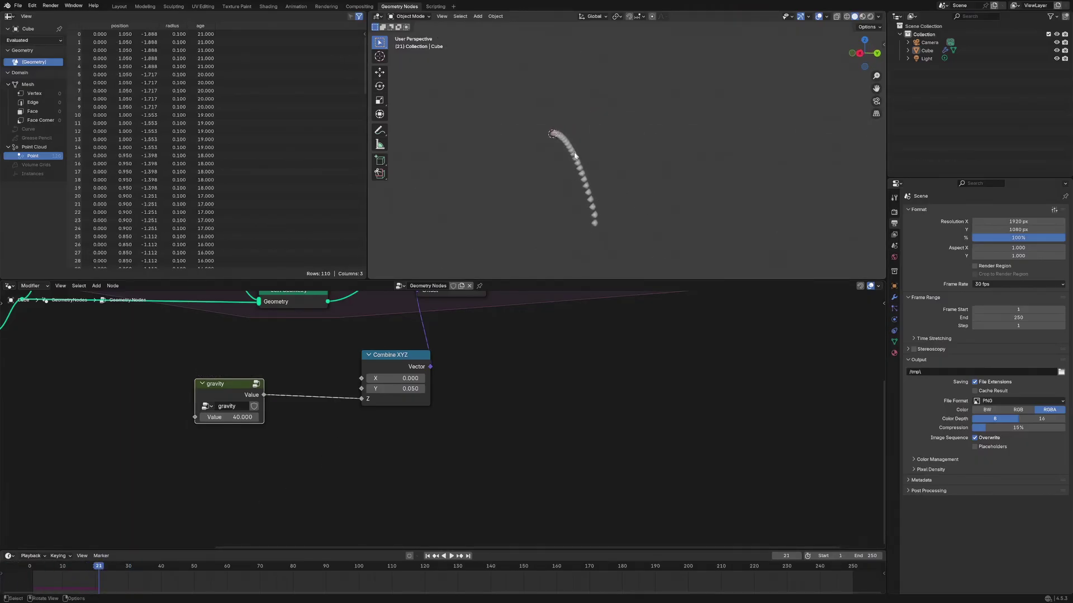
Trace the particle arc with annotation strokes in the 3D viewport and erase them.
{"action": "key", "text": "d"}
{"action": "left_click_drag", "start_coordinate": [553, 120], "coordinate": [581, 136]}
{"action": "left_click_drag", "start_coordinate": [577, 149], "coordinate": [584, 161]}
{"action": "left_click_drag", "start_coordinate": [581, 161], "coordinate": [598, 231]}
{"action": "mouse_move", "coordinate": [602, 214]}
{"action": "right_mouse_down"}
{"action": "mouse_move", "coordinate": [587, 146]}
{"action": "mouse_move", "coordinate": [514, 118]}
{"action": "mouse_move", "coordinate": [498, 136]}
{"action": "right_mouse_up"}
Annotate a cross at the emission point and write "age=0" beside it in the 3D viewport.
{"action": "mouse_move", "coordinate": [546, 124]}
{"action": "left_mouse_down"}
{"action": "mouse_move", "coordinate": [555, 140]}
{"action": "mouse_move", "coordinate": [543, 152]}
{"action": "left_mouse_up"}
{"action": "left_click_drag", "start_coordinate": [617, 106], "coordinate": [625, 132]}
{"action": "left_click_drag", "start_coordinate": [637, 107], "coordinate": [662, 115]}
{"action": "left_click_drag", "start_coordinate": [710, 82], "coordinate": [706, 83]}
{"action": "left_click_drag", "start_coordinate": [669, 100], "coordinate": [685, 98]}
{"action": "left_click_drag", "start_coordinate": [670, 107], "coordinate": [686, 104]}
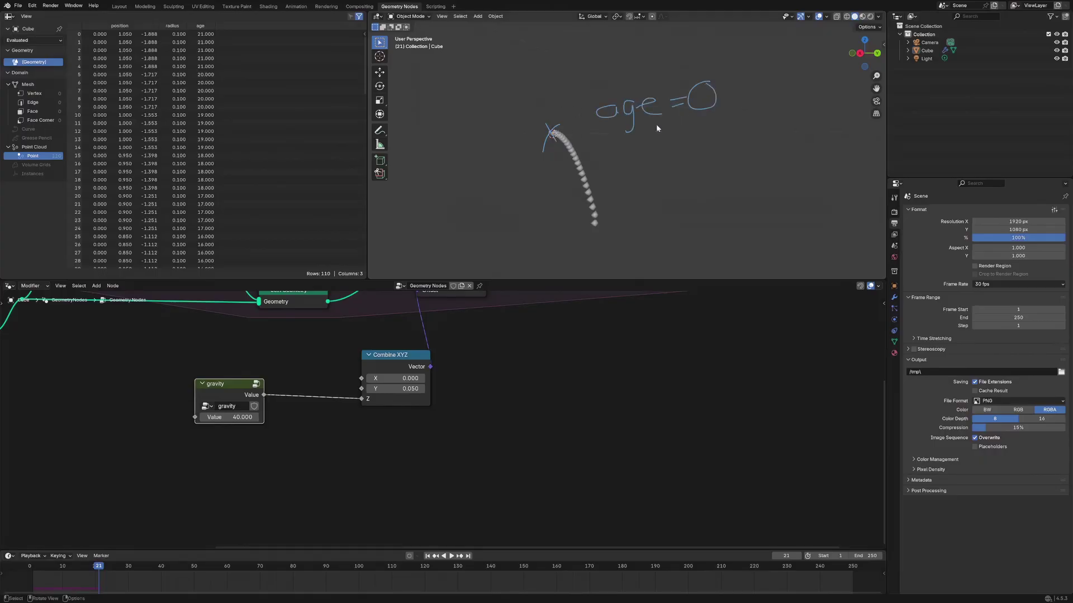
Draw arrows to the arc's first and last particles, label the last one "age=21", and erase the annotations.
{"action": "left_click_drag", "start_coordinate": [553, 129], "coordinate": [591, 100]}
{"action": "left_click_drag", "start_coordinate": [627, 205], "coordinate": [616, 228]}
{"action": "mouse_move", "coordinate": [663, 186]}
{"action": "left_mouse_down"}
{"action": "mouse_move", "coordinate": [664, 199]}
{"action": "mouse_move", "coordinate": [677, 197]}
{"action": "mouse_move", "coordinate": [668, 222]}
{"action": "left_mouse_up"}
{"action": "left_click_drag", "start_coordinate": [690, 191], "coordinate": [705, 195]}
{"action": "left_click_drag", "start_coordinate": [717, 186], "coordinate": [730, 183]}
{"action": "mouse_move", "coordinate": [717, 194]}
{"action": "left_mouse_down"}
{"action": "mouse_move", "coordinate": [755, 186]}
{"action": "mouse_move", "coordinate": [775, 205]}
{"action": "left_mouse_up"}
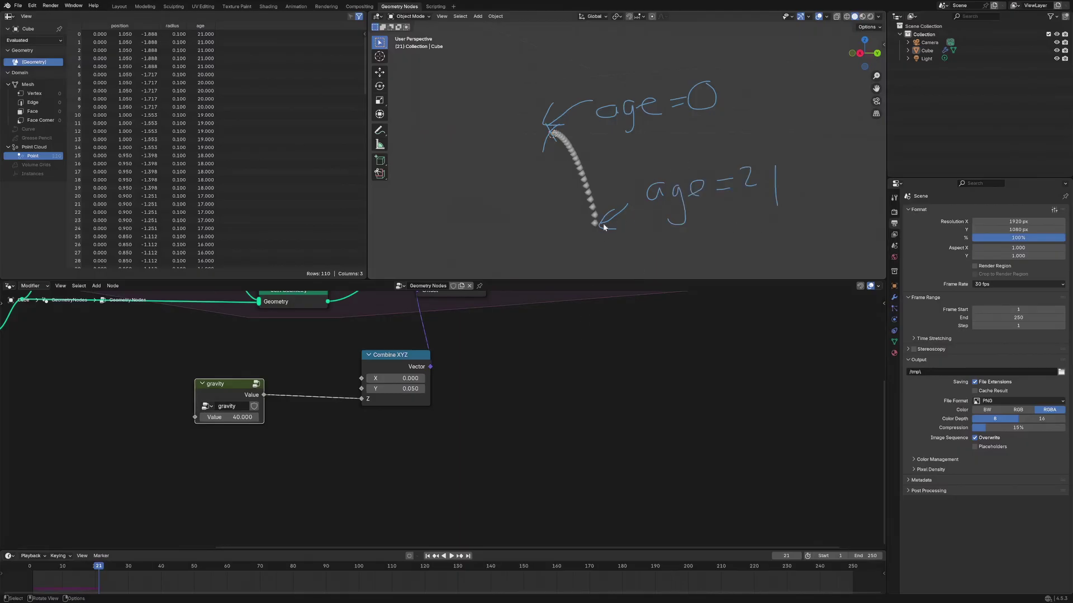
{"action": "mouse_move", "coordinate": [597, 229]}
{"action": "left_mouse_down"}
{"action": "mouse_move", "coordinate": [573, 240]}
{"action": "mouse_move", "coordinate": [599, 223]}
{"action": "left_mouse_up"}
{"action": "mouse_move", "coordinate": [635, 178]}
{"action": "left_mouse_down", "text": "ctrl"}
{"action": "mouse_move", "coordinate": [682, 179]}
{"action": "mouse_move", "coordinate": [673, 218]}
{"action": "mouse_move", "coordinate": [790, 172]}
{"action": "mouse_move", "coordinate": [724, 103]}
{"action": "mouse_move", "coordinate": [575, 95]}
{"action": "mouse_move", "coordinate": [541, 146]}
{"action": "left_mouse_up", "text": "ctrl"}
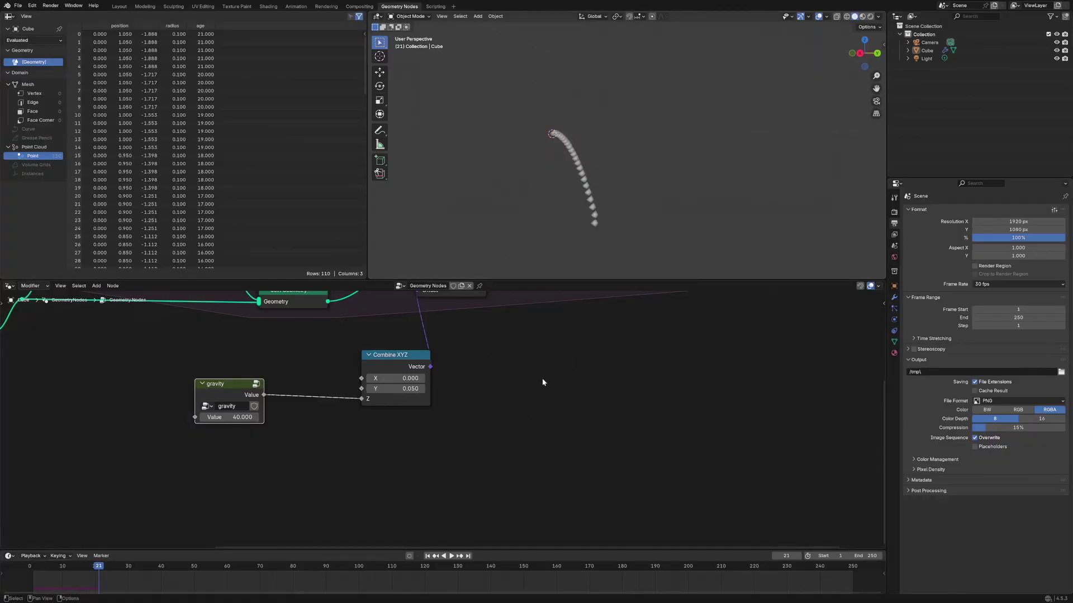
Sketch a box above lines marking the arc's upper and lower levels, with a downward arrow between them.
{"action": "mouse_move", "coordinate": [653, 106]}
{"action": "left_mouse_down"}
{"action": "mouse_move", "coordinate": [656, 91]}
{"action": "mouse_move", "coordinate": [692, 84]}
{"action": "mouse_move", "coordinate": [690, 105]}
{"action": "mouse_move", "coordinate": [648, 109]}
{"action": "left_mouse_up"}
{"action": "left_click_drag", "start_coordinate": [584, 222], "coordinate": [632, 224]}
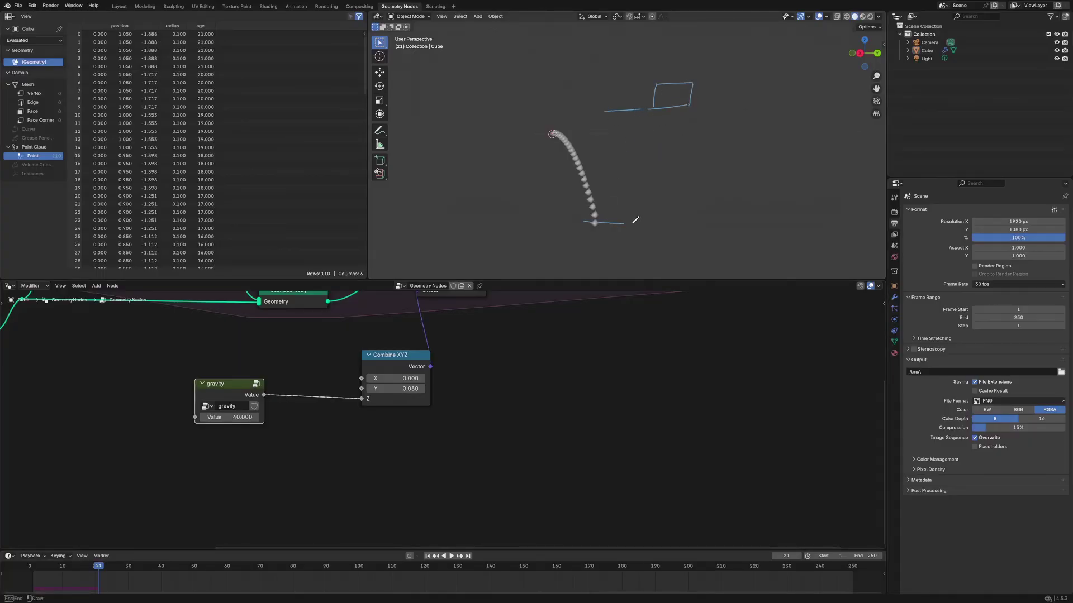
{"action": "left_click_drag", "start_coordinate": [619, 117], "coordinate": [622, 220]}
{"action": "mouse_move", "coordinate": [616, 206]}
{"action": "left_mouse_down"}
{"action": "mouse_move", "coordinate": [621, 224]}
{"action": "mouse_move", "coordinate": [634, 209]}
{"action": "left_mouse_up"}
Annotate "1 sec" beside a second downward arrow under the box, ending on a short ground line.
{"action": "mouse_move", "coordinate": [726, 123]}
{"action": "left_mouse_down"}
{"action": "mouse_move", "coordinate": [735, 111]}
{"action": "mouse_move", "coordinate": [738, 142]}
{"action": "left_mouse_up"}
{"action": "left_click_drag", "start_coordinate": [730, 143], "coordinate": [761, 141]}
{"action": "left_click_drag", "start_coordinate": [783, 134], "coordinate": [800, 139]}
{"action": "left_click_drag", "start_coordinate": [825, 125], "coordinate": [827, 139]}
{"action": "left_click_drag", "start_coordinate": [709, 110], "coordinate": [710, 181]}
{"action": "mouse_move", "coordinate": [700, 171]}
{"action": "left_mouse_down"}
{"action": "mouse_move", "coordinate": [722, 179]}
{"action": "mouse_move", "coordinate": [733, 168]}
{"action": "left_mouse_up"}
{"action": "left_click_drag", "start_coordinate": [674, 193], "coordinate": [737, 190]}
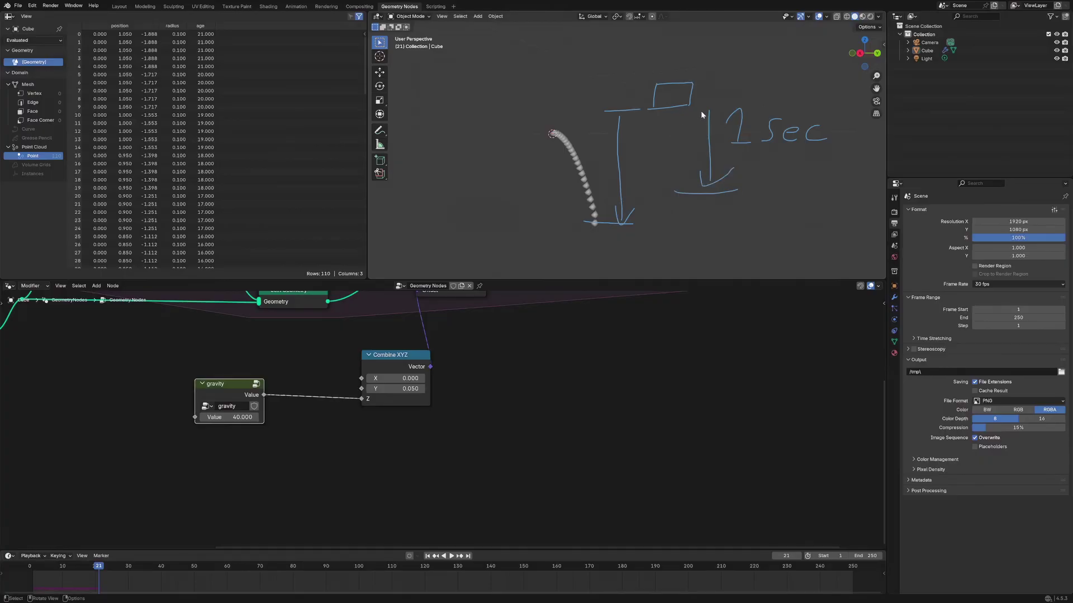
Write "9,81 m/s²" after an opening bracket above the arc and join it to the box with a curve.
{"action": "left_click_drag", "start_coordinate": [478, 91], "coordinate": [472, 165]}
{"action": "left_click_drag", "start_coordinate": [481, 147], "coordinate": [481, 155]}
{"action": "mouse_move", "coordinate": [512, 104]}
{"action": "left_mouse_down"}
{"action": "mouse_move", "coordinate": [502, 103]}
{"action": "mouse_move", "coordinate": [524, 103]}
{"action": "mouse_move", "coordinate": [548, 125]}
{"action": "left_mouse_up"}
{"action": "left_click_drag", "start_coordinate": [557, 80], "coordinate": [565, 80]}
{"action": "mouse_move", "coordinate": [572, 75]}
{"action": "left_mouse_down"}
{"action": "mouse_move", "coordinate": [591, 78]}
{"action": "mouse_move", "coordinate": [594, 107]}
{"action": "mouse_move", "coordinate": [653, 74]}
{"action": "left_mouse_up"}
{"action": "left_click_drag", "start_coordinate": [439, 82], "coordinate": [442, 167]}
{"action": "left_click_drag", "start_coordinate": [612, 28], "coordinate": [695, 85]}
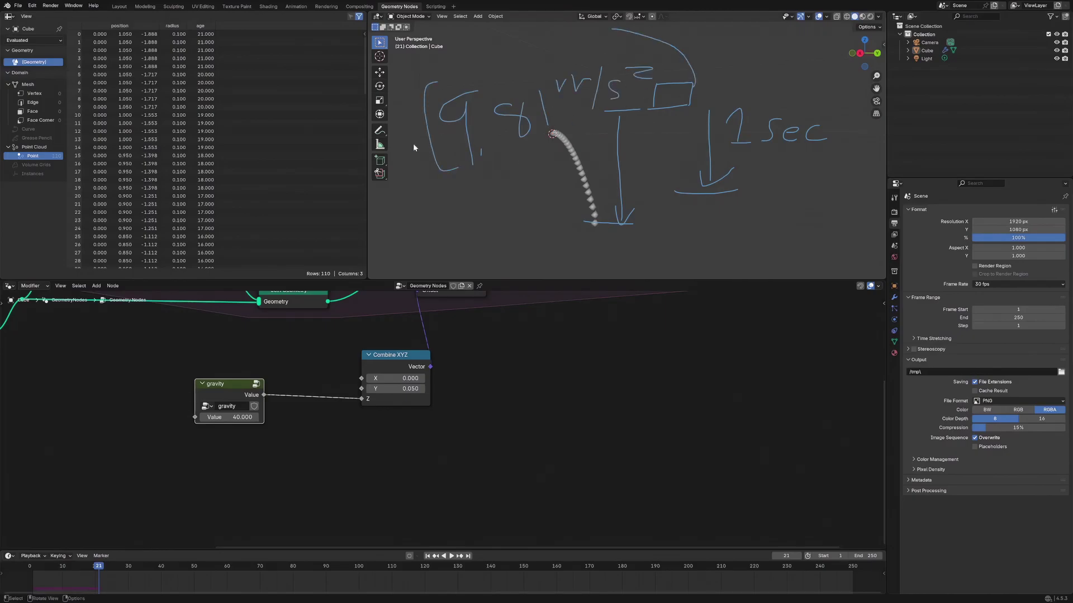
Write "1/s" before the bracket and "9,81 m/s" on the line below.
{"action": "left_click_drag", "start_coordinate": [409, 136], "coordinate": [419, 166]}
{"action": "left_click_drag", "start_coordinate": [423, 169], "coordinate": [407, 197]}
{"action": "mouse_move", "coordinate": [483, 188]}
{"action": "left_mouse_down"}
{"action": "mouse_move", "coordinate": [453, 208]}
{"action": "mouse_move", "coordinate": [482, 246]}
{"action": "left_mouse_up"}
{"action": "left_click_drag", "start_coordinate": [493, 236], "coordinate": [493, 246]}
{"action": "mouse_move", "coordinate": [538, 196]}
{"action": "left_mouse_down"}
{"action": "mouse_move", "coordinate": [531, 231]}
{"action": "mouse_move", "coordinate": [535, 197]}
{"action": "left_mouse_up"}
{"action": "mouse_move", "coordinate": [547, 179]}
{"action": "left_mouse_down"}
{"action": "mouse_move", "coordinate": [557, 235]}
{"action": "mouse_move", "coordinate": [590, 221]}
{"action": "mouse_move", "coordinate": [591, 242]}
{"action": "left_mouse_up"}
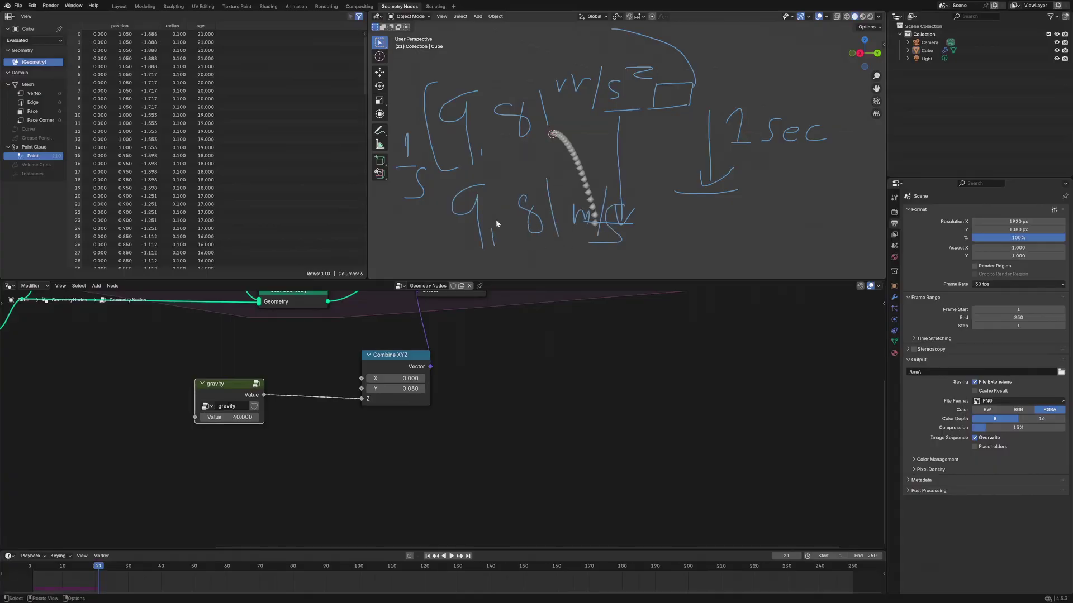
Add the remaining strokes to the gravity formula notes and erase all annotations.
{"action": "left_click_drag", "start_coordinate": [609, 174], "coordinate": [663, 257]}
{"action": "mouse_move", "coordinate": [393, 233]}
{"action": "left_mouse_down"}
{"action": "mouse_move", "coordinate": [430, 250]}
{"action": "mouse_move", "coordinate": [417, 251]}
{"action": "left_mouse_up"}
{"action": "left_click_drag", "start_coordinate": [692, 225], "coordinate": [736, 235]}
{"action": "left_click_drag", "start_coordinate": [724, 223], "coordinate": [730, 242]}
{"action": "mouse_move", "coordinate": [785, 211]}
{"action": "left_mouse_down"}
{"action": "mouse_move", "coordinate": [775, 240]}
{"action": "mouse_move", "coordinate": [820, 218]}
{"action": "mouse_move", "coordinate": [839, 247]}
{"action": "left_mouse_up"}
{"action": "left_click_drag", "start_coordinate": [846, 225], "coordinate": [867, 242]}
{"action": "right_click_drag", "start_coordinate": [866, 240], "coordinate": [839, 181]}
{"action": "mouse_move", "coordinate": [843, 177]}
{"action": "left_mouse_down", "text": "ctrl"}
{"action": "mouse_move", "coordinate": [749, 180]}
{"action": "mouse_move", "coordinate": [773, 67]}
{"action": "mouse_move", "coordinate": [802, 115]}
{"action": "mouse_move", "coordinate": [560, 261]}
{"action": "mouse_move", "coordinate": [694, 72]}
{"action": "mouse_move", "coordinate": [579, 38]}
{"action": "mouse_move", "coordinate": [598, 84]}
{"action": "mouse_move", "coordinate": [441, 119]}
{"action": "mouse_move", "coordinate": [403, 237]}
{"action": "mouse_move", "coordinate": [492, 173]}
{"action": "mouse_move", "coordinate": [614, 168]}
{"action": "mouse_move", "coordinate": [548, 136]}
{"action": "left_mouse_up", "text": "ctrl"}
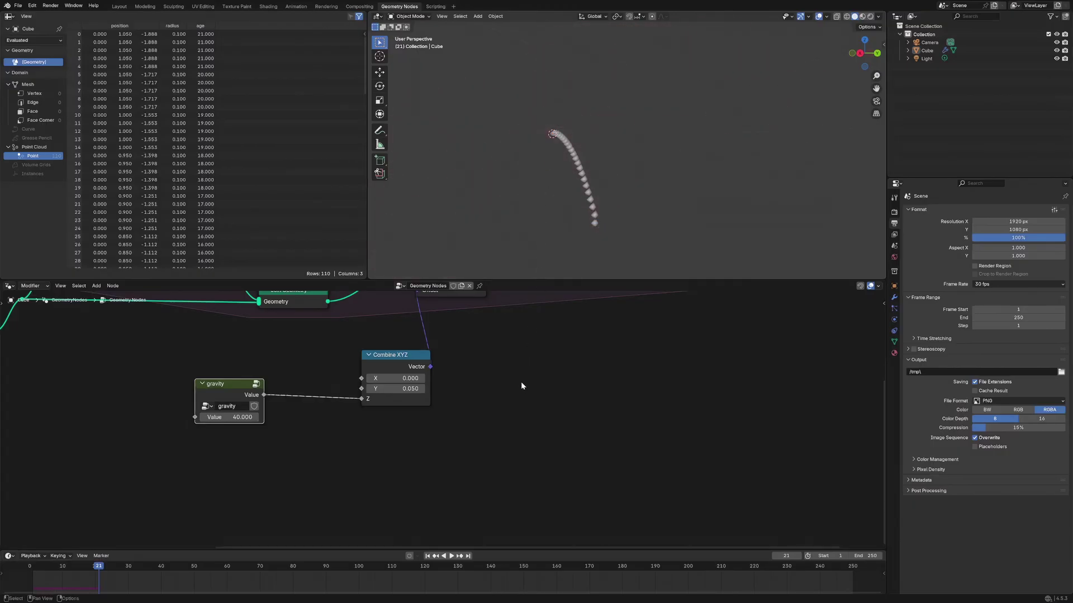
Move the Set Position, Simulation output and Group Output nodes further right to make room in the node tree.
{"action": "middle_click_drag", "start_coordinate": [520, 382], "coordinate": [462, 453]}
{"action": "left_click_drag", "start_coordinate": [406, 337], "coordinate": [441, 323]}
{"action": "left_click_drag", "start_coordinate": [355, 428], "coordinate": [355, 426]}
{"action": "left_click", "coordinate": [364, 408]}
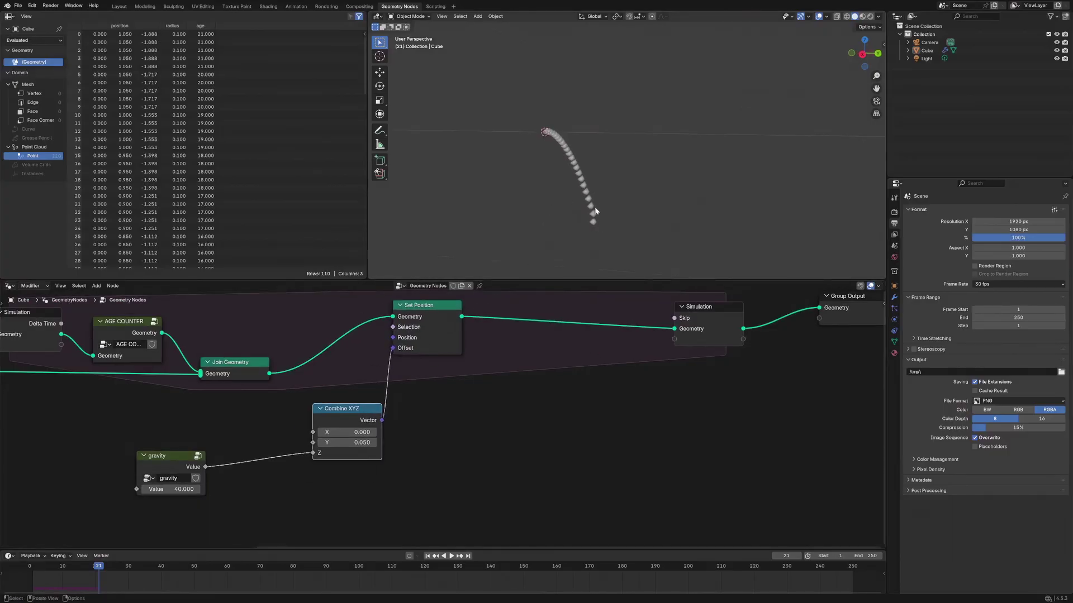
{"action": "middle_click_drag", "start_coordinate": [783, 352], "coordinate": [666, 363]}
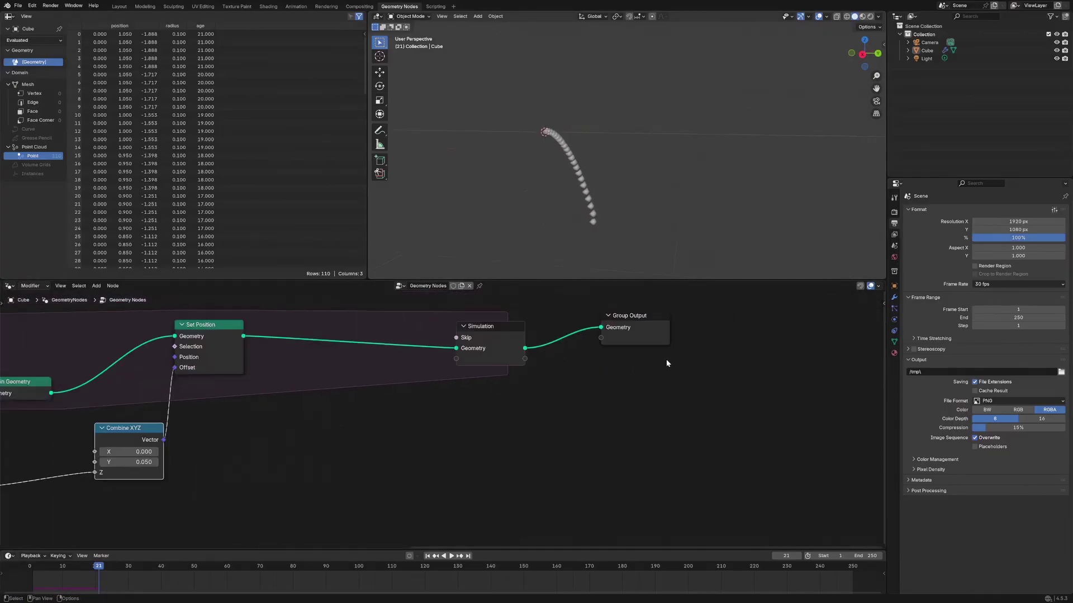
{"action": "left_click_drag", "start_coordinate": [619, 339], "coordinate": [656, 332]}
{"action": "left_click_drag", "start_coordinate": [497, 358], "coordinate": [531, 351]}
{"action": "left_click_drag", "start_coordinate": [209, 350], "coordinate": [274, 331]}
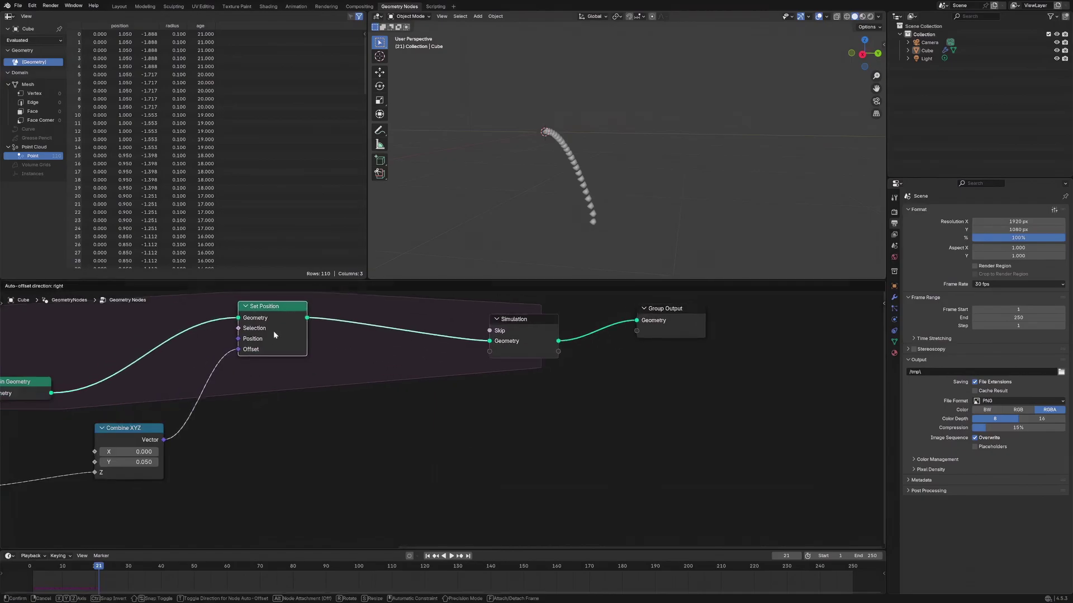
Reposition the gravity group and Combine XYZ nodes, leaving a gap before Set Position's Offset input.
{"action": "middle_click_drag", "start_coordinate": [269, 399], "coordinate": [445, 368]}
{"action": "left_click_drag", "start_coordinate": [313, 396], "coordinate": [371, 364]}
{"action": "left_click_drag", "start_coordinate": [132, 434], "coordinate": [145, 409]}
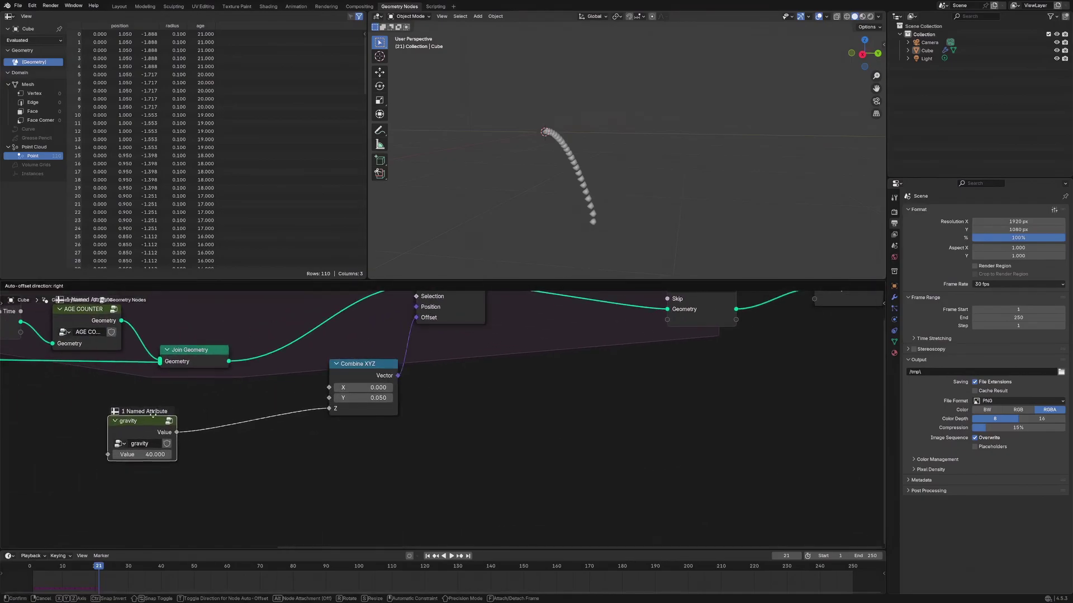
{"action": "left_click_drag", "start_coordinate": [374, 363], "coordinate": [324, 374]}
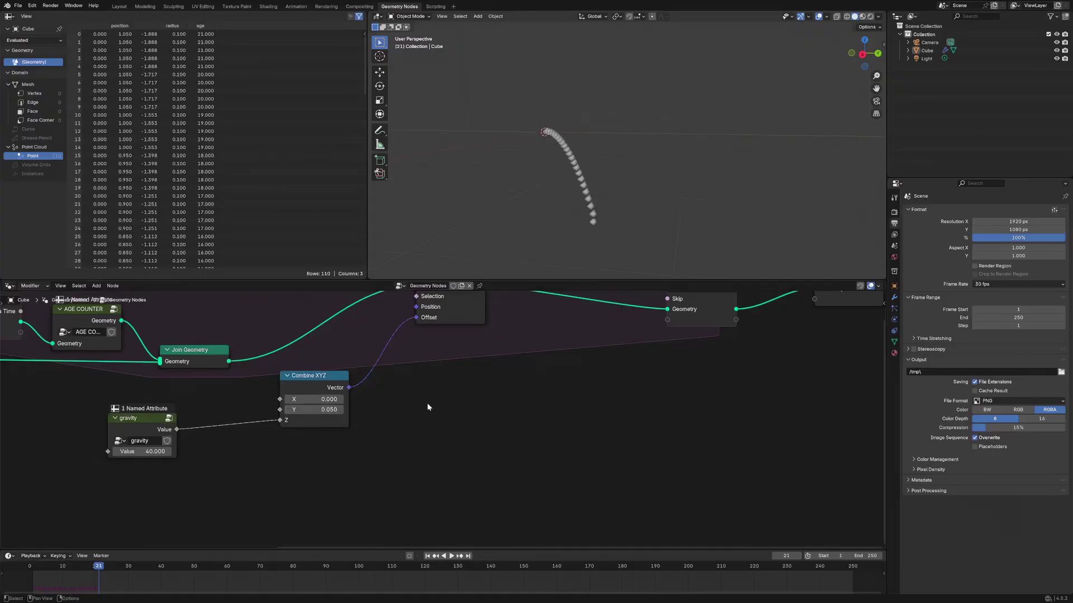
{"action": "key", "text": "shift+a"}
{"action": "type", "text": "vector"}
{"action": "key", "text": "Return"}
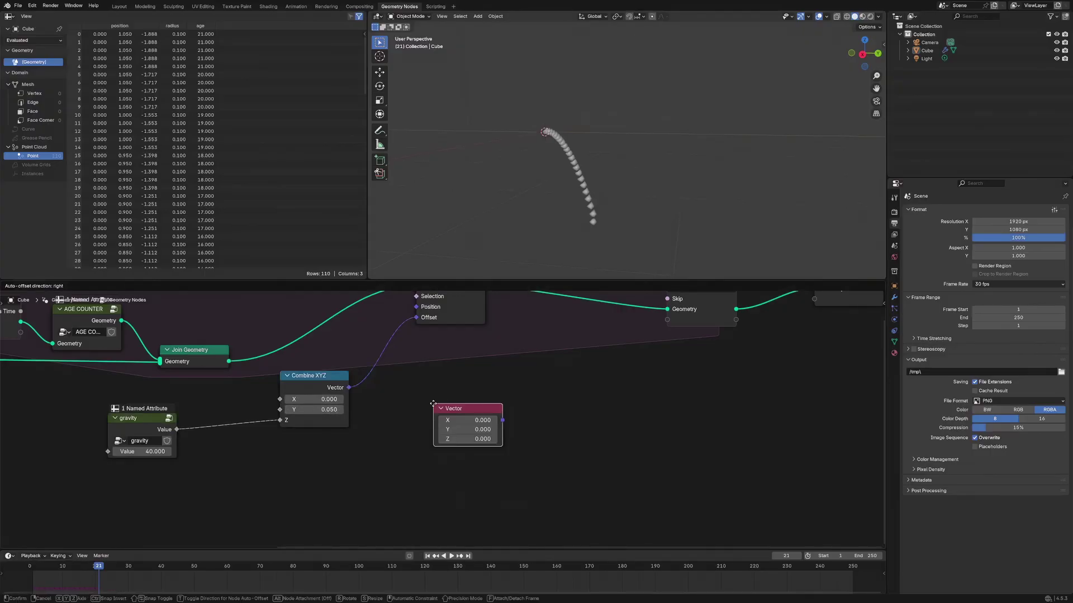
{"action": "left_click", "coordinate": [437, 408]}
{"action": "key", "text": "ctrl+z"}
Insert a Vector Math node set to Add between Combine XYZ and Set Position's Offset.
{"action": "key", "text": "shift+a"}
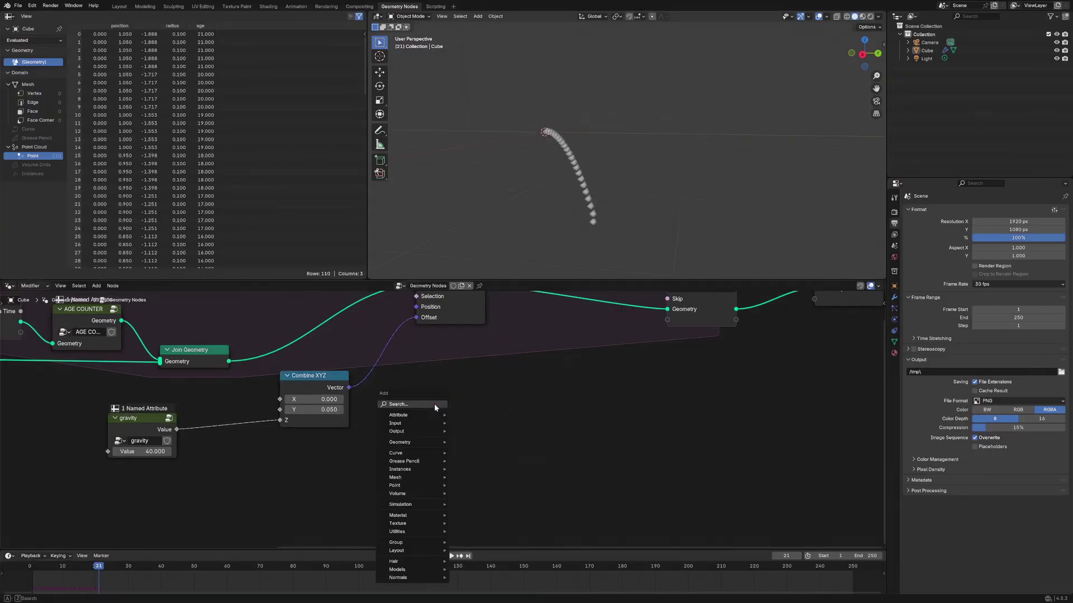
{"action": "type", "text": "vector ma"}
{"action": "key", "text": "Return"}
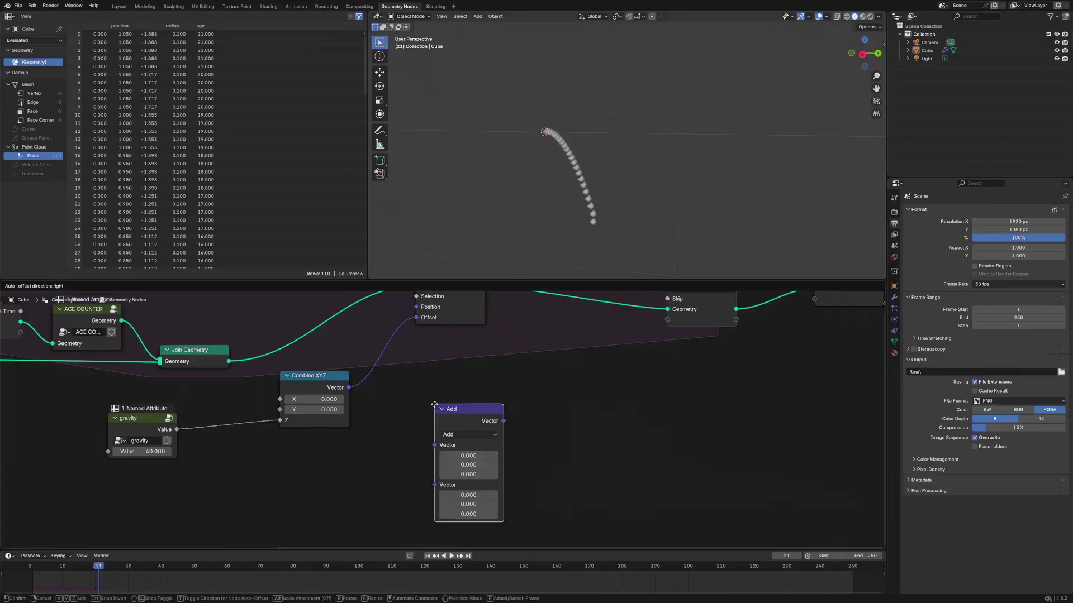
{"action": "left_click", "coordinate": [367, 338]}
Add a Random Value node below the Add node and set its data type to Vector.
{"action": "key", "text": "shift+a"}
{"action": "type", "text": "ranmd"}
{"action": "key", "text": "BackSpace"}
{"action": "key", "text": "BackSpace"}
{"action": "type", "text": "dom"}
{"action": "key", "text": "Return"}
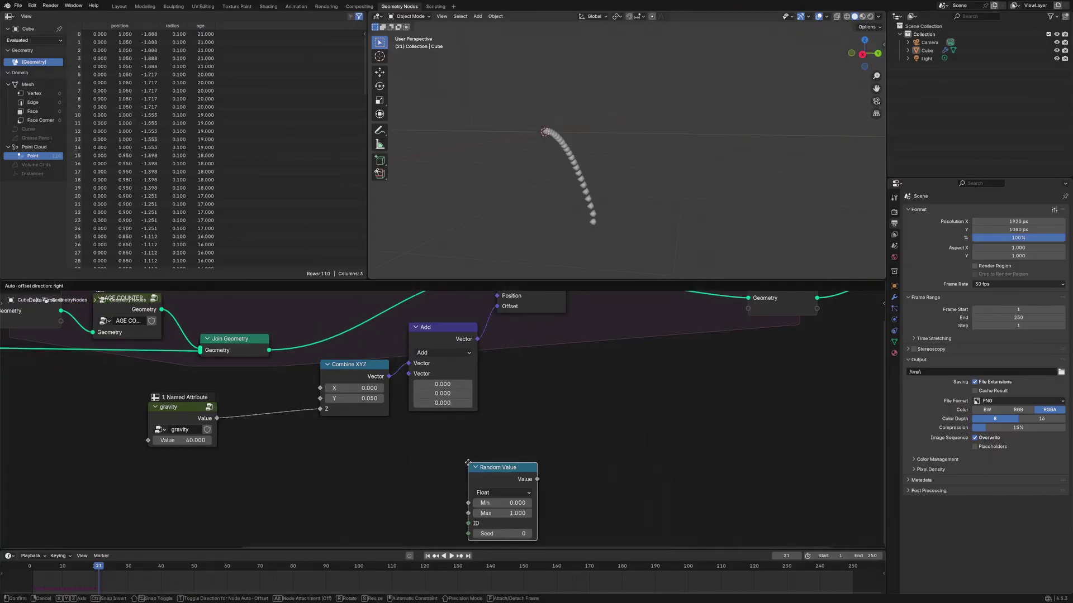
{"action": "left_click", "coordinate": [437, 471]}
{"action": "left_click", "coordinate": [433, 485]}
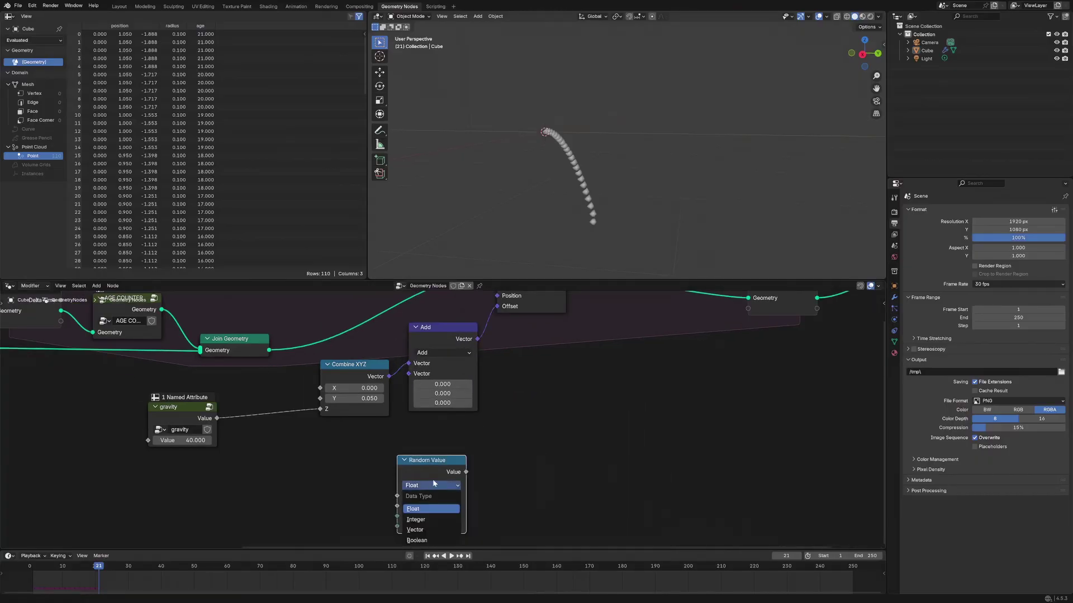
{"action": "left_click", "coordinate": [416, 530]}
Set Random Value's Min to -1 and Max to 1 on all axes, feeding the Add node's second Vector.
{"action": "left_click_drag", "start_coordinate": [440, 463], "coordinate": [573, 361]}
{"action": "left_click", "coordinate": [564, 404]}
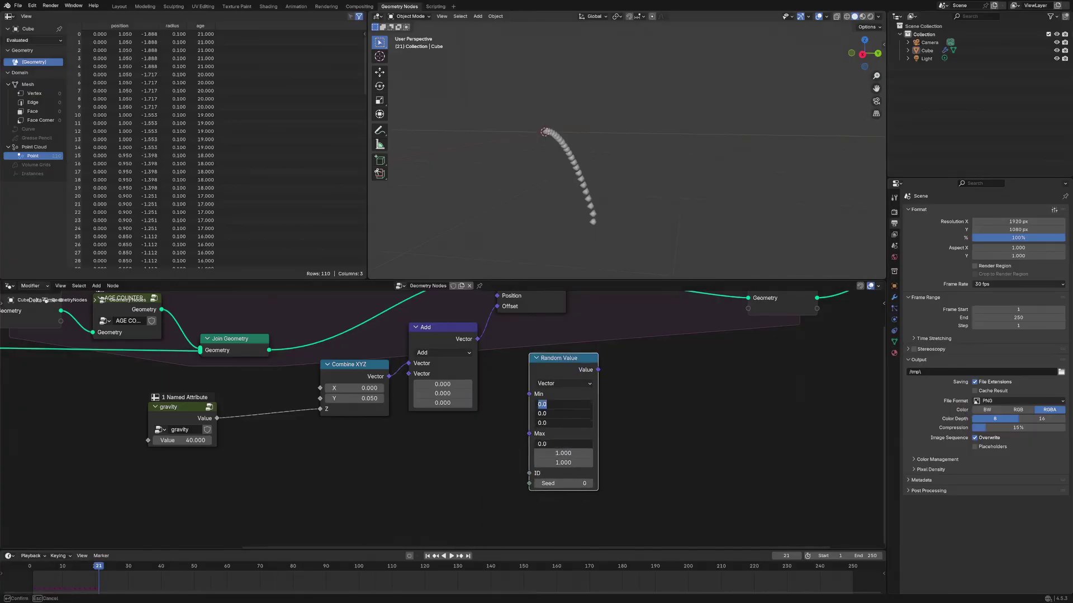
{"action": "type", "text": "-1"}
{"action": "key", "text": "Return"}
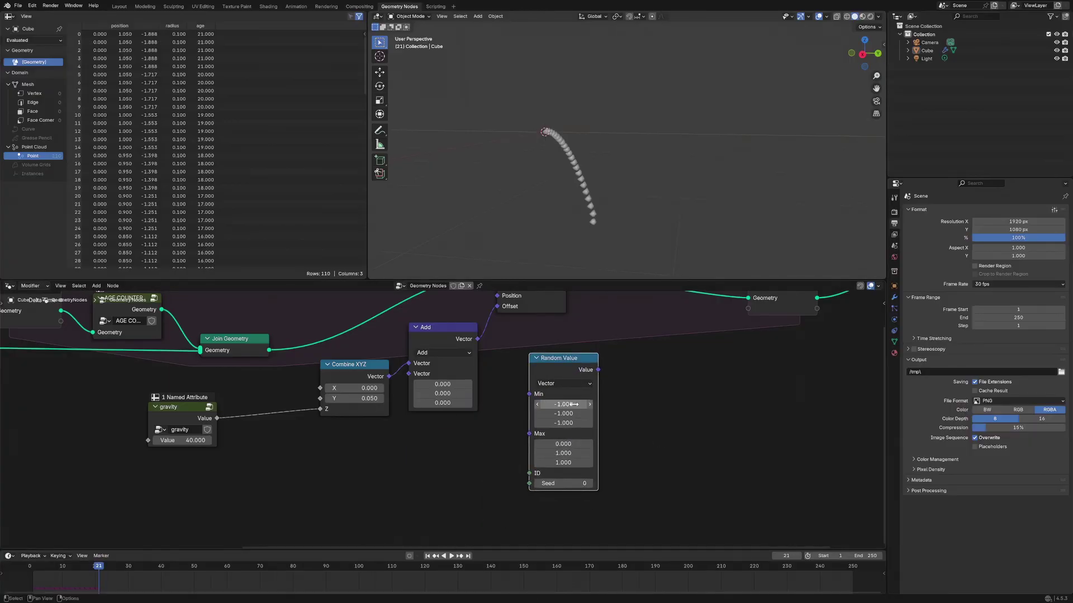
{"action": "left_click", "coordinate": [563, 444]}
{"action": "key", "text": "Return"}
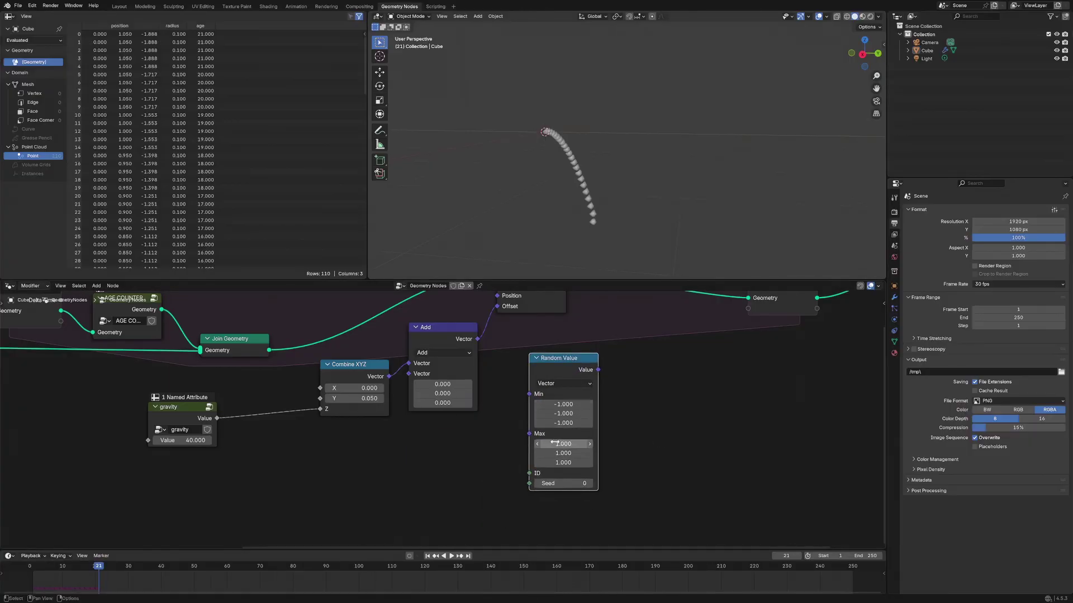
{"action": "left_click_drag", "start_coordinate": [597, 369], "coordinate": [416, 375]}
{"action": "left_click_drag", "start_coordinate": [561, 359], "coordinate": [432, 400]}
Replay the simulation from the start, examine the particle spread, and scrub back to frame 21.
{"action": "left_click_drag", "start_coordinate": [102, 566], "coordinate": [23, 570]}
{"action": "key", "text": "space"}
{"action": "scroll", "coordinate": [572, 194], "scroll_direction": "down", "scroll_amount": 9}
{"action": "key", "text": "b"}
{"action": "key", "text": "Escape"}
{"action": "key", "text": "space"}
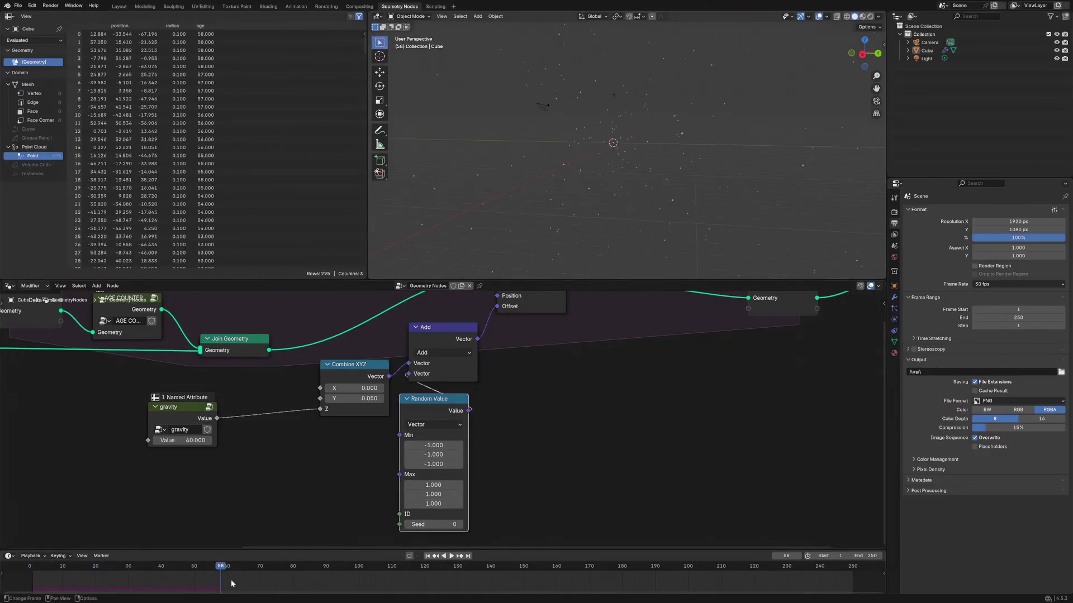
{"action": "left_click_drag", "start_coordinate": [222, 572], "coordinate": [99, 567]}
Shift the Combine XYZ node slightly away from the Add node and set its Y to 0.
{"action": "left_click", "coordinate": [353, 399]}
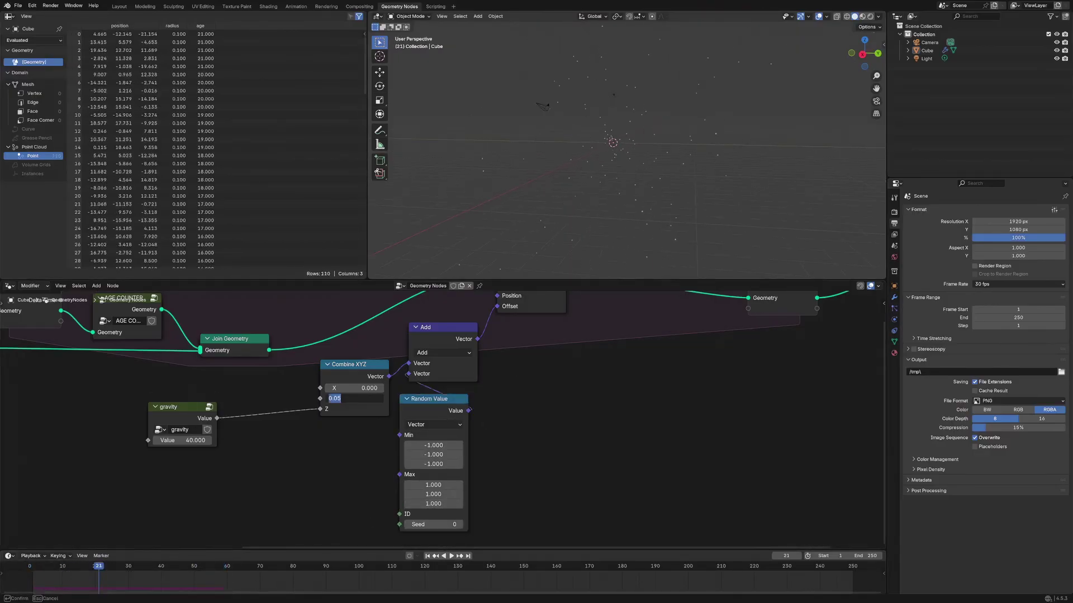
{"action": "key", "text": "Return"}
{"action": "left_click_drag", "start_coordinate": [369, 374], "coordinate": [350, 365]}
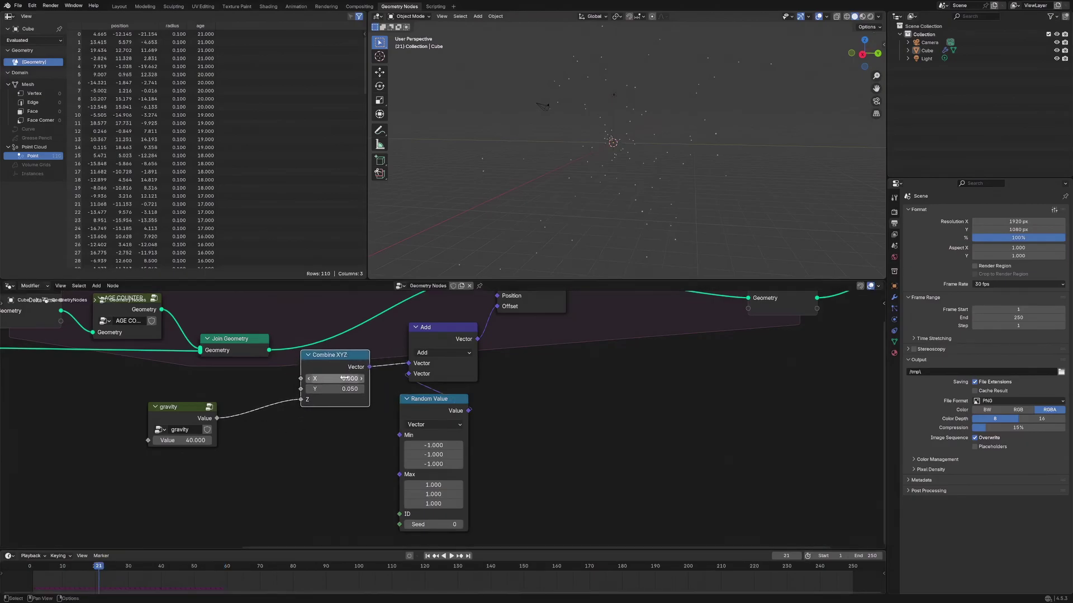
{"action": "left_click", "coordinate": [342, 389]}
{"action": "left_click", "coordinate": [343, 398]}
{"action": "left_click", "coordinate": [339, 387]}
{"action": "type", "text": "0"}
{"action": "key", "text": "Return"}
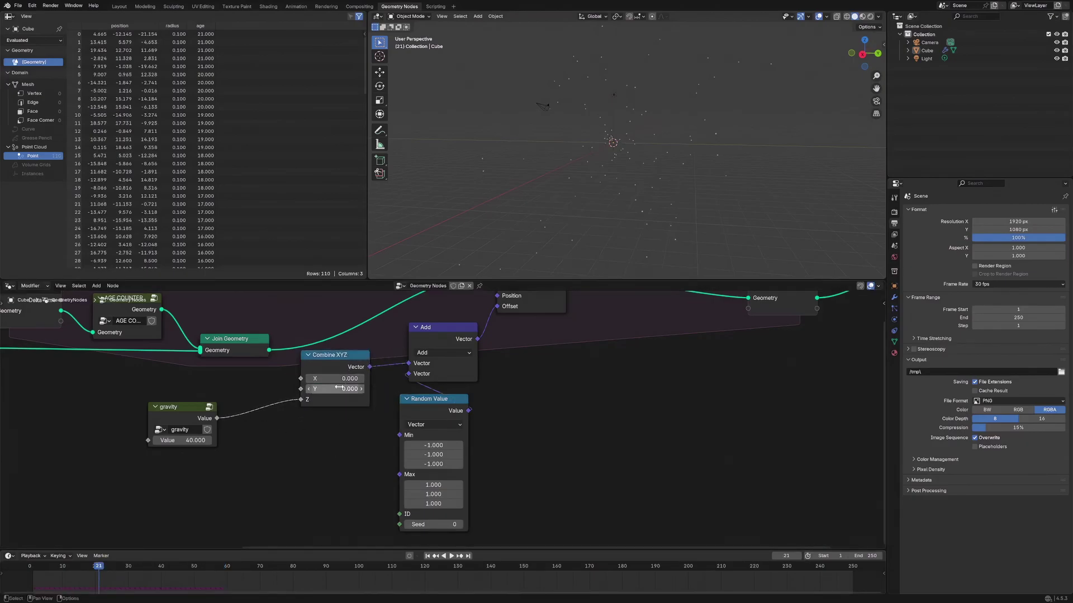
Play the simulation and examine how the randomly offset particles spread around the origin.
{"action": "key", "text": "space"}
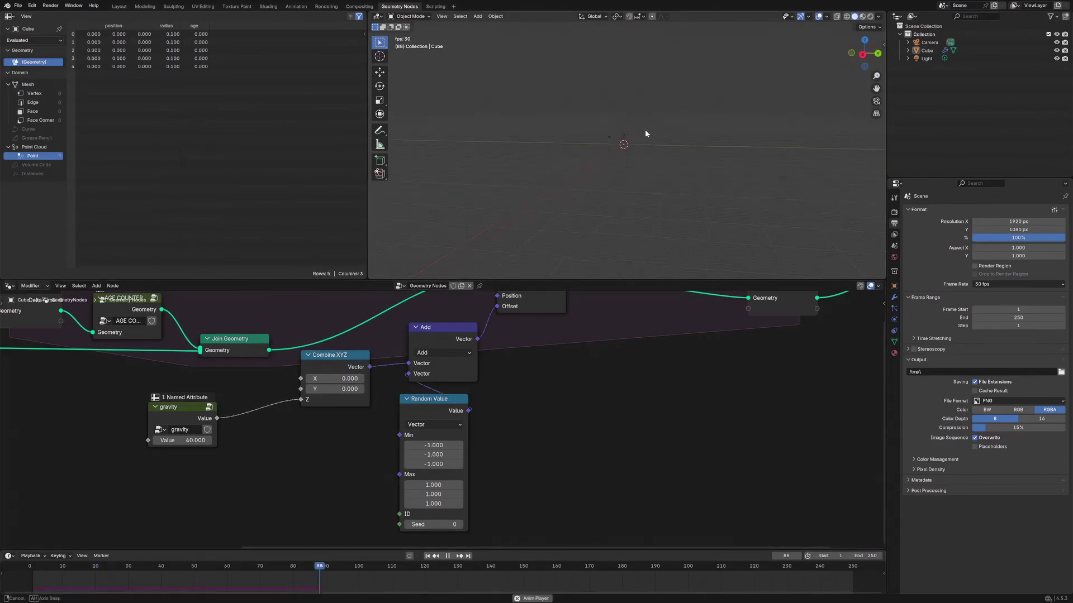
{"action": "middle_click_drag", "start_coordinate": [645, 130], "coordinate": [612, 168]}
{"action": "scroll", "coordinate": [650, 145], "scroll_direction": "up", "scroll_amount": 5}
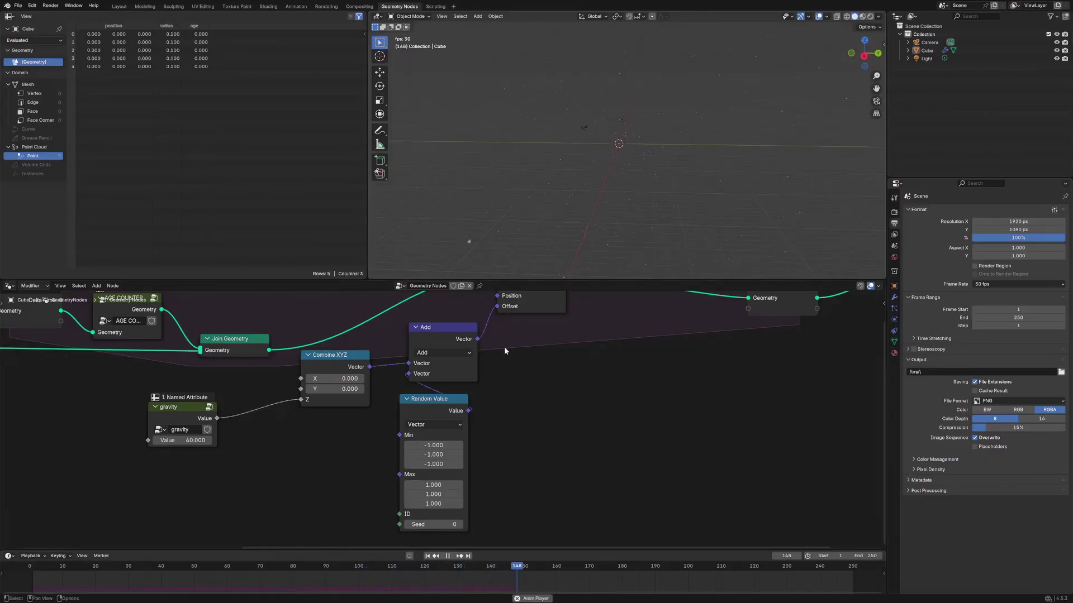
{"action": "key", "text": "space"}
Move the Simulation output node close to Set Position and nudge the Random Value node aside.
{"action": "scroll", "coordinate": [400, 365], "scroll_direction": "down", "scroll_amount": 4}
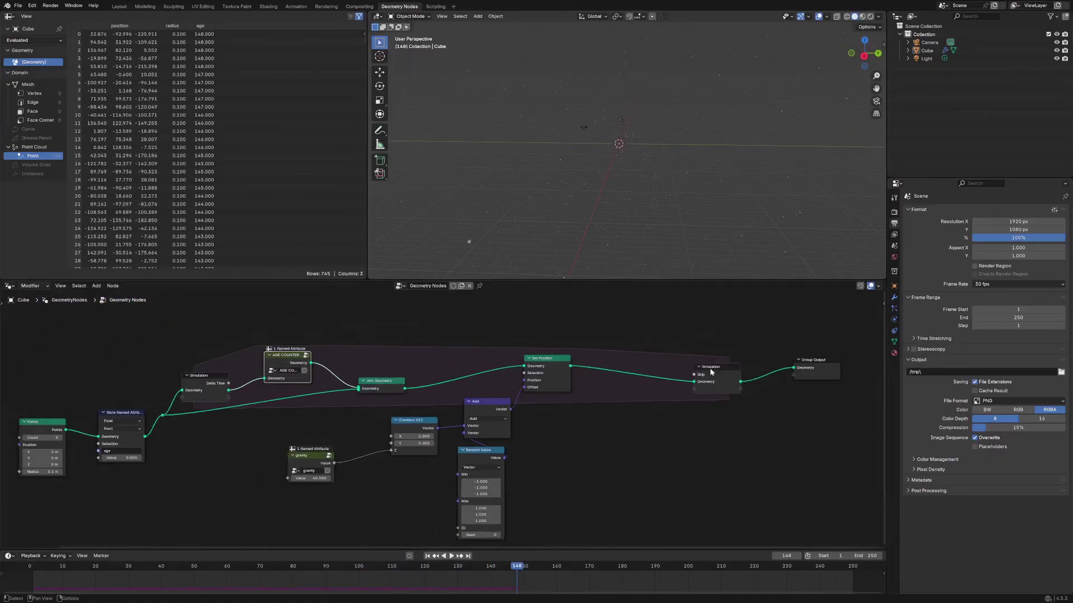
{"action": "left_click_drag", "start_coordinate": [711, 372], "coordinate": [613, 377]}
{"action": "left_click", "coordinate": [315, 481]}
{"action": "left_click", "coordinate": [315, 478]}
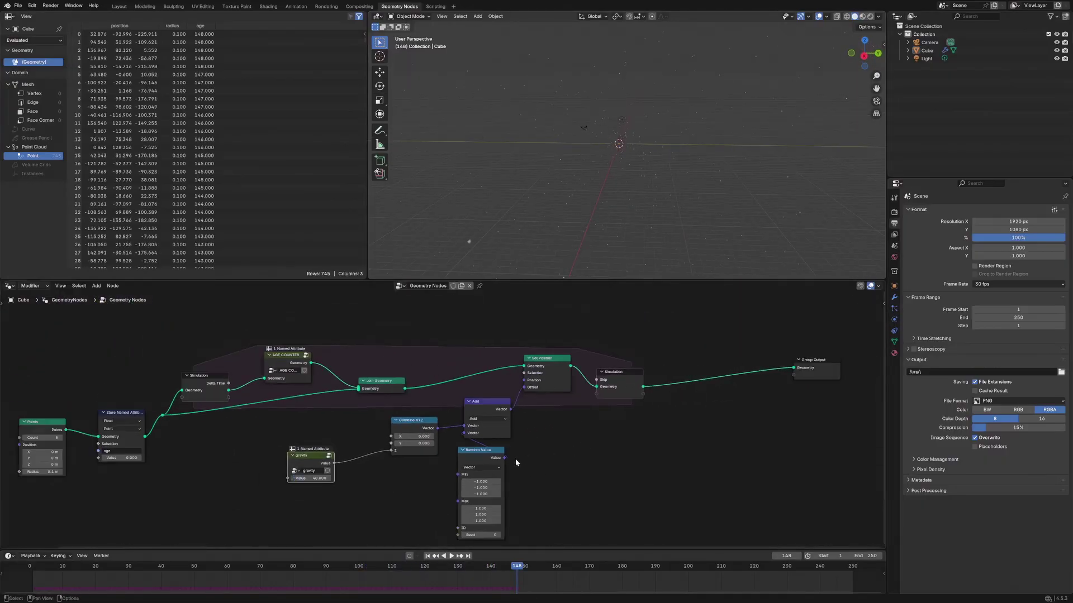
{"action": "left_click_drag", "start_coordinate": [484, 451], "coordinate": [472, 453]}
{"action": "scroll", "coordinate": [531, 463], "scroll_direction": "up", "scroll_amount": 5}
{"action": "scroll", "coordinate": [595, 411], "scroll_direction": "down", "scroll_amount": 1}
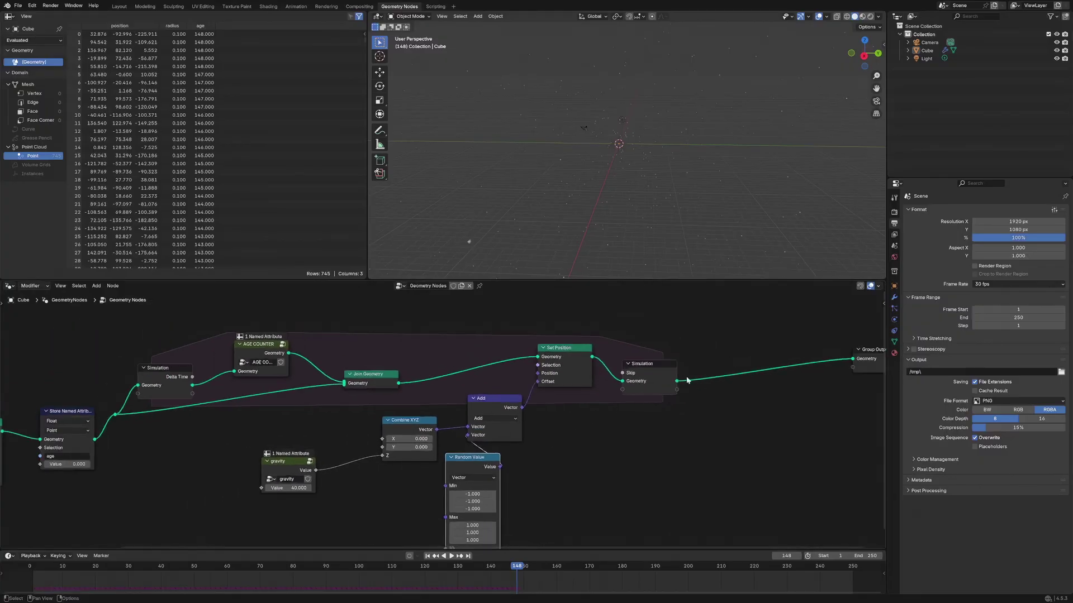
Reposition the Simulation output and Set Position nodes at the end of the first simulation zone.
{"action": "middle_click_drag", "start_coordinate": [687, 380], "coordinate": [467, 379]}
{"action": "left_click_drag", "start_coordinate": [621, 365], "coordinate": [666, 359]}
{"action": "left_click", "coordinate": [448, 387]}
{"action": "left_click_drag", "start_coordinate": [425, 381], "coordinate": [429, 361]}
{"action": "left_click_drag", "start_coordinate": [341, 366], "coordinate": [334, 359]}
Play the simulation and scrub the timeline back to examine the particle motion.
{"action": "key", "text": "space"}
{"action": "left_click", "coordinate": [409, 579]}
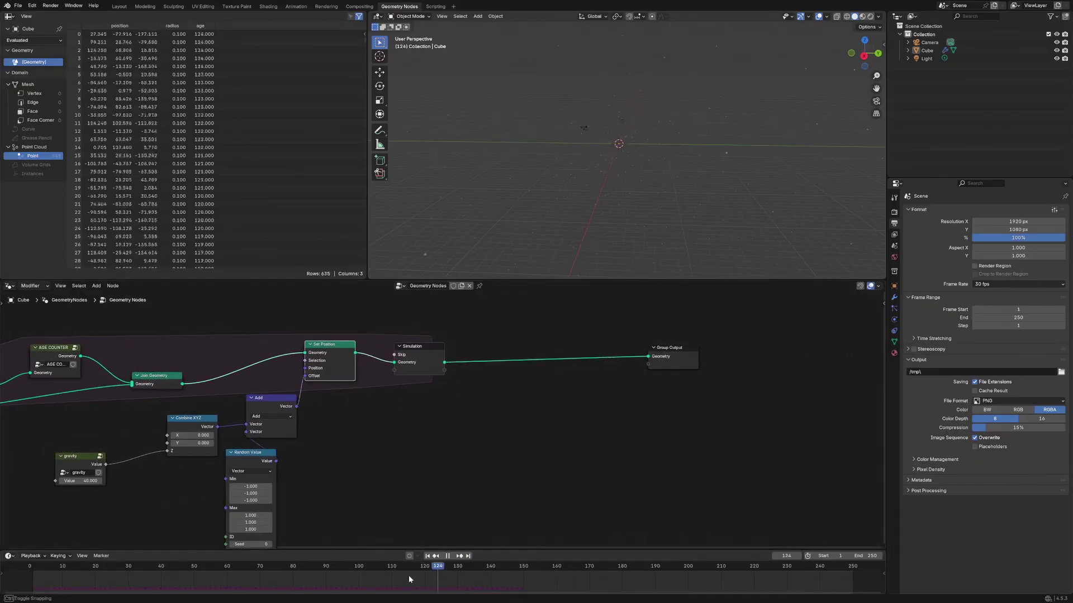
{"action": "left_click_drag", "start_coordinate": [409, 579], "coordinate": [126, 545]}
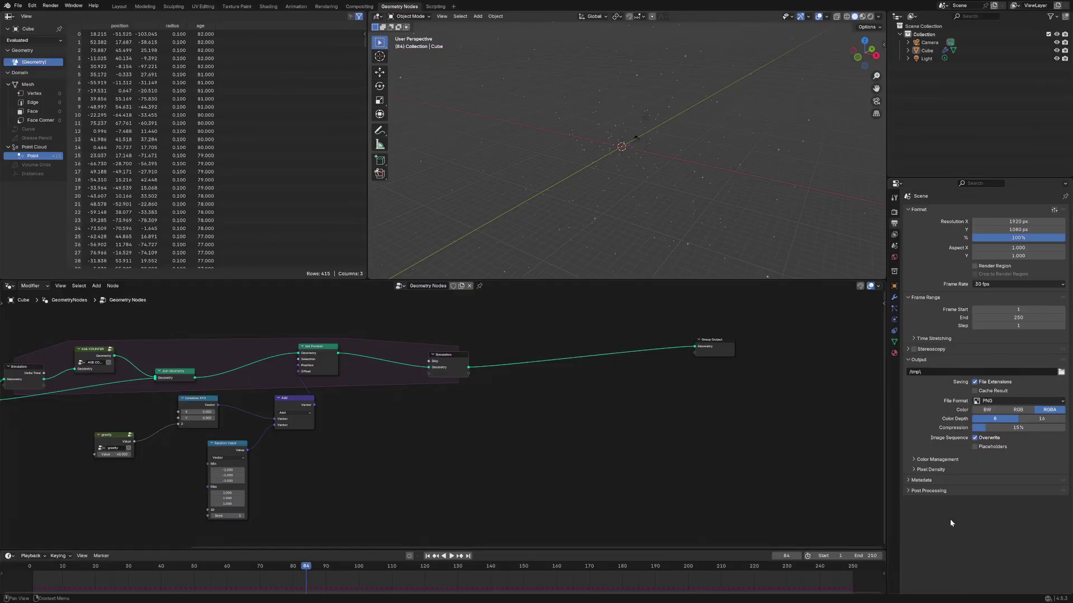
Insert a second Simulation zone between the first zone and the Group Output, and arrange its nodes.
{"action": "left_click_drag", "start_coordinate": [687, 353], "coordinate": [662, 349]}
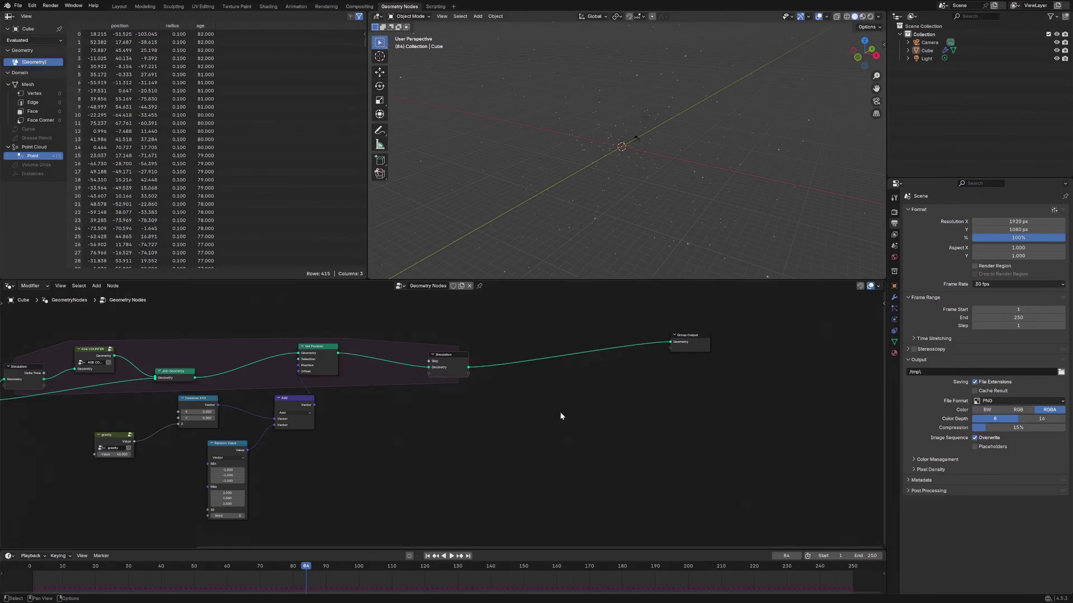
{"action": "key", "text": "shift+a"}
{"action": "type", "text": "sim"}
{"action": "key", "text": "Return"}
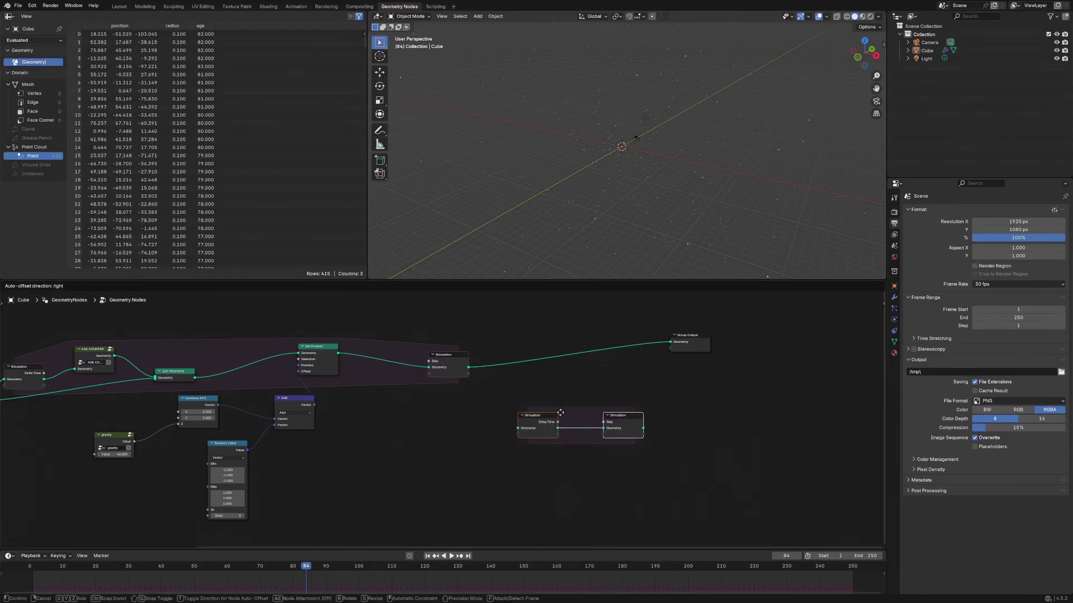
{"action": "left_click", "coordinate": [597, 378]}
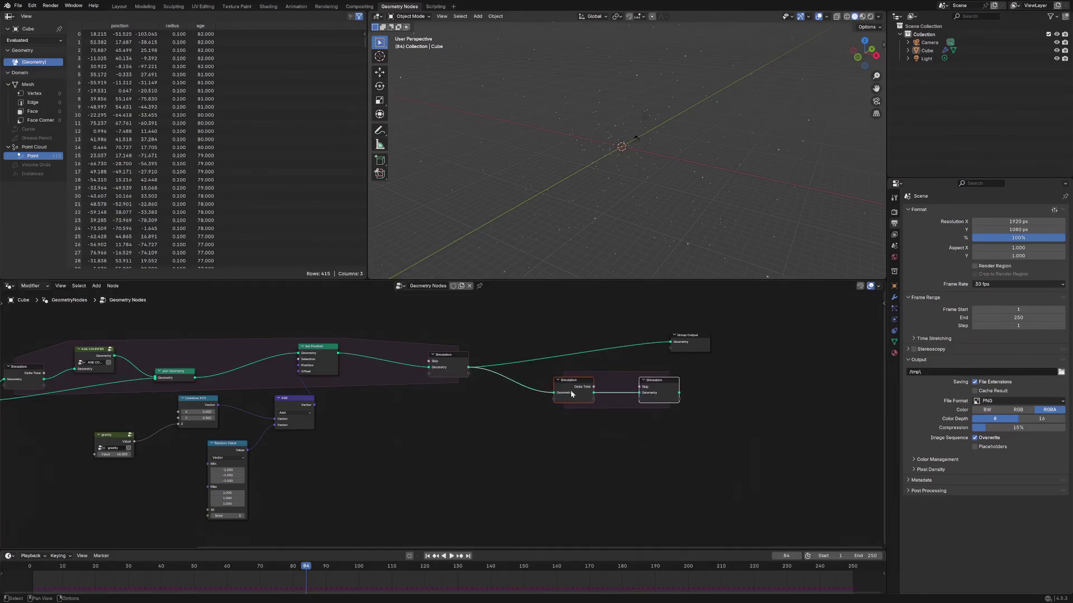
{"action": "left_click_drag", "start_coordinate": [679, 392], "coordinate": [672, 342]}
{"action": "left_click_drag", "start_coordinate": [672, 343], "coordinate": [671, 342]}
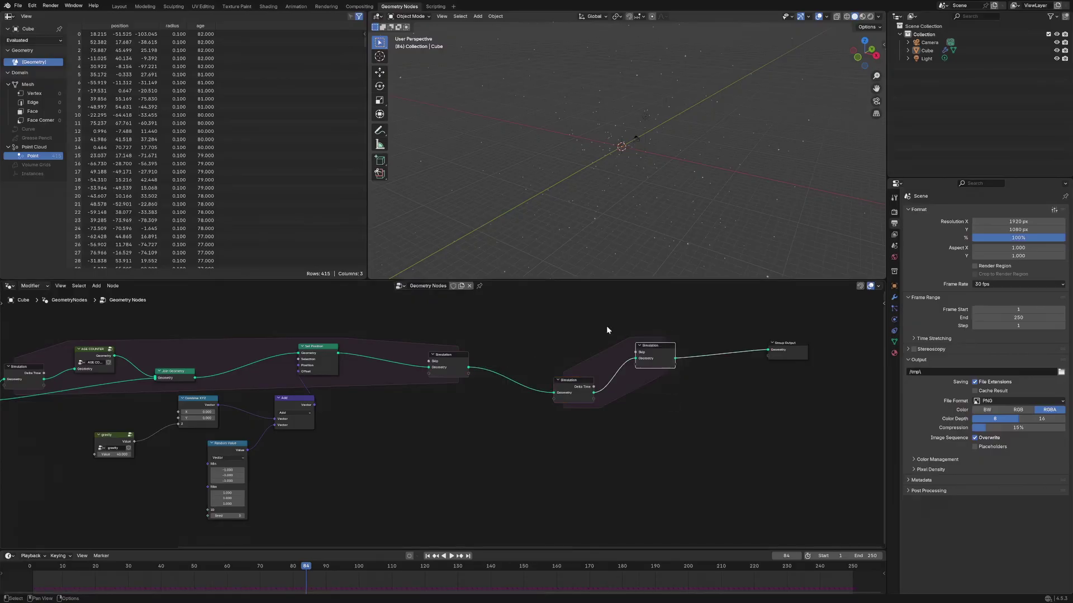
{"action": "left_click_drag", "start_coordinate": [571, 382], "coordinate": [549, 374]}
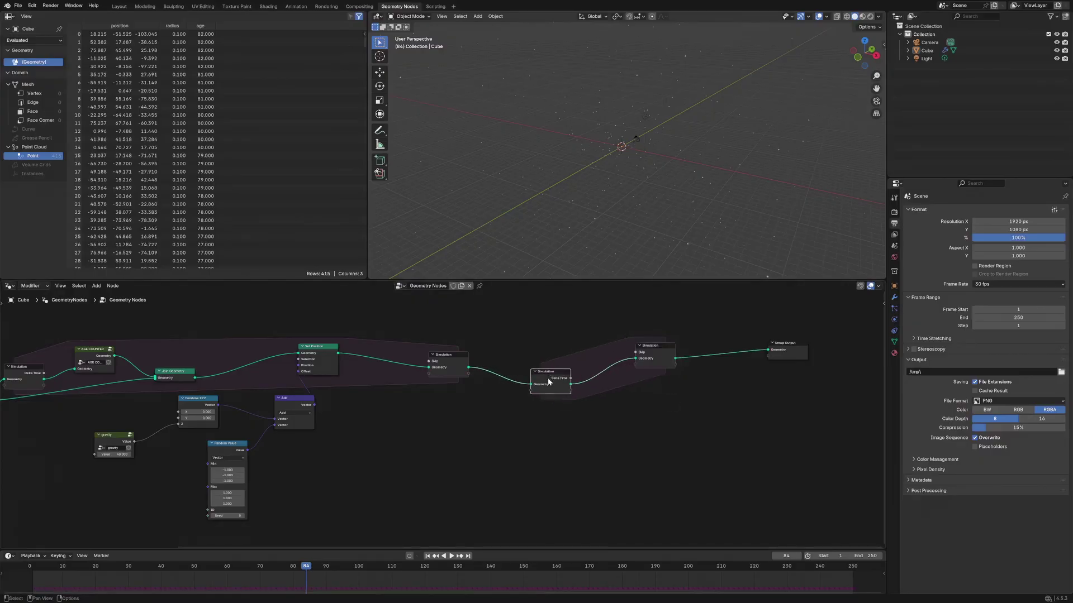
Add a Join Geometry node inside the second zone and feed it the first zone's geometry through a reroute.
{"action": "key", "text": "shift+a"}
{"action": "type", "text": "join"}
{"action": "key", "text": "Return"}
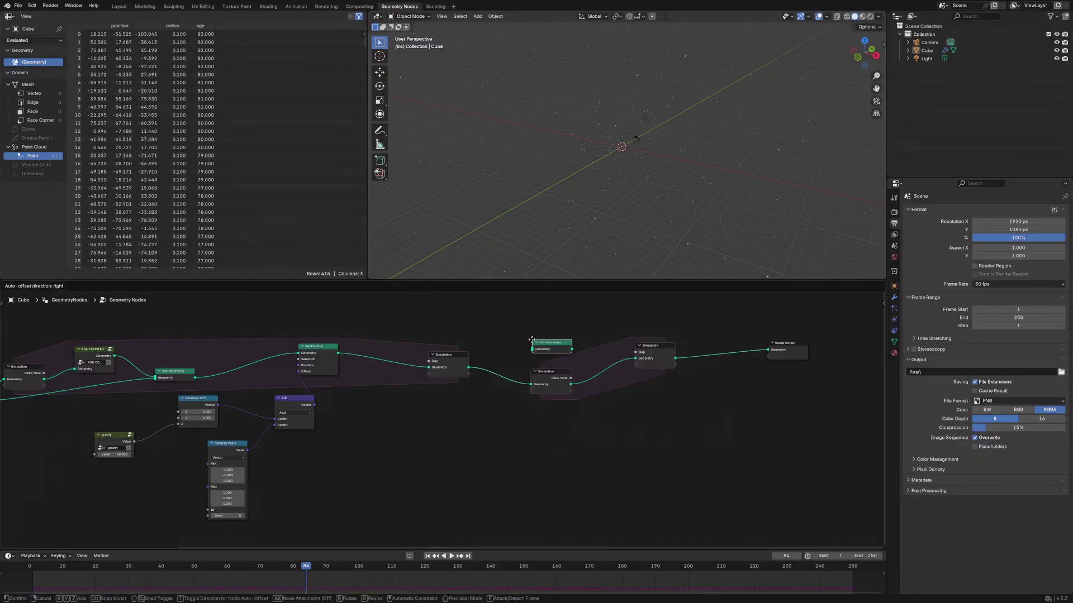
{"action": "left_click", "coordinate": [616, 364]}
{"action": "right_click_drag", "start_coordinate": [505, 367], "coordinate": [505, 383], "text": "shift"}
{"action": "left_click_drag", "start_coordinate": [504, 378], "coordinate": [543, 358]}
Replay the timeline from an earlier frame to frame 93 and examine the accumulated particle trails from several angles.
{"action": "left_click_drag", "start_coordinate": [307, 568], "coordinate": [162, 569]}
{"action": "middle_click_drag", "start_coordinate": [441, 246], "coordinate": [655, 183]}
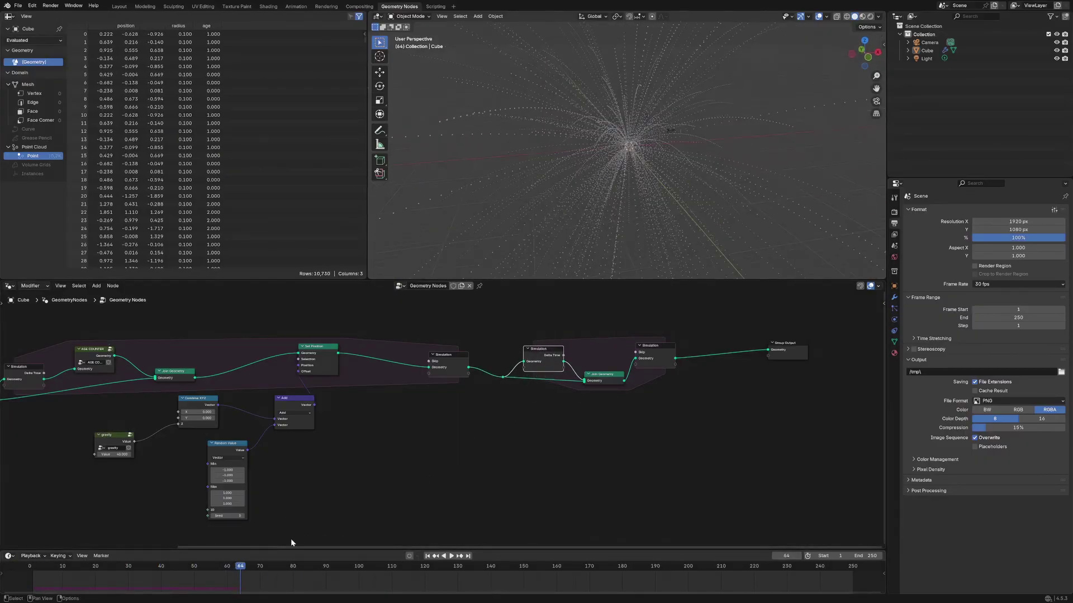
{"action": "left_click_drag", "start_coordinate": [306, 569], "coordinate": [337, 566]}
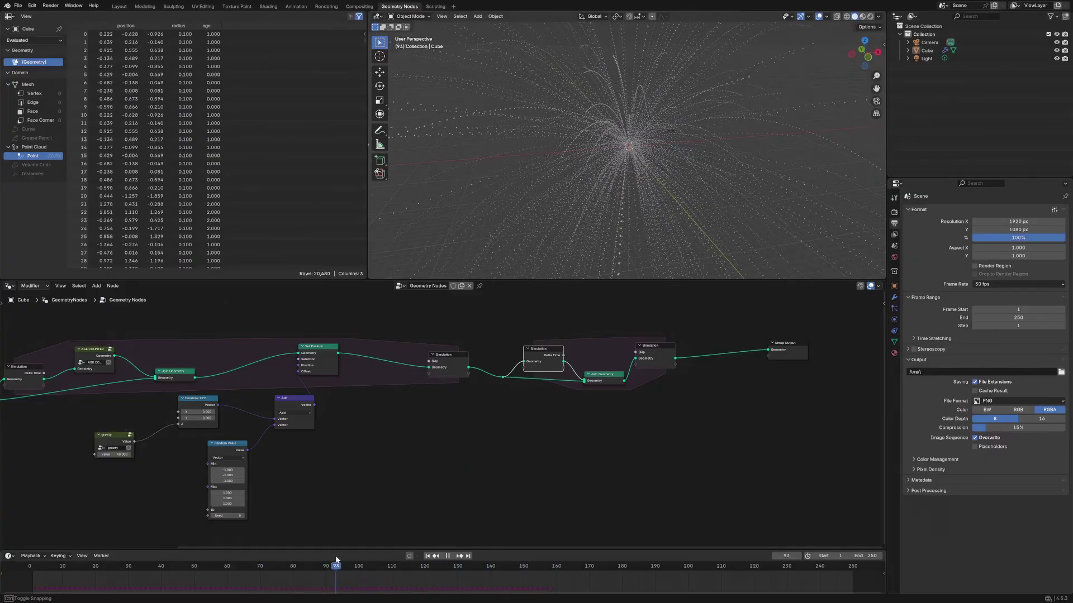
{"action": "middle_click_drag", "start_coordinate": [590, 141], "coordinate": [627, 172]}
{"action": "scroll", "coordinate": [415, 427], "scroll_direction": "down", "scroll_amount": 2}
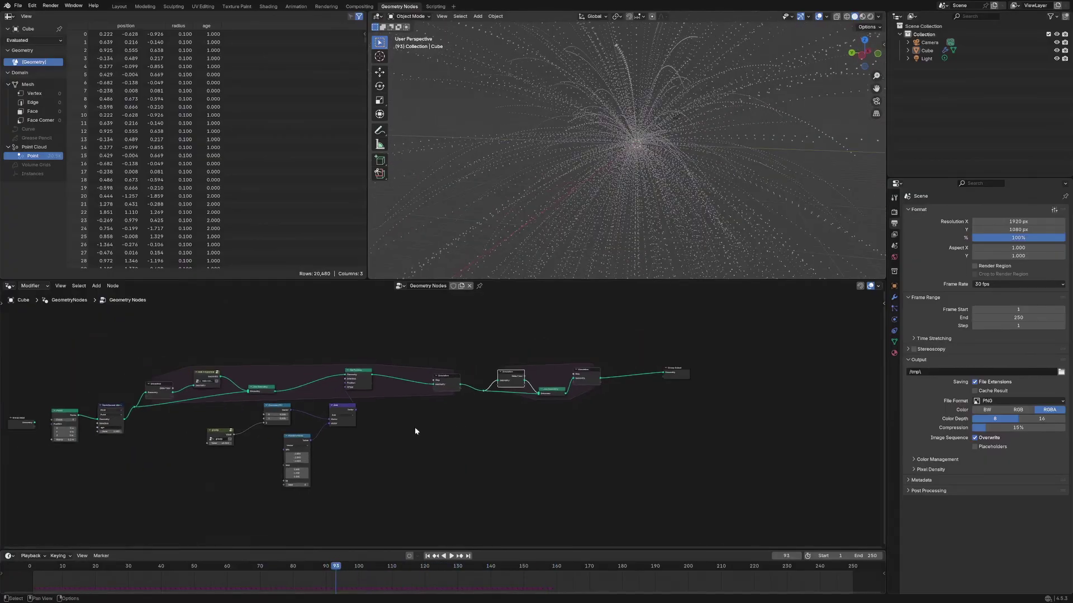
Tidy the second zone by repositioning its Simulation nodes and moving Join Geometry between them.
{"action": "scroll", "coordinate": [487, 436], "scroll_direction": "up", "scroll_amount": 5}
{"action": "left_click_drag", "start_coordinate": [494, 381], "coordinate": [490, 370]}
{"action": "left_click_drag", "start_coordinate": [348, 381], "coordinate": [322, 388]}
{"action": "middle_click_drag", "start_coordinate": [486, 168], "coordinate": [615, 191]}
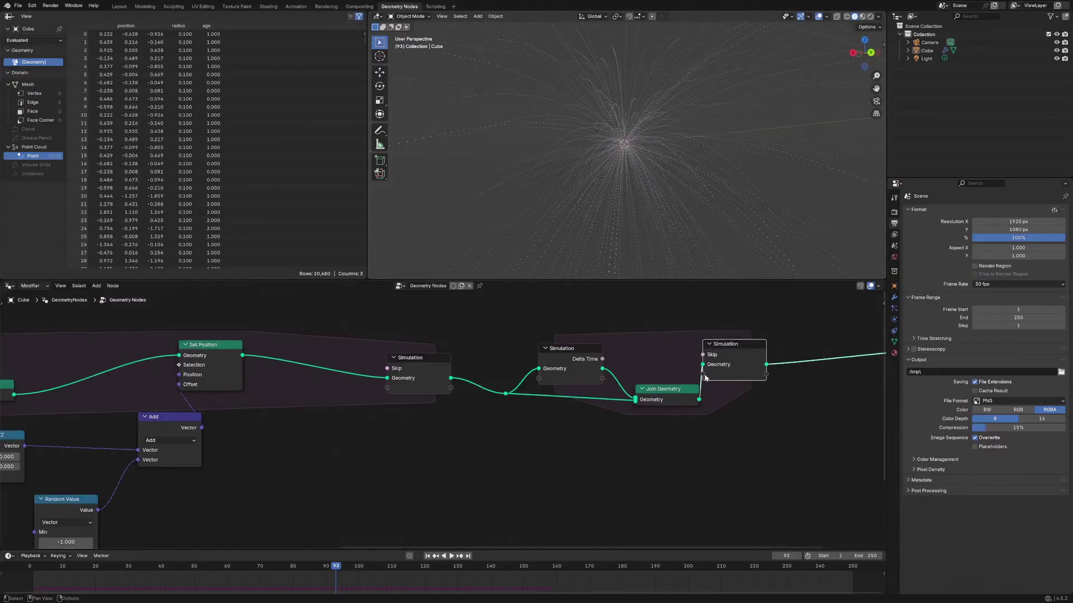
{"action": "left_click_drag", "start_coordinate": [664, 390], "coordinate": [658, 383]}
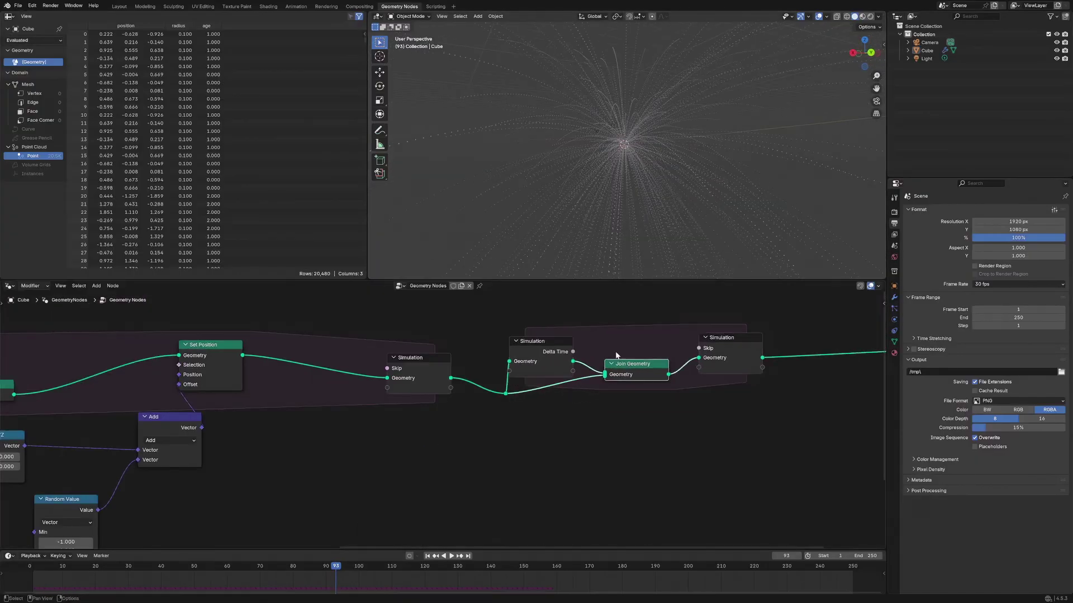
Move the whole second simulation zone away from the first zone, towards the Group Output.
{"action": "scroll", "coordinate": [441, 420], "scroll_direction": "down", "scroll_amount": 5}
{"action": "middle_click_drag", "start_coordinate": [286, 450], "coordinate": [411, 385]}
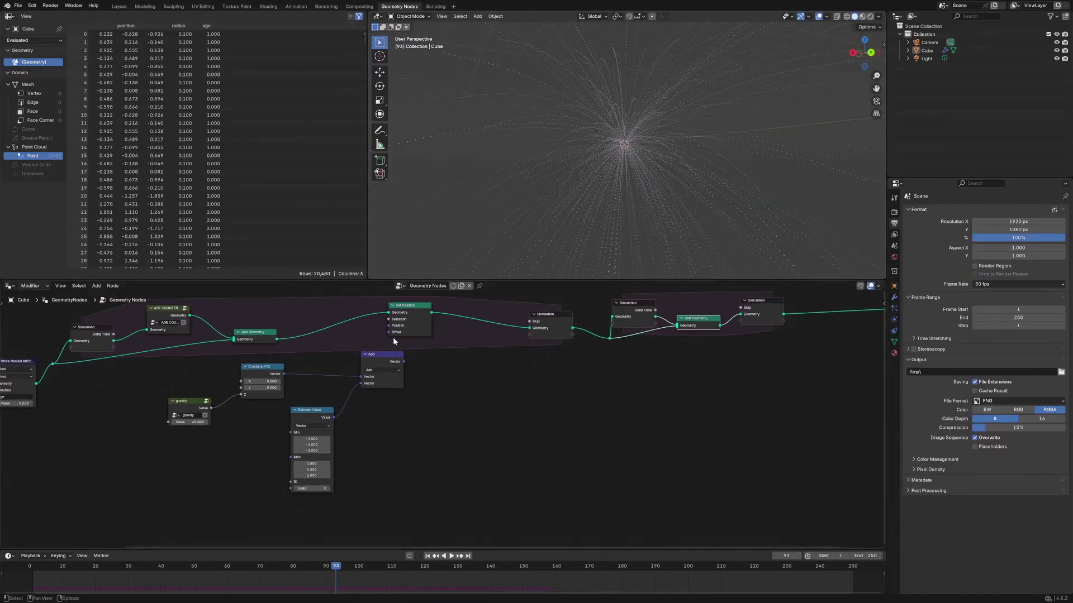
{"action": "scroll", "coordinate": [503, 363], "scroll_direction": "right", "scroll_amount": 5}
{"action": "scroll", "coordinate": [618, 371], "scroll_direction": "up", "scroll_amount": 3}
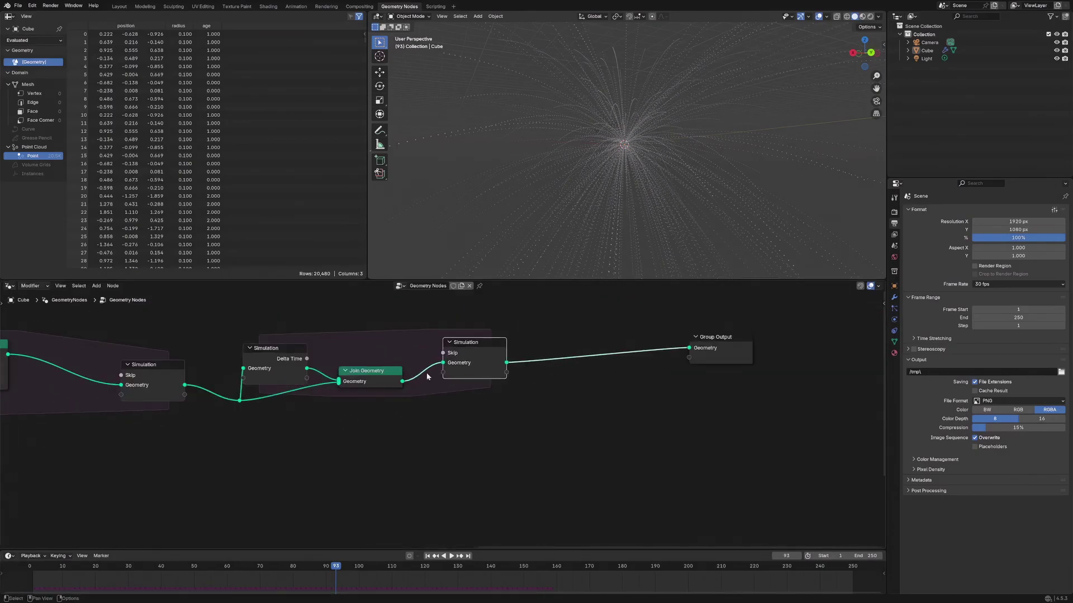
{"action": "left_click_drag", "start_coordinate": [253, 327], "coordinate": [544, 417]}
{"action": "left_click_drag", "start_coordinate": [474, 358], "coordinate": [530, 359]}
{"action": "left_click", "coordinate": [642, 387]}
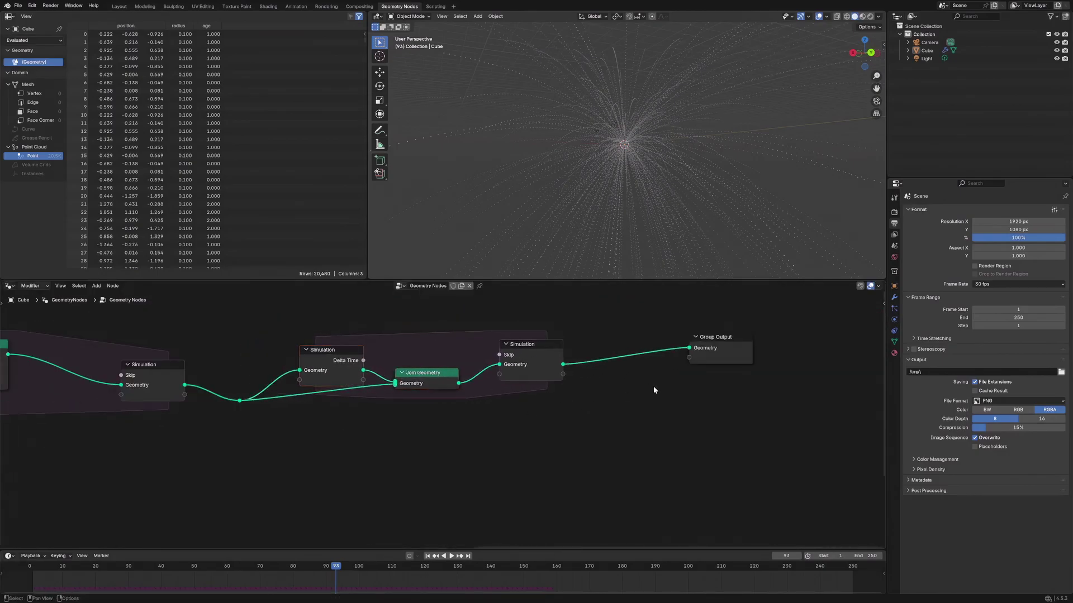
Insert a Points to Curves node between the second zone and the Group Output, and space out the neighbouring nodes.
{"action": "key", "text": "shift+a"}
{"action": "type", "text": "s"}
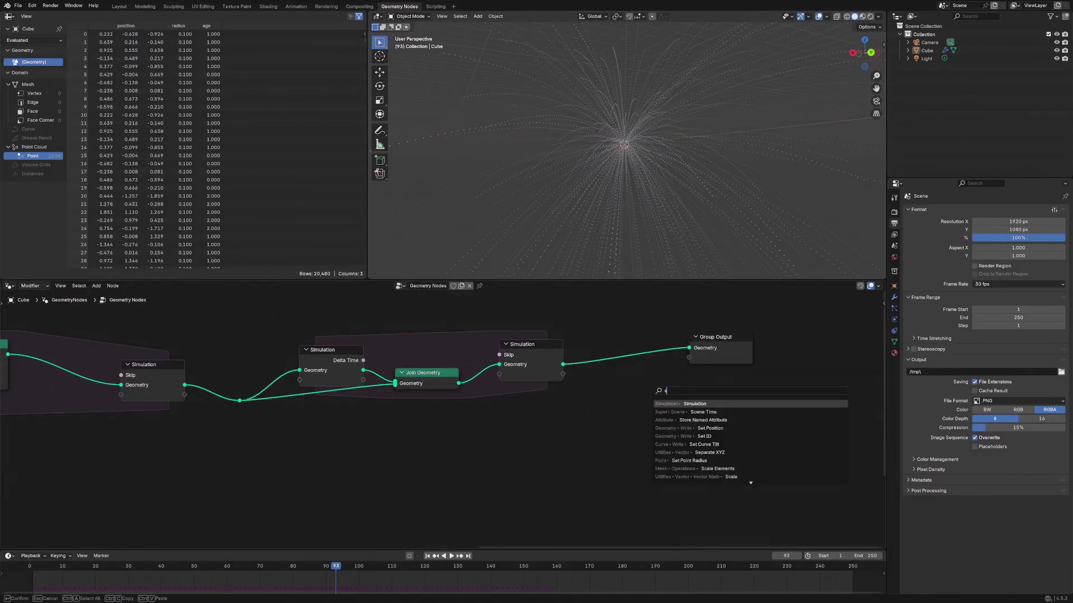
{"action": "key", "text": "BackSpace"}
{"action": "type", "text": "points to"}
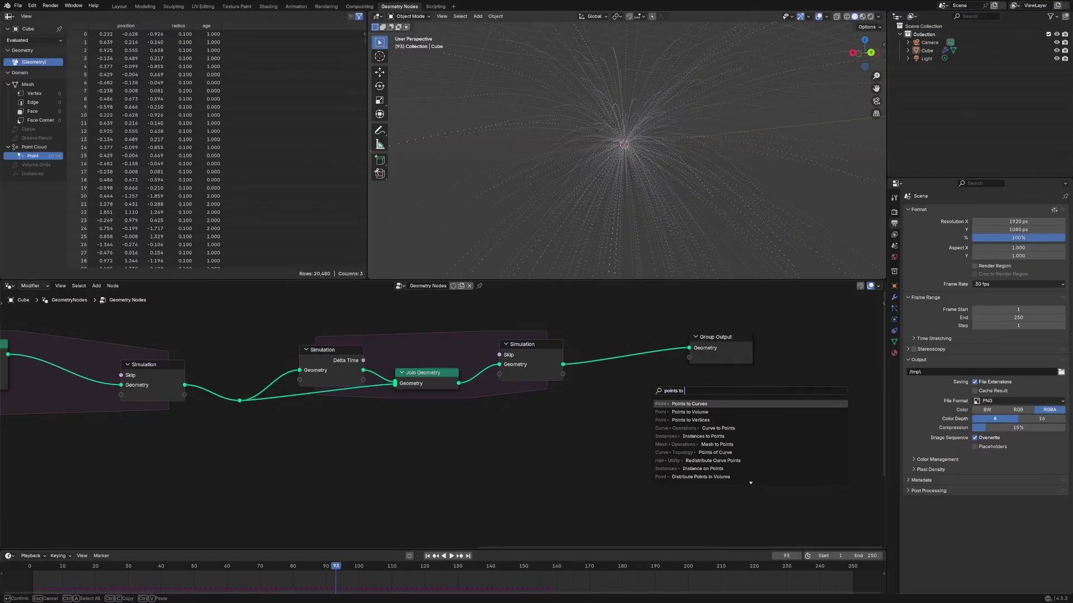
{"action": "key", "text": "Return"}
{"action": "left_click", "coordinate": [636, 361]}
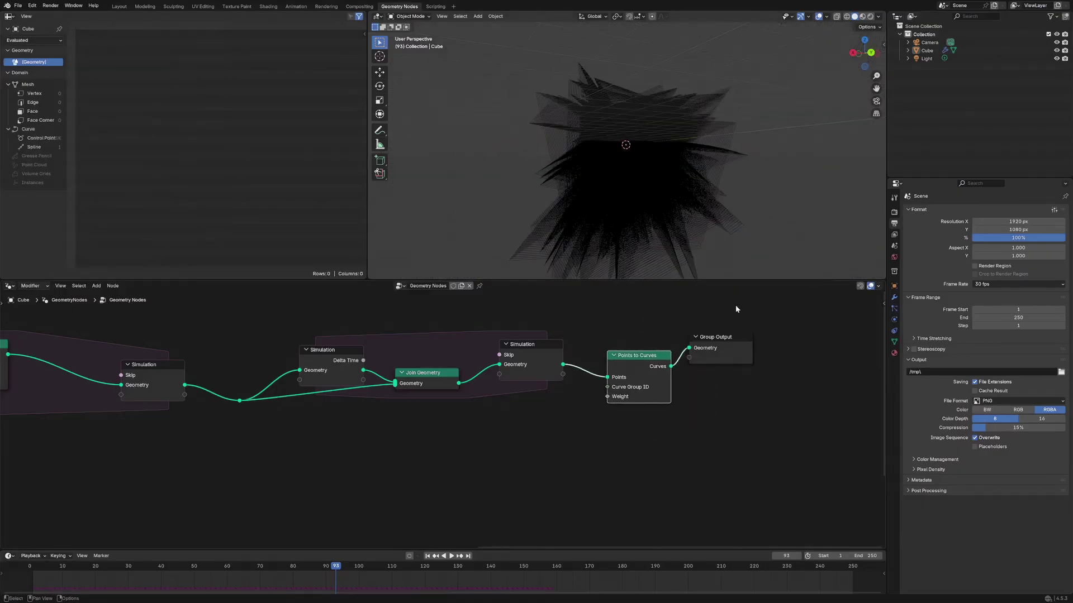
{"action": "left_click_drag", "start_coordinate": [722, 338], "coordinate": [757, 328]}
{"action": "left_click_drag", "start_coordinate": [626, 385], "coordinate": [630, 382]}
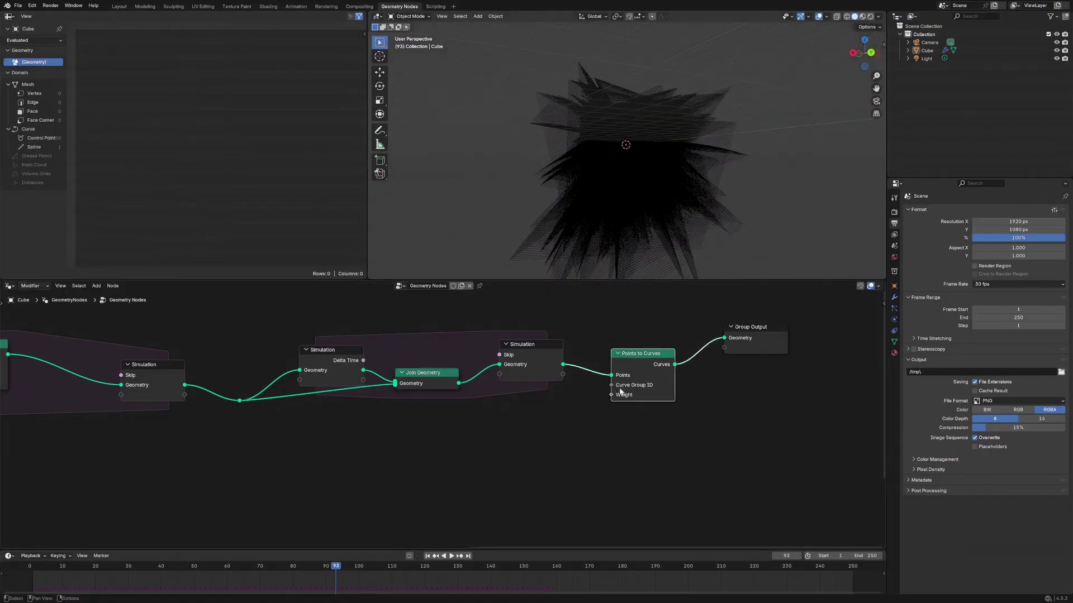
{"action": "left_click_drag", "start_coordinate": [240, 400], "coordinate": [255, 394]}
{"action": "key", "text": "shift+a"}
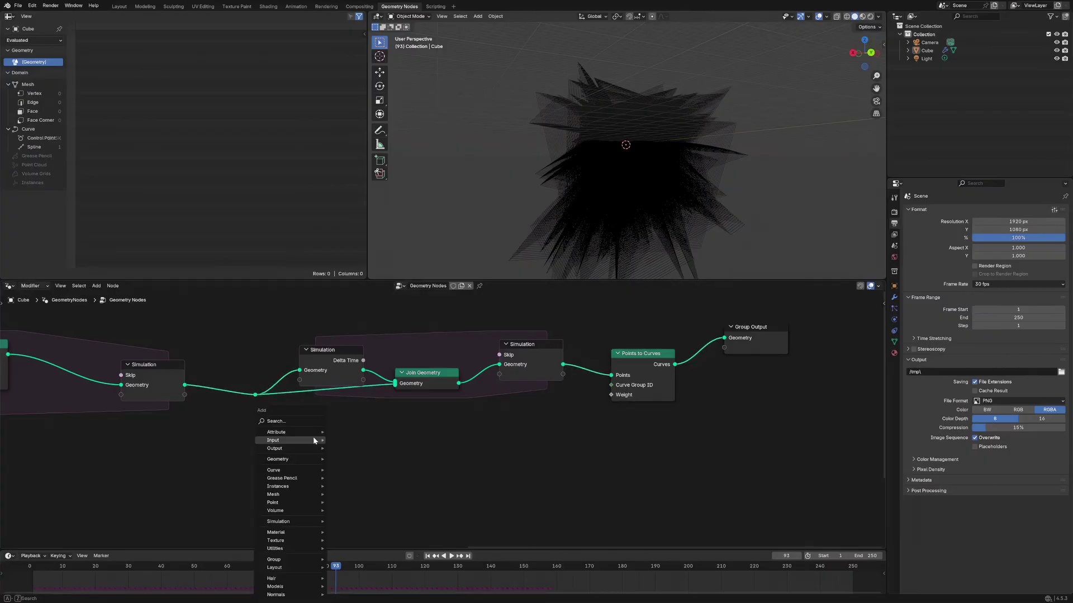
{"action": "type", "text": "cap"}
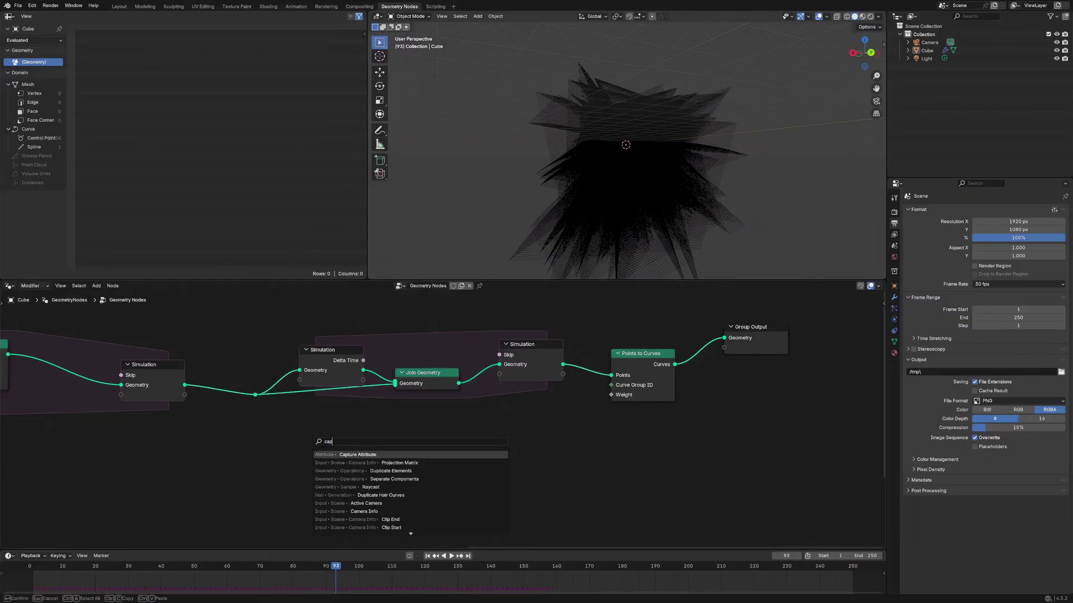
{"action": "key", "text": "Return"}
{"action": "left_click", "coordinate": [313, 438]}
{"action": "key", "text": "x"}
Insert a Store Named Attribute node between the first simulation zone and the reroute.
{"action": "key", "text": "shift+a"}
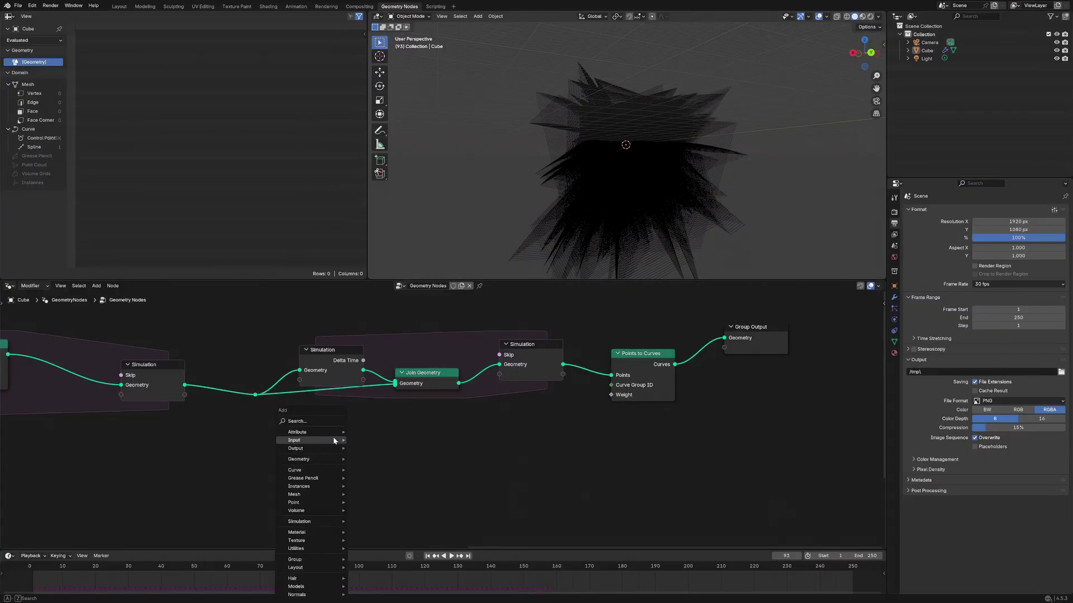
{"action": "type", "text": "store"}
{"action": "key", "text": "Return"}
{"action": "left_click", "coordinate": [225, 358]}
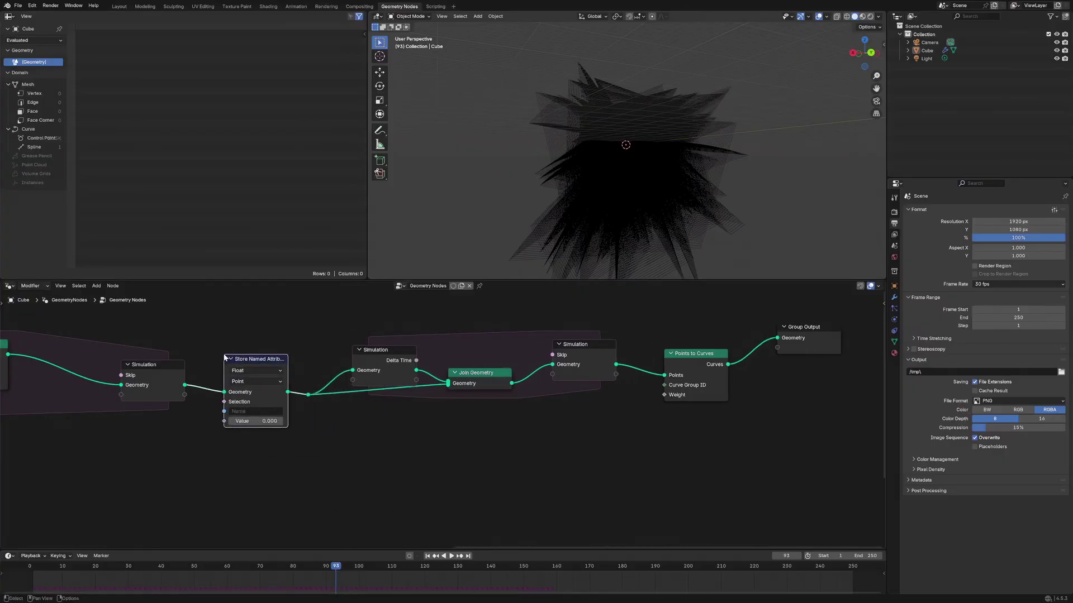
Rearrange the second simulation zone, Points to Curves and Group Output nodes to make room for the attribute node.
{"action": "left_click_drag", "start_coordinate": [801, 346], "coordinate": [799, 339]}
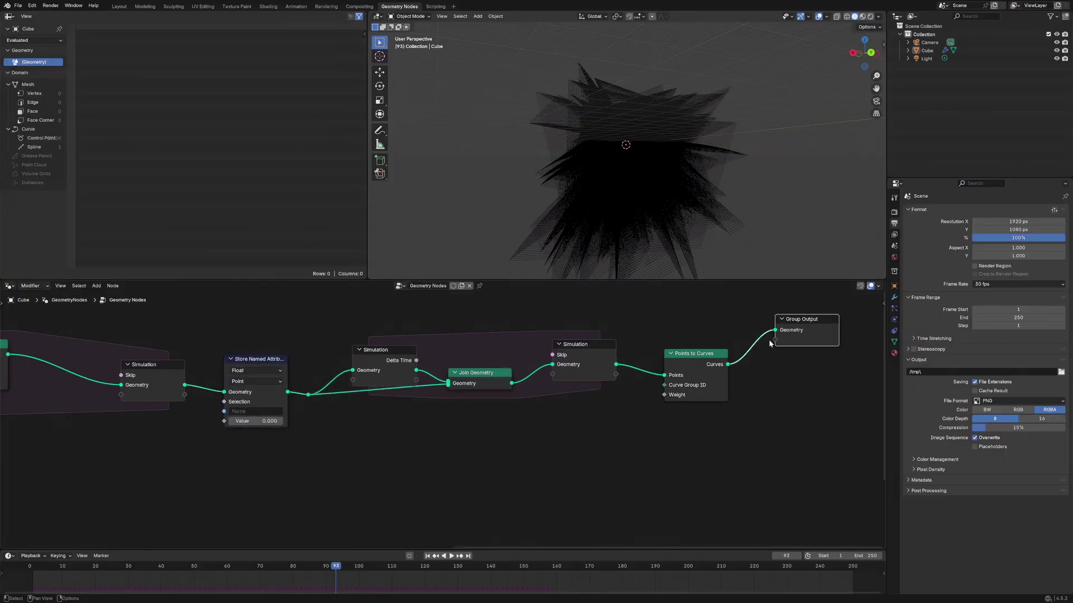
{"action": "left_click_drag", "start_coordinate": [702, 355], "coordinate": [710, 332]}
{"action": "left_click_drag", "start_coordinate": [303, 343], "coordinate": [638, 428]}
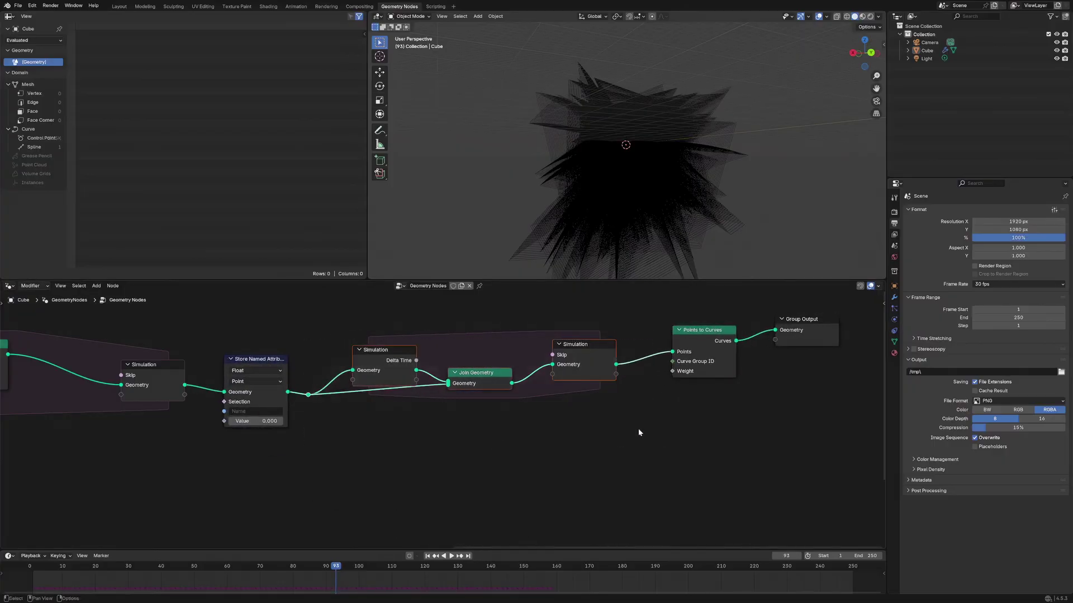
{"action": "left_click", "coordinate": [625, 394]}
{"action": "left_click", "coordinate": [614, 421]}
{"action": "left_click_drag", "start_coordinate": [801, 323], "coordinate": [801, 353]}
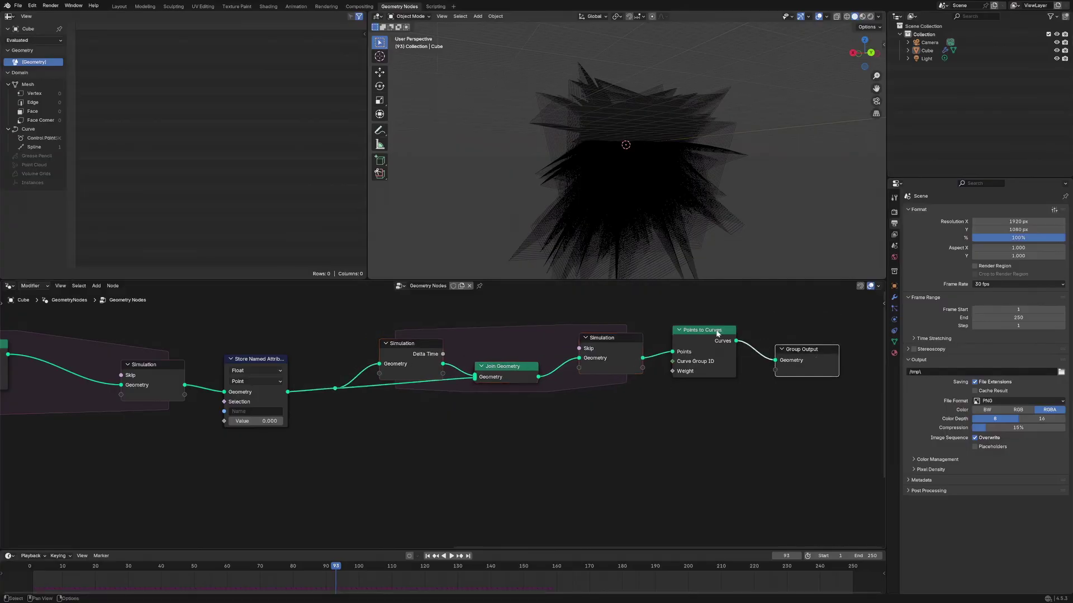
{"action": "left_click_drag", "start_coordinate": [716, 331], "coordinate": [717, 331]}
{"action": "middle_click_drag", "start_coordinate": [387, 456], "coordinate": [445, 444]}
{"action": "key", "text": "shift+a"}
{"action": "type", "text": "in d"}
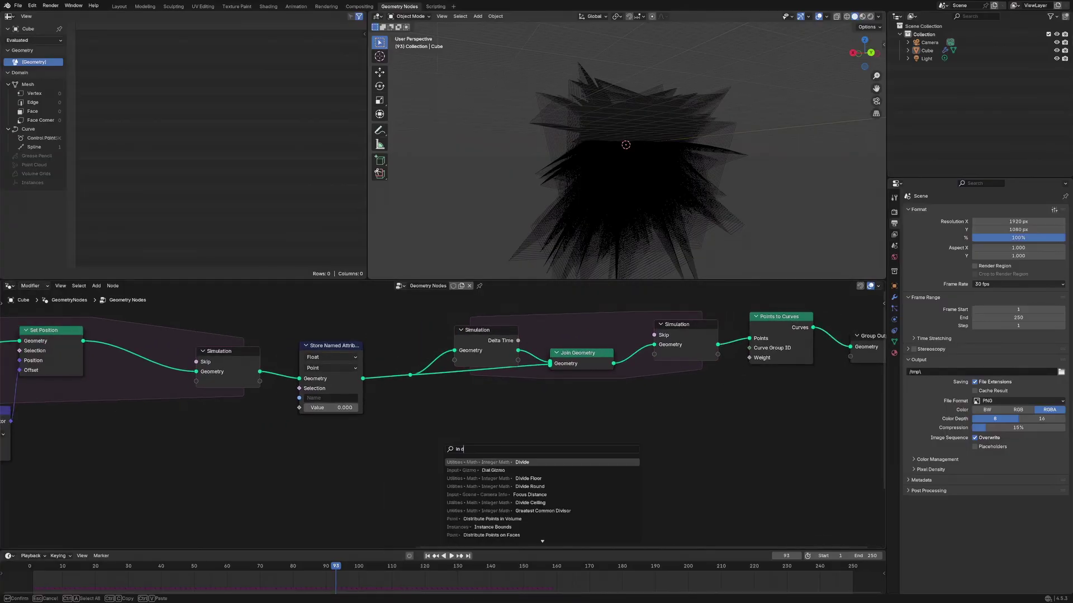
{"action": "key", "text": "BackSpace"}
{"action": "key", "text": "BackSpace"}
{"action": "key", "text": "BackSpace"}
{"action": "key", "text": "BackSpace"}
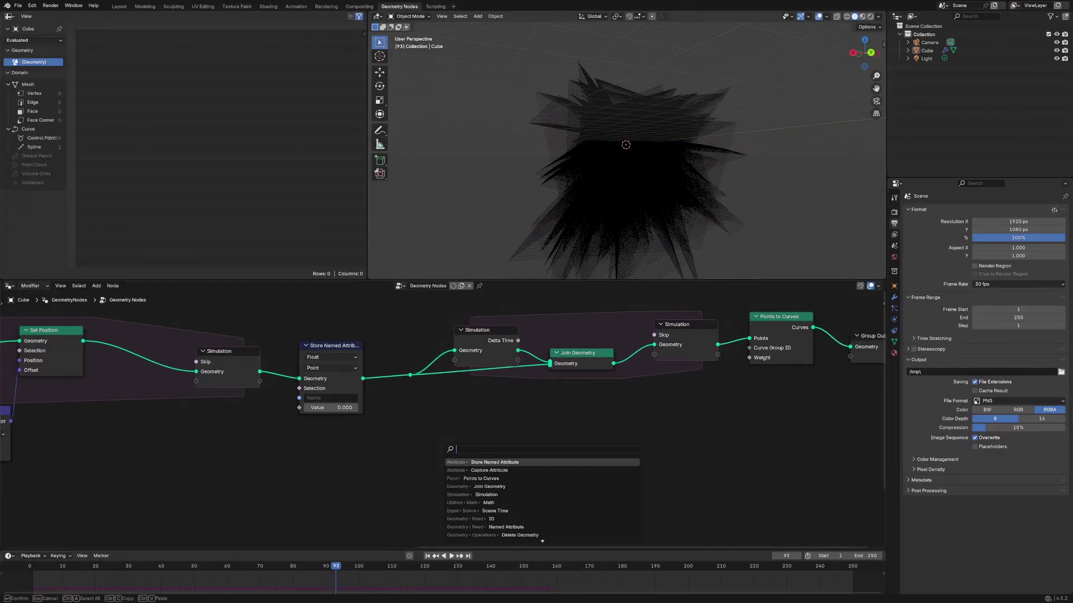
{"action": "type", "text": "s"}
{"action": "key", "text": "BackSpace"}
{"action": "type", "text": "tr"}
{"action": "key", "text": "Return"}
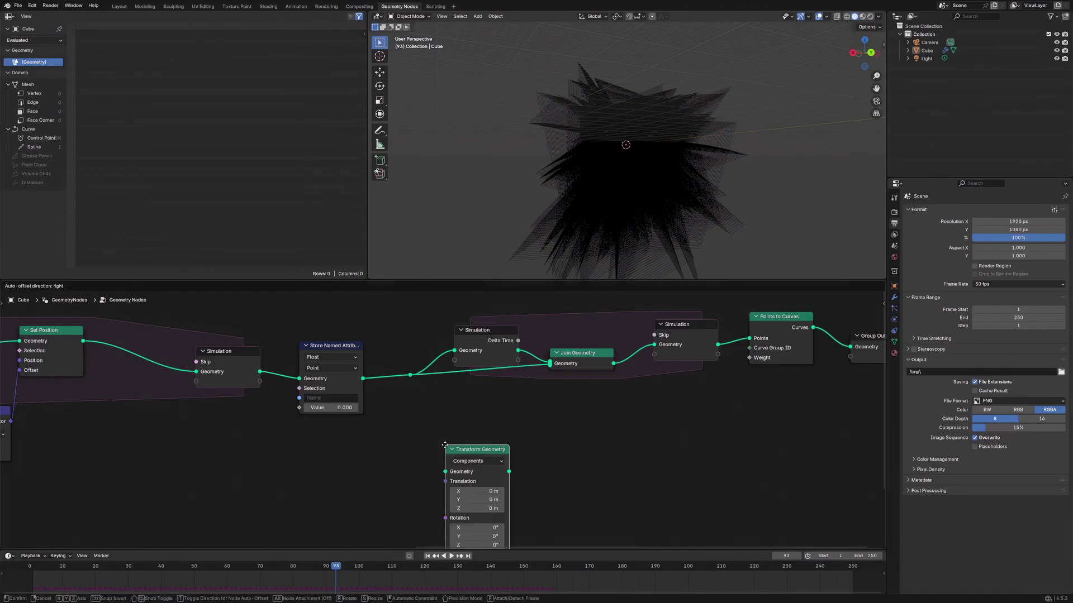
{"action": "left_click", "coordinate": [445, 445]}
{"action": "key", "text": "x"}
Add an ID node below the Store Named Attribute node.
{"action": "key", "text": "shift+a"}
{"action": "type", "text": "id"}
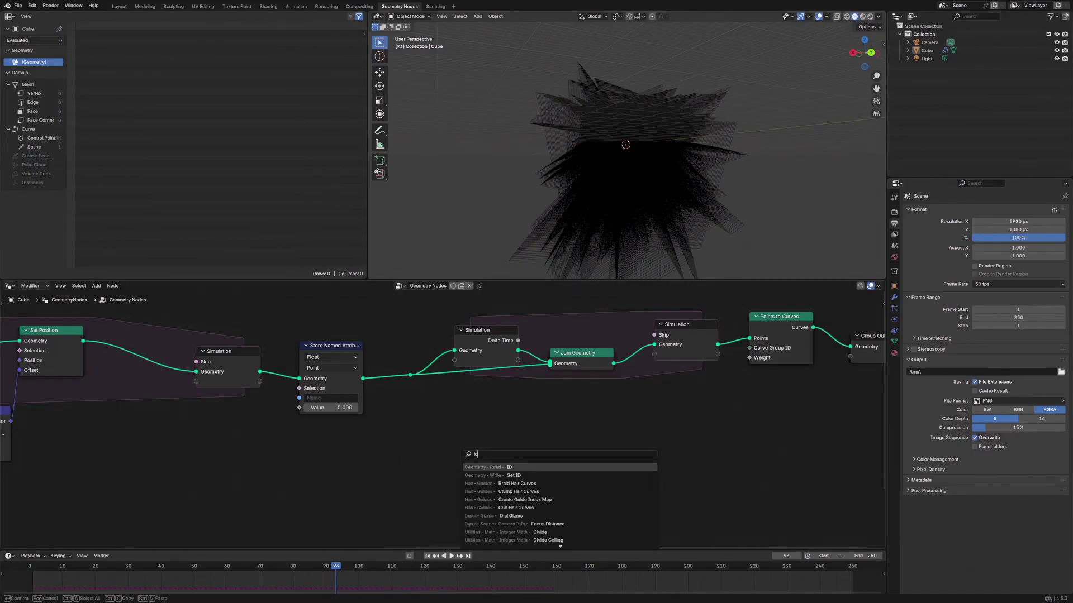
{"action": "key", "text": "Return"}
{"action": "left_click", "coordinate": [318, 443]}
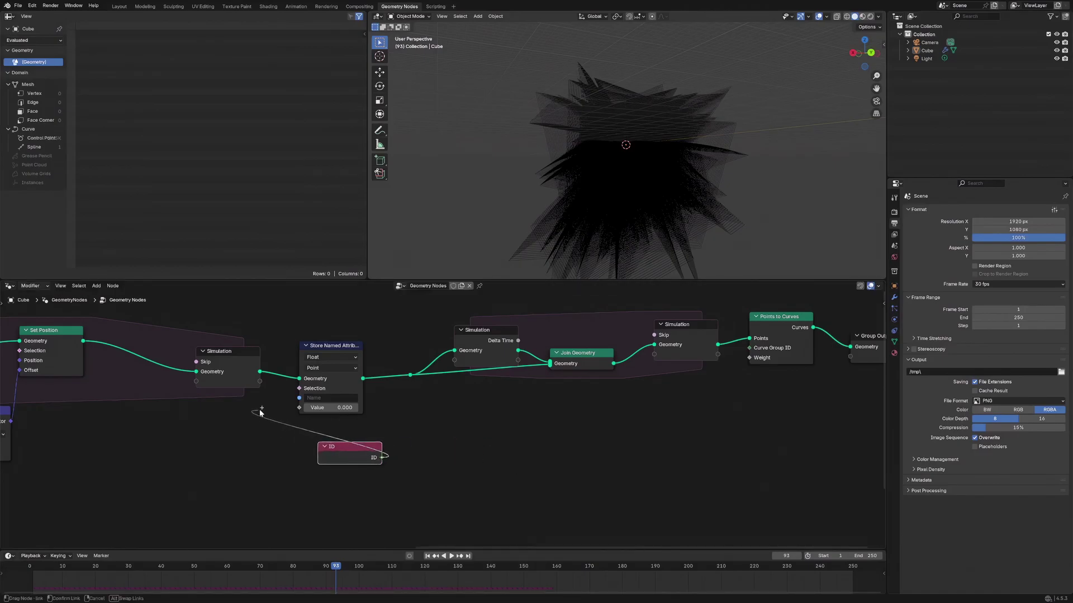
Add a Float Named Attribute node reading "age" and place it below the second simulation zone.
{"action": "key", "text": "shift+a"}
{"action": "mouse_move", "coordinate": [568, 435]}
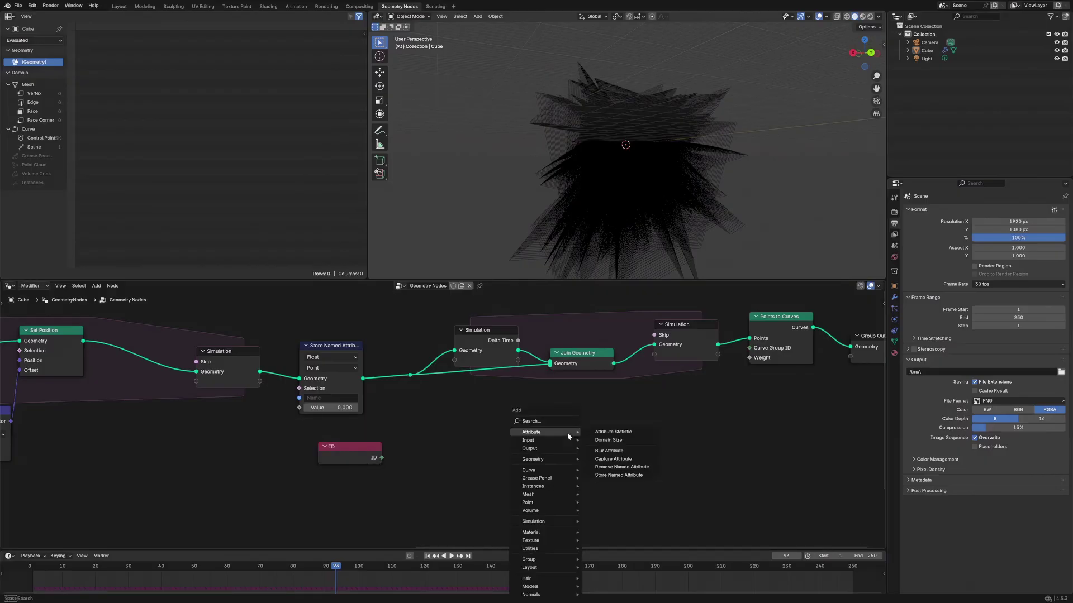
{"action": "type", "text": "named"}
{"action": "key", "text": "Return"}
{"action": "left_click", "coordinate": [617, 415]}
{"action": "left_click", "coordinate": [642, 460]}
{"action": "type", "text": "ag"}
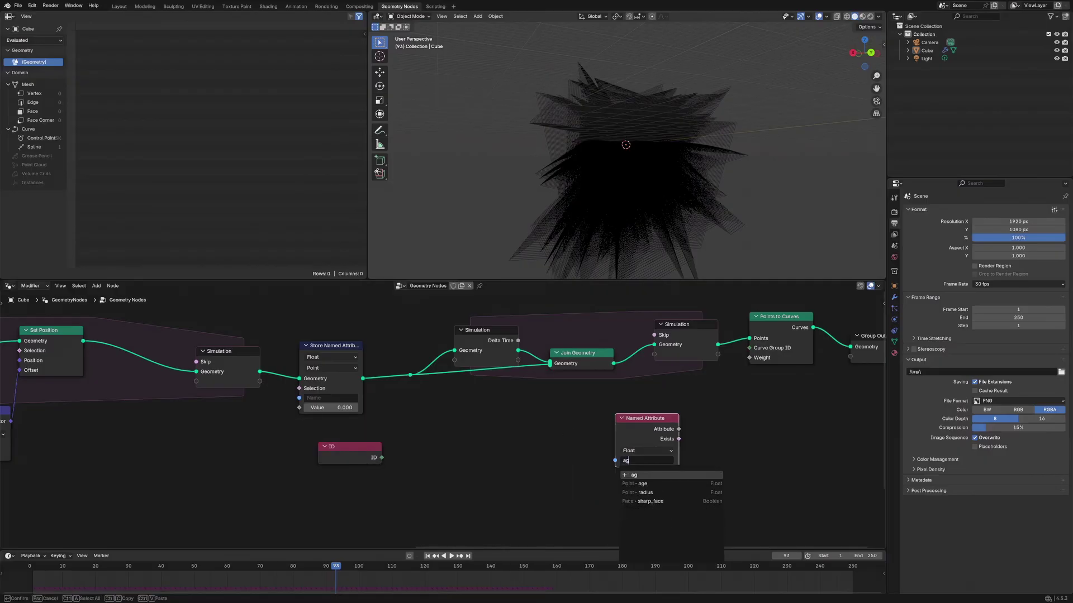
{"action": "type", "text": "e"}
{"action": "key", "text": "Return"}
{"action": "right_click_drag", "start_coordinate": [718, 410], "coordinate": [693, 407], "text": "ctrl"}
{"action": "left_click_drag", "start_coordinate": [653, 429], "coordinate": [600, 445]}
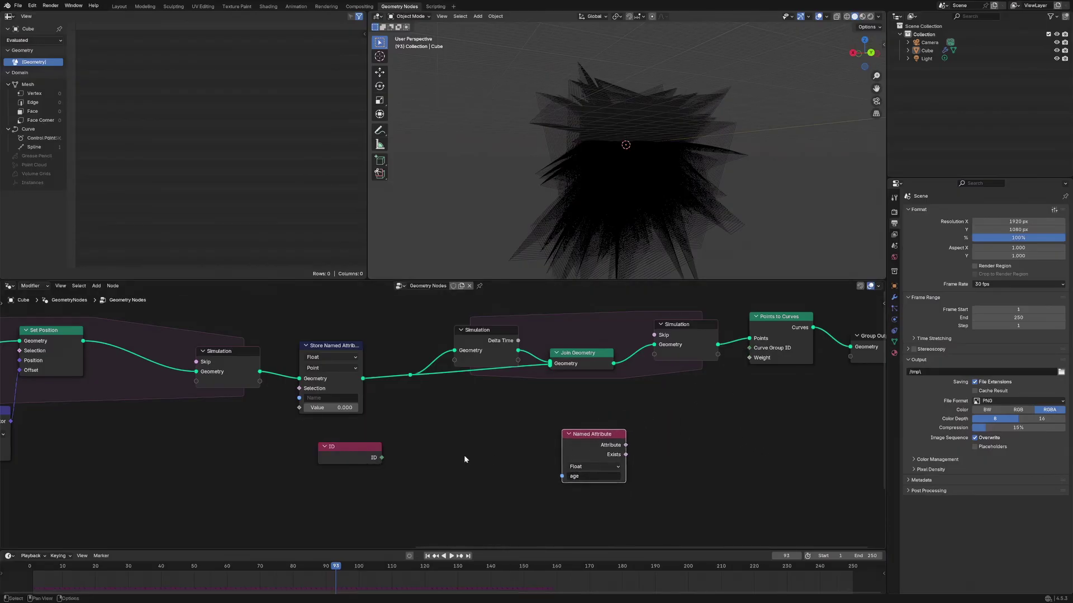
Feed the ID into the Store Named Attribute node and store it as an integer attribute named "curve id".
{"action": "left_click", "coordinate": [497, 455]}
{"action": "left_click", "coordinate": [321, 400]}
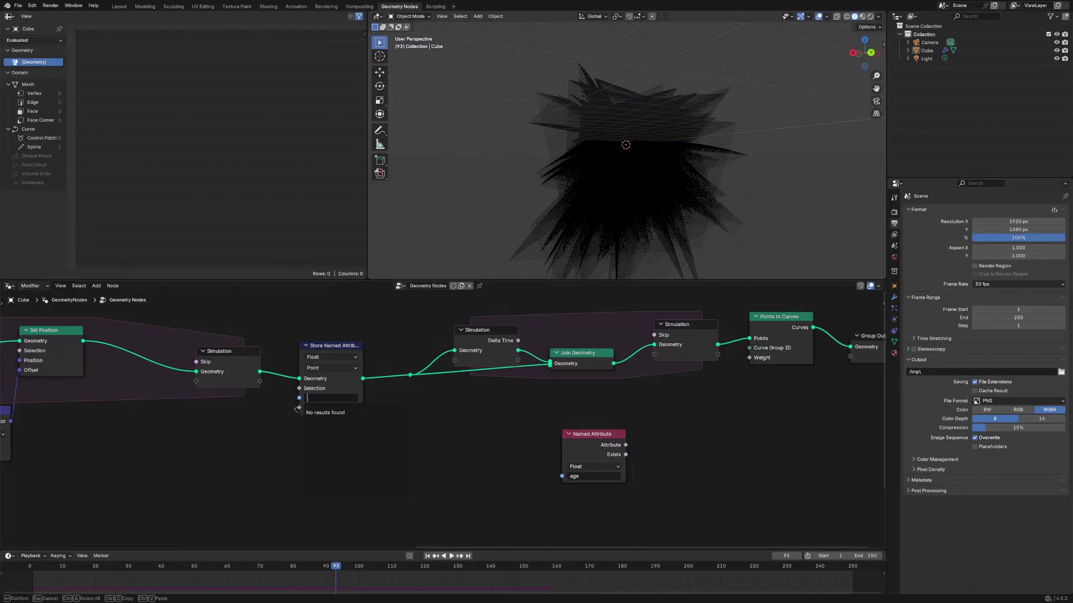
{"action": "left_click", "coordinate": [332, 358]}
{"action": "left_click", "coordinate": [333, 388]}
{"action": "left_click", "coordinate": [330, 398]}
{"action": "type", "text": "curve id"}
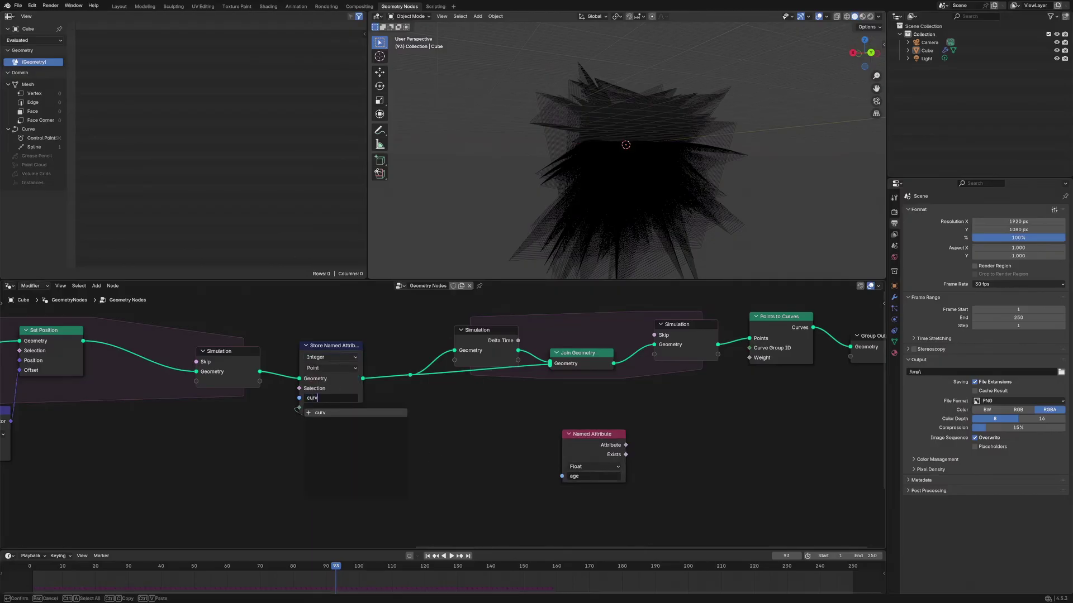
{"action": "key", "text": "Return"}
Add an integer Named Attribute node reading "curve id" and connect it to the Curve Group ID of Points to Curves.
{"action": "key", "text": "shift+a"}
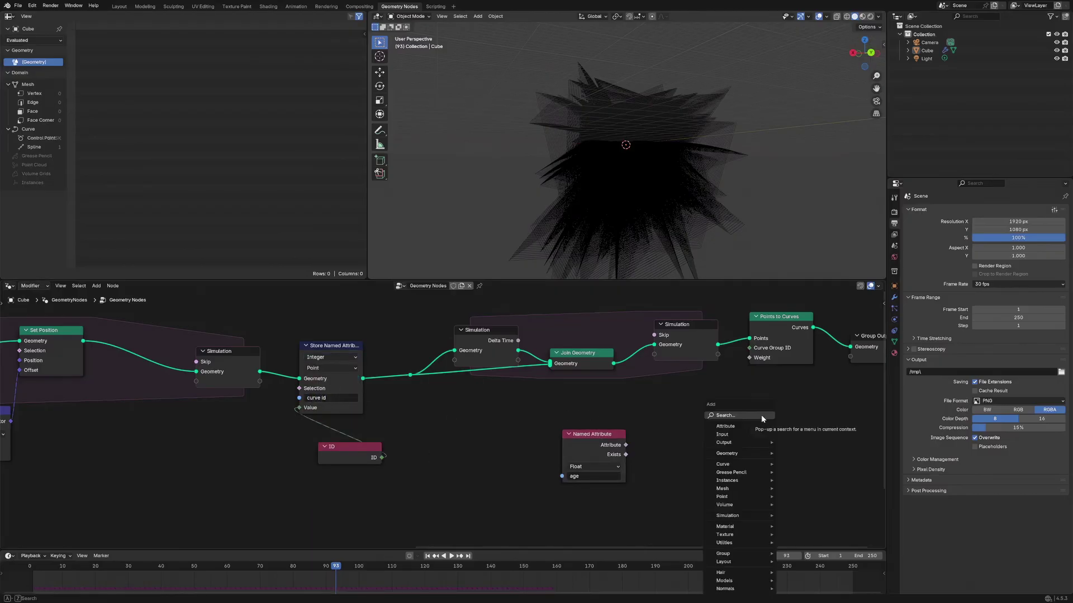
{"action": "type", "text": "name"}
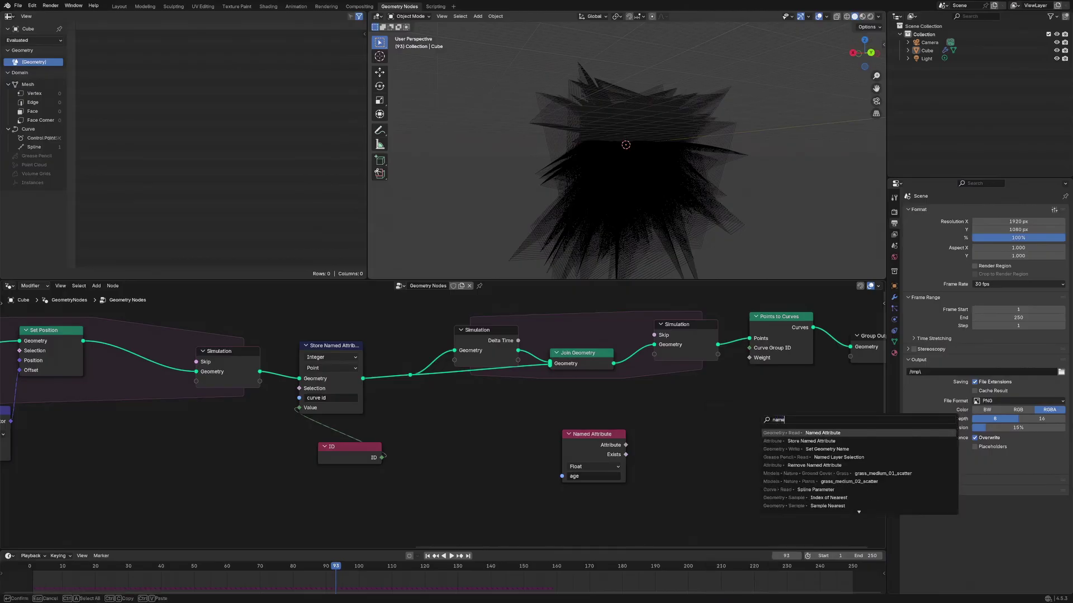
{"action": "key", "text": "Return"}
{"action": "left_click", "coordinate": [717, 423]}
{"action": "left_click", "coordinate": [715, 466]}
{"action": "type", "text": "curve id"}
{"action": "key", "text": "Return"}
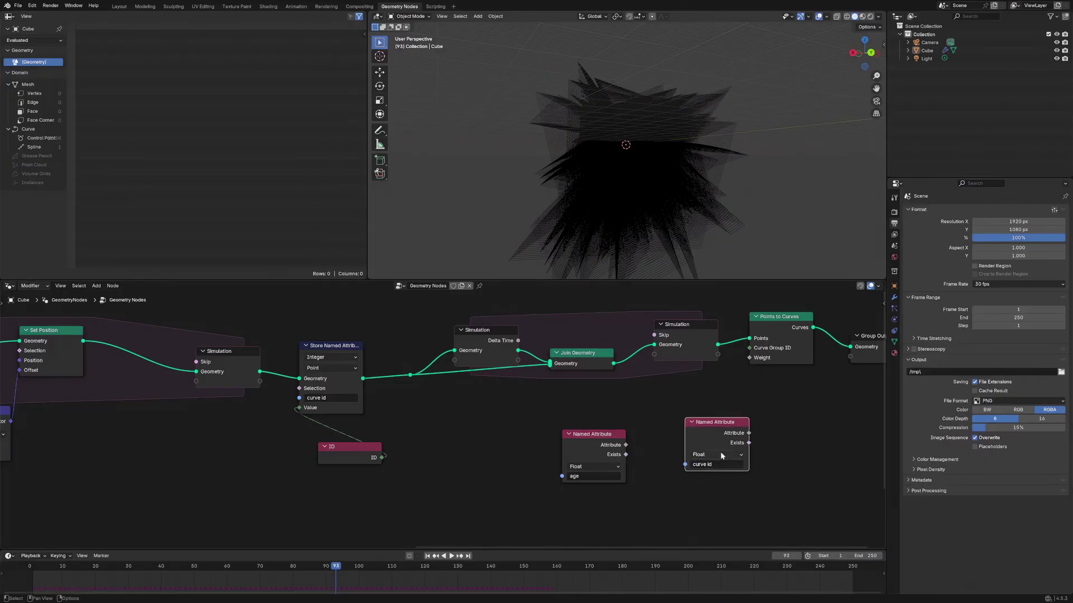
{"action": "left_click", "coordinate": [720, 454]}
{"action": "left_click", "coordinate": [708, 484]}
{"action": "left_click_drag", "start_coordinate": [749, 433], "coordinate": [757, 404]}
{"action": "left_click_drag", "start_coordinate": [750, 350], "coordinate": [749, 349]}
Try an Index node as the stored curve id value and scrub the timeline to frame 109.
{"action": "key", "text": "shift+a"}
{"action": "type", "text": "ind"}
{"action": "key", "text": "Return"}
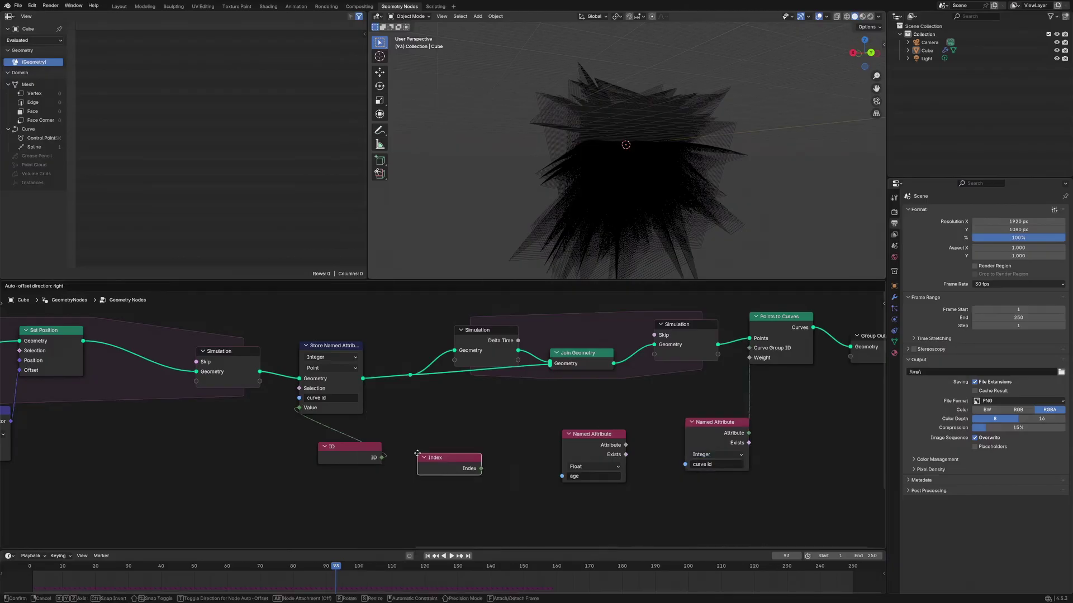
{"action": "left_click", "coordinate": [419, 453]}
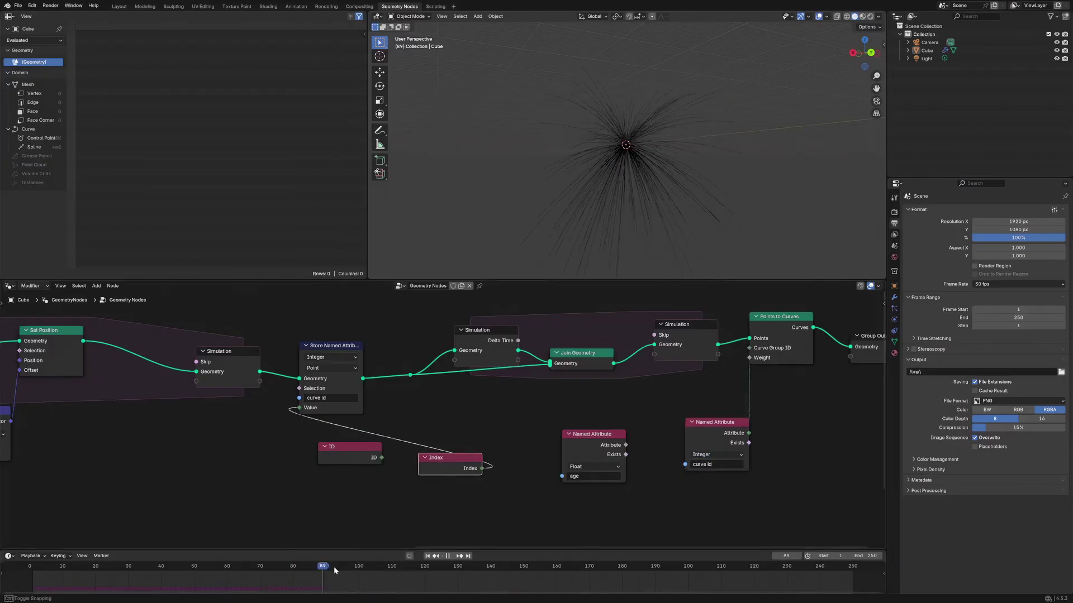
{"action": "left_click_drag", "start_coordinate": [333, 566], "coordinate": [388, 566]}
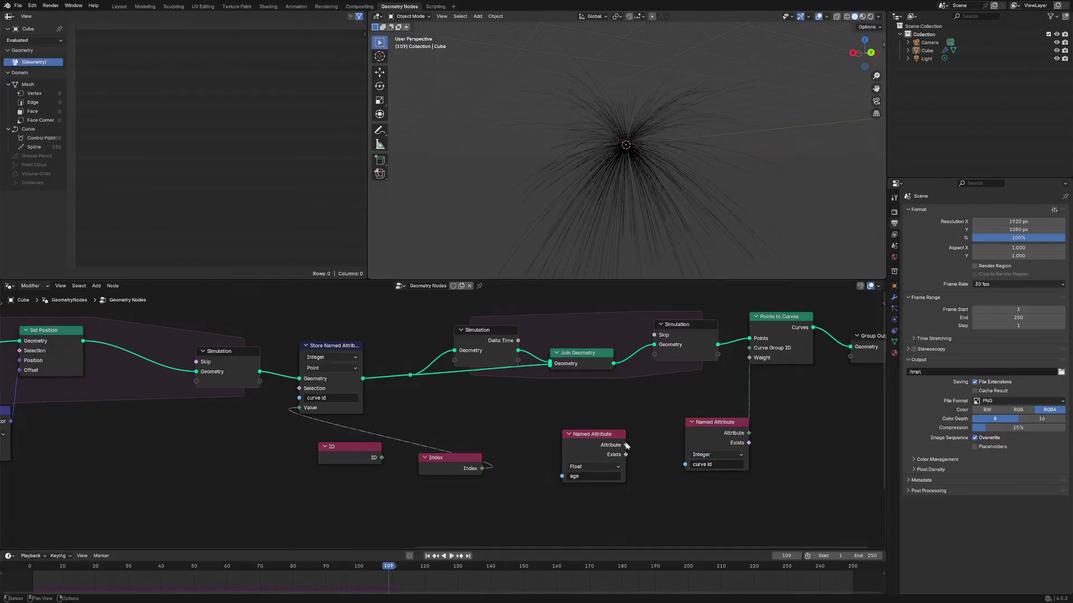
Try the age attribute as the Curve Group ID in place of the curve id attribute.
{"action": "left_click_drag", "start_coordinate": [626, 445], "coordinate": [750, 349]}
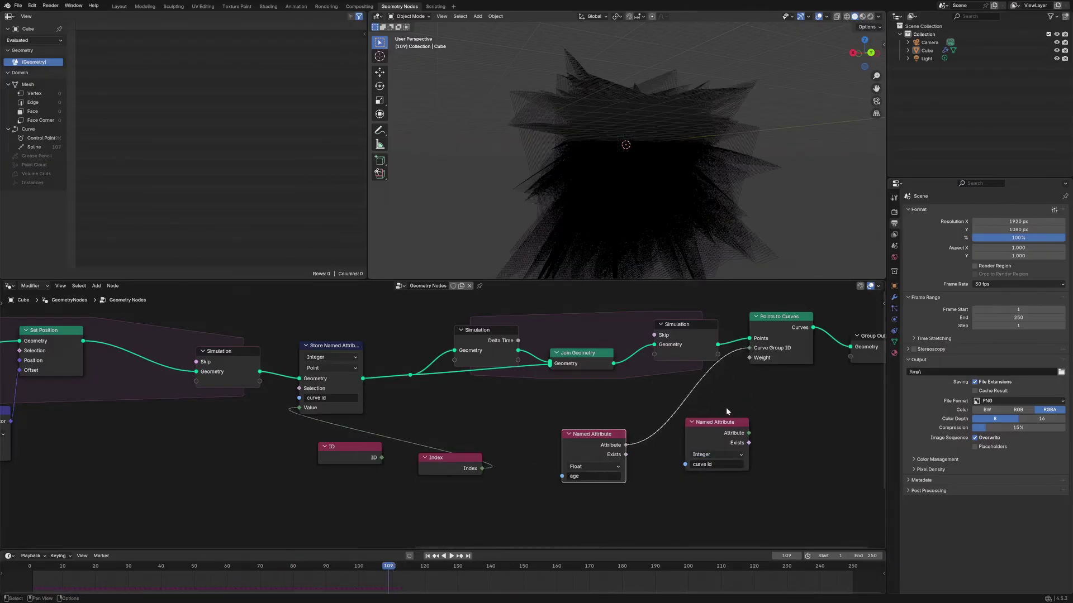
{"action": "left_click_drag", "start_coordinate": [714, 436], "coordinate": [729, 439]}
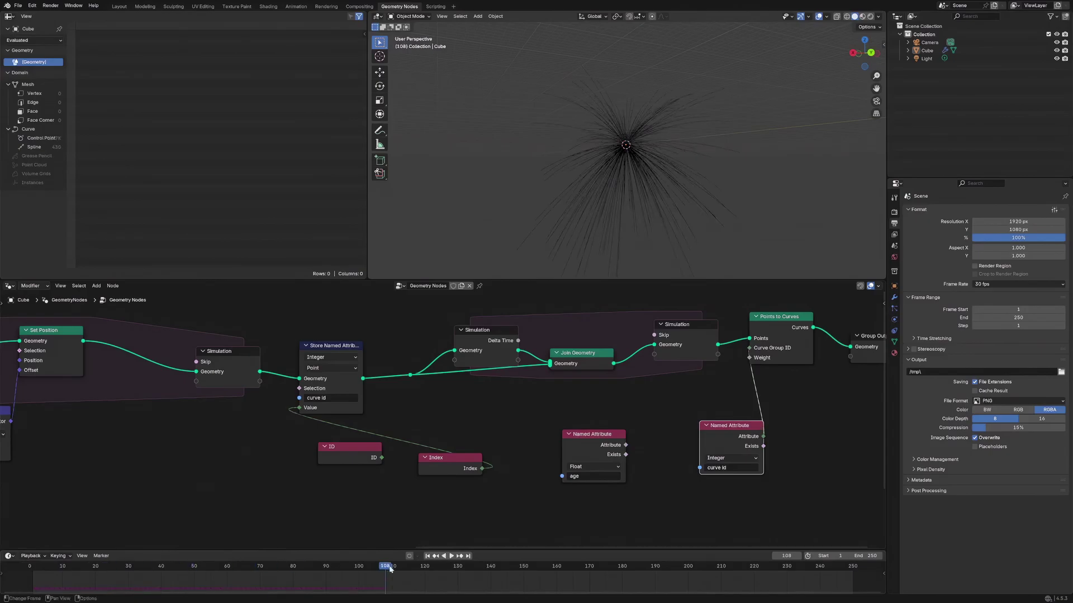
Reconnect the ID node to the value of Store Named Attribute and scrub the timeline to frame 129.
{"action": "left_click_drag", "start_coordinate": [373, 458], "coordinate": [334, 476]}
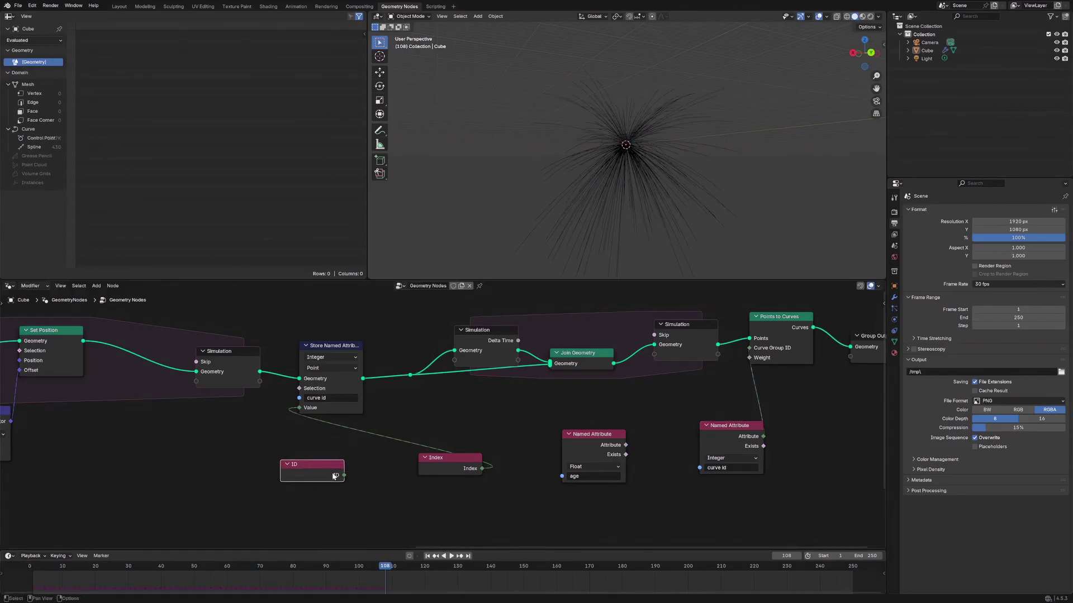
{"action": "left_click_drag", "start_coordinate": [344, 475], "coordinate": [300, 408]}
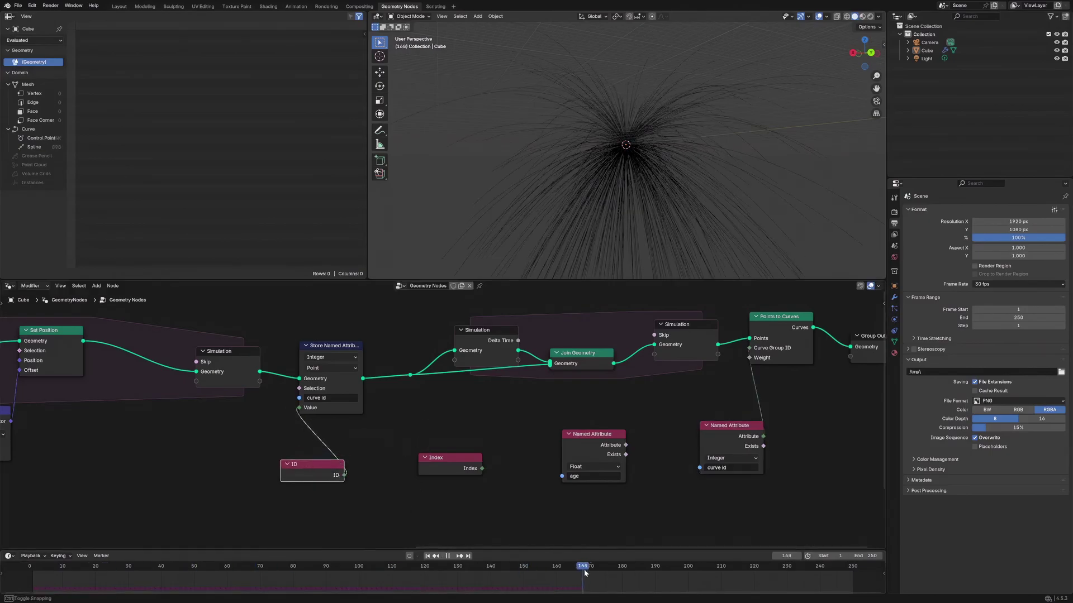
{"action": "left_click_drag", "start_coordinate": [584, 569], "coordinate": [454, 567]}
Try capturing a duplicated ID with a Capture Attribute node after Store Named Attribute and using it as the Curve Group ID.
{"action": "scroll", "coordinate": [515, 452], "scroll_direction": "down", "scroll_amount": 2}
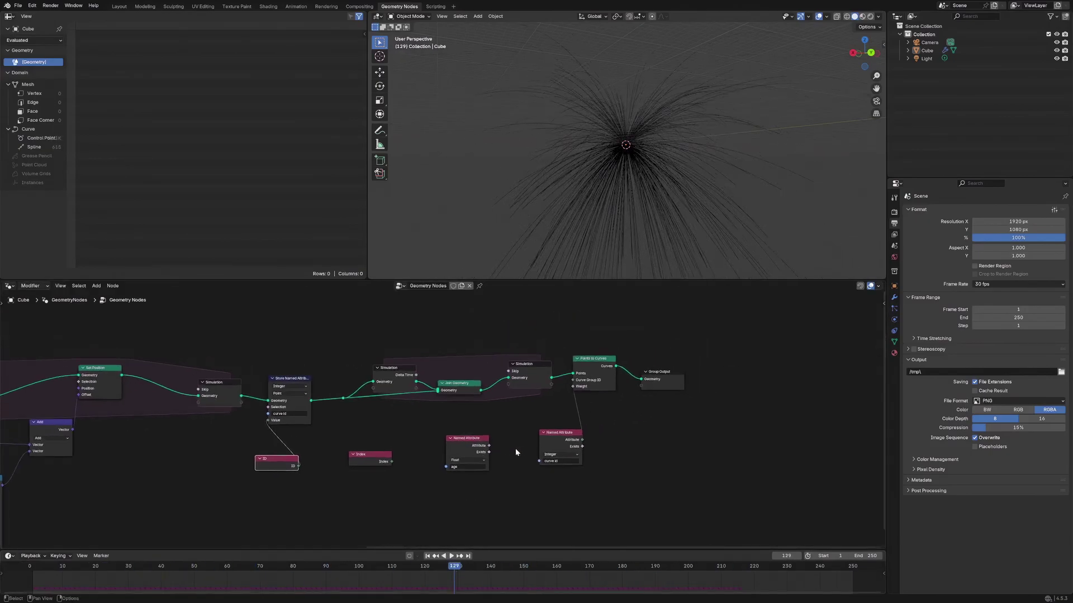
{"action": "key", "text": "shift+d"}
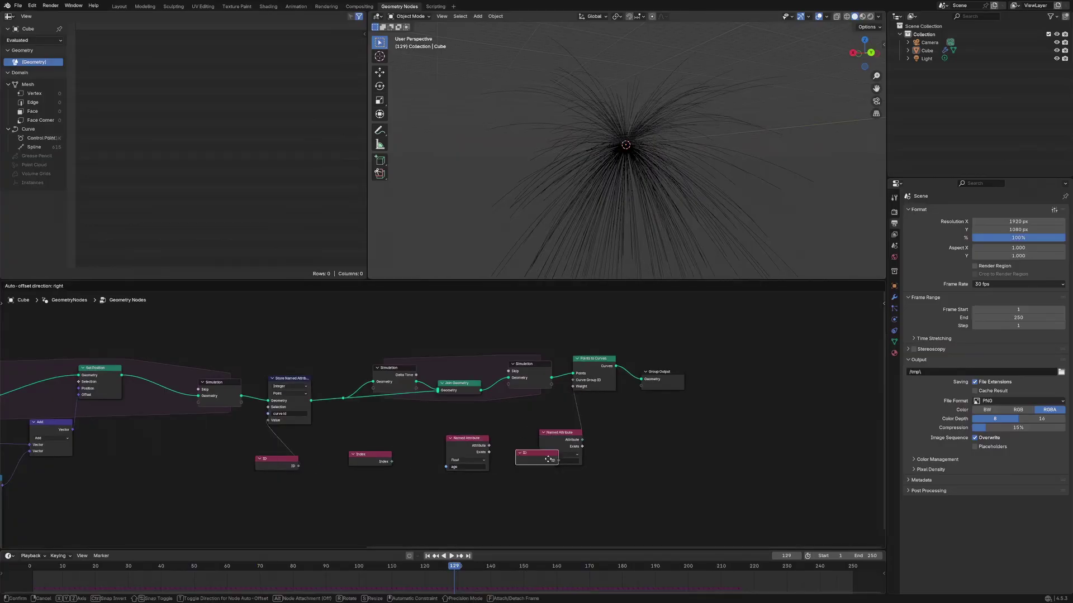
{"action": "left_click", "coordinate": [308, 502]}
{"action": "key", "text": "shift+a"}
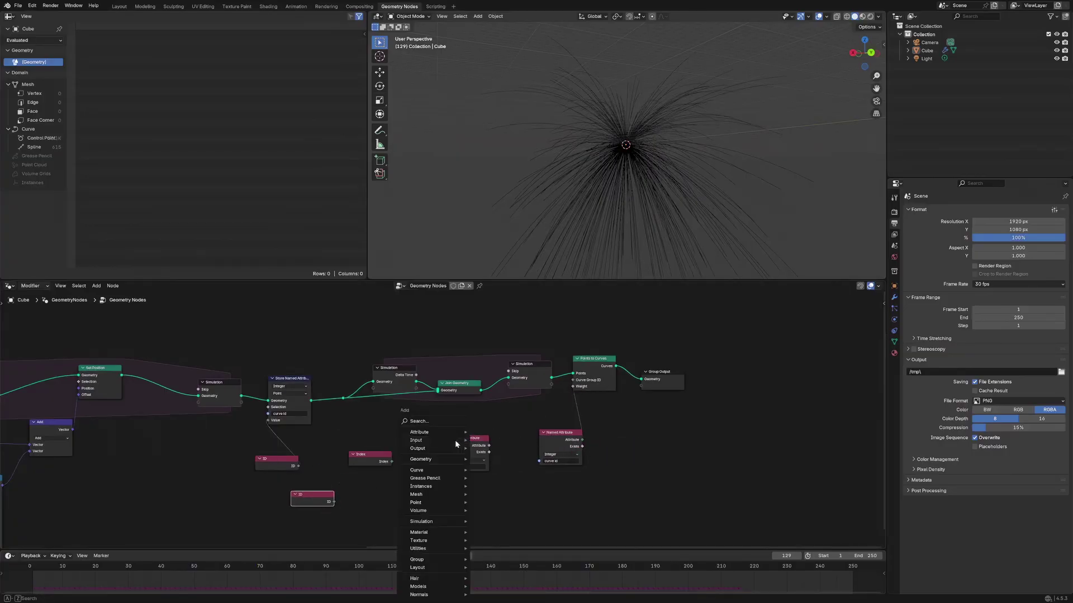
{"action": "type", "text": "capture"}
{"action": "key", "text": "Return"}
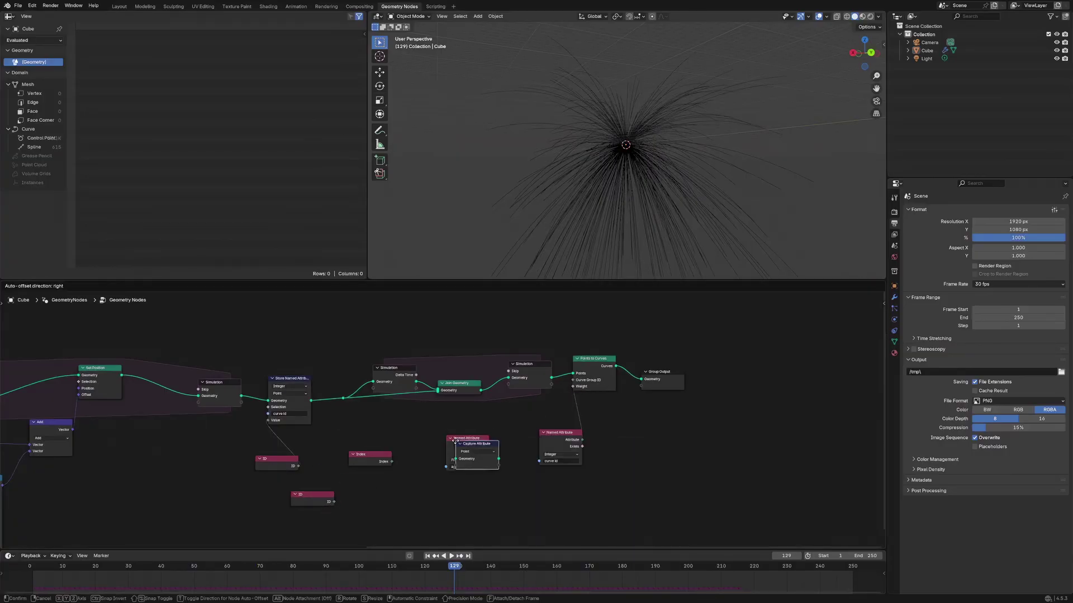
{"action": "left_click", "coordinate": [324, 386]}
{"action": "mouse_move", "coordinate": [330, 502]}
{"action": "left_mouse_down"}
{"action": "mouse_move", "coordinate": [317, 415]}
{"action": "mouse_move", "coordinate": [473, 419]}
{"action": "mouse_move", "coordinate": [609, 381]}
{"action": "left_mouse_up"}
{"action": "mouse_move", "coordinate": [458, 568]}
{"action": "left_mouse_down"}
{"action": "mouse_move", "coordinate": [34, 569]}
{"action": "mouse_move", "coordinate": [296, 567]}
{"action": "left_mouse_up"}
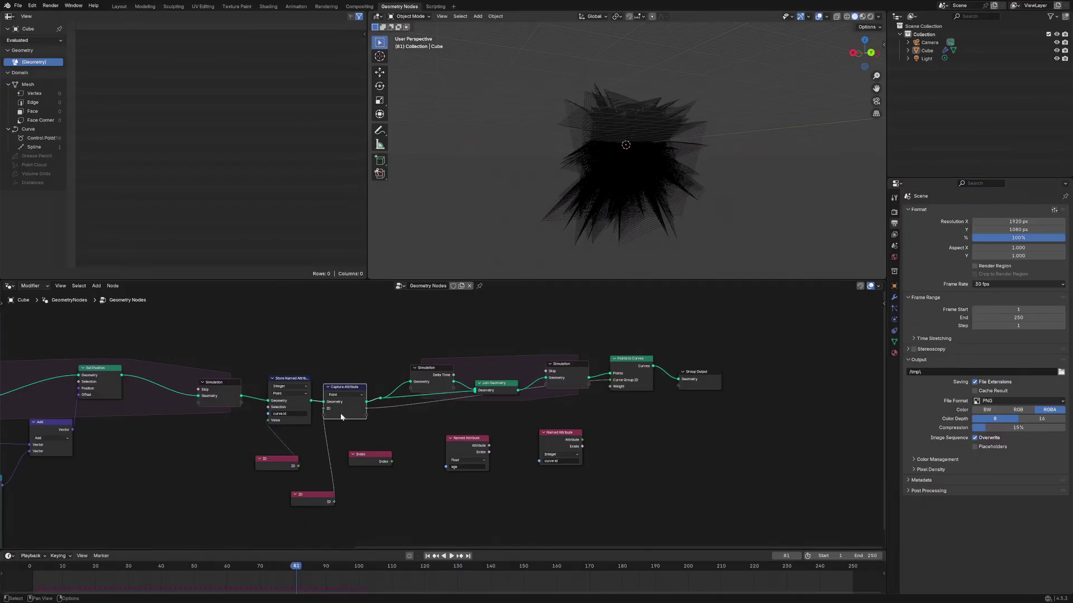
Reconnect the curve id attribute to the Curve Group ID and delete the Capture Attribute, spare ID, Index and age nodes.
{"action": "key", "text": "ctrl+x"}
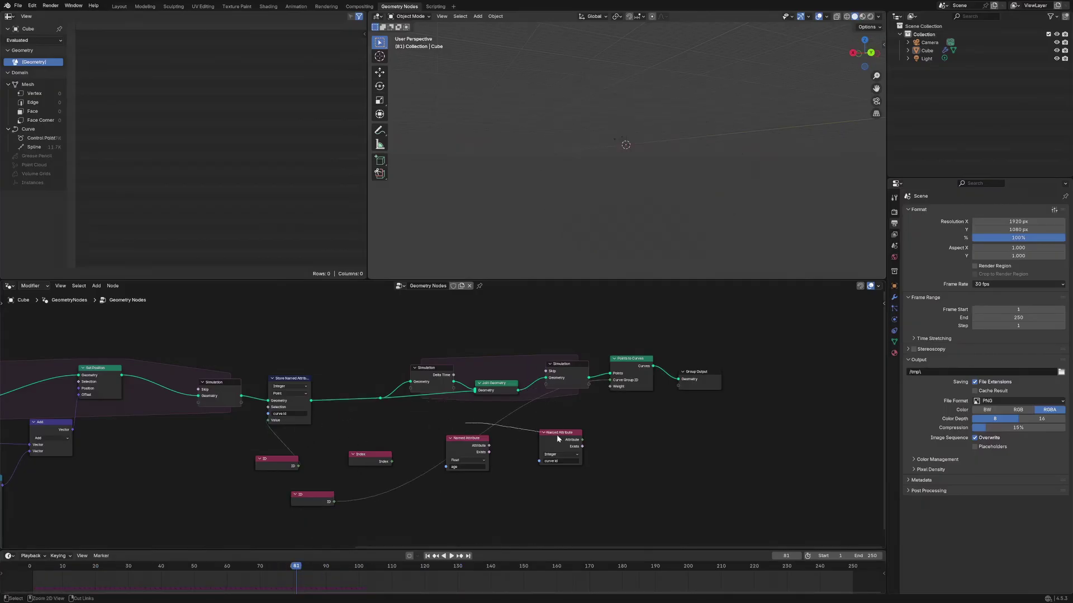
{"action": "right_click_drag", "start_coordinate": [556, 435], "coordinate": [557, 435], "text": "ctrl"}
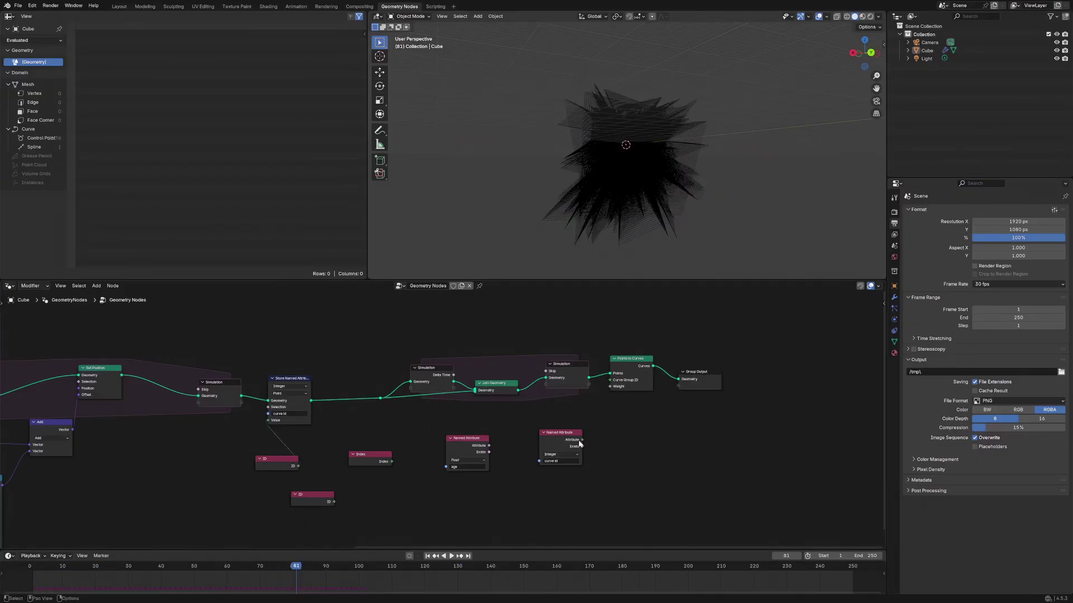
{"action": "left_click_drag", "start_coordinate": [582, 439], "coordinate": [609, 380]}
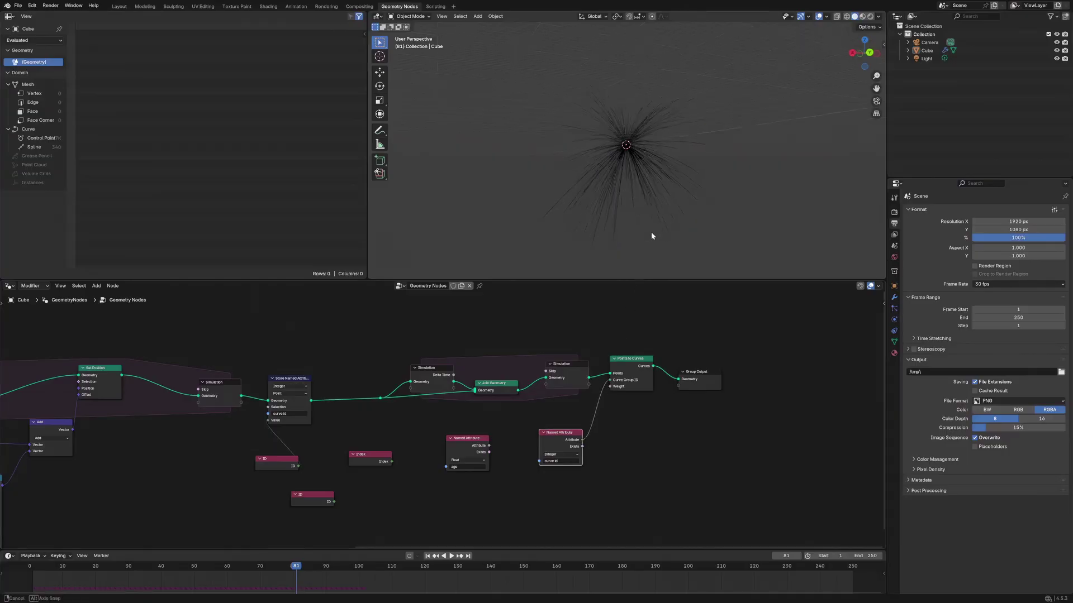
{"action": "left_click_drag", "start_coordinate": [485, 511], "coordinate": [306, 456]}
{"action": "key", "text": "x"}
Rearrange the Points to Curves, curve id Named Attribute and Group Output nodes to leave room before the output.
{"action": "middle_click_drag", "start_coordinate": [503, 428], "coordinate": [417, 450]}
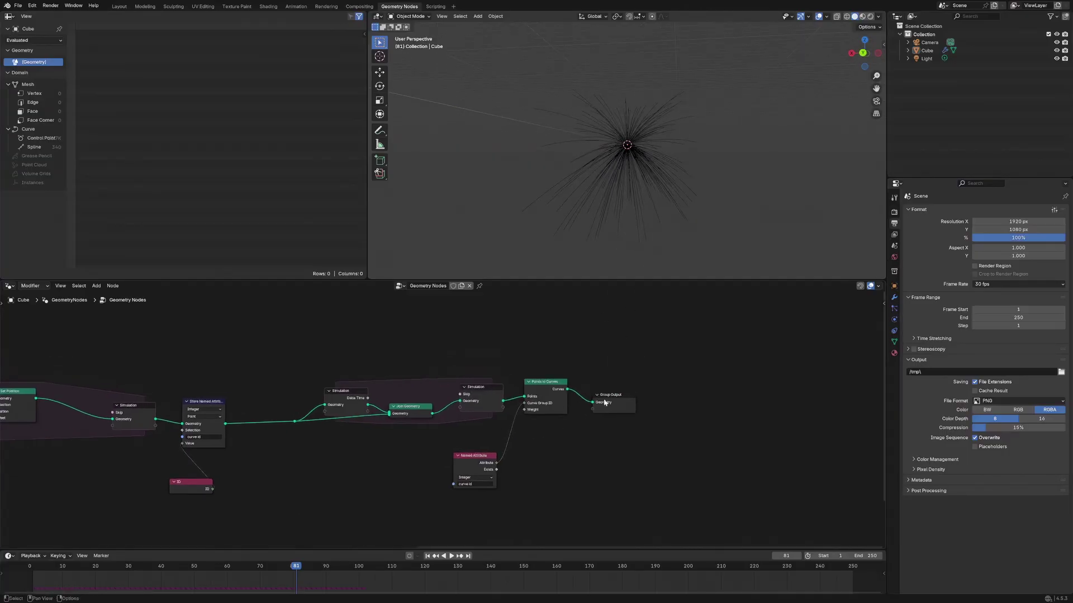
{"action": "left_click_drag", "start_coordinate": [603, 400], "coordinate": [676, 405]}
{"action": "left_click_drag", "start_coordinate": [539, 388], "coordinate": [561, 400]}
{"action": "left_click_drag", "start_coordinate": [479, 458], "coordinate": [561, 457]}
{"action": "middle_click_drag", "start_coordinate": [604, 173], "coordinate": [665, 187]}
{"action": "scroll", "coordinate": [665, 188], "scroll_direction": "up", "scroll_amount": 3}
{"action": "left_click_drag", "start_coordinate": [686, 399], "coordinate": [734, 386]}
{"action": "left_click", "coordinate": [658, 442]}
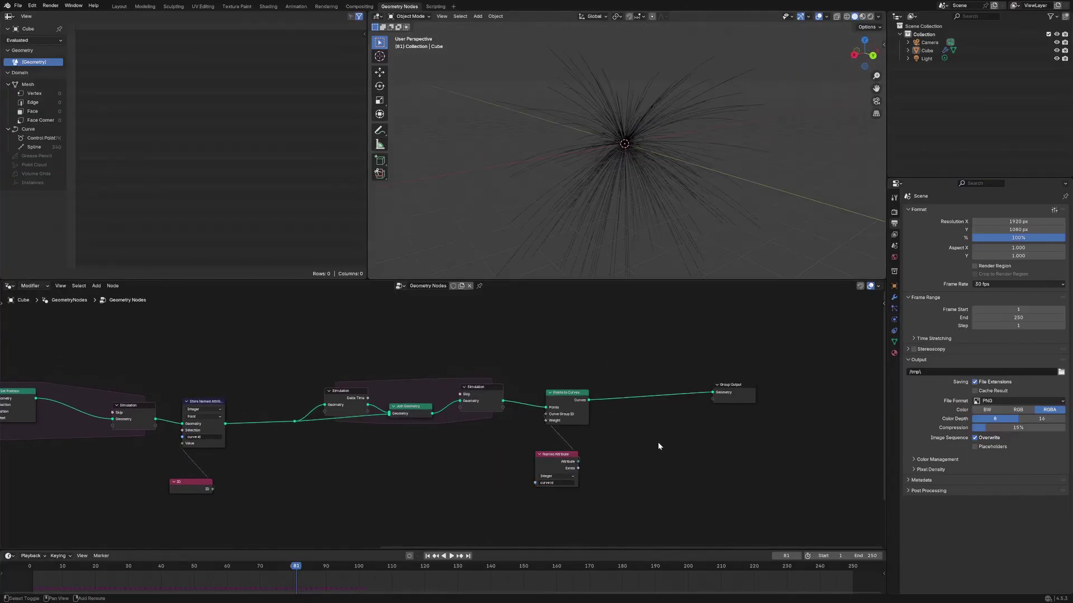
{"action": "key", "text": "shift+a"}
{"action": "type", "text": "mesh to curve"}
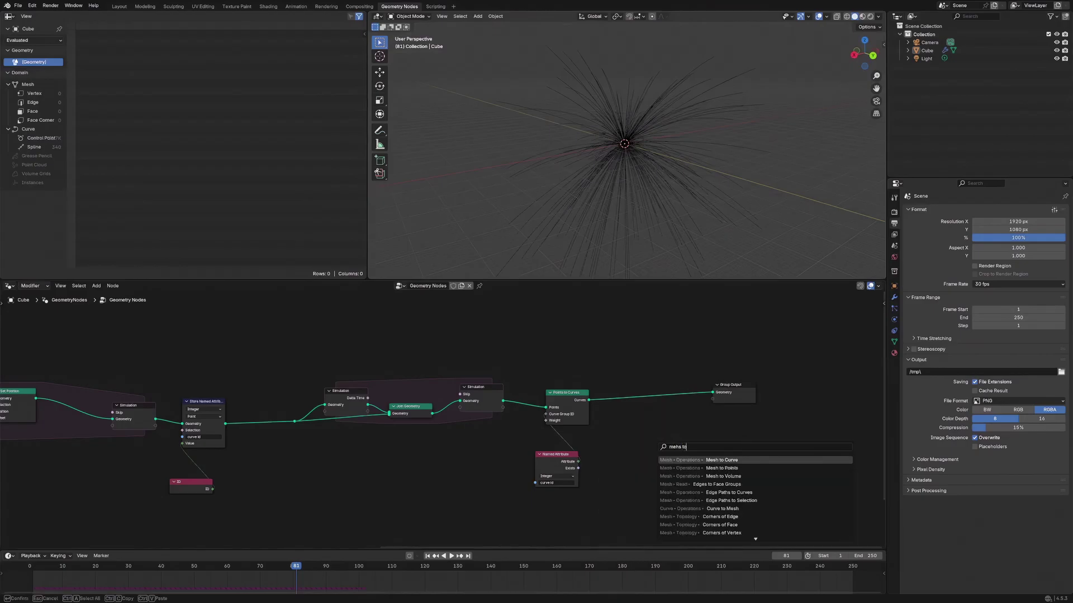
{"action": "key", "text": "Return"}
{"action": "left_click", "coordinate": [643, 367]}
Insert a Curve to Mesh node after Points to Curves and remove the Mesh to Curve node.
{"action": "key", "text": "shift+a"}
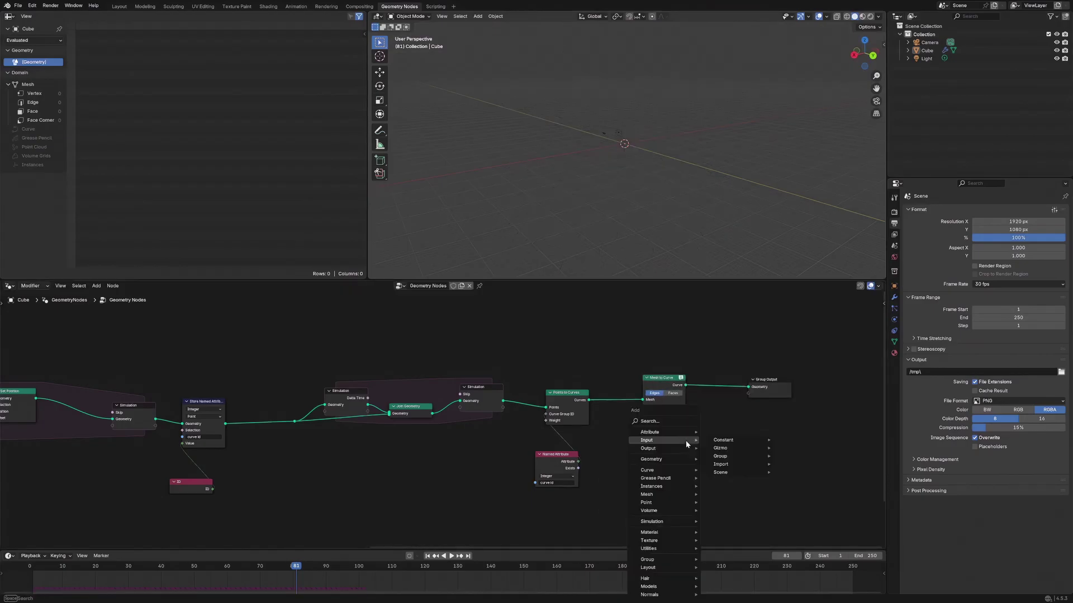
{"action": "type", "text": "curveto m"}
{"action": "key", "text": "Return"}
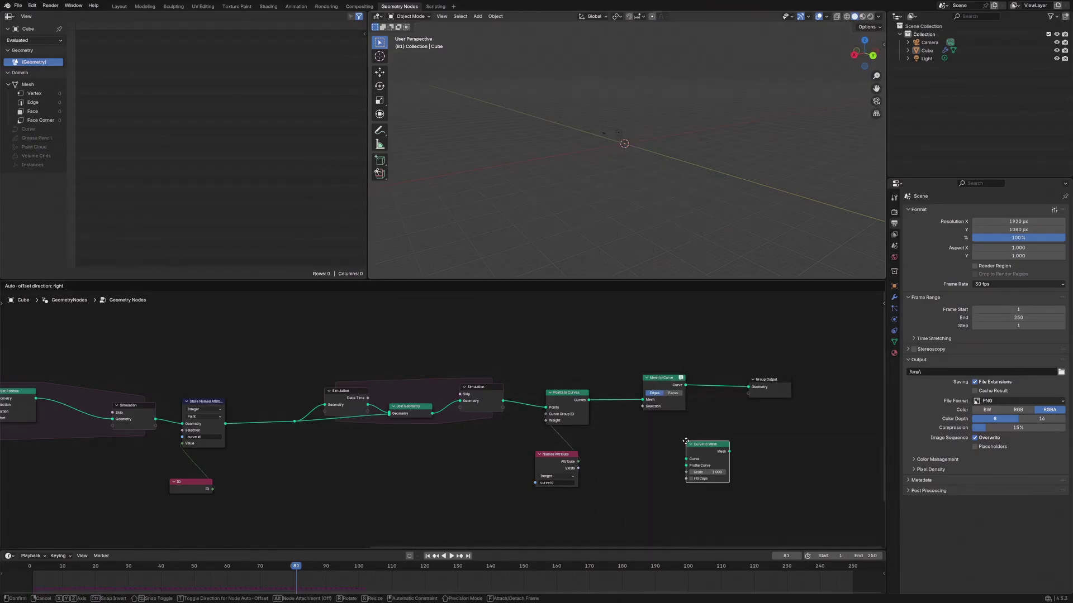
{"action": "left_click", "coordinate": [604, 387]}
{"action": "left_click", "coordinate": [663, 405]}
{"action": "key", "text": "ctrl+x"}
{"action": "left_click_drag", "start_coordinate": [624, 388], "coordinate": [677, 361]}
Add a Curve Circle node with resolution 16 and connect it to the Profile Curve of Curve to Mesh.
{"action": "key", "text": "shift+a"}
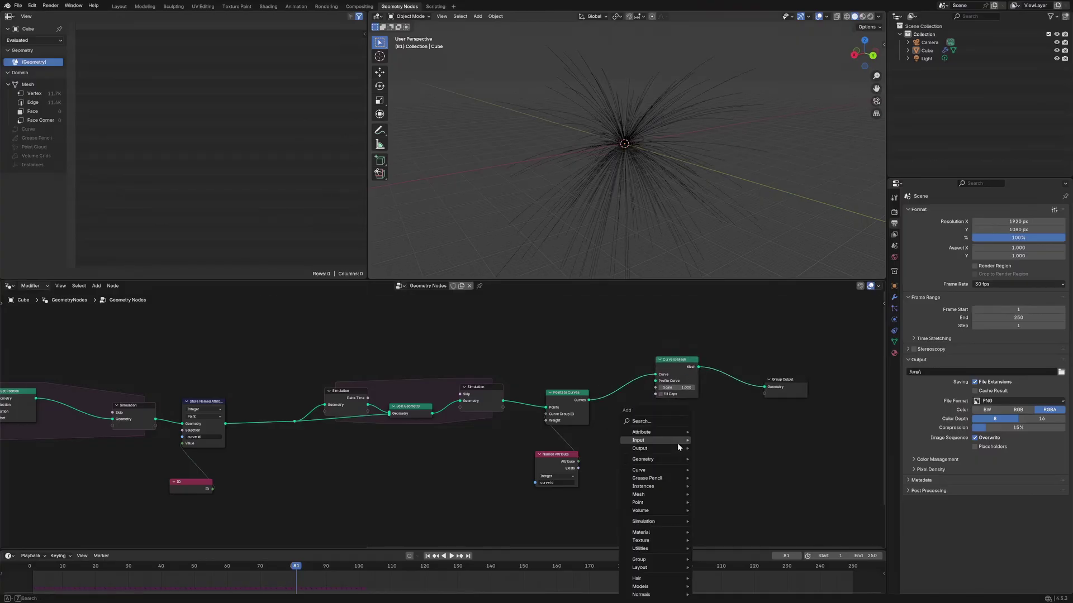
{"action": "mouse_move", "coordinate": [677, 444]}
{"action": "type", "text": "curve c"}
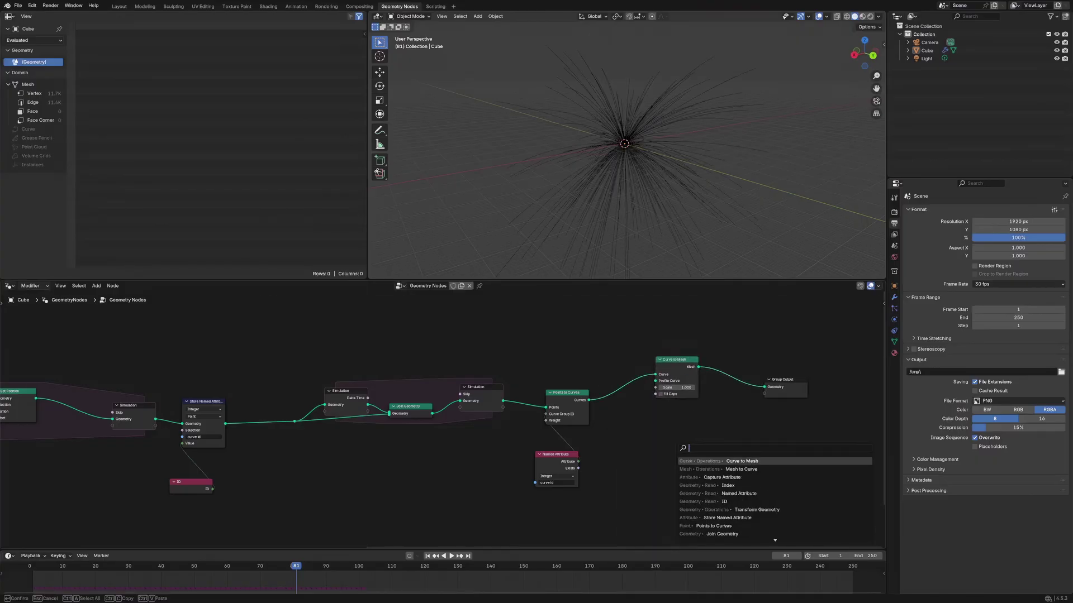
{"action": "key", "text": "Return"}
{"action": "left_click", "coordinate": [667, 457]}
{"action": "left_click_drag", "start_coordinate": [690, 460], "coordinate": [655, 381]}
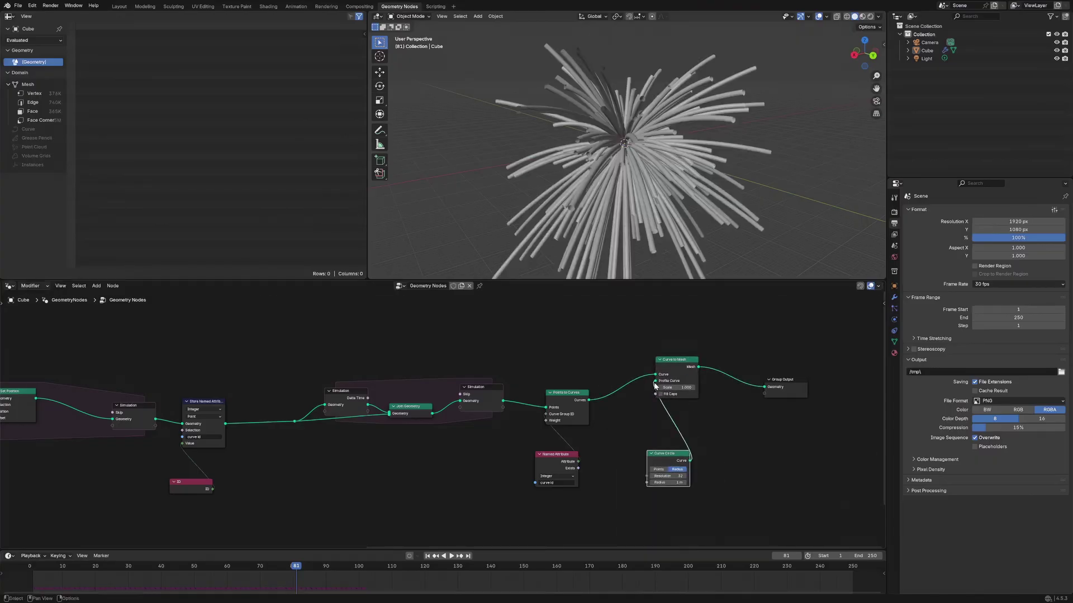
{"action": "left_click", "coordinate": [667, 476]}
{"action": "type", "text": "16"}
{"action": "key", "text": "Return"}
Add a Spline Parameter node and connect its Length output to the Scale of Curve to Mesh.
{"action": "scroll", "coordinate": [705, 462], "scroll_direction": "up", "scroll_amount": 5}
{"action": "left_click_drag", "start_coordinate": [780, 462], "coordinate": [743, 435]}
{"action": "middle_click_drag", "start_coordinate": [849, 433], "coordinate": [677, 433]}
{"action": "key", "text": "shift+a"}
{"action": "type", "text": "s"}
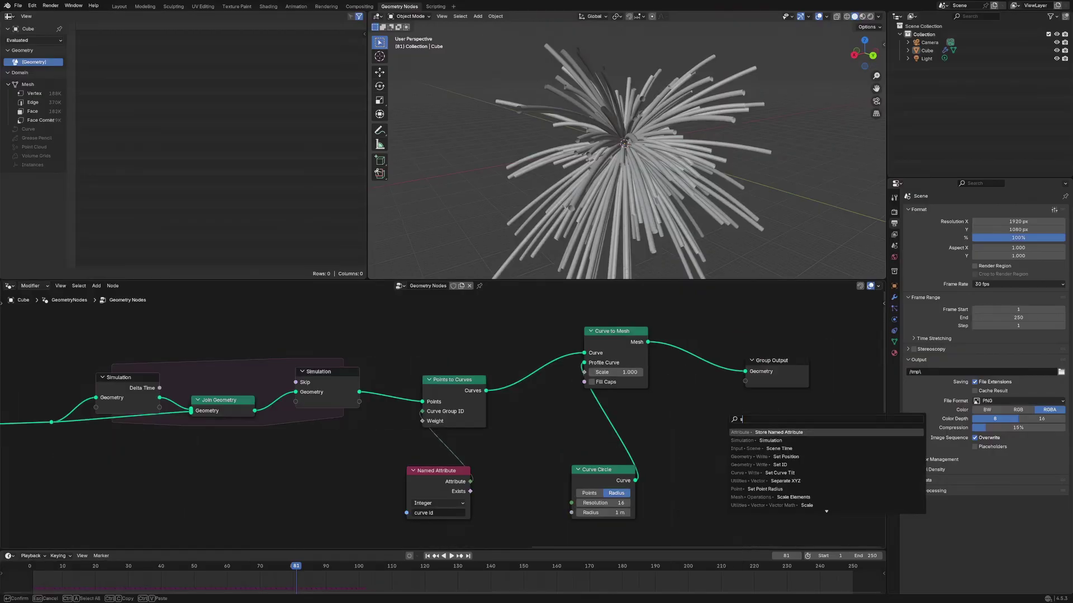
{"action": "type", "text": "pline p"}
{"action": "key", "text": "Return"}
{"action": "left_click", "coordinate": [654, 432]}
{"action": "left_click_drag", "start_coordinate": [713, 450], "coordinate": [584, 372]}
Spread out the Spline Parameter, Curve Circle, Curve to Mesh and Group Output nodes to make room before the Scale input.
{"action": "left_click_drag", "start_coordinate": [614, 471], "coordinate": [587, 490]}
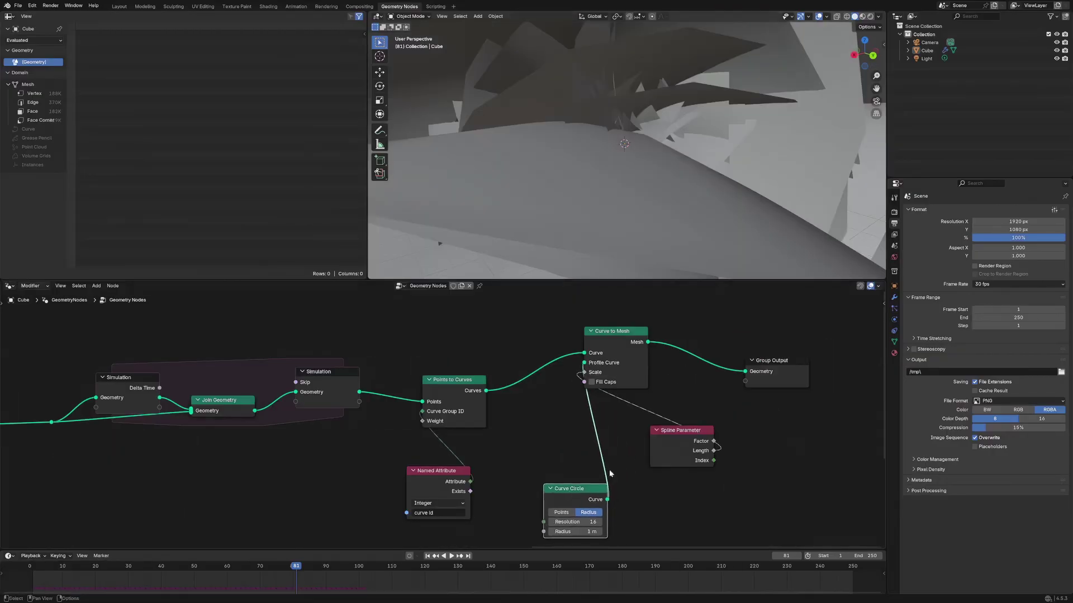
{"action": "left_click_drag", "start_coordinate": [767, 362], "coordinate": [817, 334]}
{"action": "left_click_drag", "start_coordinate": [683, 431], "coordinate": [589, 441]}
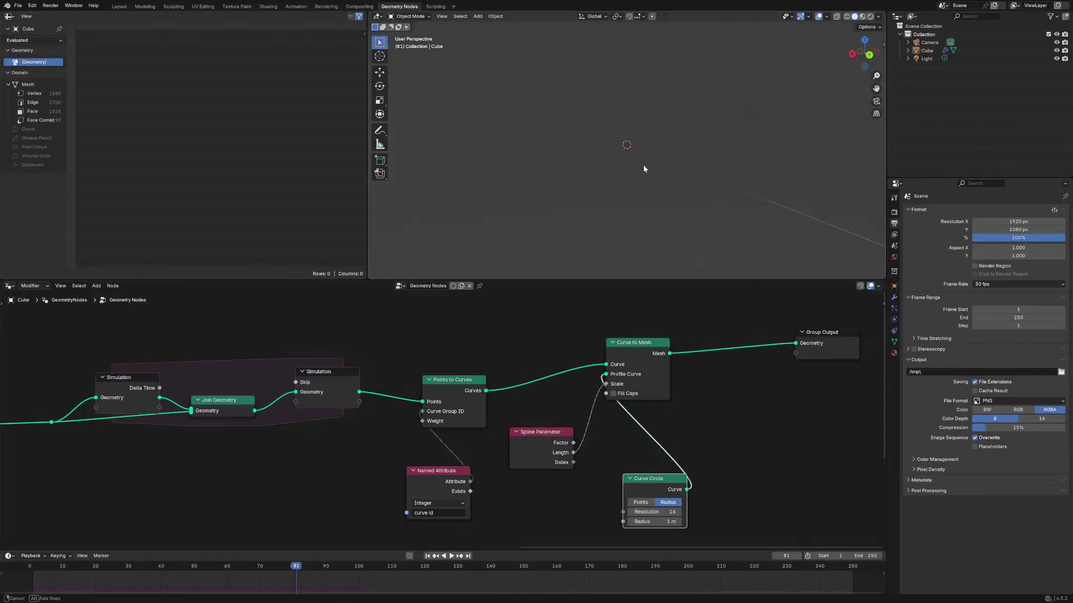
{"action": "scroll", "coordinate": [643, 167], "scroll_direction": "up", "scroll_amount": 2}
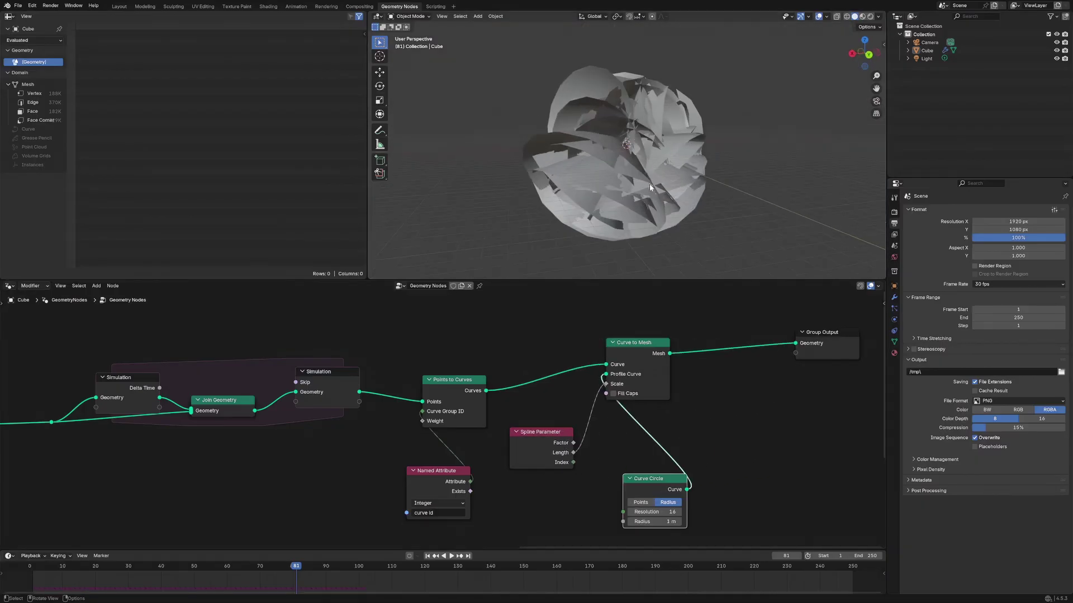
{"action": "middle_click_drag", "start_coordinate": [662, 188], "coordinate": [619, 194]}
{"action": "left_click_drag", "start_coordinate": [653, 479], "coordinate": [678, 475]}
{"action": "left_click_drag", "start_coordinate": [550, 452], "coordinate": [556, 452]}
{"action": "left_click_drag", "start_coordinate": [652, 360], "coordinate": [703, 356]}
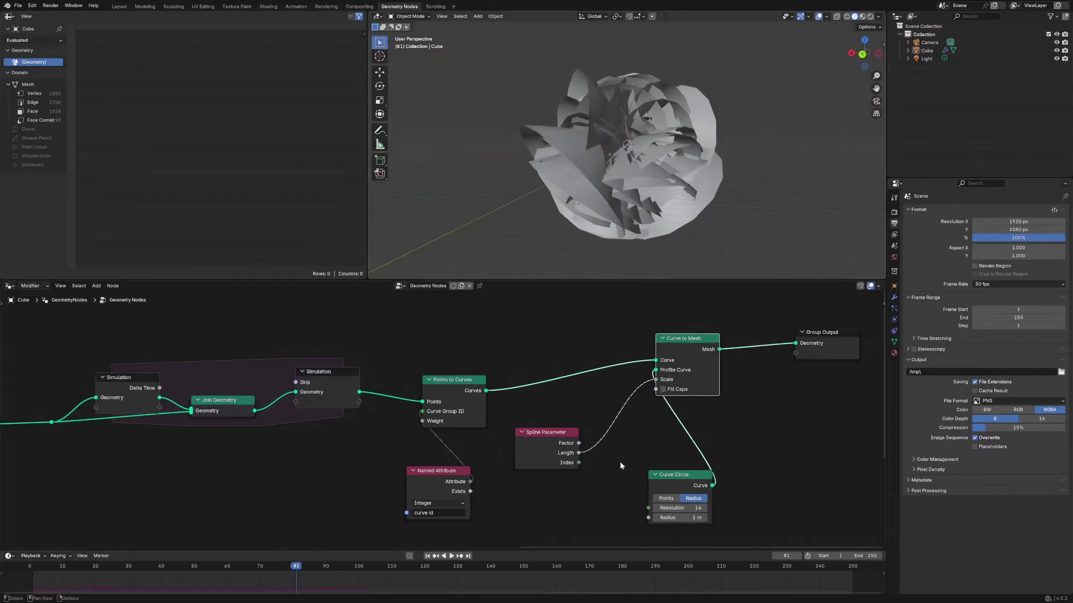
Add a Float Curve node and place it beside the Curve Circle, below the Group Output.
{"action": "left_click", "coordinate": [620, 465]}
{"action": "key", "text": "shift+a"}
{"action": "type", "text": "floa"}
{"action": "key", "text": "Return"}
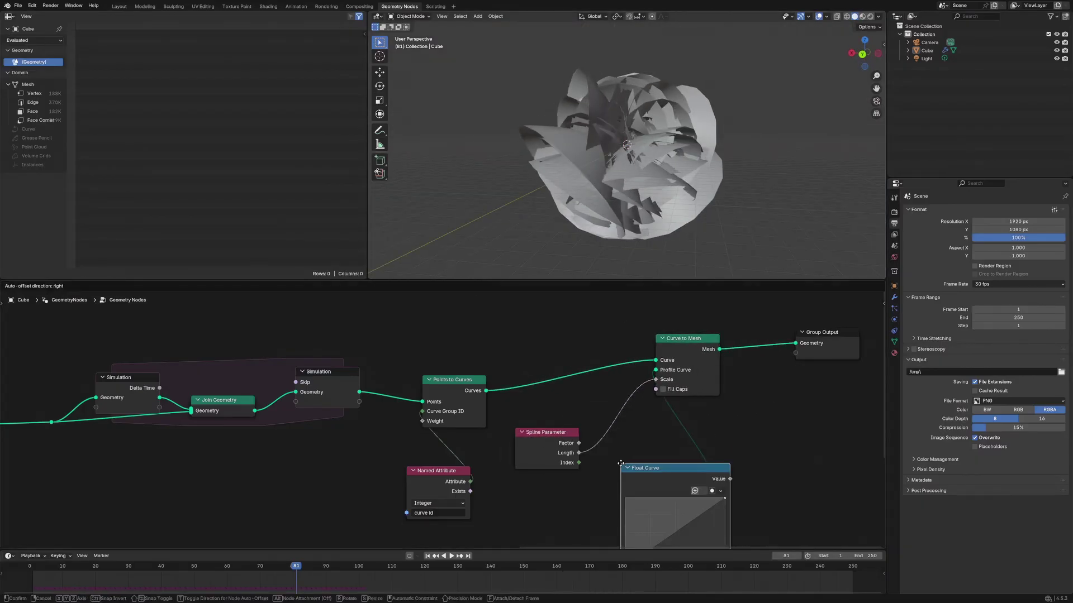
{"action": "left_click", "coordinate": [752, 413]}
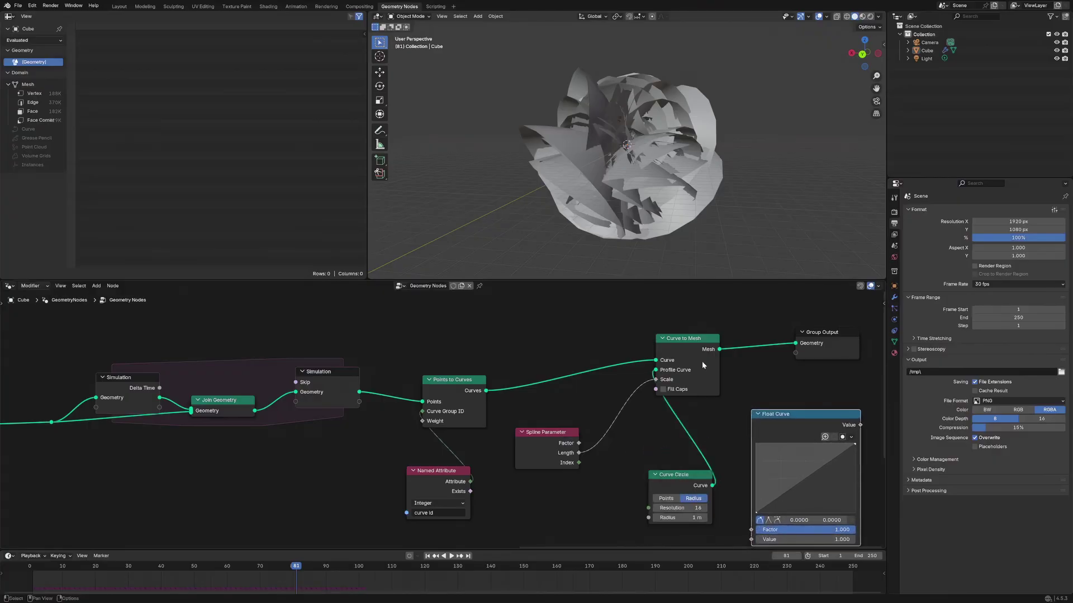
Rearrange the nodes and route the Spline Parameter's Factor through a Float Curve falling from 1 to 0 into Curve to Mesh's Scale.
{"action": "left_click_drag", "start_coordinate": [702, 364], "coordinate": [735, 360]}
{"action": "left_click_drag", "start_coordinate": [681, 479], "coordinate": [595, 374]}
{"action": "left_click_drag", "start_coordinate": [552, 439], "coordinate": [731, 526]}
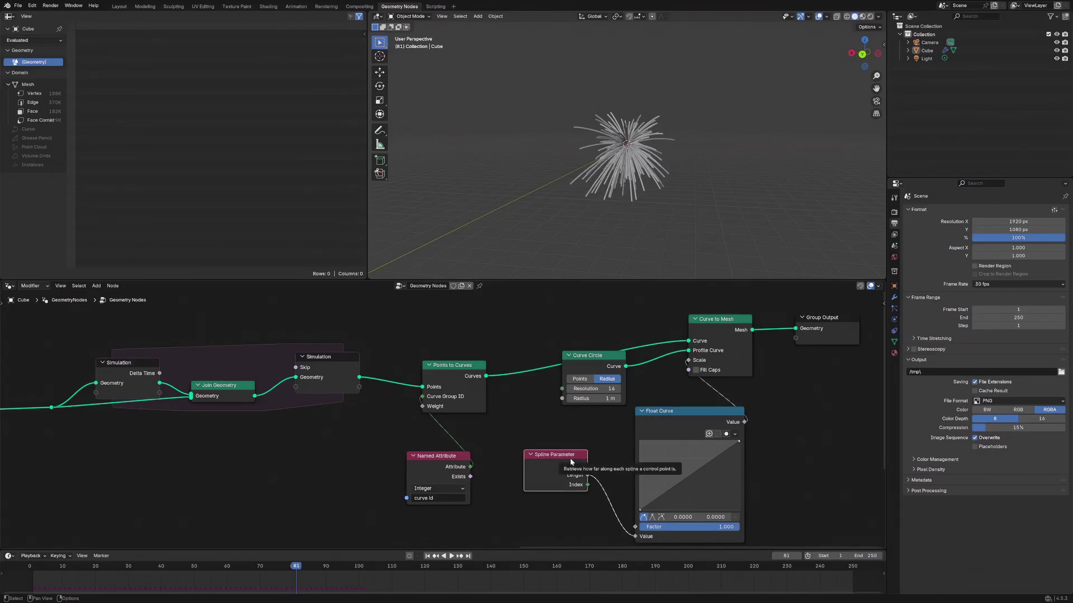
{"action": "left_click", "coordinate": [610, 444]}
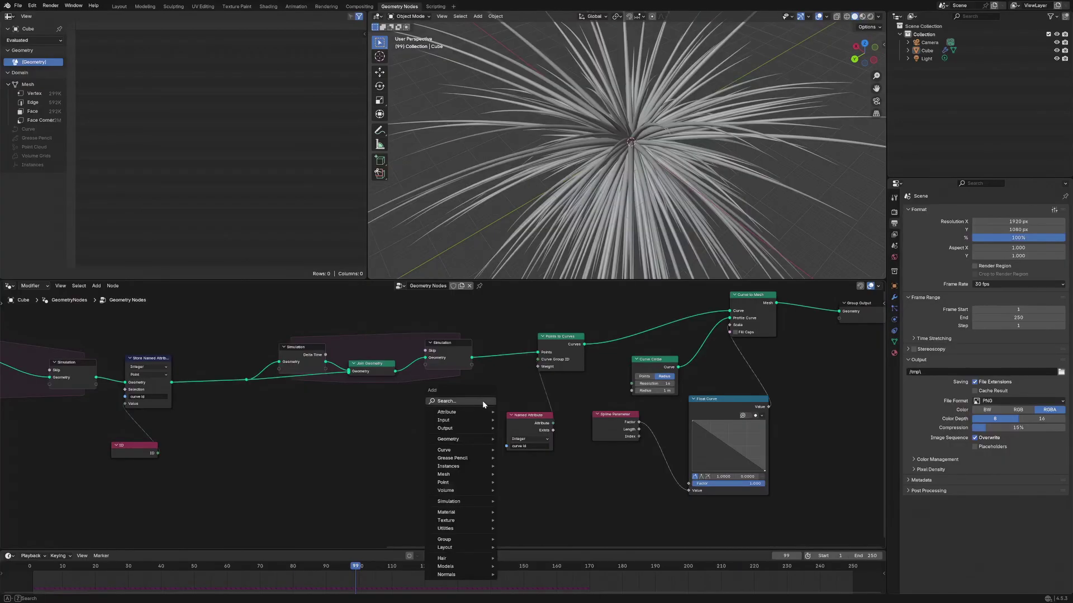
Try a Delete Geometry node between the second simulation zone and Points to Curves.
{"action": "type", "text": "delet"}
{"action": "key", "text": "Return"}
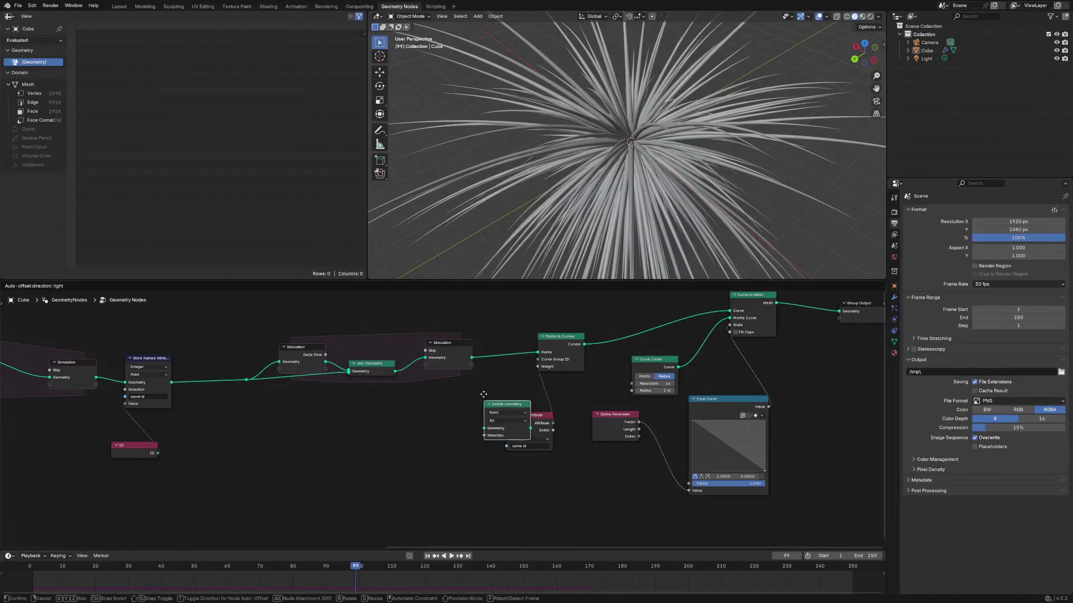
{"action": "left_click", "coordinate": [513, 339]}
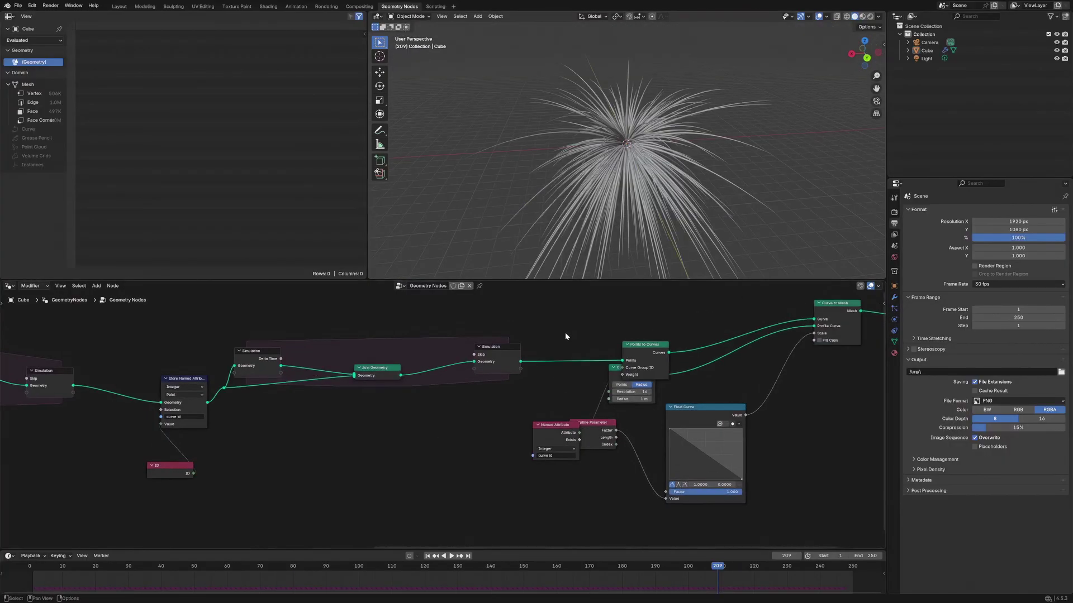
Set the end frame of the timeline to 180.
{"action": "left_click", "coordinate": [859, 556]}
{"action": "type", "text": "180"}
{"action": "key", "text": "Return"}
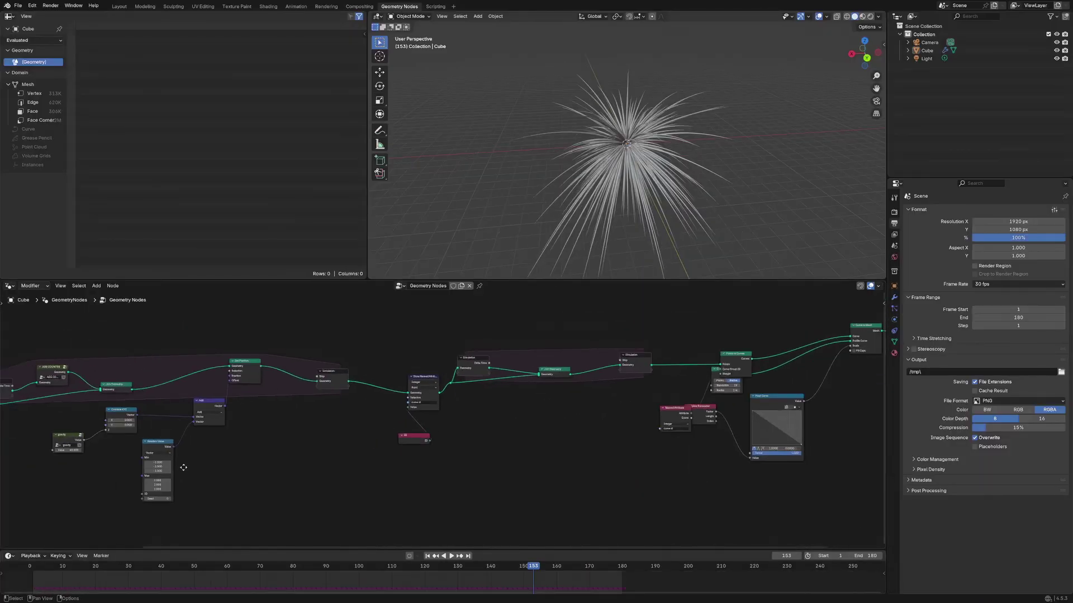
Change the seed of the Random Value node feeding Add, and scrub from the start to frame 154 to review the trails.
{"action": "middle_click_drag", "start_coordinate": [183, 468], "coordinate": [280, 459]}
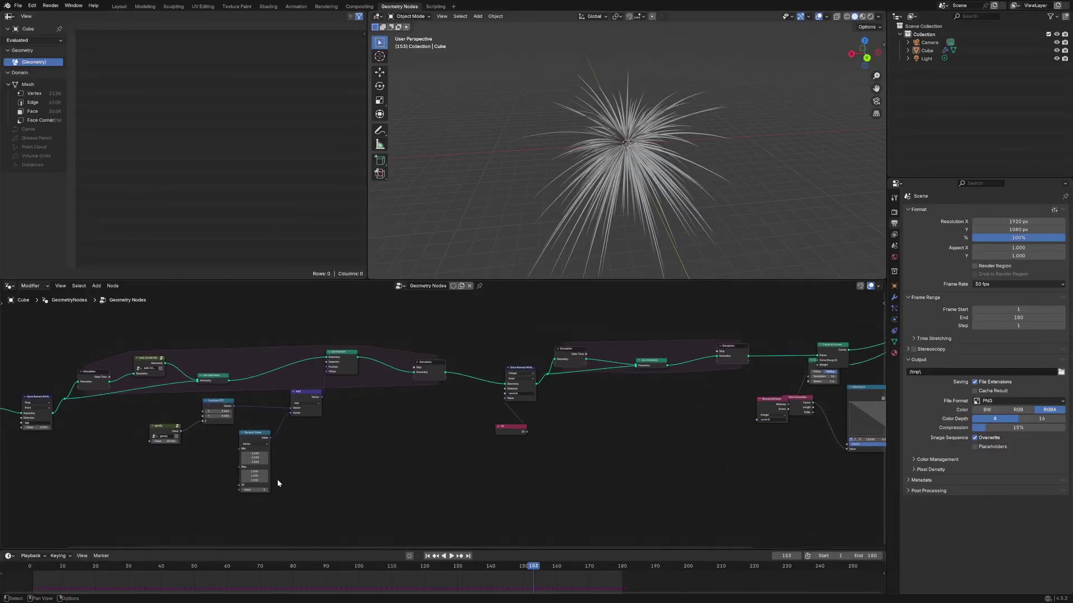
{"action": "scroll", "coordinate": [335, 469], "scroll_direction": "up", "scroll_amount": 2}
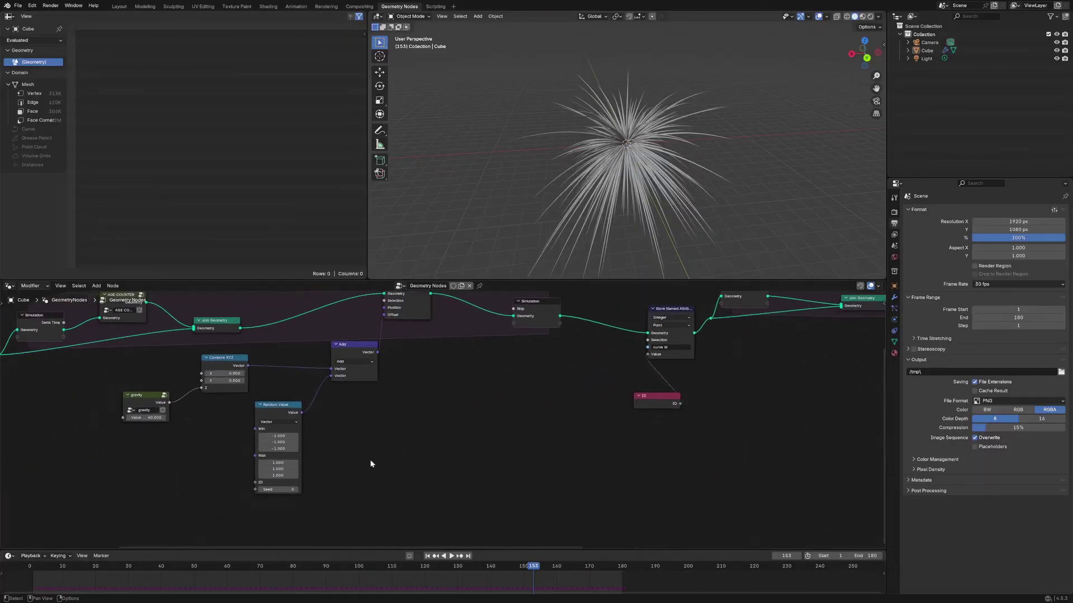
{"action": "left_click", "coordinate": [296, 490]}
{"action": "left_click_drag", "start_coordinate": [33, 563], "coordinate": [537, 571]}
{"action": "scroll", "coordinate": [581, 425], "scroll_direction": "down", "scroll_amount": 5}
{"action": "middle_click_drag", "start_coordinate": [782, 357], "coordinate": [591, 354]}
{"action": "scroll", "coordinate": [475, 391], "scroll_direction": "up", "scroll_amount": 4}
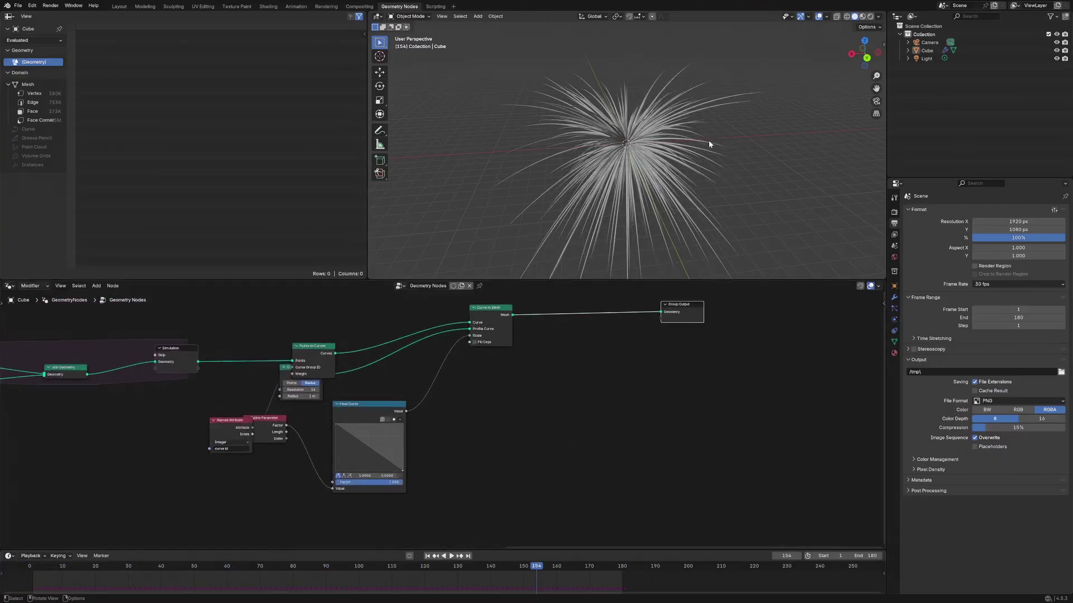
{"action": "middle_click_drag", "start_coordinate": [708, 143], "coordinate": [581, 354]}
Make room around Set Position in the first simulation zone and insert a Store Named Attribute node before it.
{"action": "middle_click_drag", "start_coordinate": [413, 335], "coordinate": [462, 402]}
{"action": "left_click_drag", "start_coordinate": [360, 412], "coordinate": [370, 377]}
{"action": "middle_click_drag", "start_coordinate": [216, 440], "coordinate": [473, 386]}
{"action": "middle_click_drag", "start_coordinate": [167, 424], "coordinate": [458, 389]}
{"action": "middle_click_drag", "start_coordinate": [143, 411], "coordinate": [334, 395]}
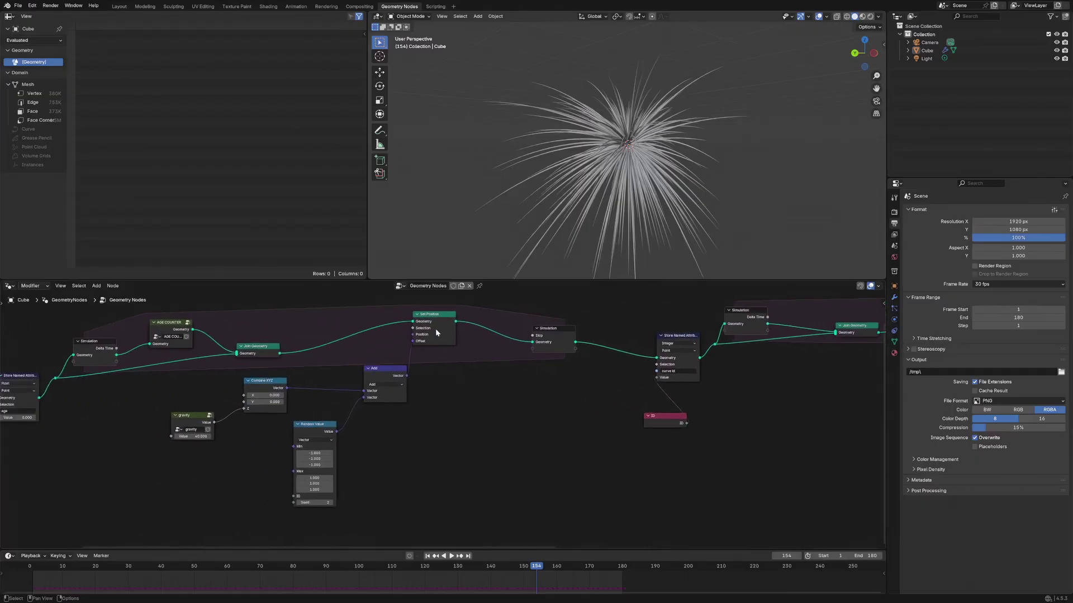
{"action": "left_click_drag", "start_coordinate": [437, 333], "coordinate": [464, 329]}
{"action": "key", "text": "shift+a"}
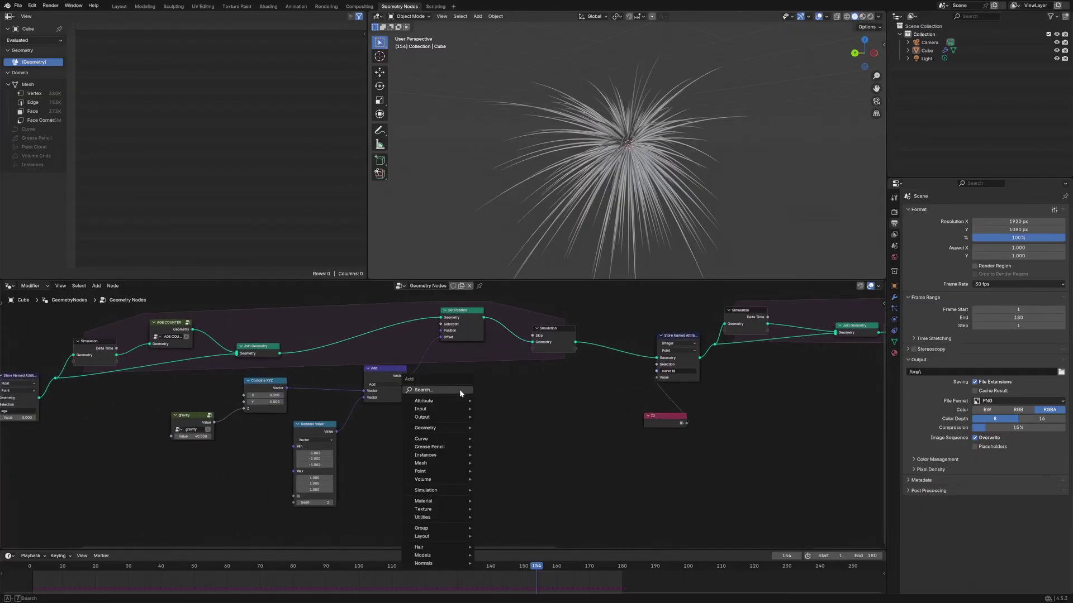
{"action": "type", "text": "sto"}
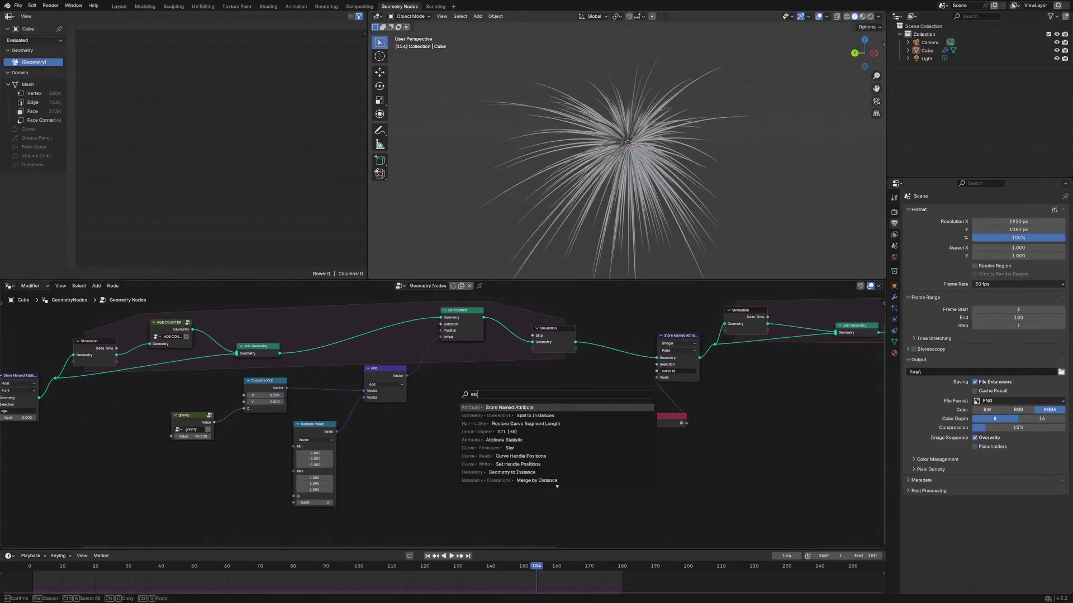
{"action": "type", "text": "re"}
{"action": "key", "text": "Return"}
{"action": "left_click", "coordinate": [372, 311]}
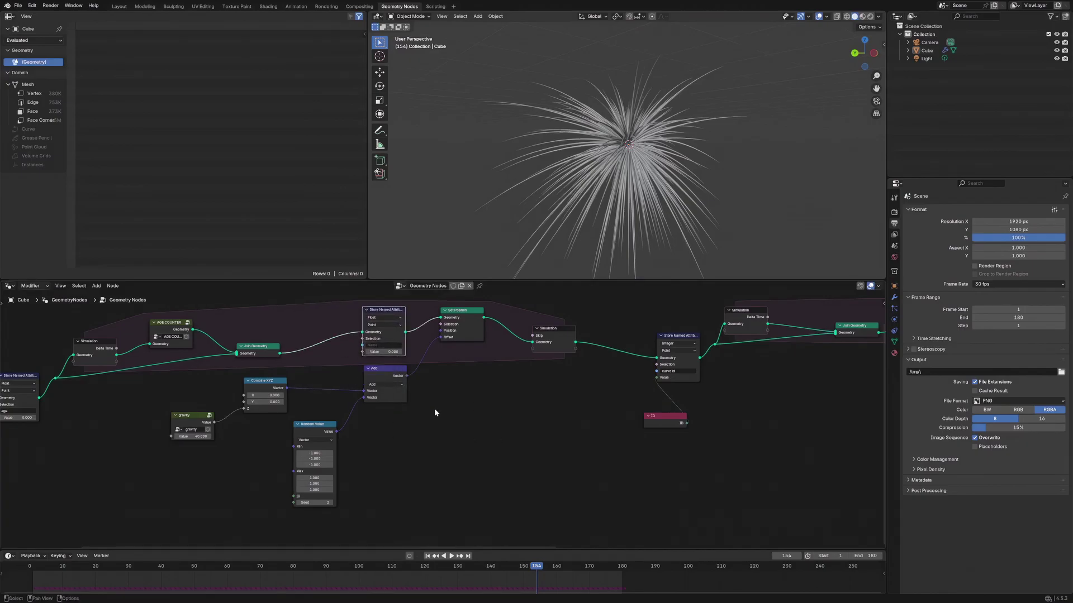
Set the new Store Named Attribute to Vector, name it "disp velocity", and feed its Value from the Add node.
{"action": "left_click", "coordinate": [383, 317]}
{"action": "left_click", "coordinate": [382, 344]}
{"action": "left_click", "coordinate": [383, 344]}
{"action": "type", "text": "dis"}
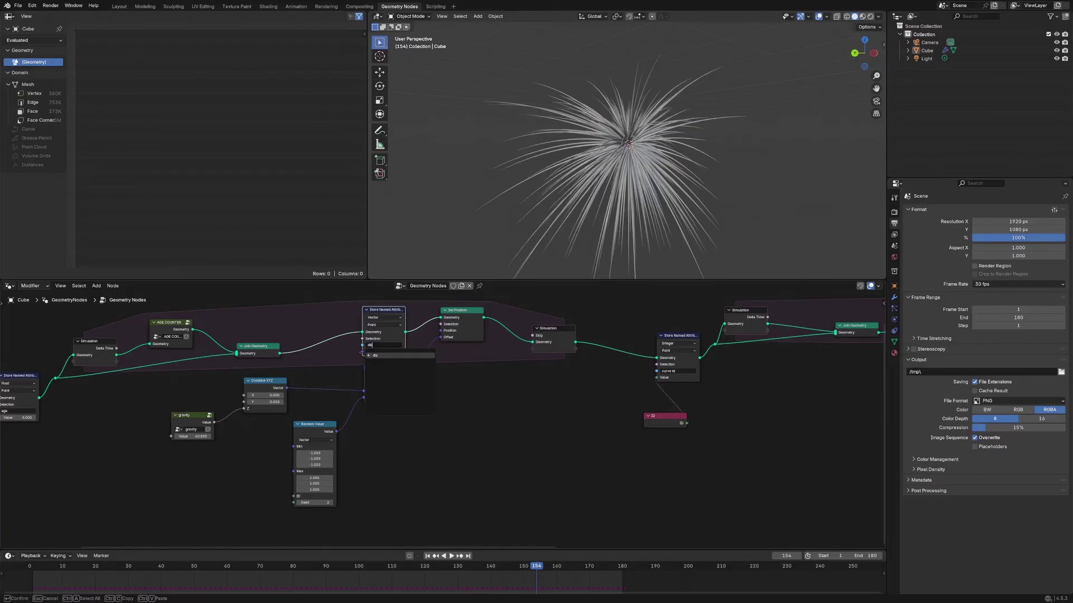
{"action": "type", "text": "p velocity"}
{"action": "key", "text": "Return"}
Add a Named Attribute node beside the Add node and set its data type to Vector.
{"action": "key", "text": "shift+a"}
{"action": "type", "text": "named"}
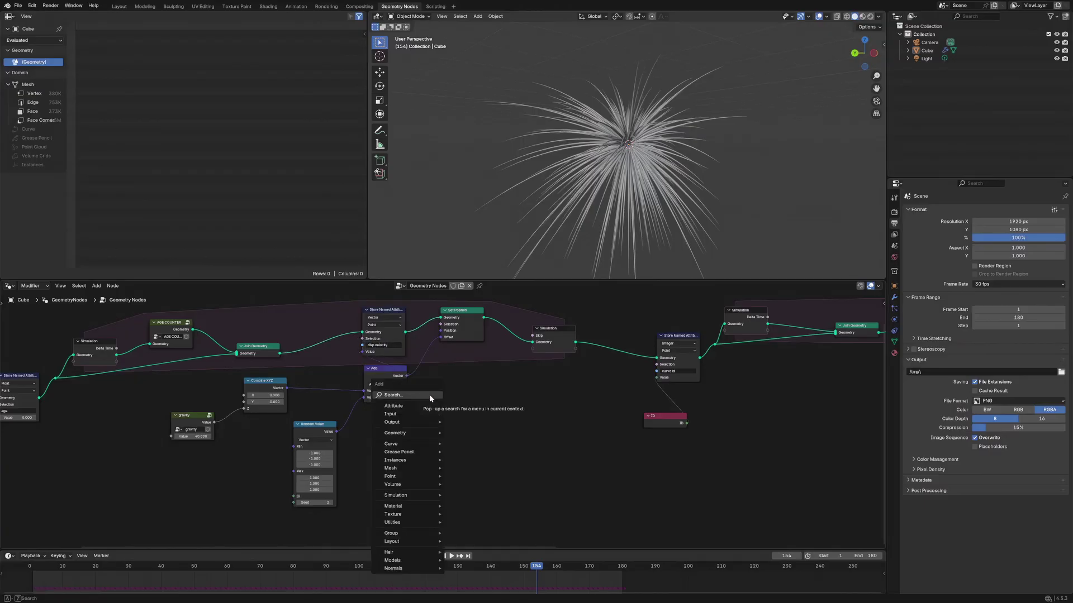
{"action": "key", "text": "Return"}
{"action": "left_click", "coordinate": [435, 394]}
{"action": "left_click", "coordinate": [458, 419]}
{"action": "left_click", "coordinate": [462, 443]}
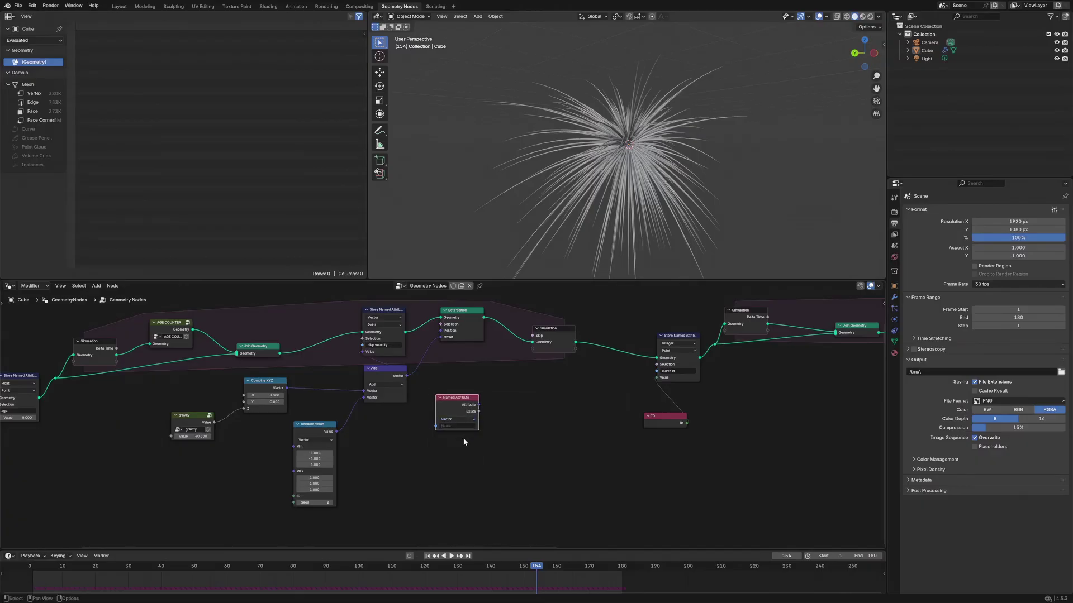
Name the Named Attribute node "disp velocity" and connect its Attribute output to Set Position's Offset.
{"action": "left_click", "coordinate": [458, 426]}
{"action": "type", "text": "disp veloc"}
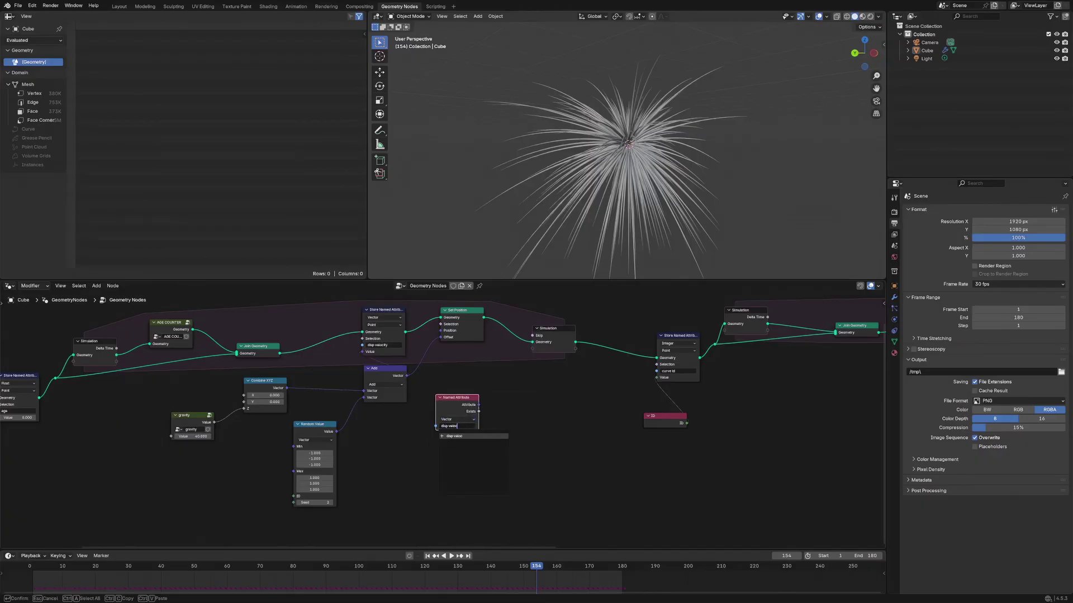
{"action": "key", "text": "Escape"}
{"action": "scroll", "coordinate": [443, 419], "scroll_direction": "up", "scroll_amount": 2}
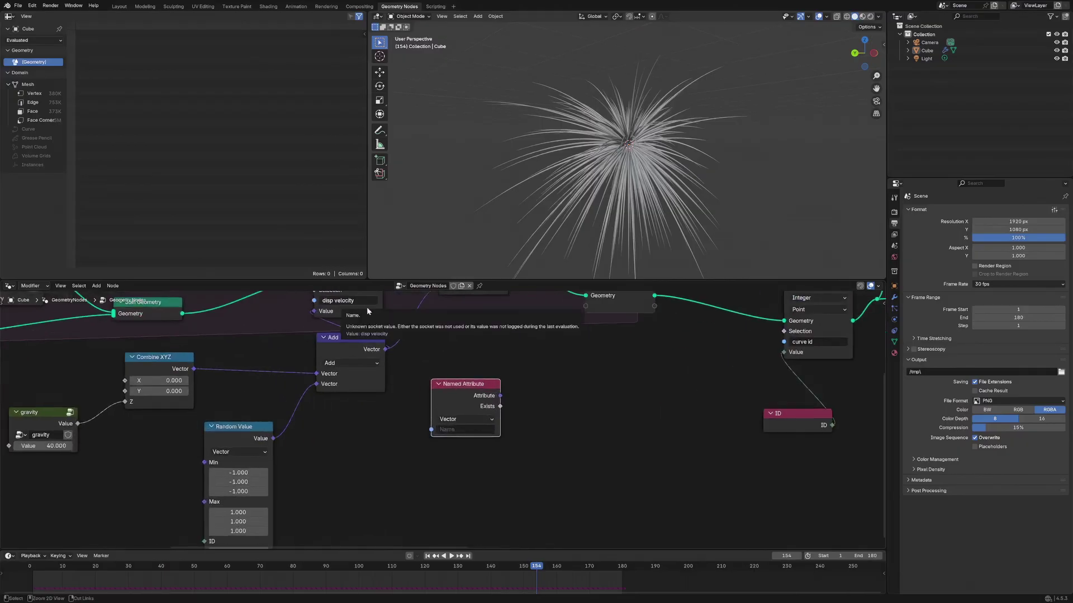
{"action": "left_click_drag", "start_coordinate": [499, 394], "coordinate": [438, 385]}
Spread out the overlapping Points to Curves, Named Attribute, Curve Circle and Spline Parameter nodes.
{"action": "scroll", "coordinate": [451, 387], "scroll_direction": "down", "scroll_amount": 5}
{"action": "middle_click_drag", "start_coordinate": [657, 445], "coordinate": [340, 400]}
{"action": "middle_click_drag", "start_coordinate": [581, 408], "coordinate": [328, 435]}
{"action": "left_click_drag", "start_coordinate": [575, 403], "coordinate": [618, 392]}
{"action": "left_click_drag", "start_coordinate": [489, 417], "coordinate": [545, 425]}
{"action": "left_click_drag", "start_coordinate": [523, 373], "coordinate": [552, 371]}
{"action": "left_click_drag", "start_coordinate": [450, 430], "coordinate": [455, 380]}
Make room after Curve to Mesh and insert a Set Material node before the Group Output.
{"action": "scroll", "coordinate": [565, 152], "scroll_direction": "down", "scroll_amount": 4}
{"action": "middle_click_drag", "start_coordinate": [691, 333], "coordinate": [461, 375]}
{"action": "left_click_drag", "start_coordinate": [675, 353], "coordinate": [695, 351]}
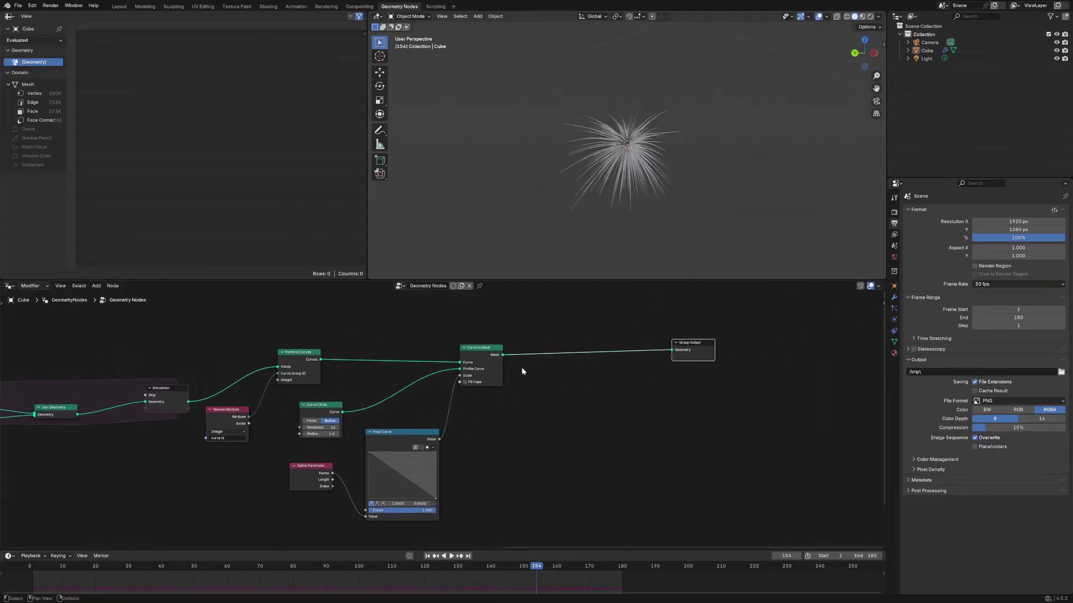
{"action": "left_click_drag", "start_coordinate": [487, 350], "coordinate": [486, 341]}
{"action": "key", "text": "shift+a"}
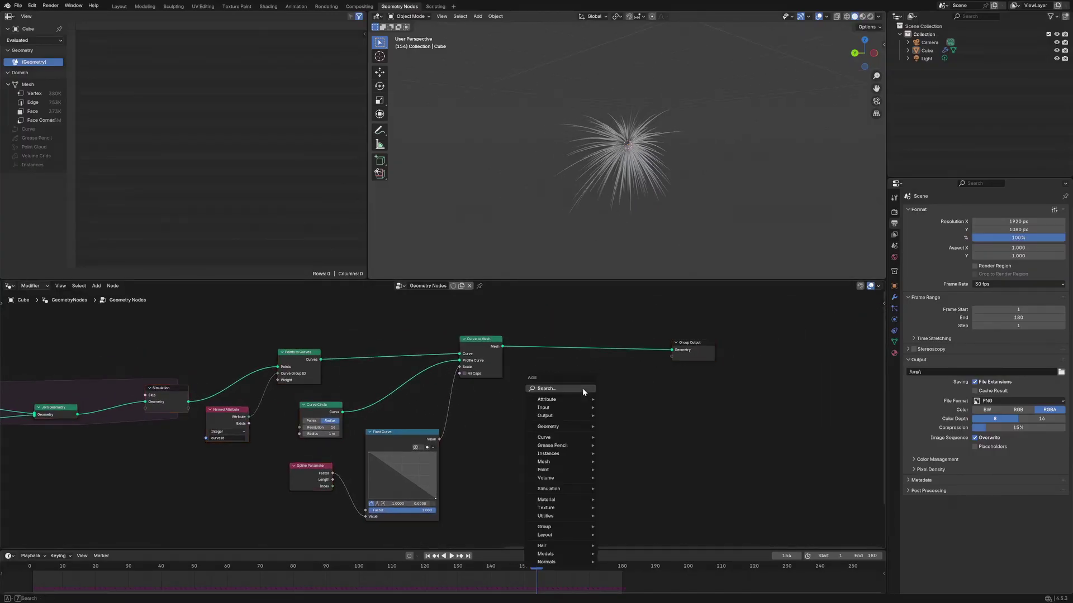
{"action": "type", "text": "set mat"}
{"action": "key", "text": "Return"}
{"action": "left_click", "coordinate": [620, 337]}
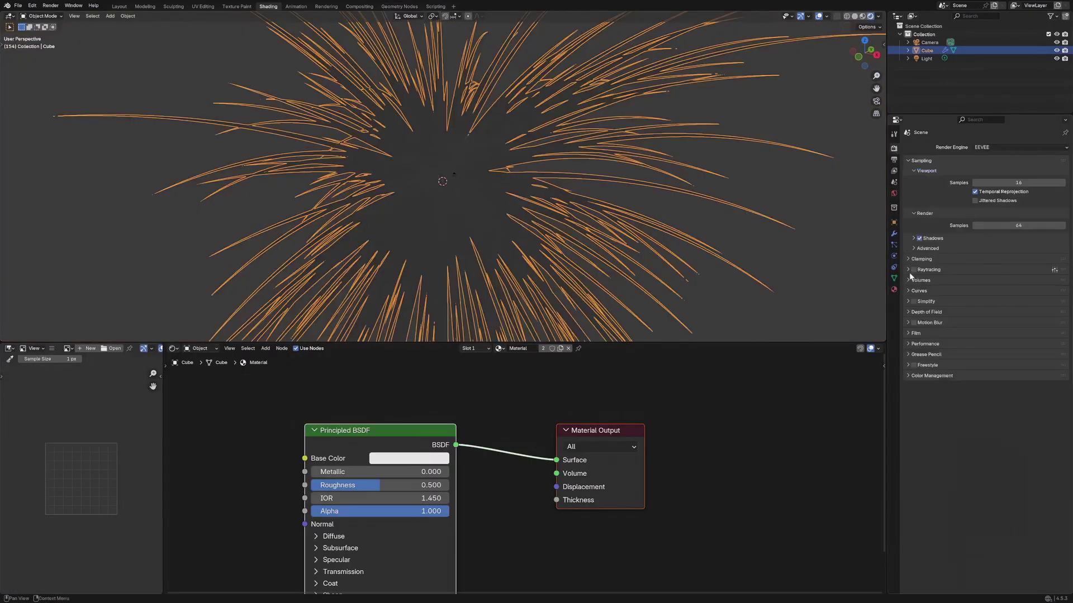
Enable raytracing for EEVEE and set the point light's power to 10000.
{"action": "left_click", "coordinate": [914, 270]}
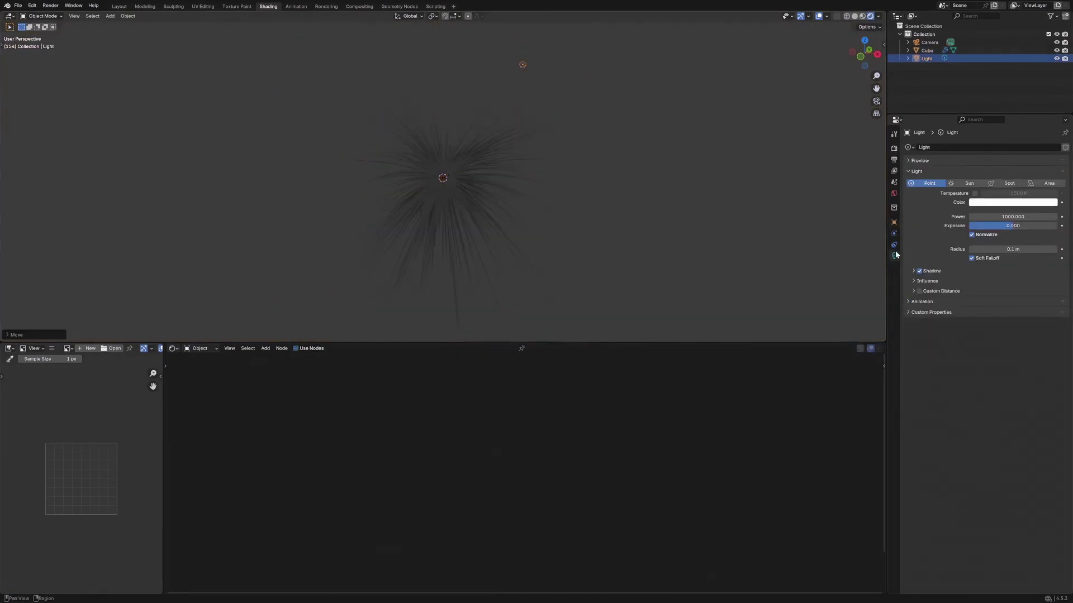
{"action": "double_click", "coordinate": [1013, 216]}
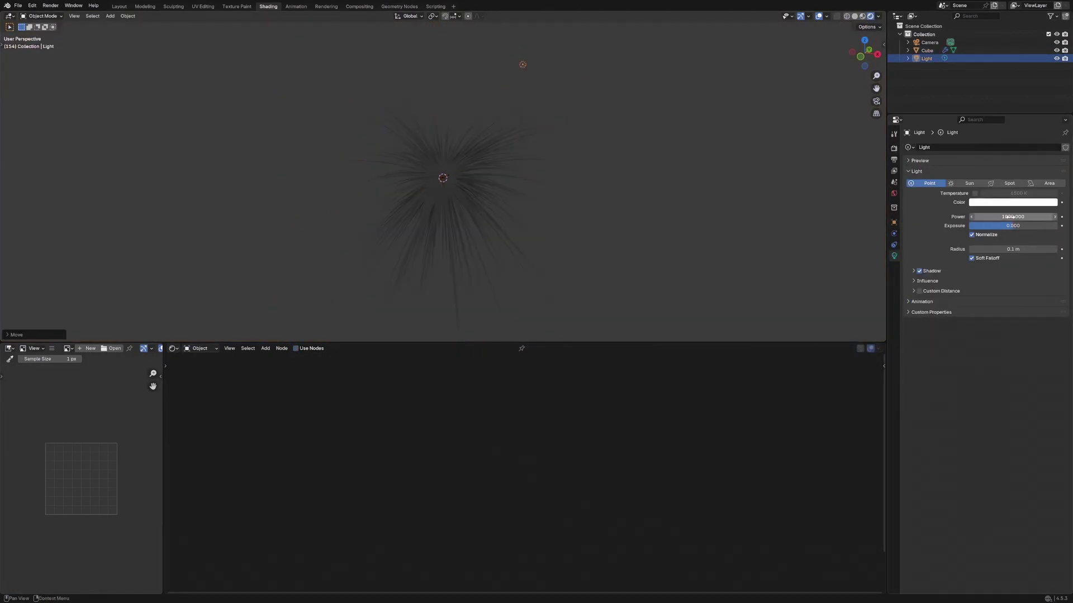
{"action": "type", "text": "*10"}
{"action": "key", "text": "Return"}
Move the point light nearer to the trails.
{"action": "left_click", "coordinate": [531, 66]}
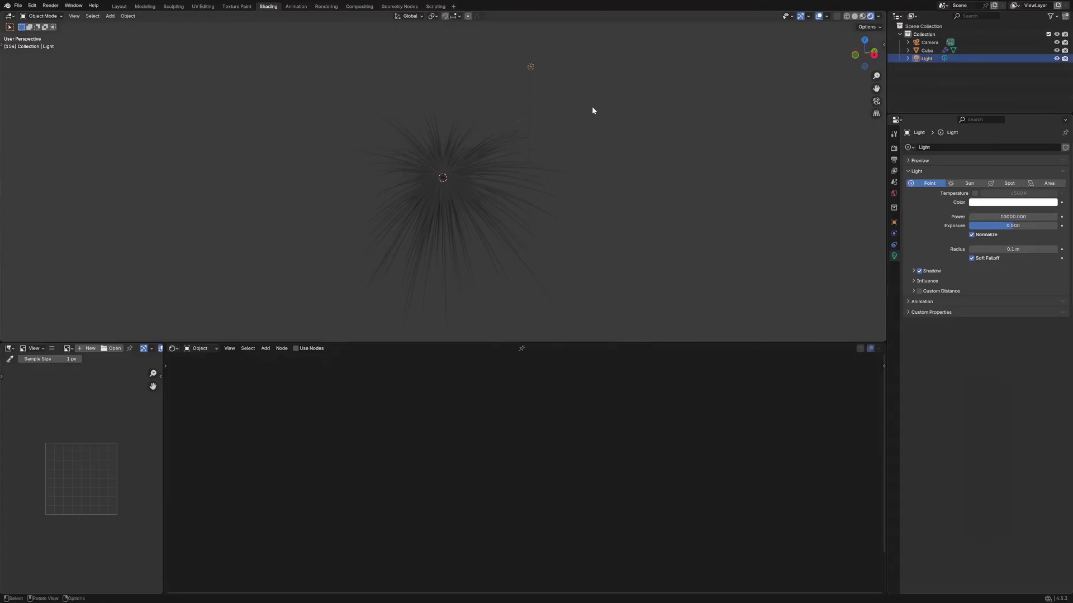
{"action": "key", "text": "g"}
{"action": "left_click", "coordinate": [546, 124]}
{"action": "middle_click_drag", "start_coordinate": [546, 124], "coordinate": [531, 89]}
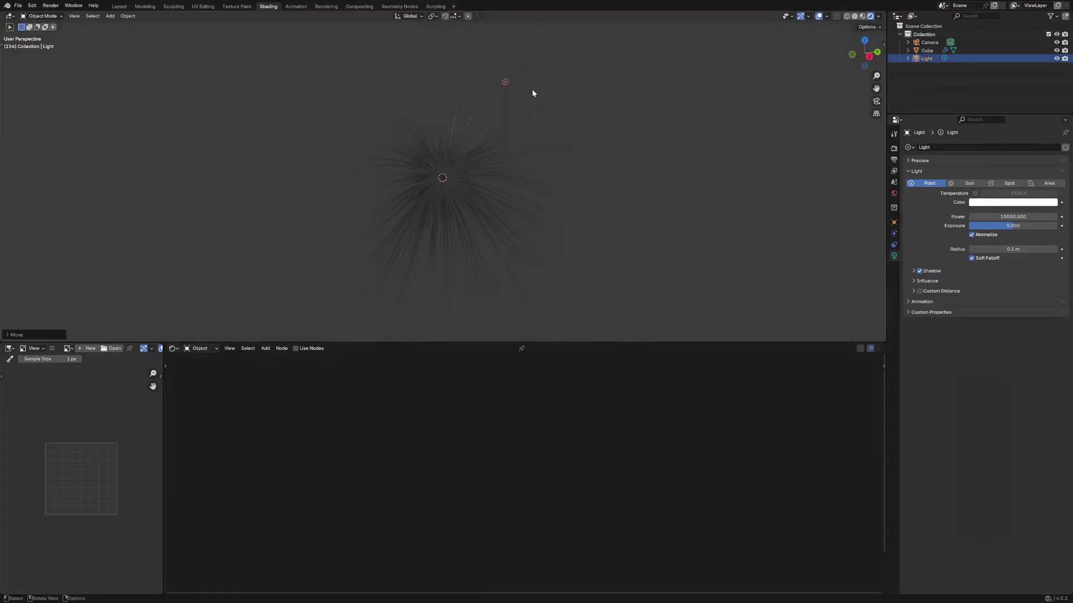
Delete the point light, switch the viewport to Material Preview shading, and select the cube object.
{"action": "key", "text": "Delete"}
{"action": "left_click", "coordinate": [862, 16]}
{"action": "middle_click_drag", "start_coordinate": [549, 176], "coordinate": [481, 164]}
{"action": "left_click", "coordinate": [490, 202]}
{"action": "scroll", "coordinate": [490, 203], "scroll_direction": "up", "scroll_amount": 5}
{"action": "left_click", "coordinate": [712, 173]}
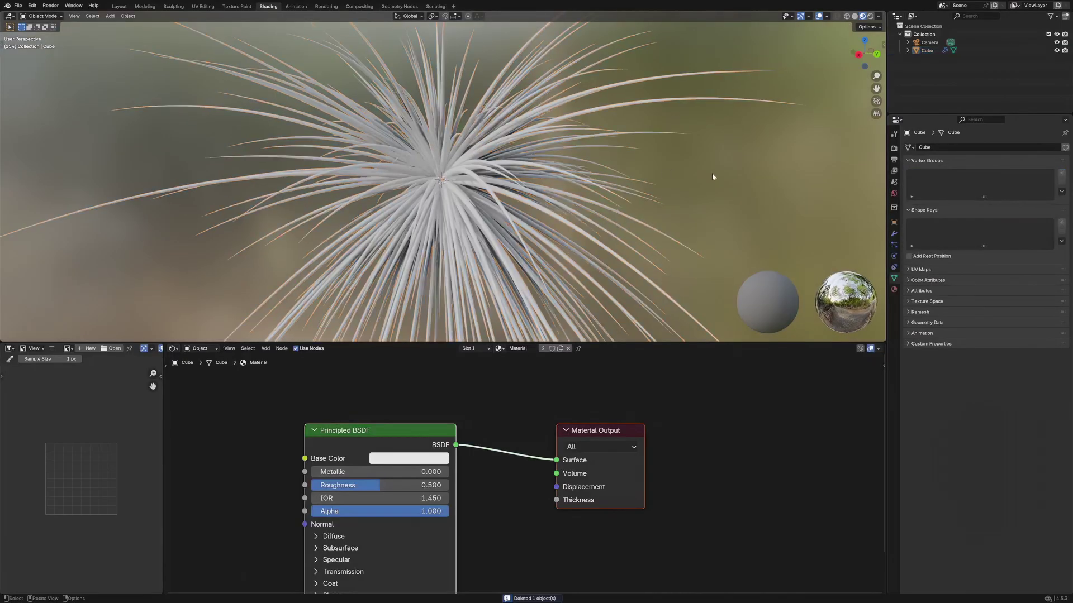
Add an Attribute node in front of the Principled BSDF in the cube's material.
{"action": "middle_click_drag", "start_coordinate": [368, 432], "coordinate": [625, 389]}
{"action": "key", "text": "shift+a"}
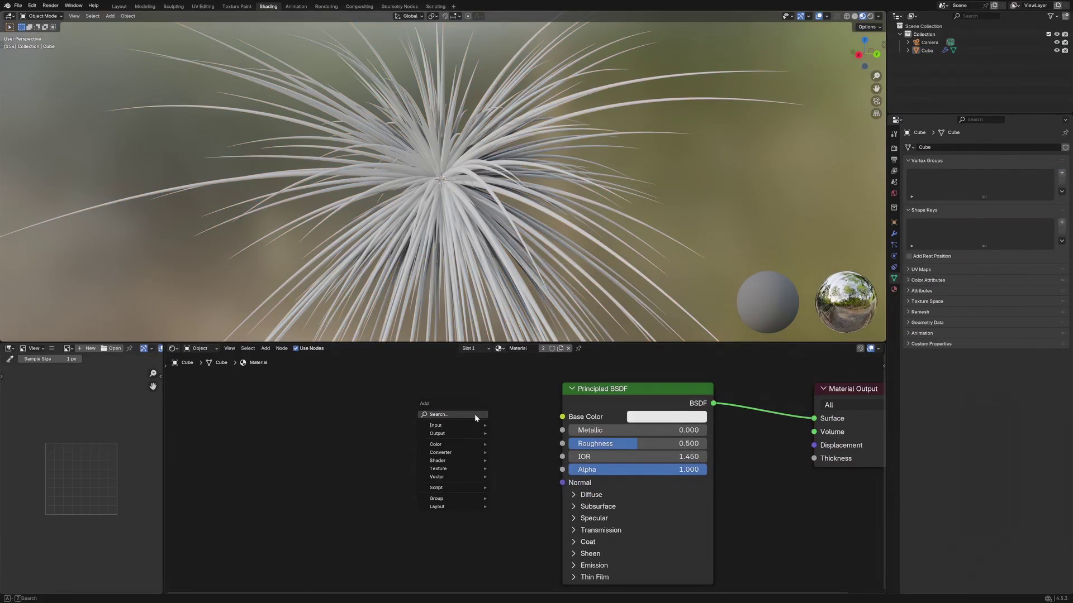
{"action": "type", "text": "attr"}
{"action": "key", "text": "Return"}
{"action": "left_click", "coordinate": [369, 410]}
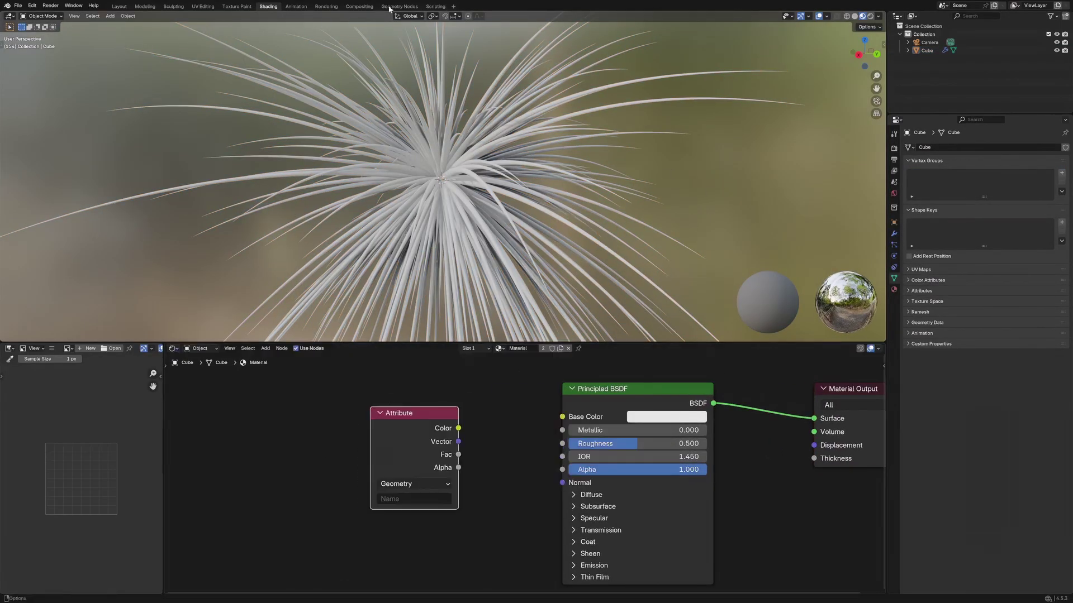
Copy the "disp velocity" name from the geometry nodes and use it as the name of the material's Attribute node.
{"action": "left_click", "coordinate": [399, 6]}
{"action": "middle_click_drag", "start_coordinate": [230, 443], "coordinate": [482, 424]}
{"action": "middle_click_drag", "start_coordinate": [202, 460], "coordinate": [357, 432]}
{"action": "middle_click_drag", "start_coordinate": [77, 448], "coordinate": [381, 414]}
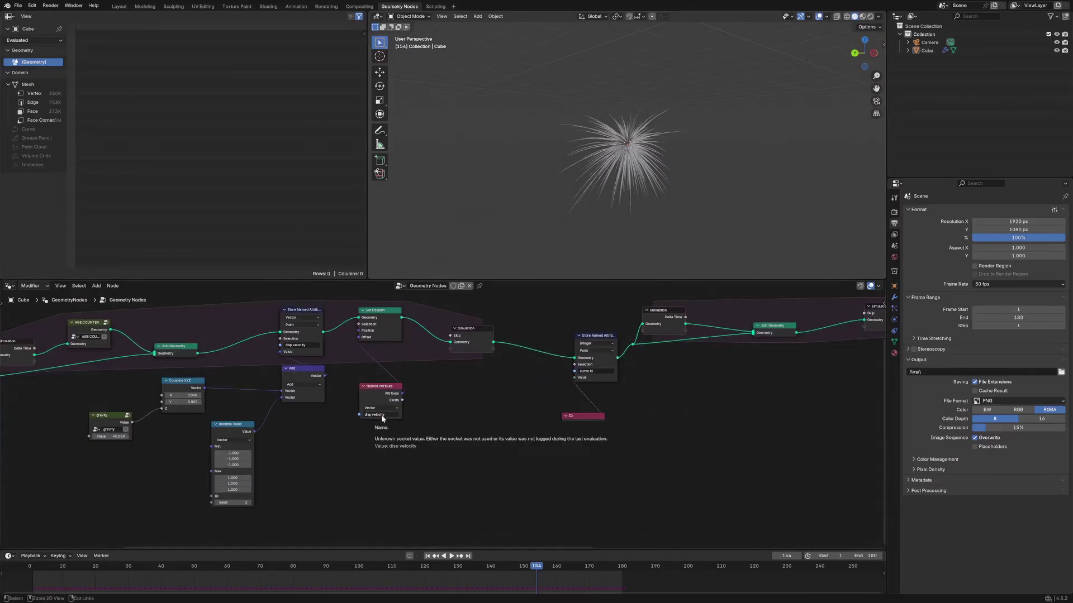
{"action": "left_click", "coordinate": [268, 6]}
Duplicate the Attribute node below the first, name the copy "age", and preview its color on the trails.
{"action": "key", "text": "shift+d"}
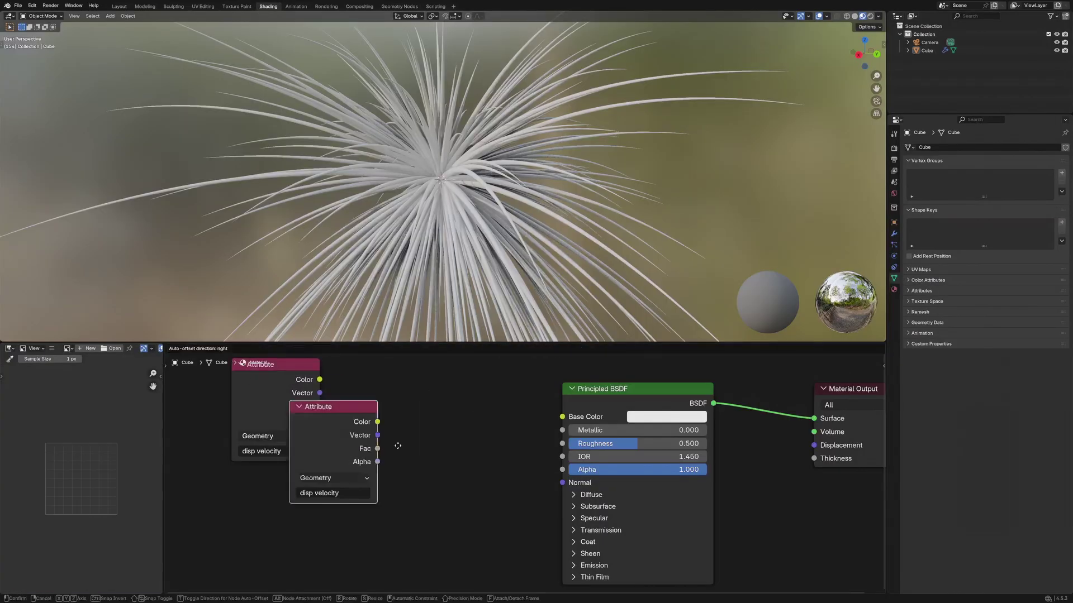
{"action": "left_click", "coordinate": [462, 495]}
{"action": "left_click", "coordinate": [407, 542]}
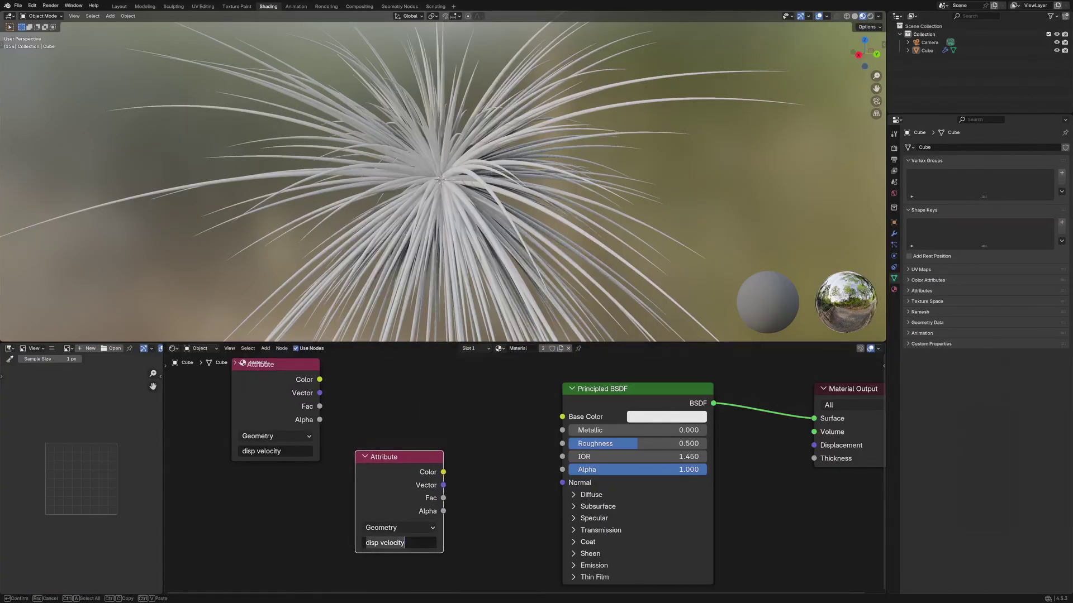
{"action": "type", "text": "age"}
{"action": "key", "text": "Return"}
{"action": "left_click", "coordinate": [407, 494], "text": "ctrl+shift"}
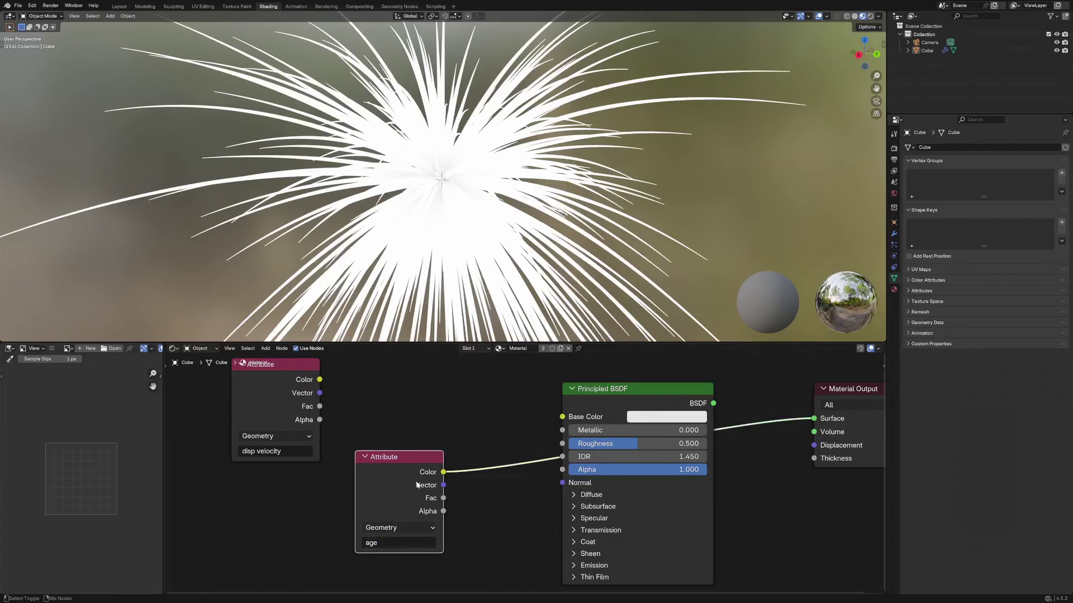
{"action": "scroll", "coordinate": [504, 296], "scroll_direction": "down", "scroll_amount": 5}
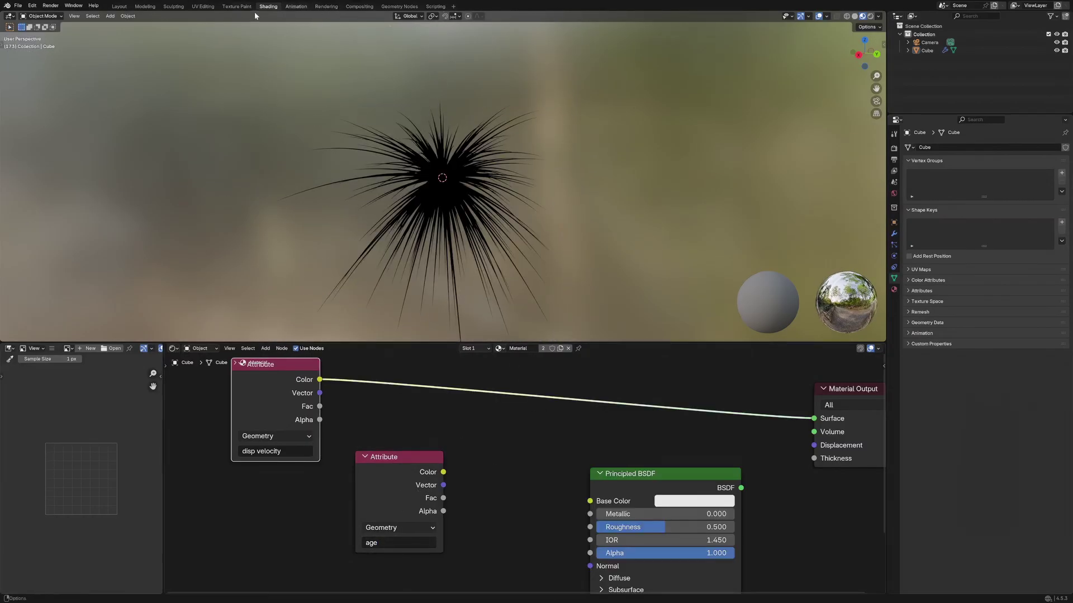
Scrub back to frame 59, tidy the Add and Named Attribute nodes in the geometry node tree, and check the shading again.
{"action": "left_click", "coordinate": [399, 6]}
{"action": "left_click_drag", "start_coordinate": [599, 567], "coordinate": [224, 566]}
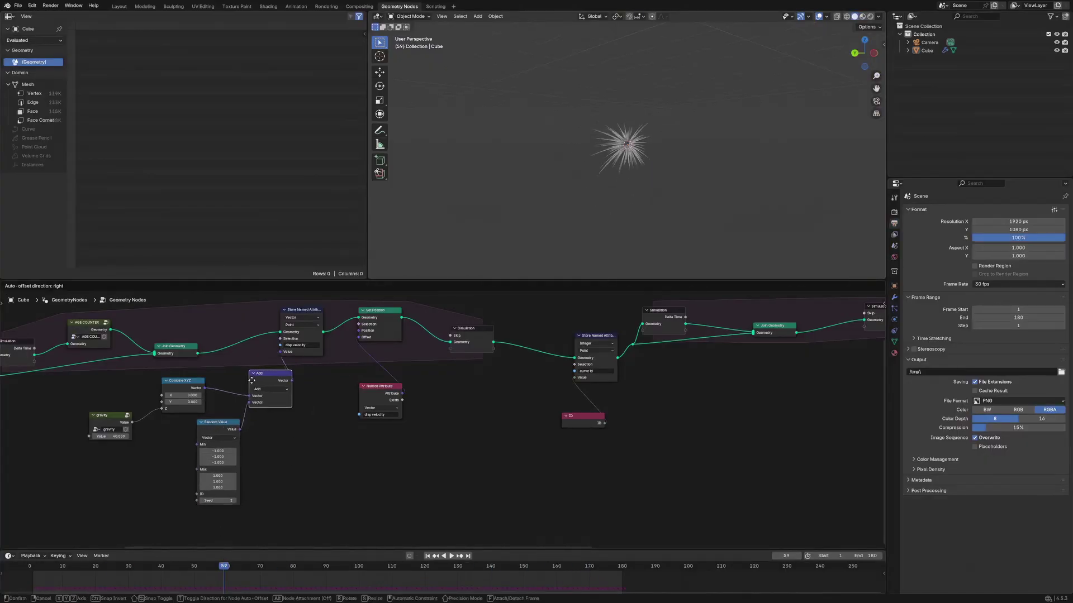
{"action": "left_click", "coordinate": [268, 6]}
{"action": "left_click", "coordinate": [399, 7]}
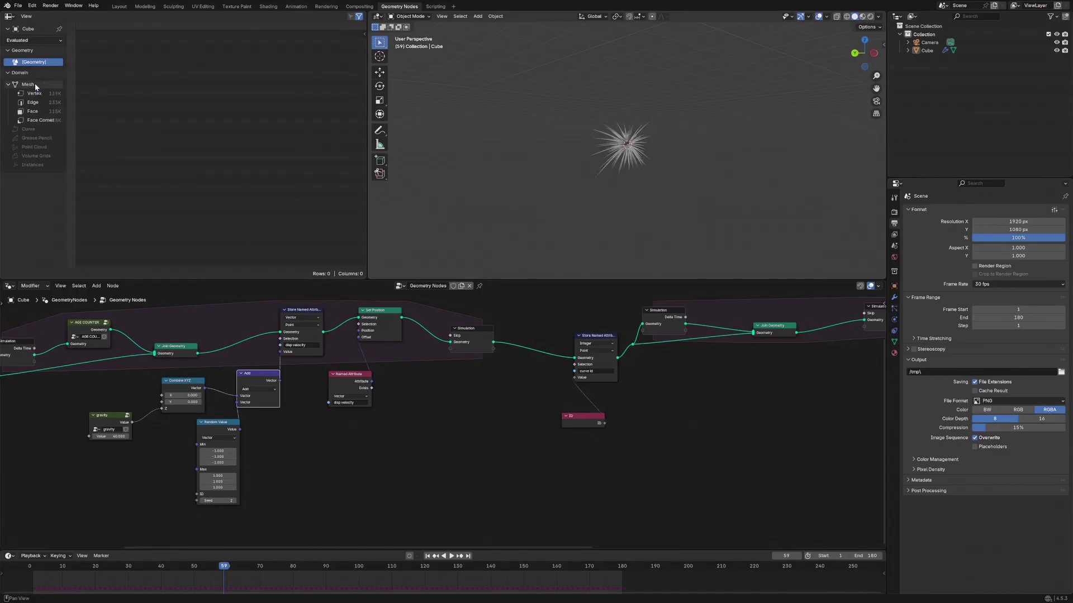
Examine the mesh's face corner, vertex and face attributes in the spreadsheet.
{"action": "left_click", "coordinate": [40, 120]}
{"action": "left_click", "coordinate": [34, 93]}
{"action": "left_click", "coordinate": [32, 111]}
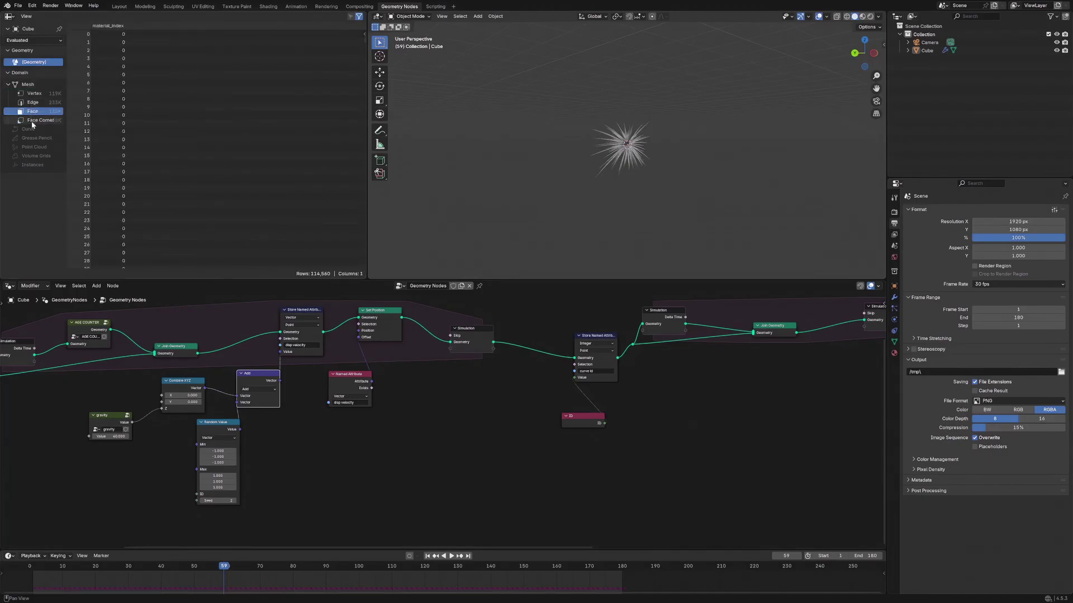
Compare the attributes stored on the mesh's face corner, edge, face and vertex domains in the spreadsheet.
{"action": "left_click", "coordinate": [40, 120]}
{"action": "scroll", "coordinate": [346, 390], "scroll_direction": "down", "scroll_amount": 2}
{"action": "left_click_drag", "start_coordinate": [403, 351], "coordinate": [404, 342]}
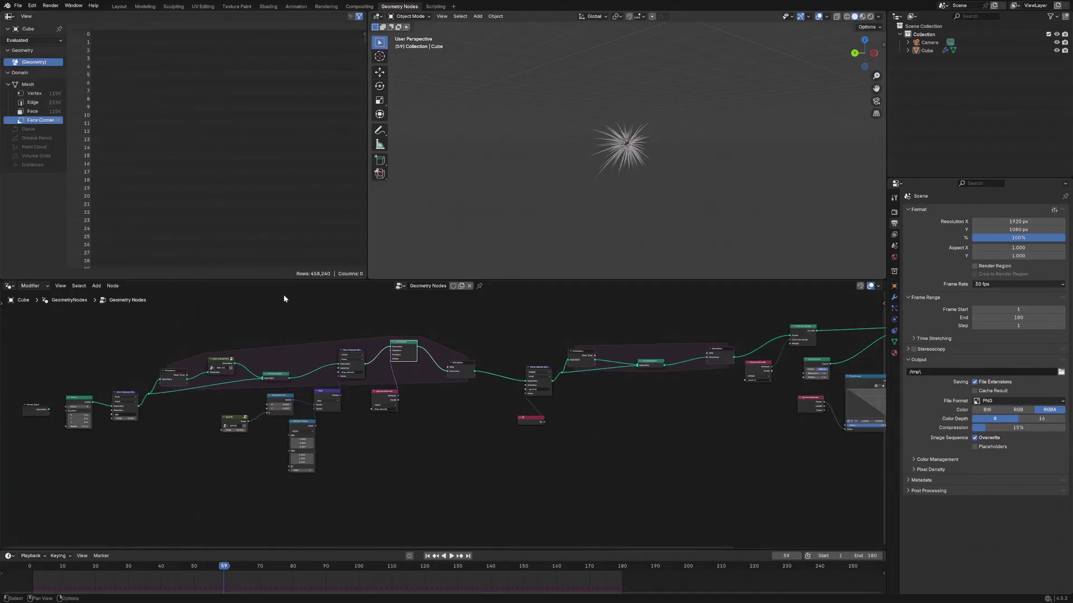
{"action": "left_click", "coordinate": [36, 103]}
{"action": "left_click", "coordinate": [39, 112]}
{"action": "left_click", "coordinate": [40, 95]}
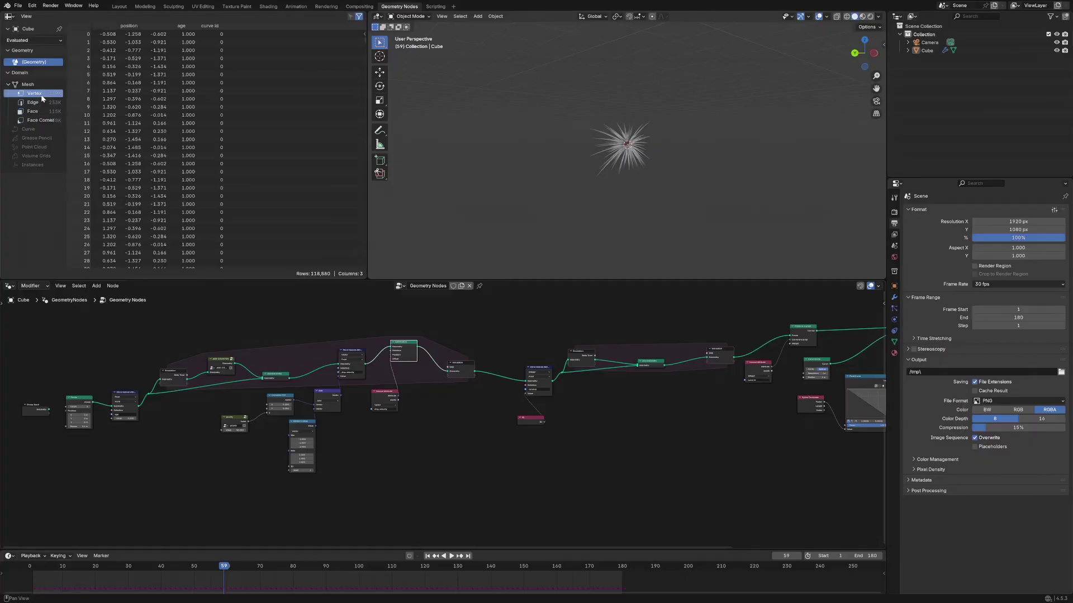
{"action": "left_click", "coordinate": [37, 111]}
{"action": "left_click", "coordinate": [37, 103]}
{"action": "left_click", "coordinate": [43, 94]}
{"action": "scroll", "coordinate": [224, 76], "scroll_direction": "down", "scroll_amount": 10}
{"action": "left_click_drag", "start_coordinate": [363, 37], "coordinate": [352, 52]}
Try "curve idd" as the name of the stored ID attribute and check it at frame 33.
{"action": "scroll", "coordinate": [544, 390], "scroll_direction": "up", "scroll_amount": 13}
{"action": "left_click", "coordinate": [705, 335]}
{"action": "key", "text": "BackSpace"}
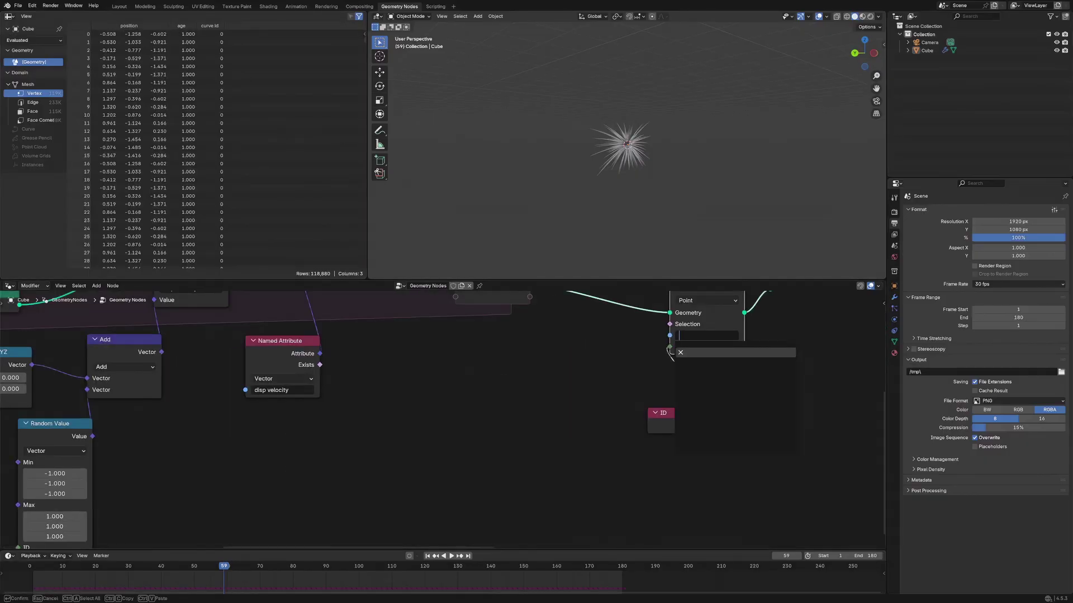
{"action": "type", "text": "curve idd"}
{"action": "key", "text": "Return"}
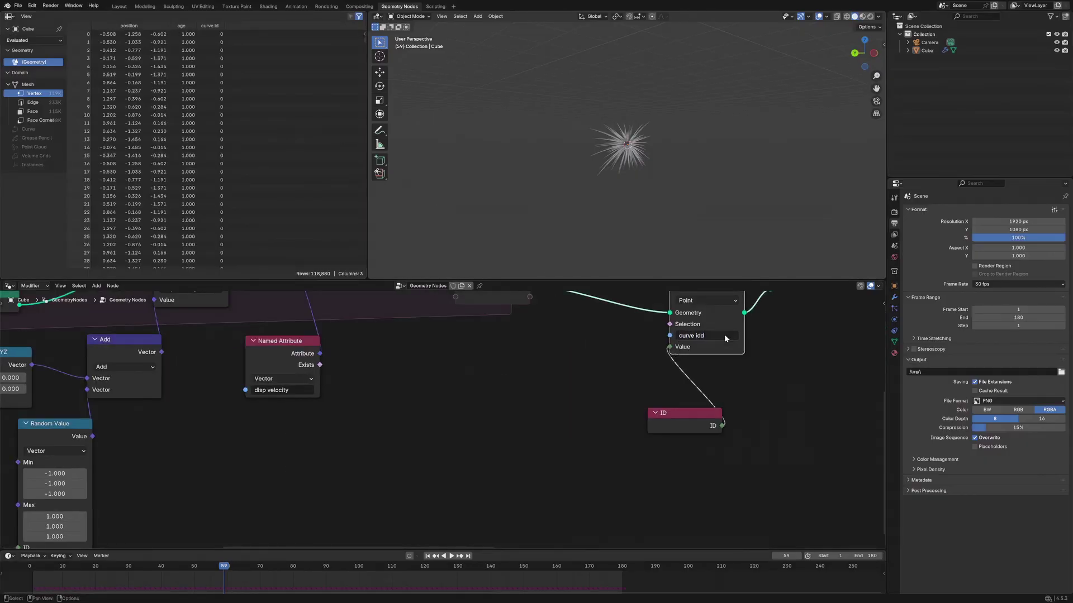
{"action": "left_click_drag", "start_coordinate": [223, 566], "coordinate": [139, 563]}
{"action": "scroll", "coordinate": [434, 421], "scroll_direction": "down", "scroll_amount": 5}
{"action": "middle_click_drag", "start_coordinate": [670, 390], "coordinate": [303, 421]}
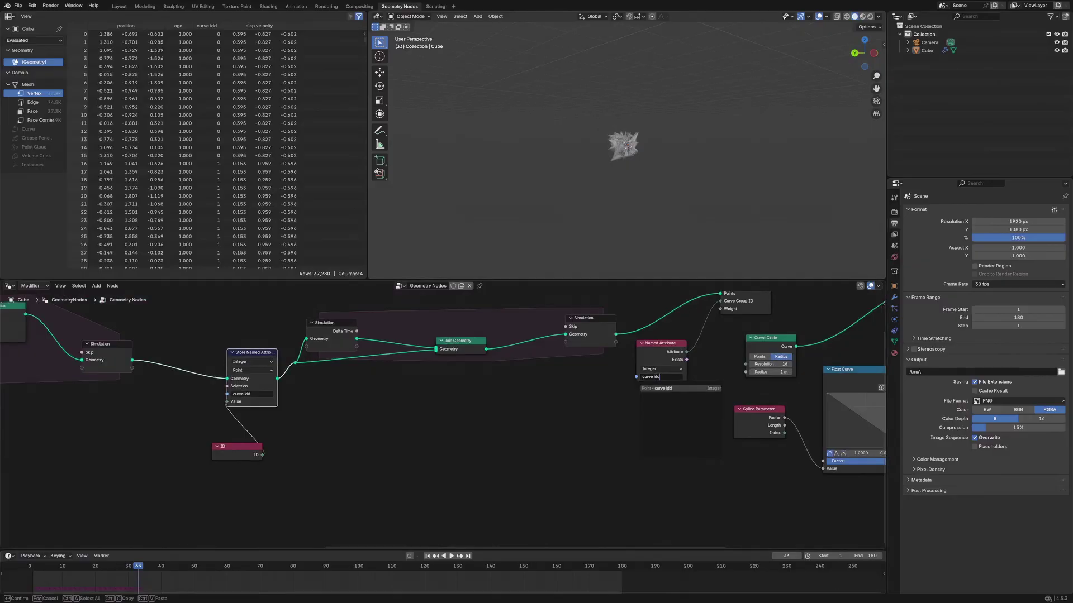
{"action": "left_click", "coordinate": [303, 421]}
Rename the stored ID attribute back to "curve id" and scrub the animation to frame 83 to check the result.
{"action": "left_click", "coordinate": [250, 394]}
{"action": "left_click", "coordinate": [251, 397]}
{"action": "left_click", "coordinate": [250, 394]}
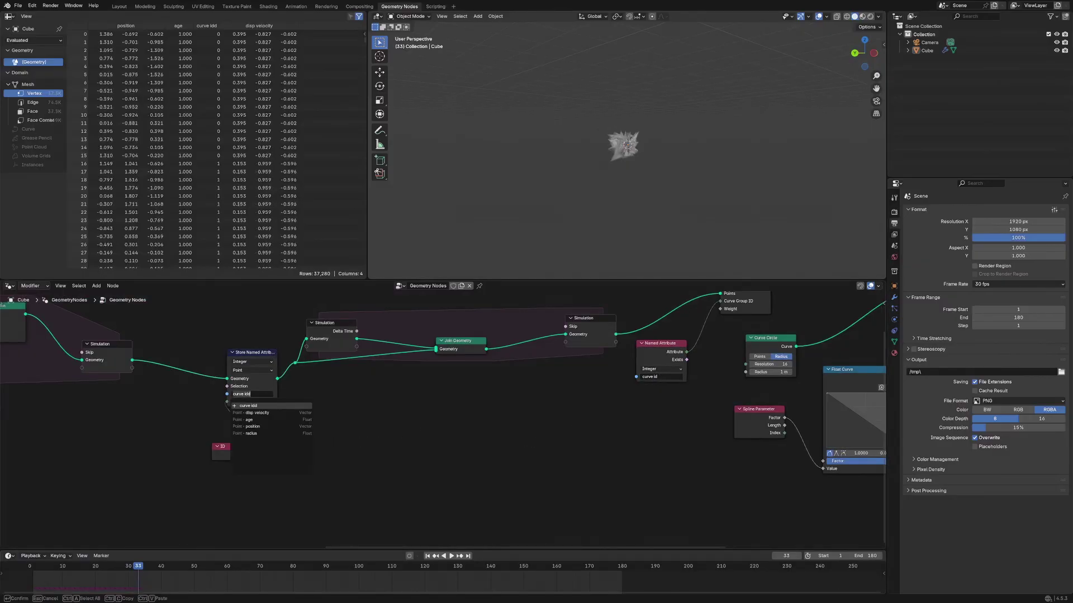
{"action": "left_click", "coordinate": [251, 394]}
{"action": "key", "text": "BackSpace"}
{"action": "key", "text": "Return"}
{"action": "left_click_drag", "start_coordinate": [296, 568], "coordinate": [385, 569]}
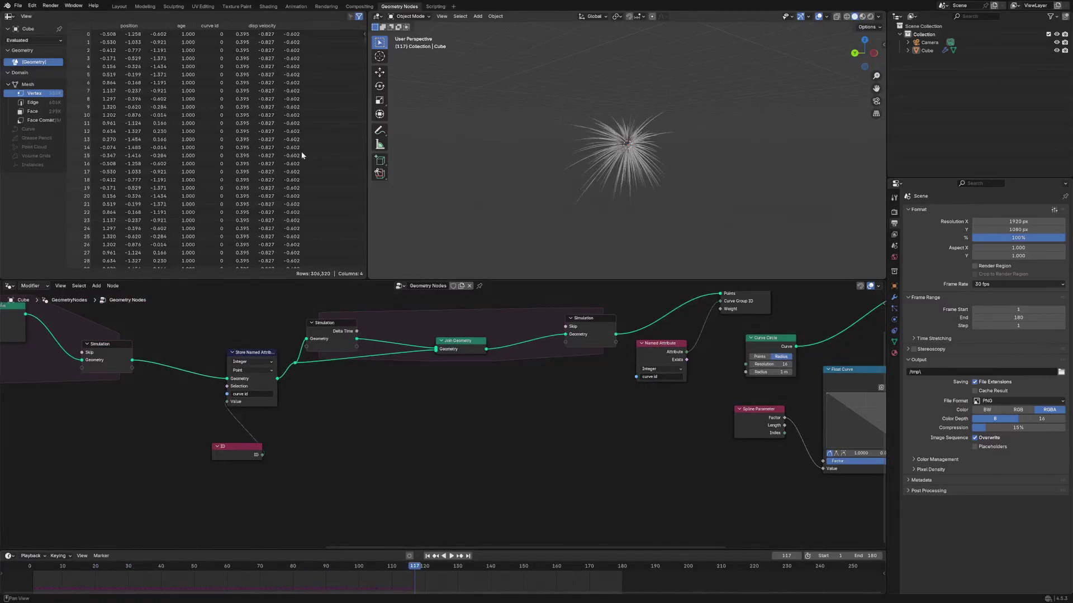
{"action": "left_click_drag", "start_coordinate": [608, 566], "coordinate": [302, 569]}
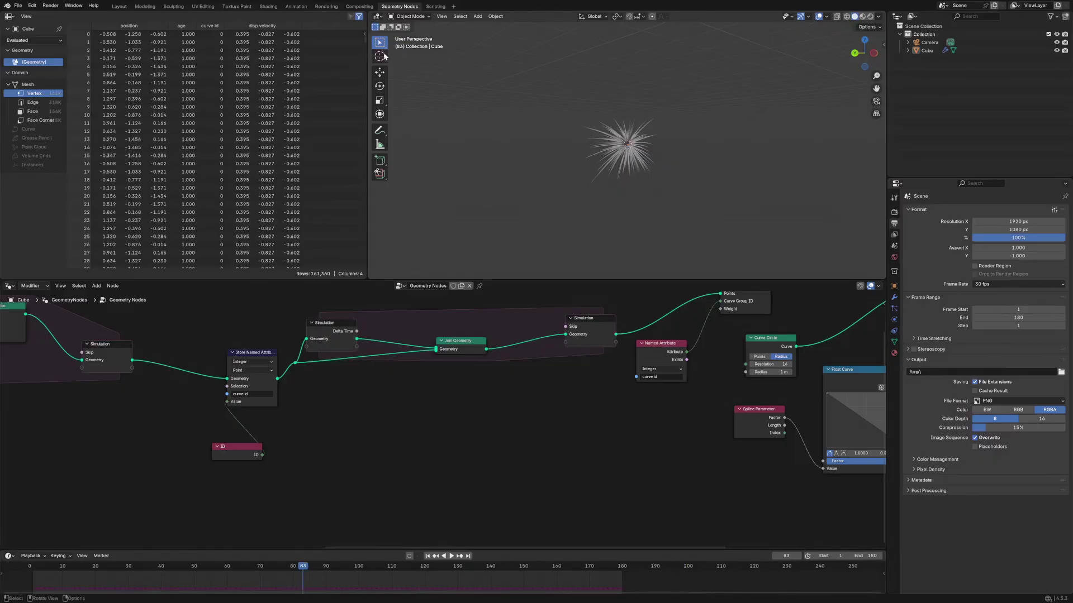
Go to the material's shading setup, check the velocity-colored trails, and reposition the Principled BSDF node between the Attribute nodes and Material Output.
{"action": "left_click", "coordinate": [269, 7]}
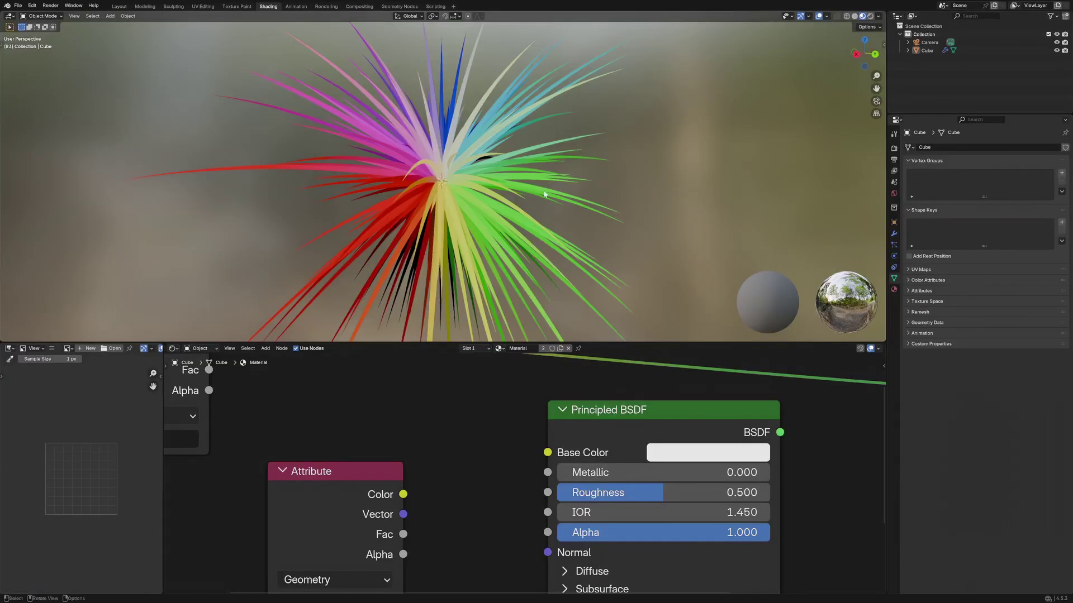
{"action": "scroll", "coordinate": [498, 193], "scroll_direction": "down", "scroll_amount": 5}
{"action": "mouse_move", "coordinate": [498, 193]}
{"action": "middle_mouse_down"}
{"action": "mouse_move", "coordinate": [591, 177]}
{"action": "mouse_move", "coordinate": [508, 230]}
{"action": "mouse_move", "coordinate": [469, 288]}
{"action": "middle_mouse_up"}
{"action": "scroll", "coordinate": [446, 361], "scroll_direction": "down", "scroll_amount": 2}
{"action": "scroll", "coordinate": [446, 362], "scroll_direction": "down", "scroll_amount": 1}
{"action": "left_click_drag", "start_coordinate": [581, 434], "coordinate": [593, 452]}
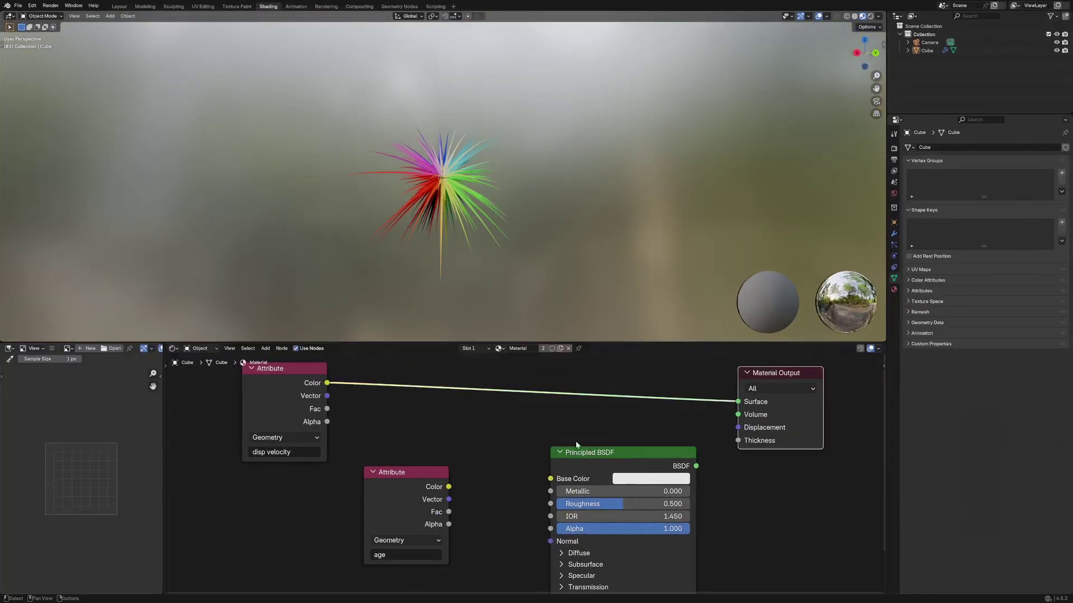
{"action": "left_click_drag", "start_coordinate": [505, 431], "coordinate": [523, 421]}
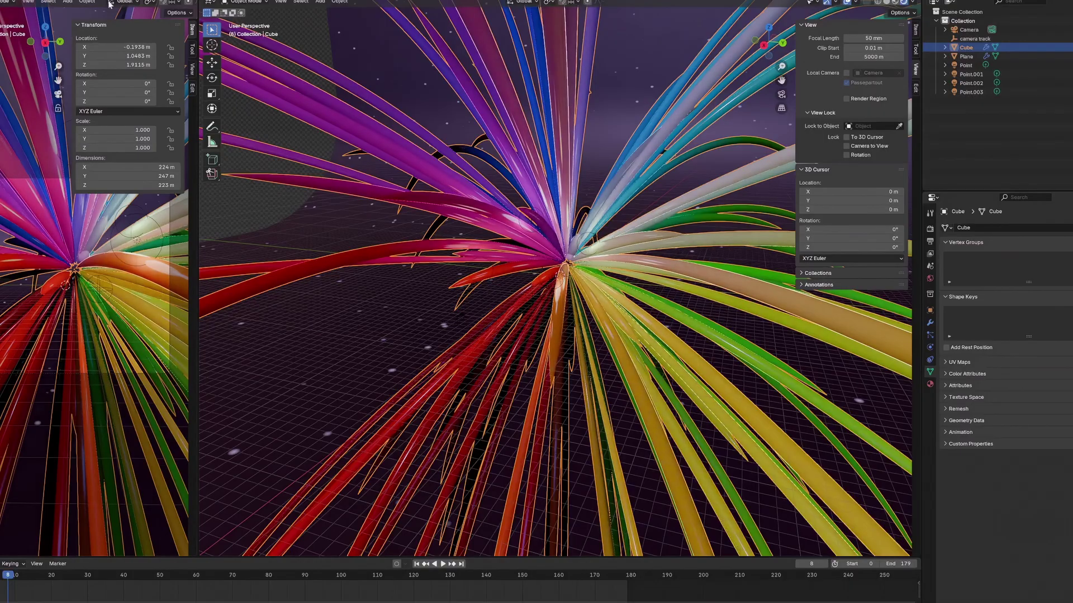
Deselect the trail object in the finished example scene and inspect its colored, glossy trails.
{"action": "scroll", "coordinate": [611, 223], "scroll_direction": "down", "scroll_amount": 3}
{"action": "left_click", "coordinate": [282, 127]}
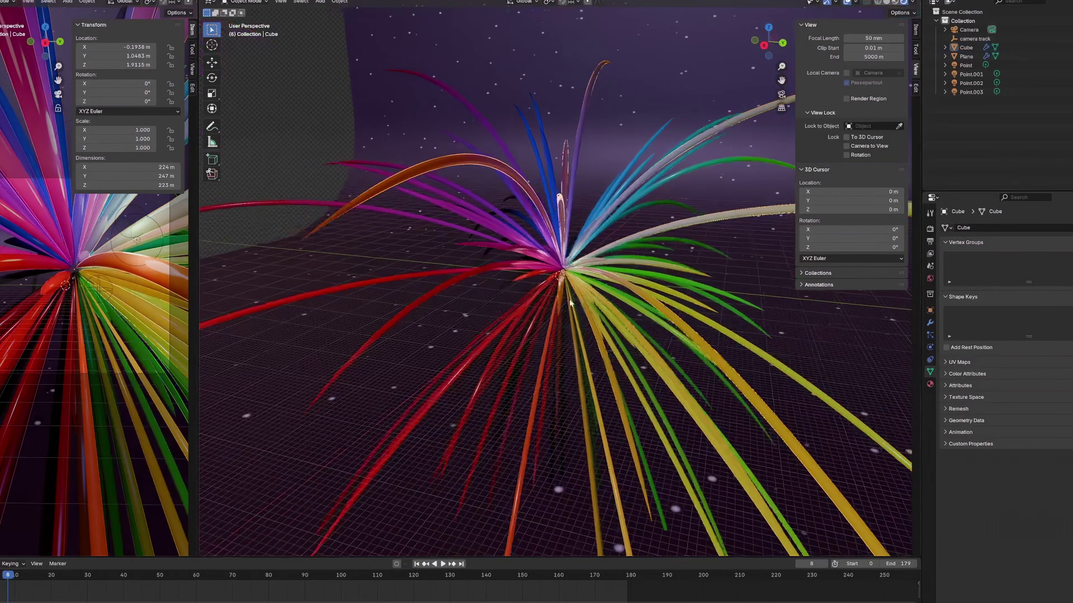
{"action": "middle_click_drag", "start_coordinate": [561, 319], "coordinate": [607, 297]}
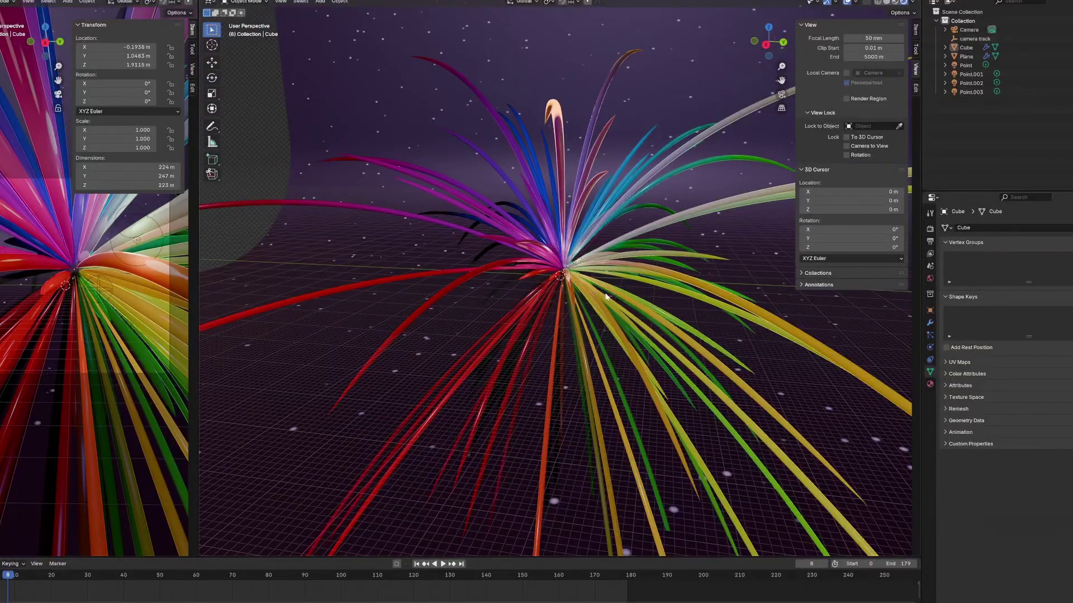